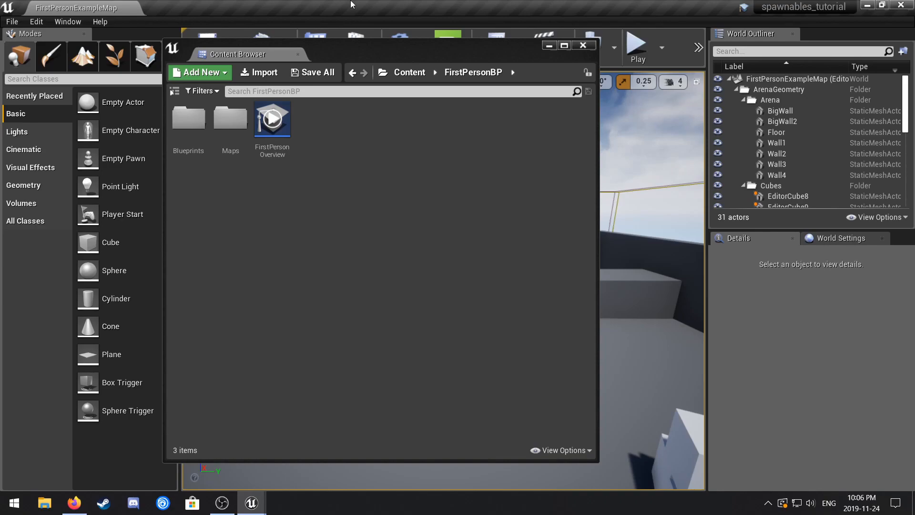
- Show the Content Browser's folder tree and open the FirstPersonCharacter blueprint from the FirstPersonBP Blueprints folder
left_click_drag(391, 59, 459, 62)
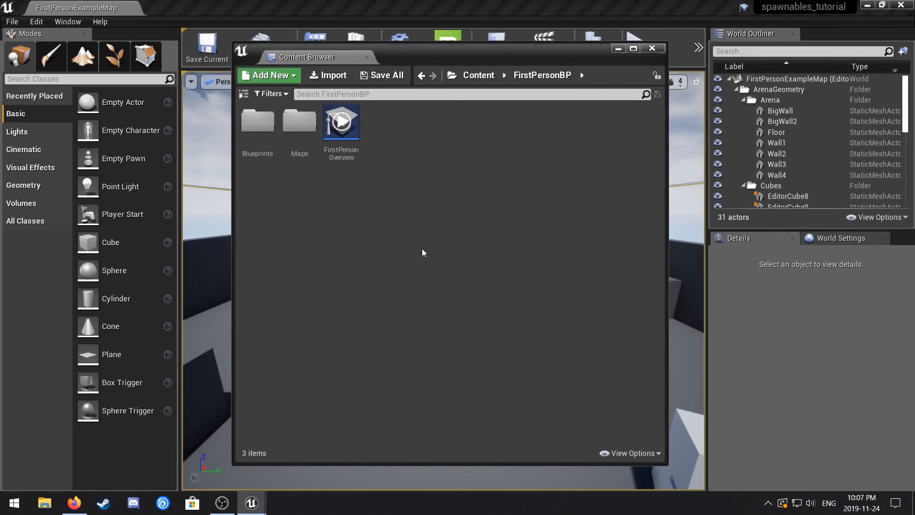
left_click_drag(466, 59, 700, 147)
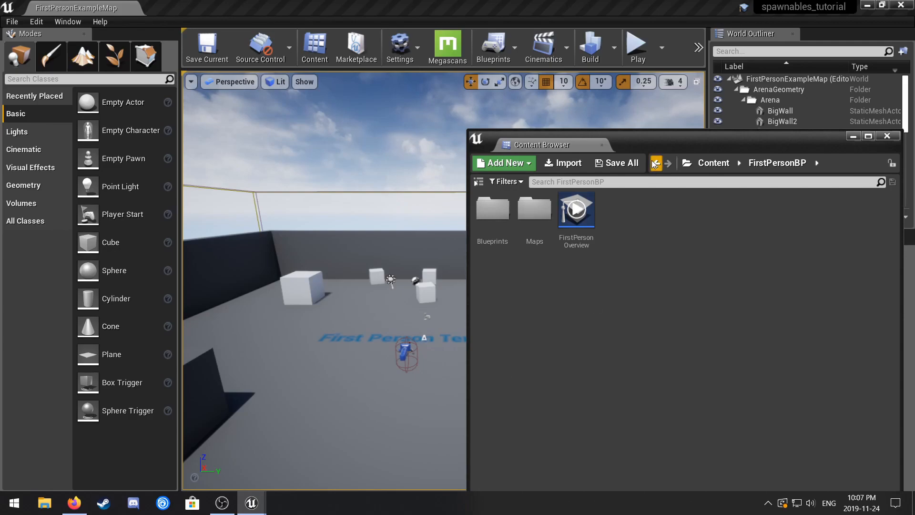
left_click_drag(673, 145, 532, 38)
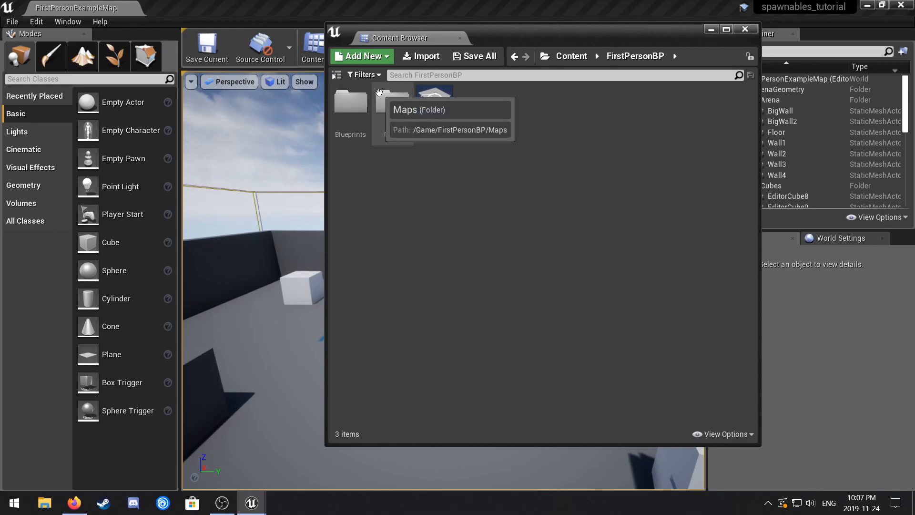
left_click(337, 76)
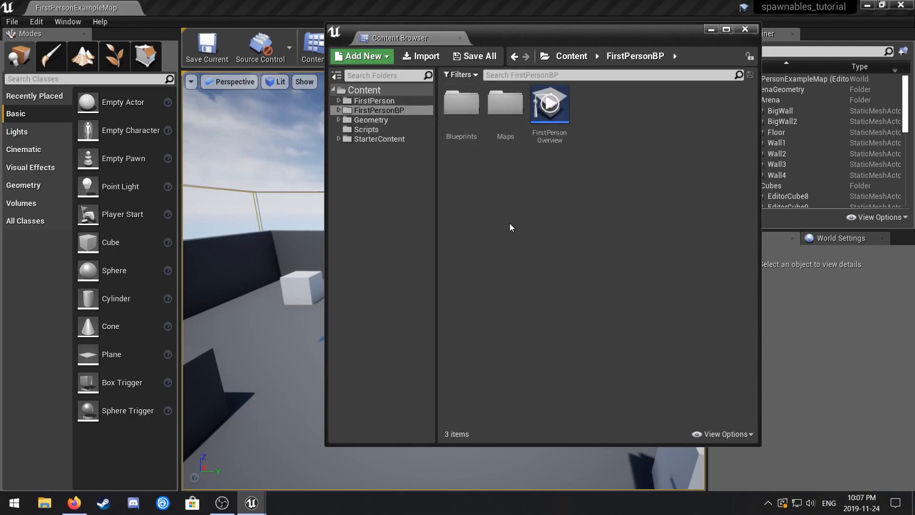
double_click(461, 107)
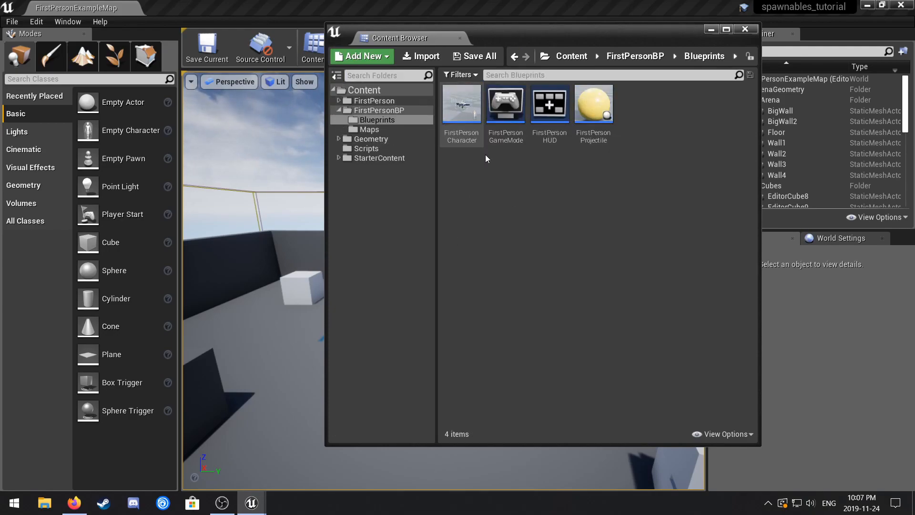
double_click(462, 125)
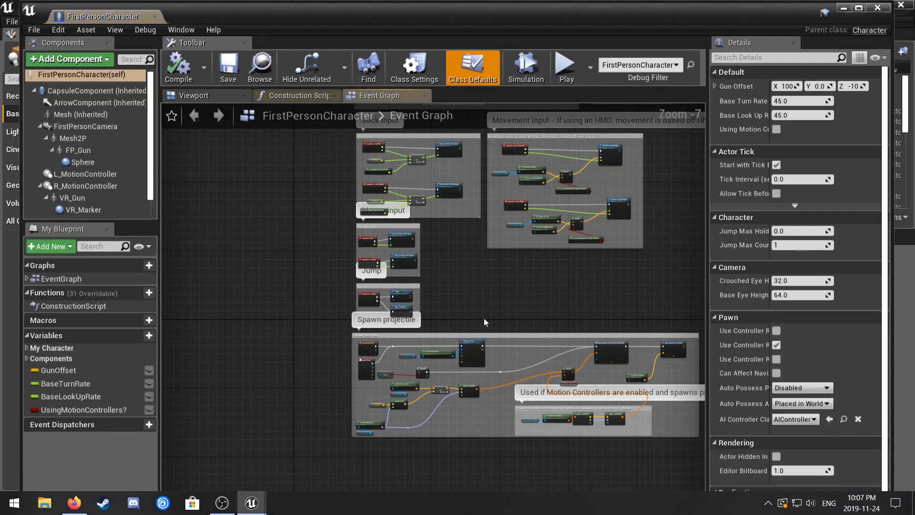
- Disconnect the Pressed output of InputAction Fire in the Spawn projectile graph, then save and close the blueprint
right_click_drag(419, 323, 357, 332)
scroll(357, 332, "up", 3)
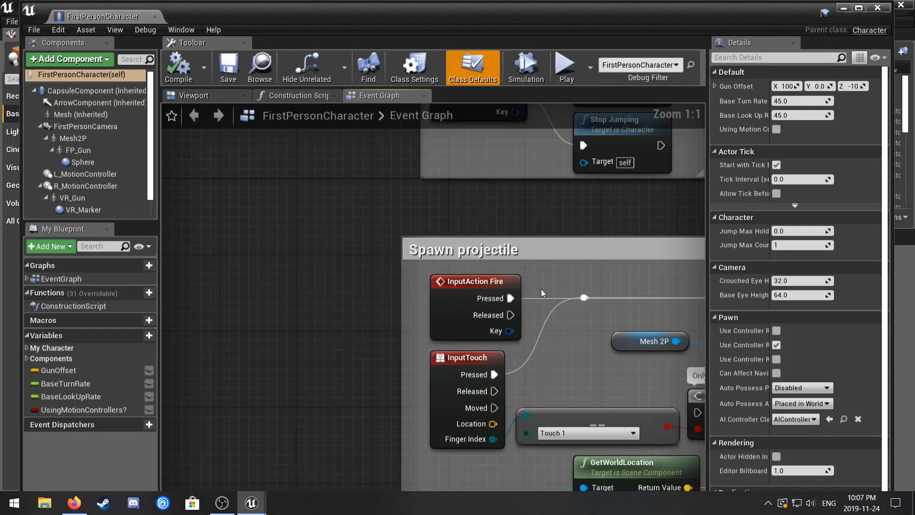
left_click(545, 299, "alt")
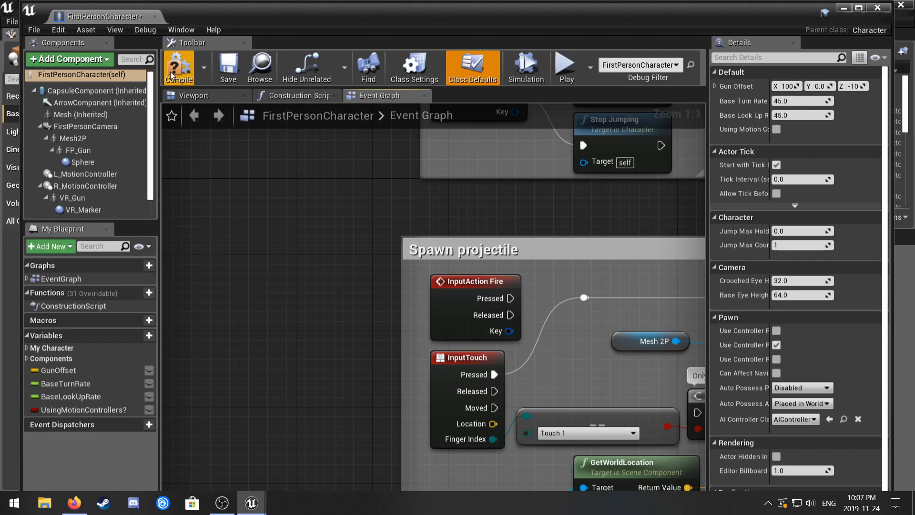
left_click(225, 70)
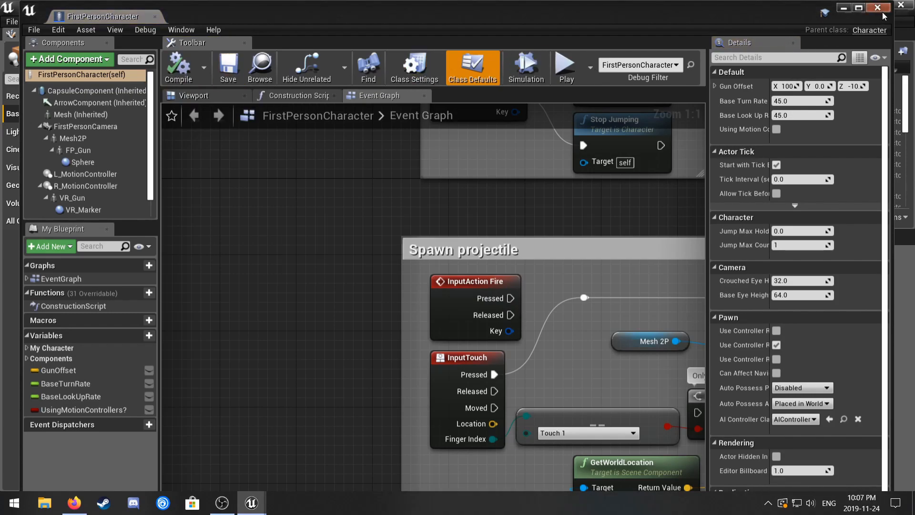
left_click(883, 11)
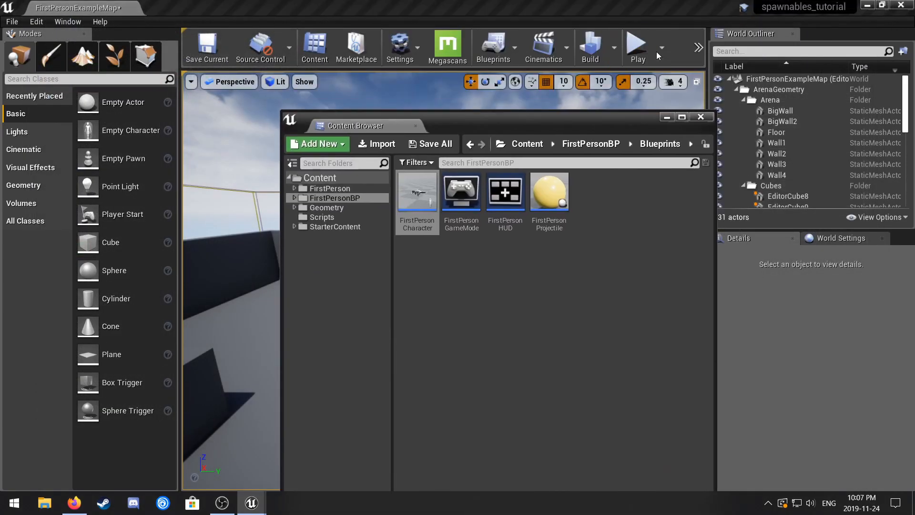
- Run the level in a separate preview window, then stop the preview
left_click(661, 48)
left_click(699, 107)
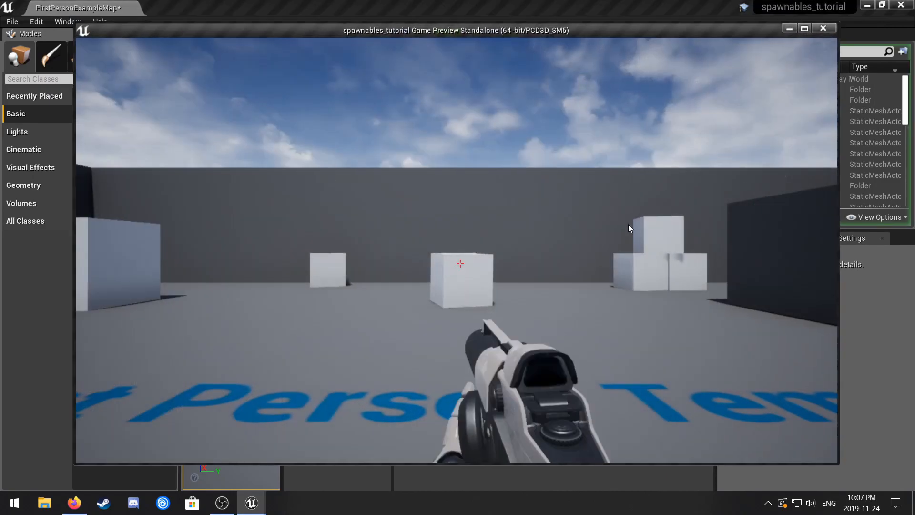
key("Escape")
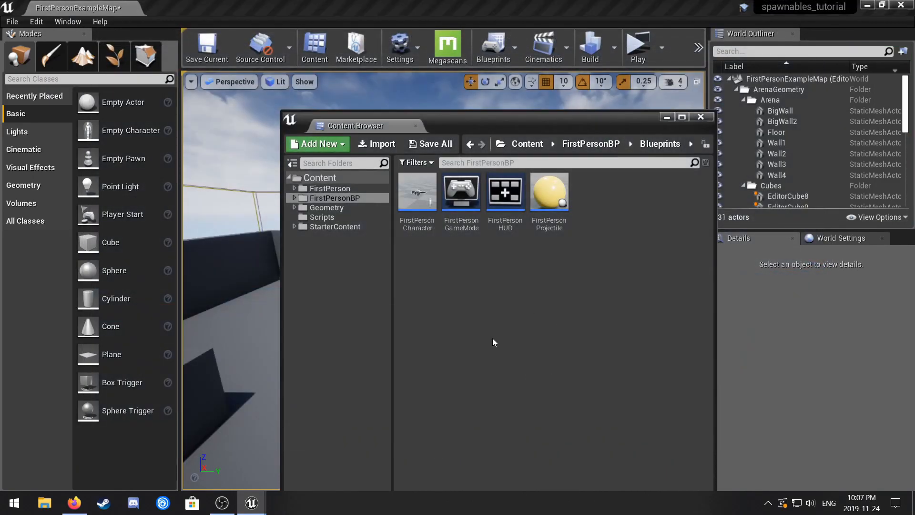
left_click_drag(517, 131, 490, 90)
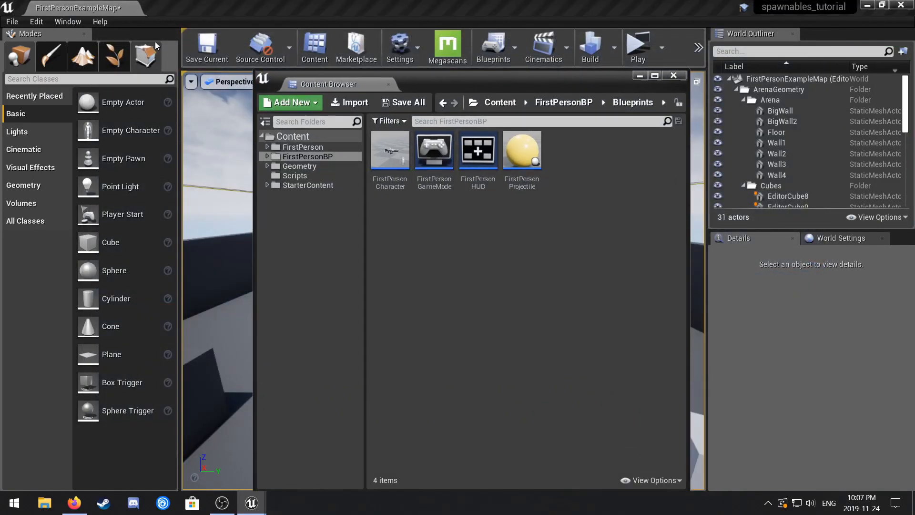
- Find the Object Channels in the project settings and add a channel named ground with default response Block
left_click(36, 22)
left_click(84, 189)
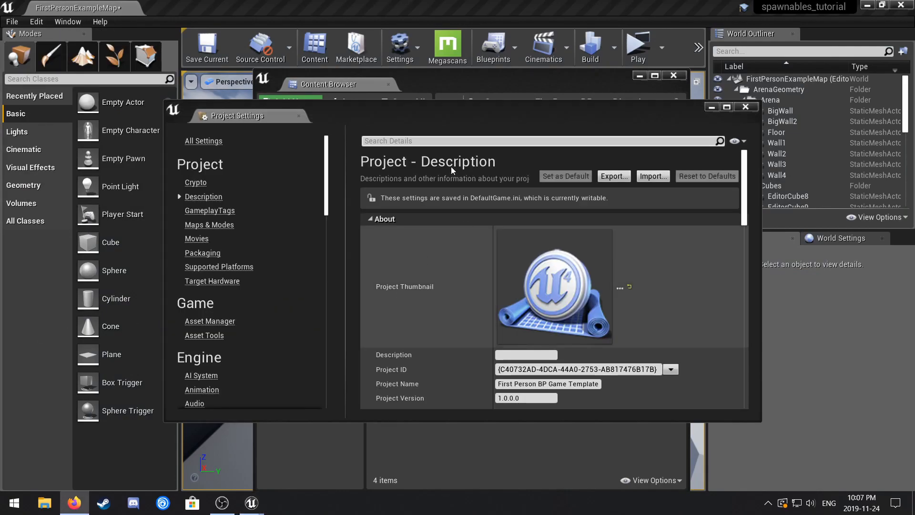
left_click(523, 140)
type("objec")
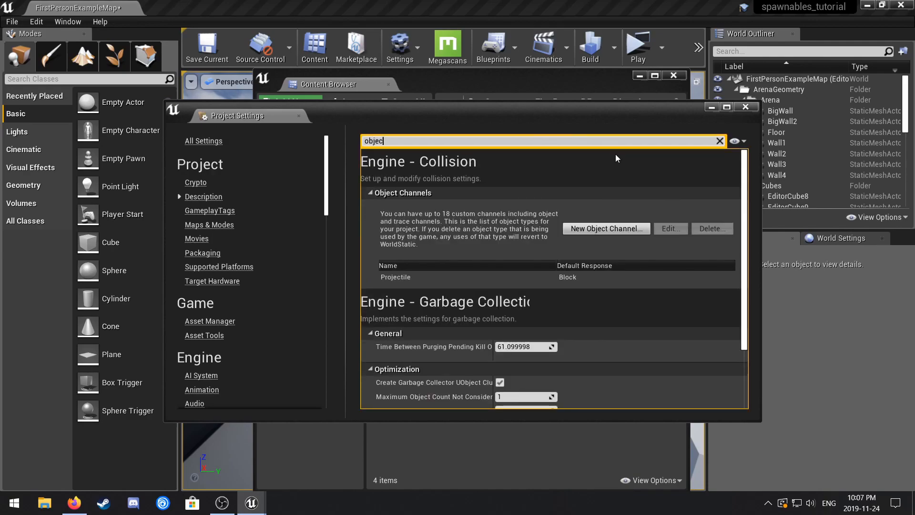
left_click(606, 229)
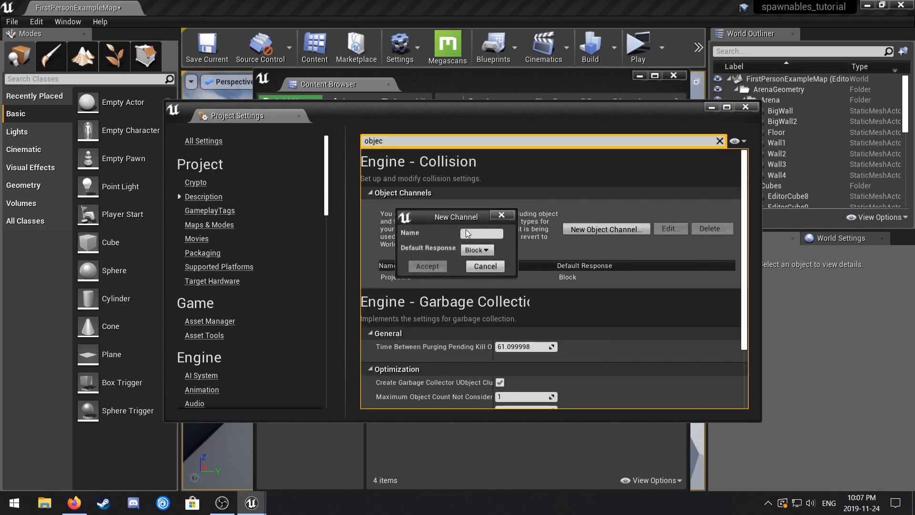
type("ground")
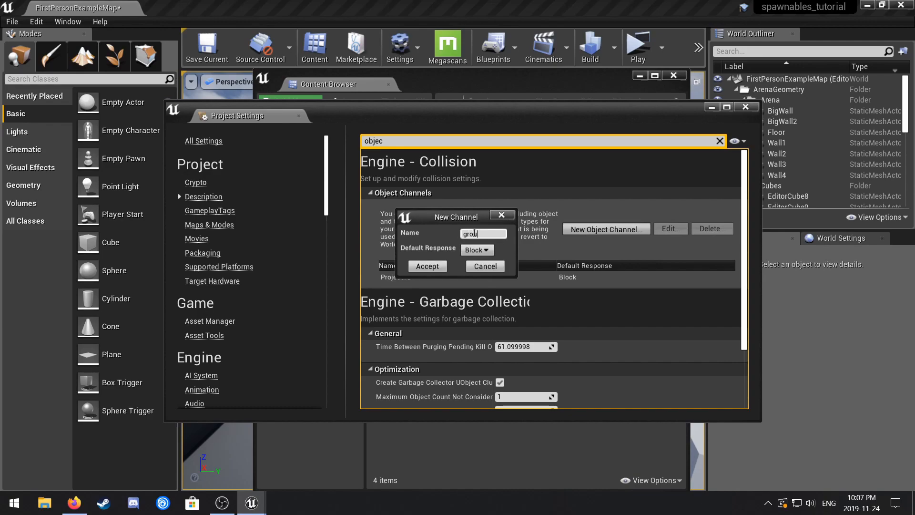
left_click(426, 266)
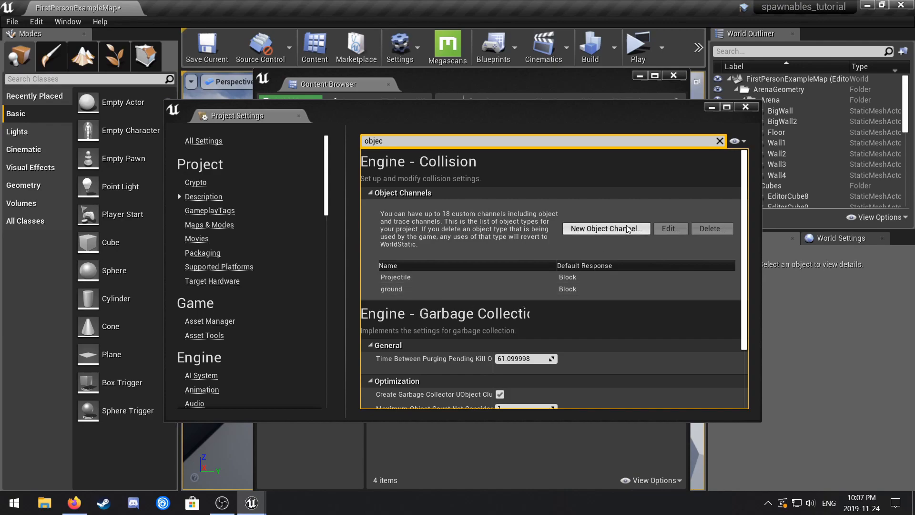
- Add two more object channels named spawnables and map_prop, both with default response Block
left_click(610, 229)
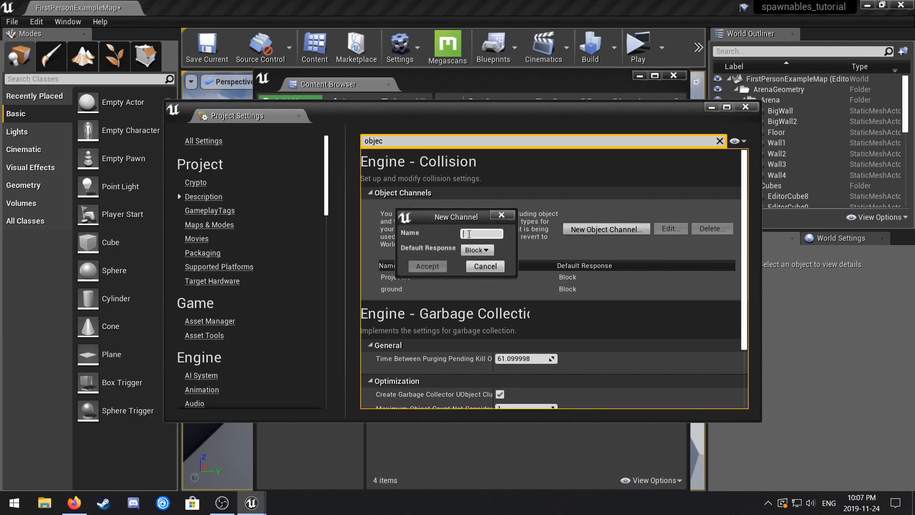
type("spawnables")
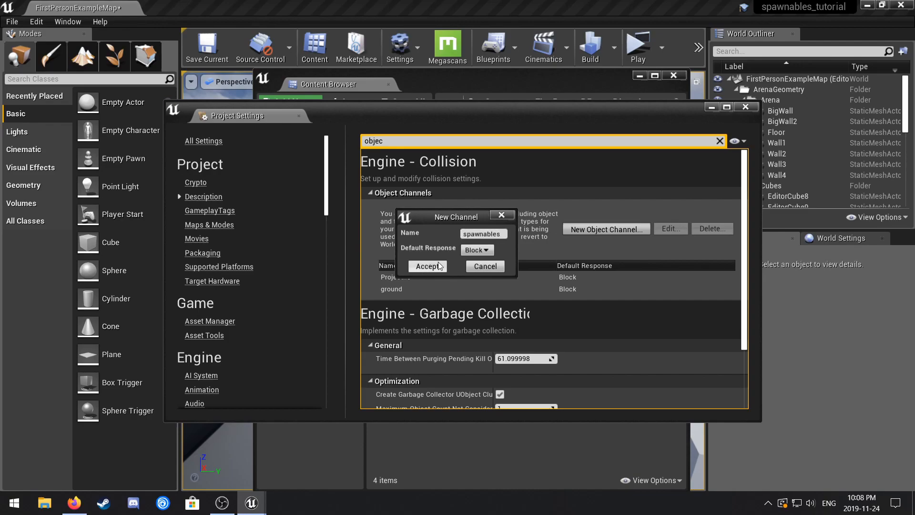
left_click(439, 266)
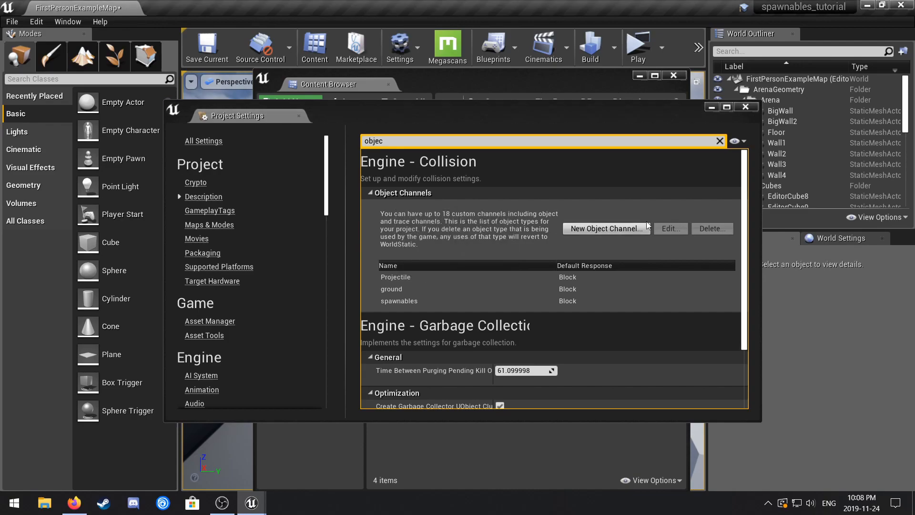
left_click(604, 229)
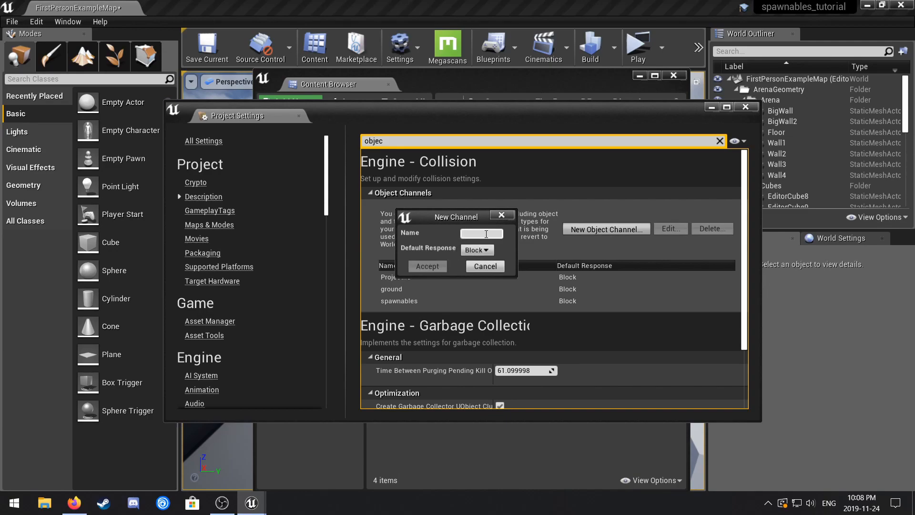
type("map_prop")
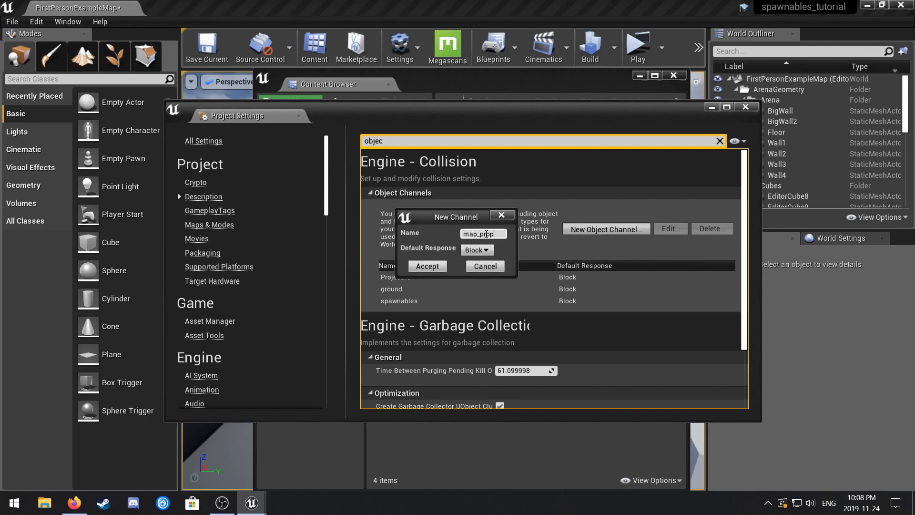
left_click(438, 266)
- Add an object channel named boxxer with default response Overlap and close the project settings
left_click(605, 230)
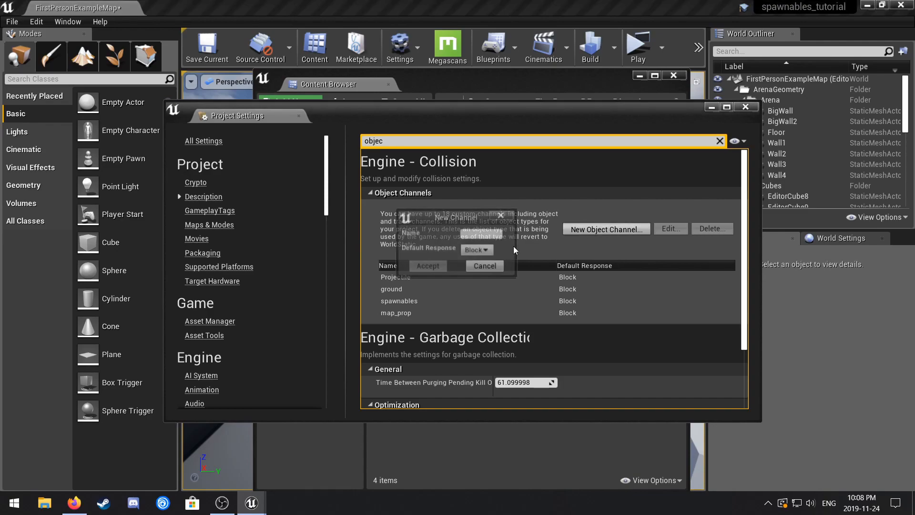
type("boxx")
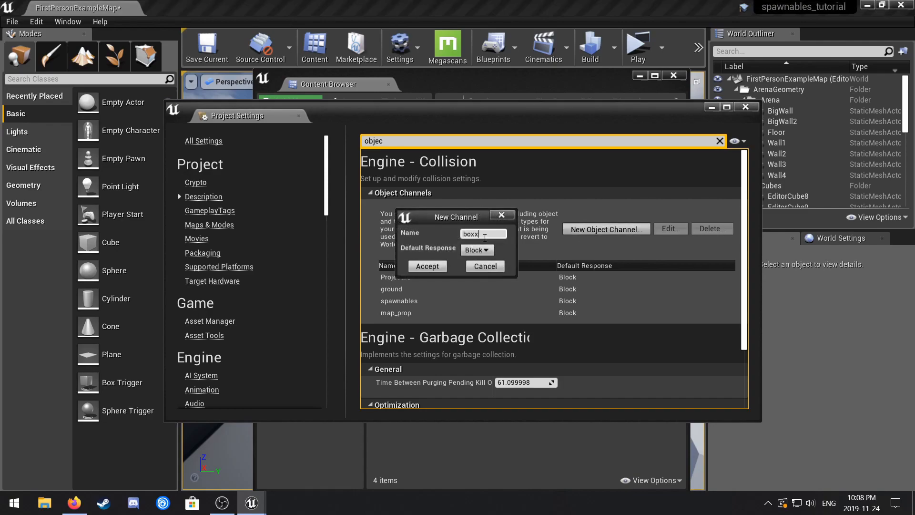
left_click(474, 251)
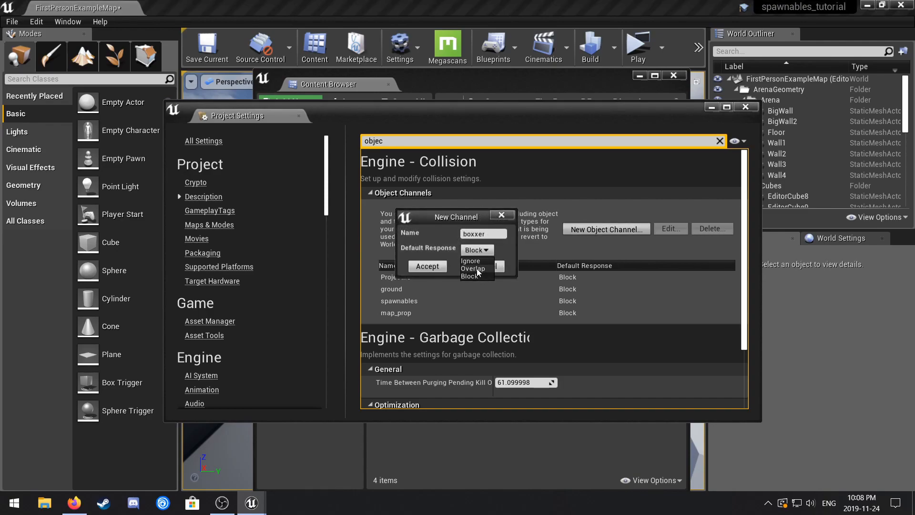
left_click(477, 269)
left_click(427, 267)
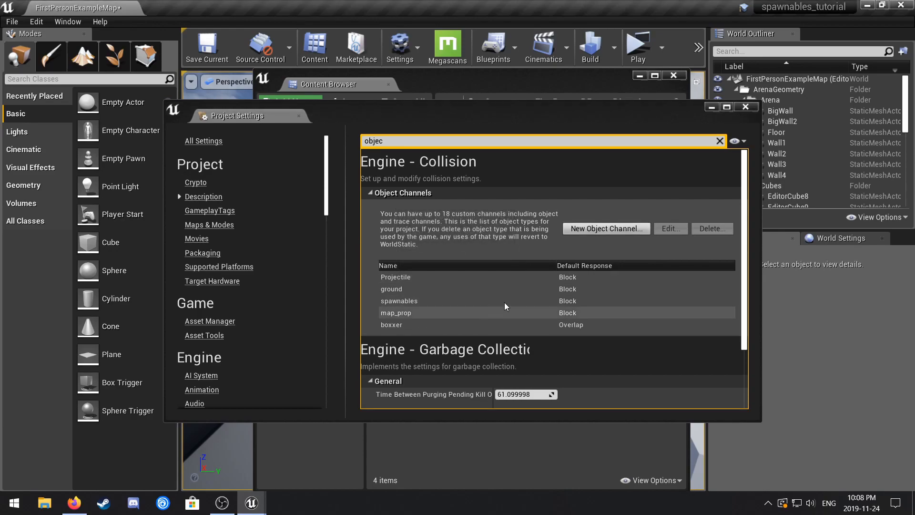
left_click(745, 108)
- Create a Blueprint Class with parent Actor in the Blueprints folder and name it spawnable_base
right_click(481, 267)
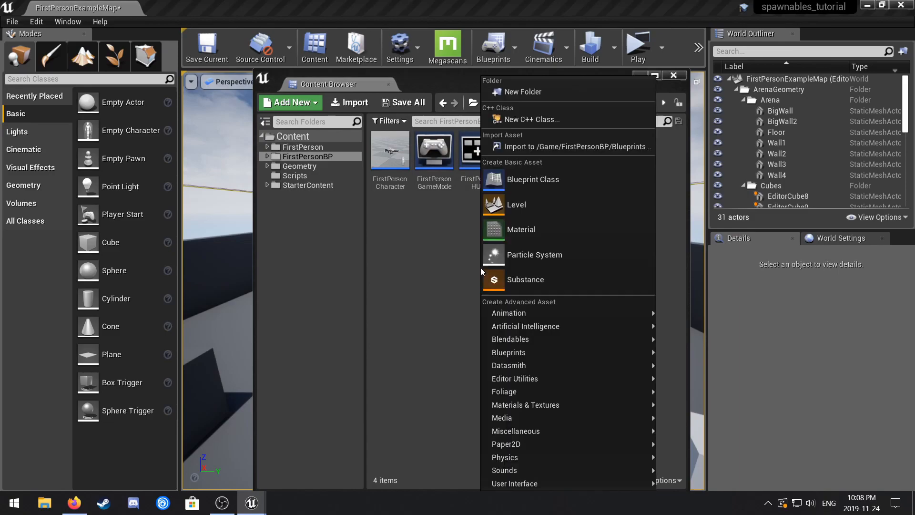
left_click(545, 180)
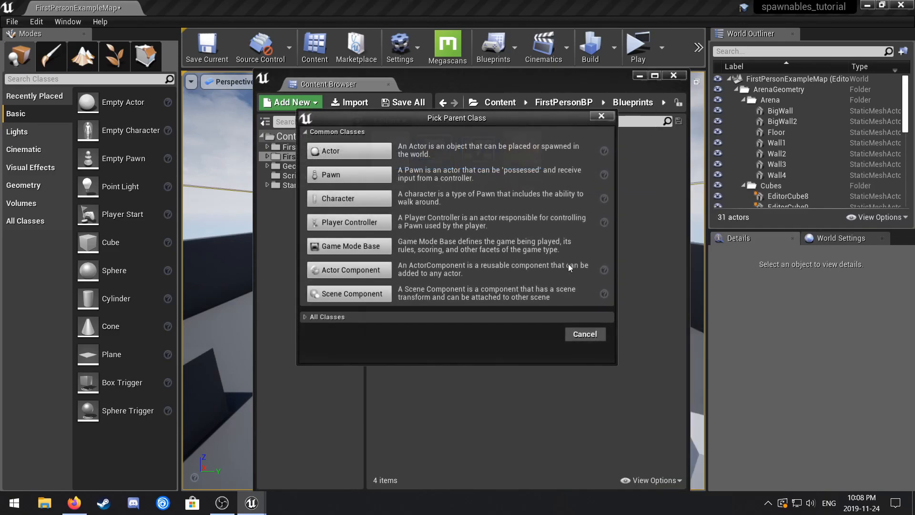
left_click(327, 149)
type("pawnables")
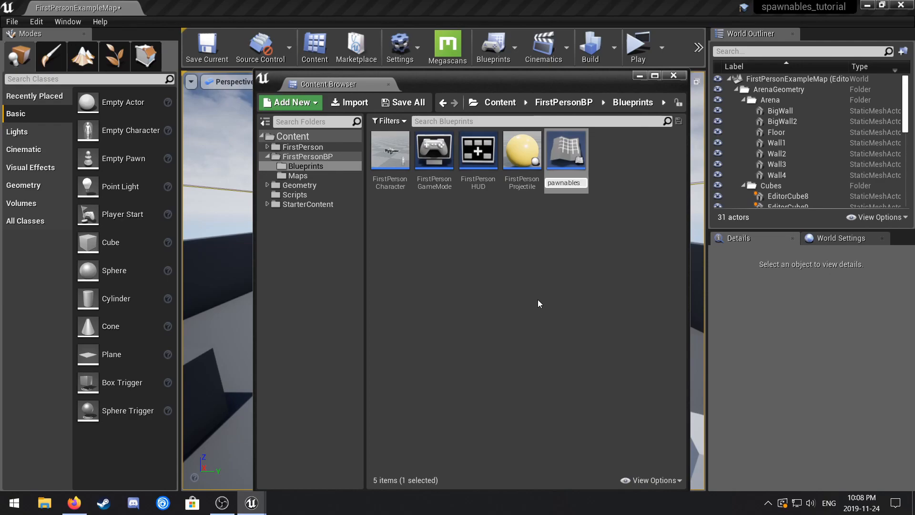
key("BackSpace")
type("_base")
key("Return")
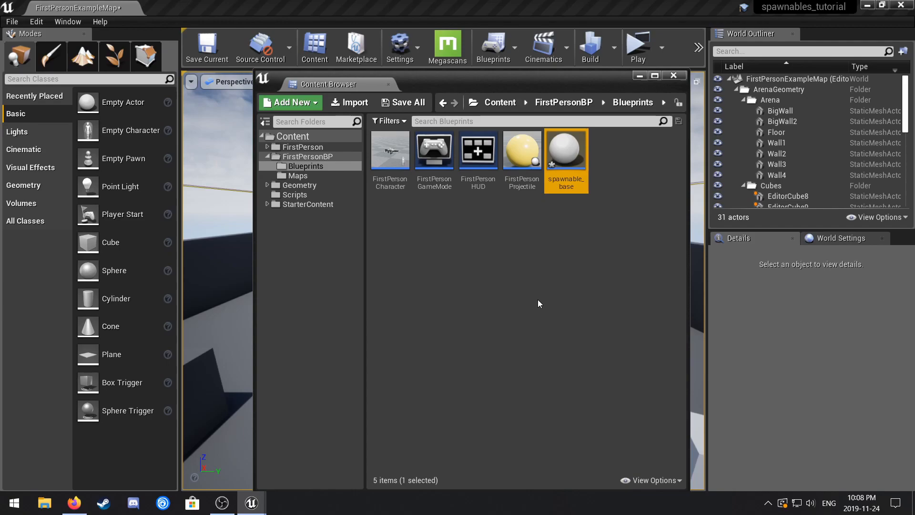
- Open the spawnable_base blueprint and add a Static Mesh component under DefaultSceneRoot
double_click(569, 154)
mouse_move(315, 19)
left_mouse_down()
mouse_move(333, 16)
mouse_move(301, 22)
left_mouse_up()
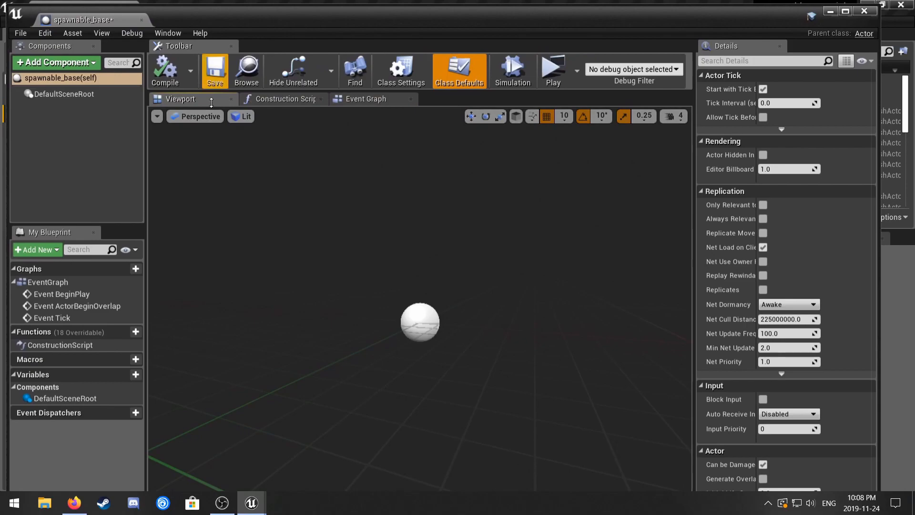
left_click(72, 94)
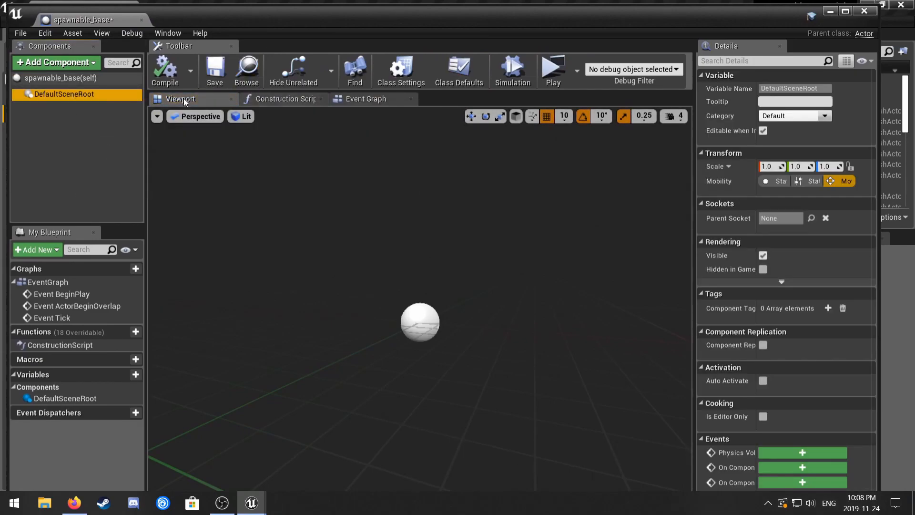
left_click(56, 63)
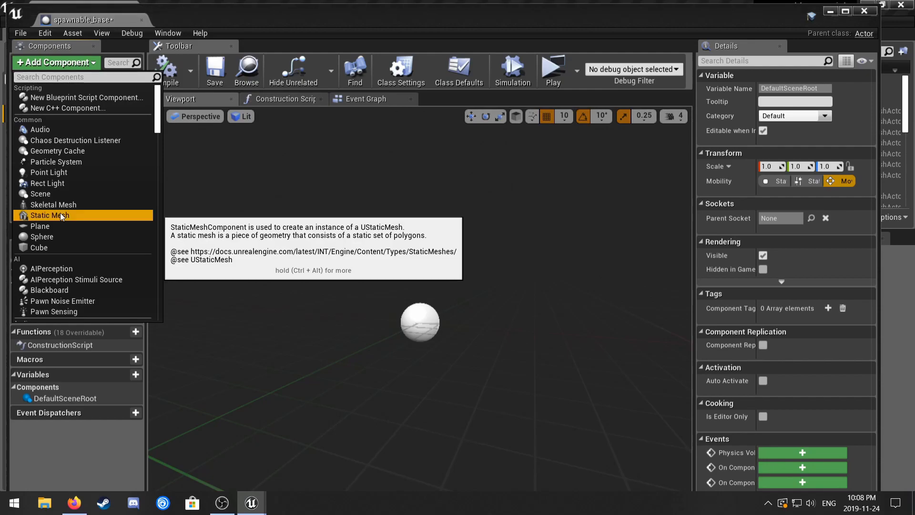
left_click(61, 215)
left_click(80, 107)
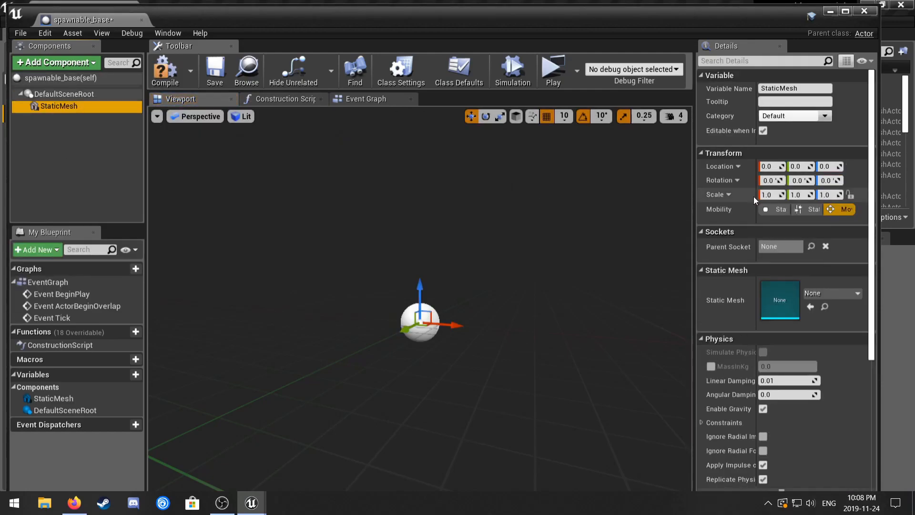
- Assign the 1M_Cube mesh to the StaticMesh component and scale it into a flat slab, about 1.11 × 1.18 × 0.14
left_click(828, 294)
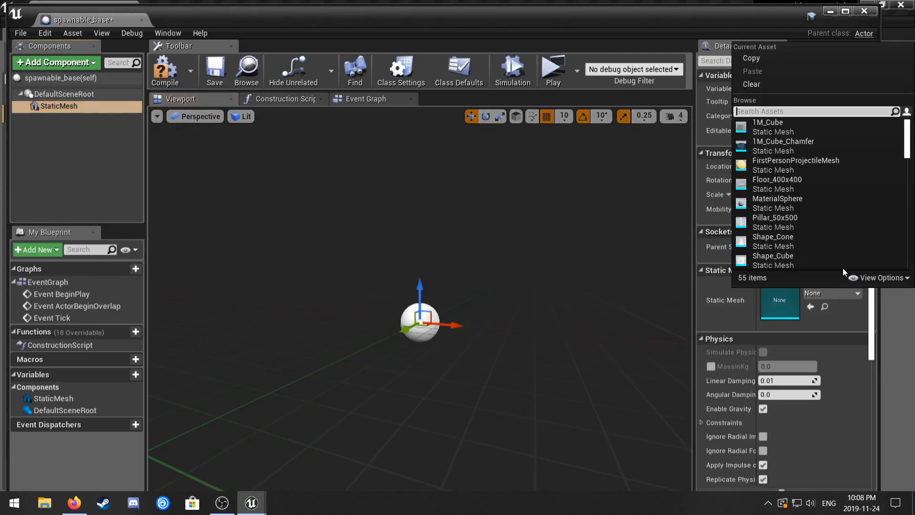
left_click(805, 123)
left_click(549, 116)
right_click_drag(520, 190, 372, 193)
key("s")
key("space")
key("space")
left_click_drag(446, 270, 446, 311)
key("w")
mouse_move(453, 270)
right_mouse_down()
mouse_move(470, 246)
mouse_move(453, 282)
right_mouse_up()
left_click_drag(414, 285, 456, 299)
- Search for a wood material and apply the M_Wood_Floor_W… material to the slab's Element 0
left_click(829, 355)
type("woo")
left_click(853, 184)
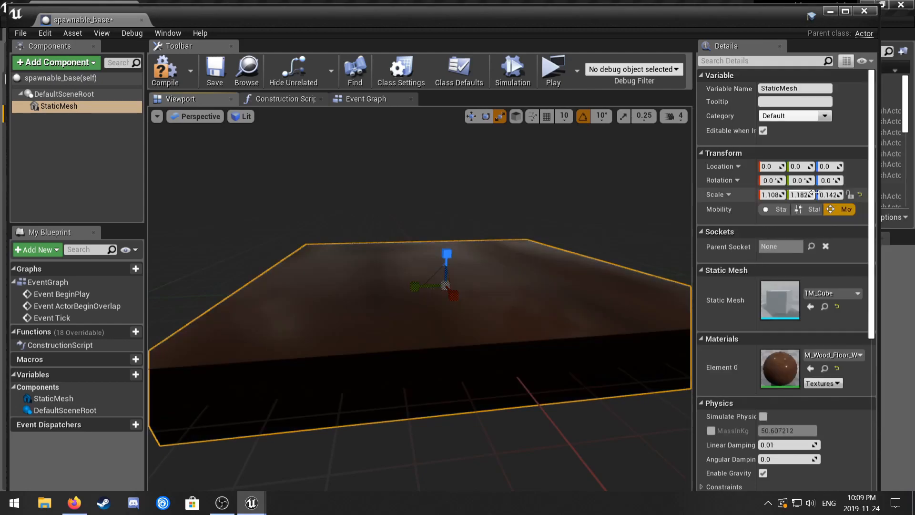
- Raise the slab about 6.86 units along Z above the root and check it from the side
key("s")
right_click_drag(506, 272, 478, 278)
key("w")
key("s")
key("a")
key("s")
key("d")
key("w")
key("w")
left_click_drag(454, 282, 455, 265)
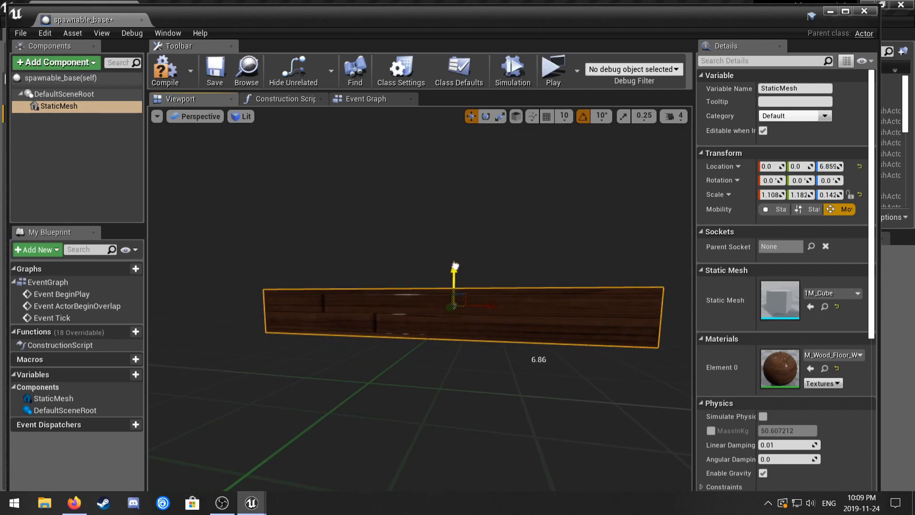
right_click_drag(438, 331, 367, 331)
key("d")
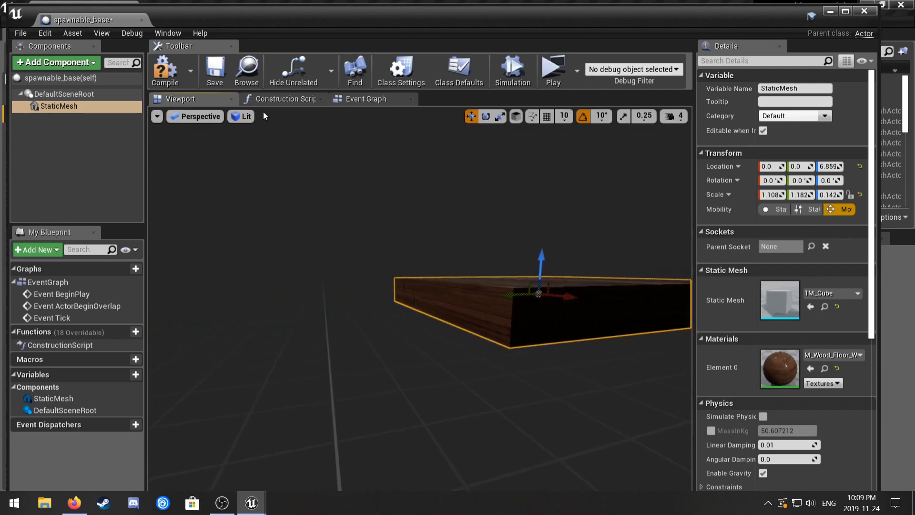
- Save the spawnable_base blueprint and close its editor
left_click(207, 81)
left_click(865, 11)
left_click(580, 251)
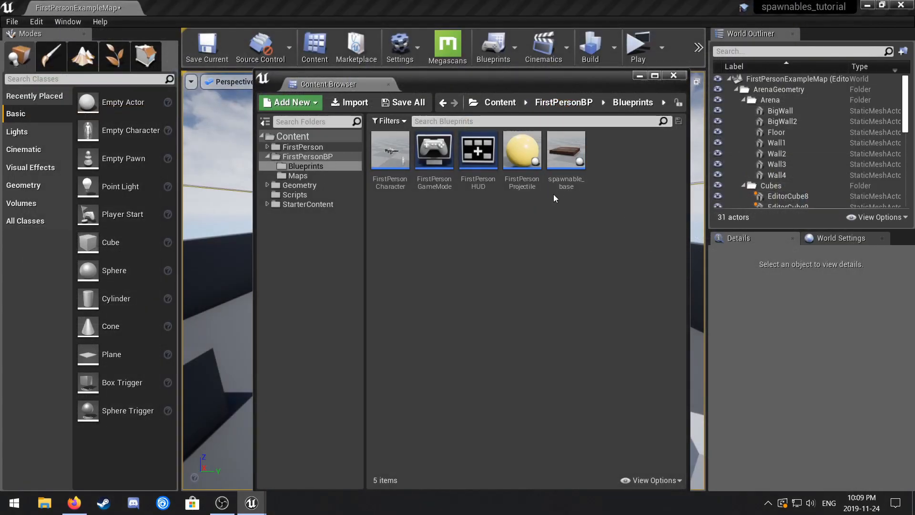
- Duplicate the spawnable_base blueprint in the Blueprints folder and name the copy spawnable_placed
right_click(554, 179)
left_click(610, 247)
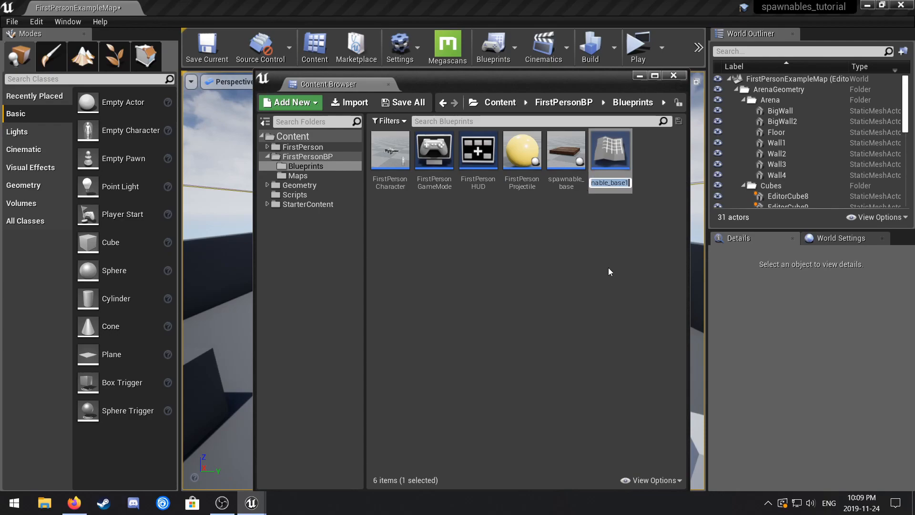
key("End")
key("BackSpace")
key("BackSpace")
key("BackSpace")
key("BackSpace")
key("BackSpace")
type("placed")
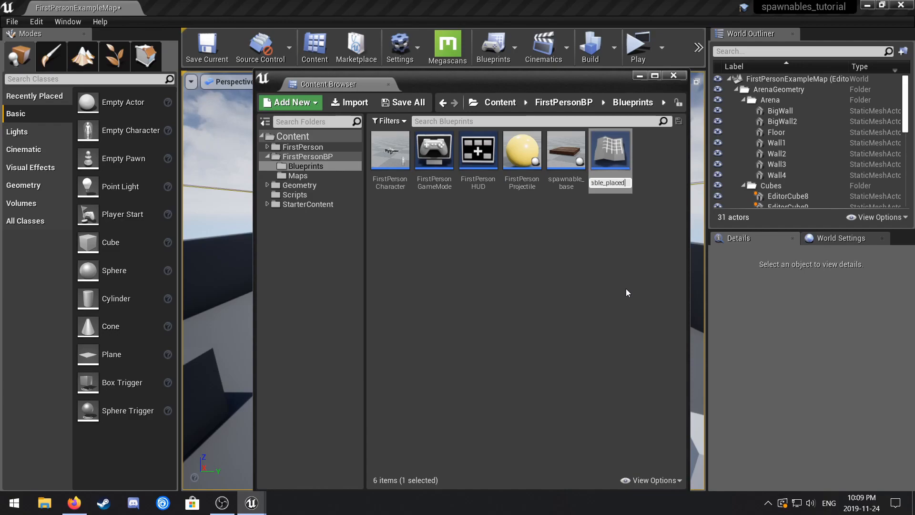
key("Return")
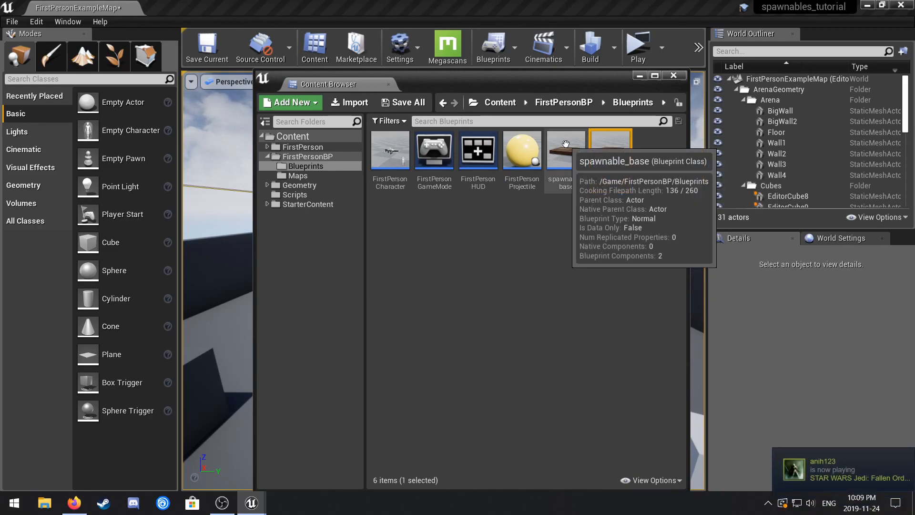
left_click(602, 239)
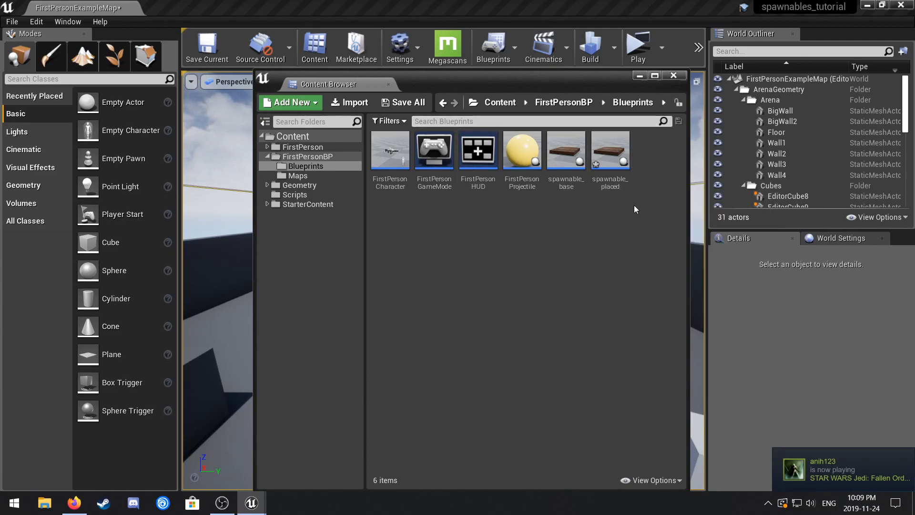
- Open spawnable_placed and set its StaticMesh collision preset to Custom with object type spawnables
double_click(615, 152)
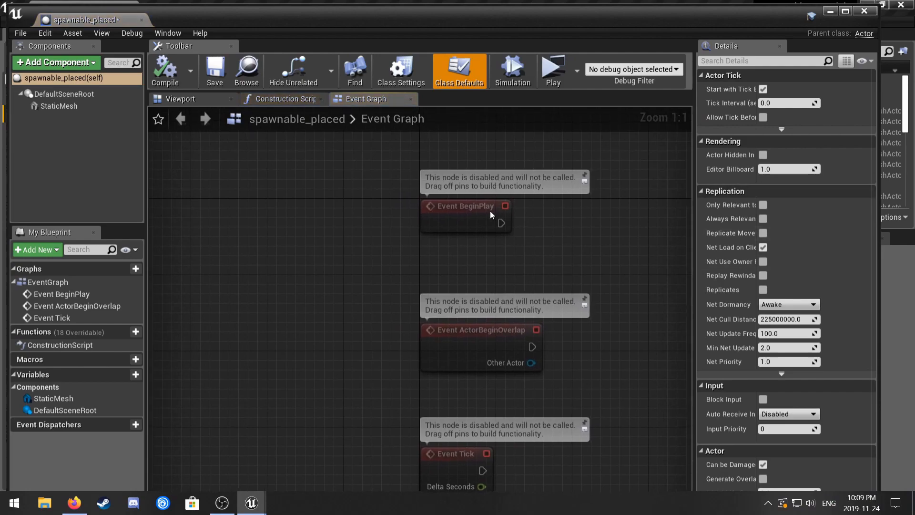
left_click(59, 106)
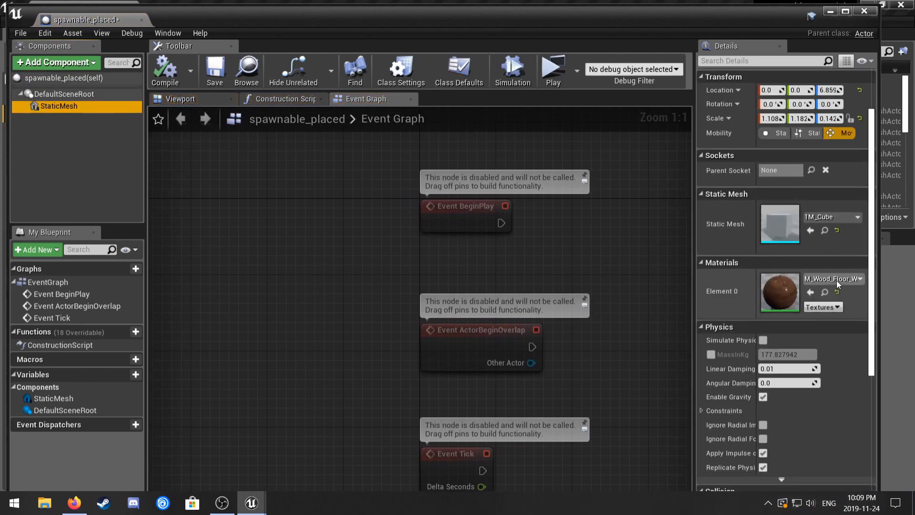
left_click(837, 279)
left_click(872, 326)
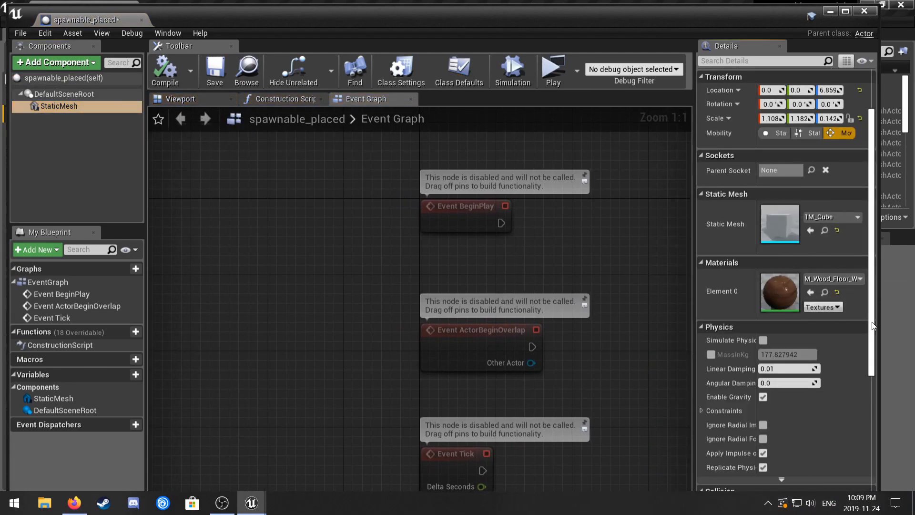
scroll(803, 326, "down", 6)
left_click(803, 324)
left_click(782, 343)
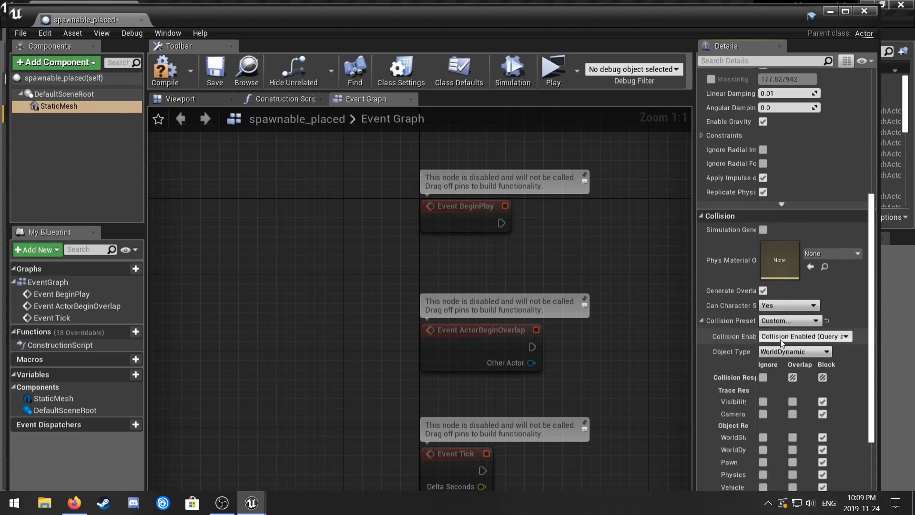
left_click(780, 354)
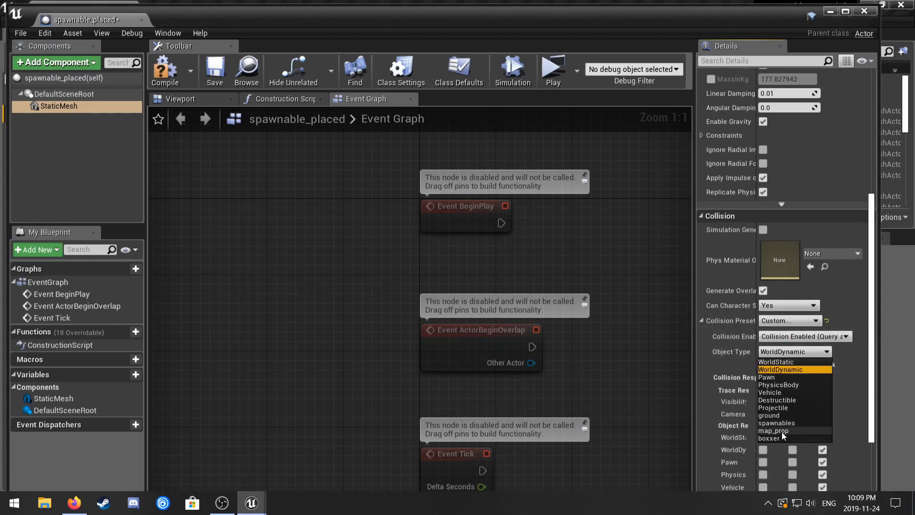
left_click(800, 425)
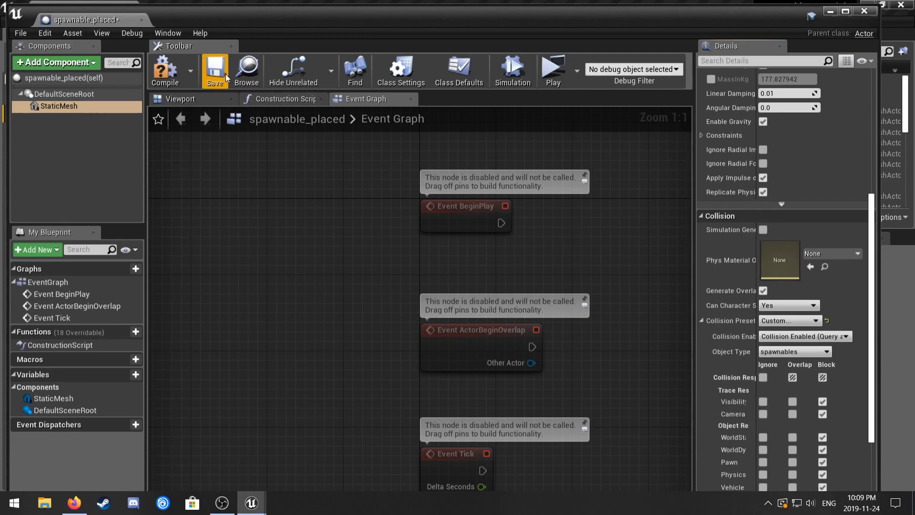
- Compile and save the spawnable_placed blueprint, and close its editor
left_click(175, 72)
left_click(215, 70)
left_click(864, 11)
left_click(654, 201)
- Open spawnable_base and give its StaticMesh a Custom collision preset with all collision responses set to Ignore
double_click(579, 180)
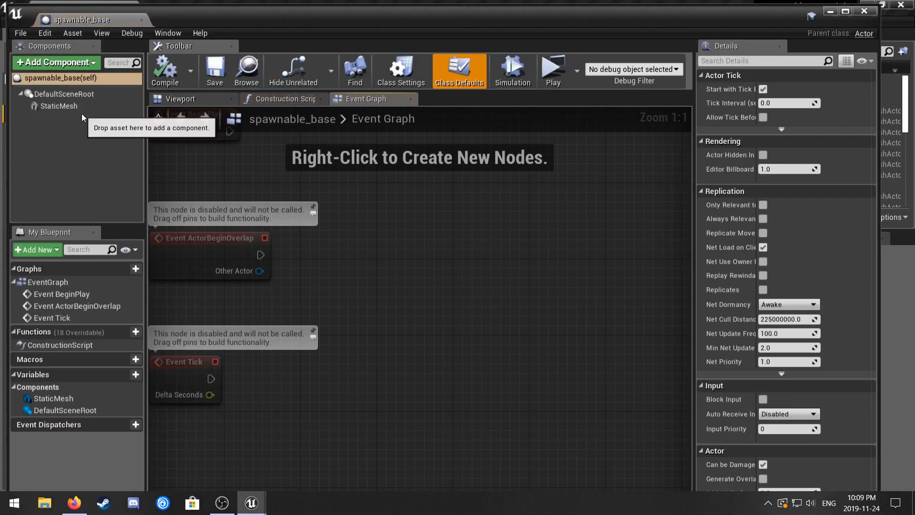
left_click(58, 106)
scroll(832, 324, "down", 15)
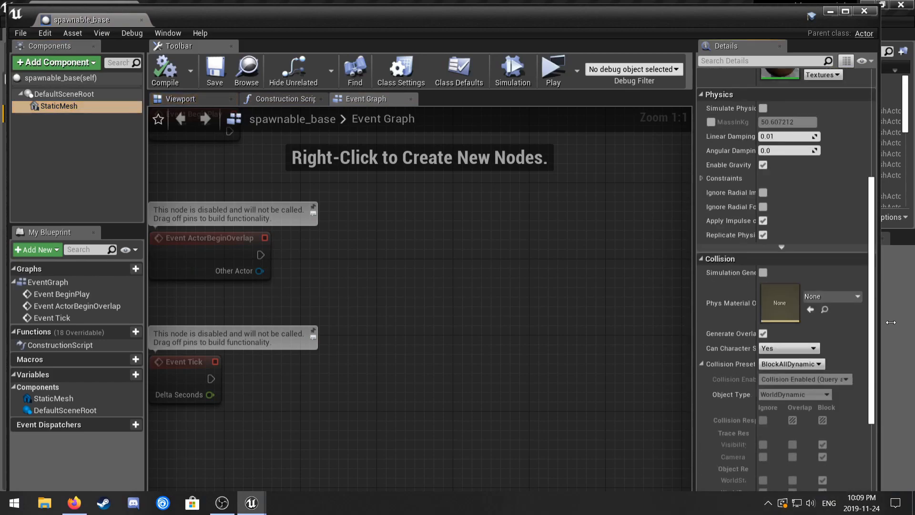
left_click(811, 293)
left_click(780, 310)
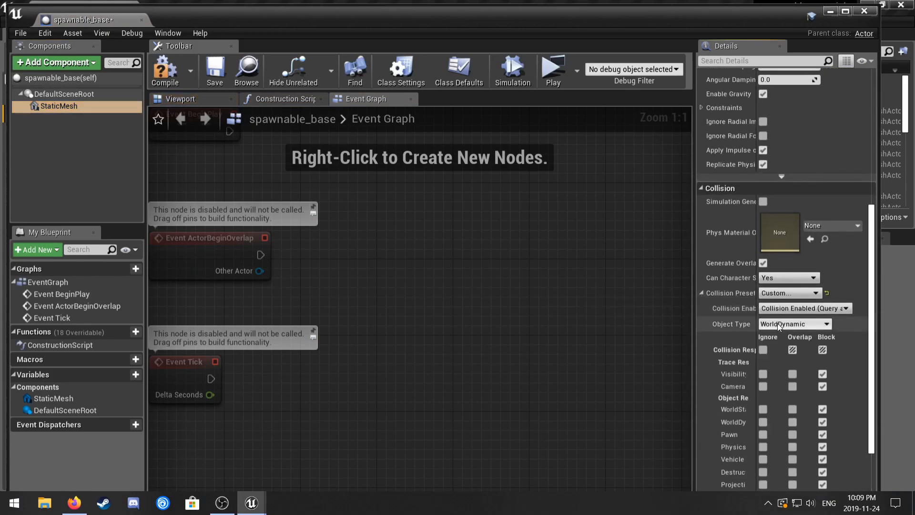
left_click(763, 350)
scroll(777, 325, "down", 2)
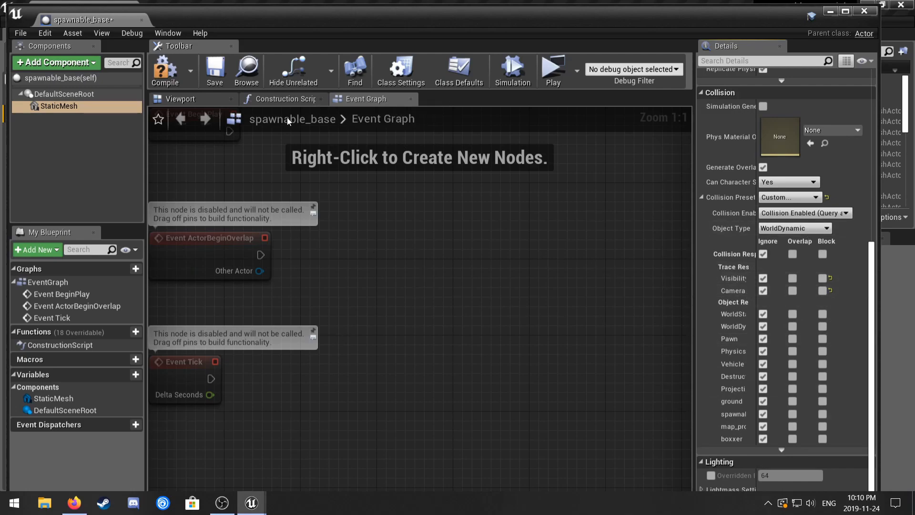
- Compile and save the spawnable_base blueprint, and close its editor
left_click(164, 69)
left_click(215, 69)
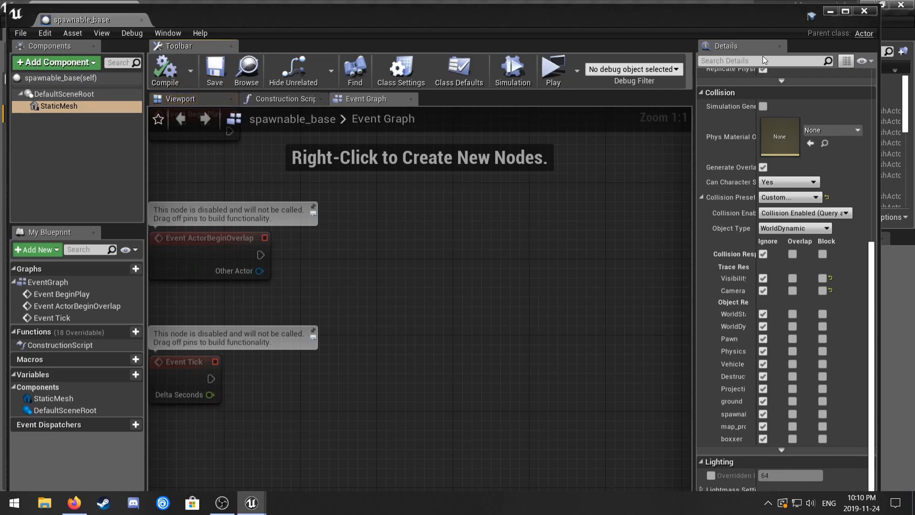
left_click(874, 11)
- Open the FirstPersonCharacter blueprint and add a Q keyboard event in an empty area of its Event Graph
double_click(387, 157)
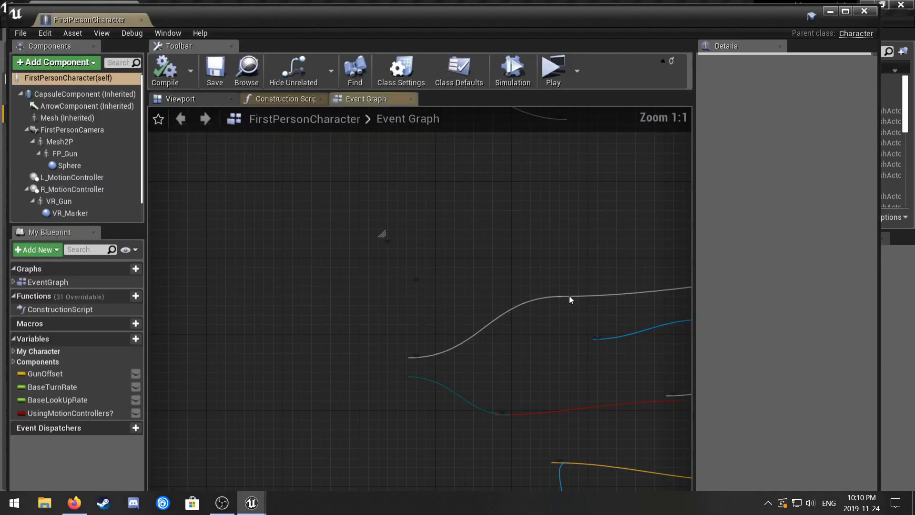
scroll(569, 296, "down", 4)
right_click_drag(569, 296, 490, 351)
scroll(345, 393, "down", 3)
right_click_drag(345, 393, 354, 248)
right_click_drag(374, 426, 407, 337)
scroll(407, 337, "up", 2)
right_click_drag(456, 372, 456, 317)
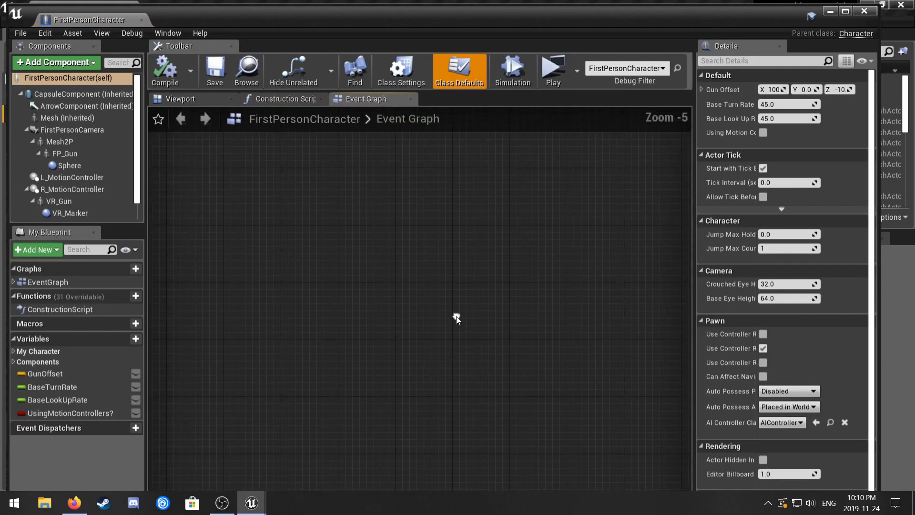
right_click(456, 318)
type("q")
left_click(493, 229)
- Add a Z keyboard event to the Event Graph below the Q event
right_click_drag(492, 231, 489, 185)
right_click_drag(459, 406, 459, 387)
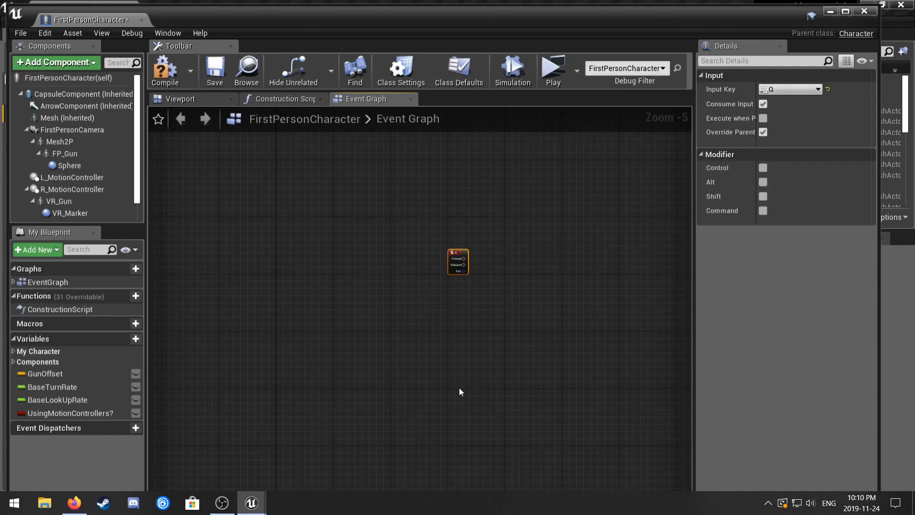
right_click(460, 388)
type("z")
scroll(523, 275, "up", 4)
scroll(526, 278, "up", 3)
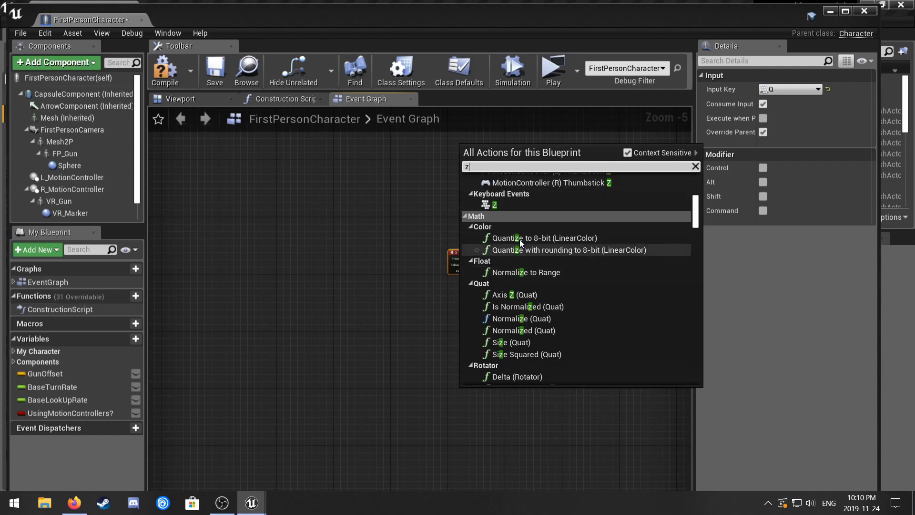
left_click(497, 204)
right_click_drag(511, 340, 516, 319)
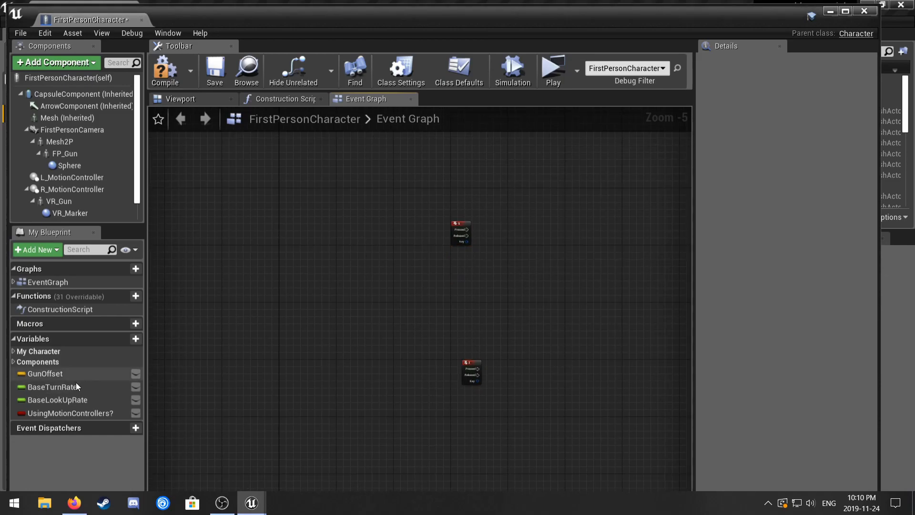
- Create a Boolean variable named can_build in FirstPersonCharacter
left_click(124, 341)
type("can_")
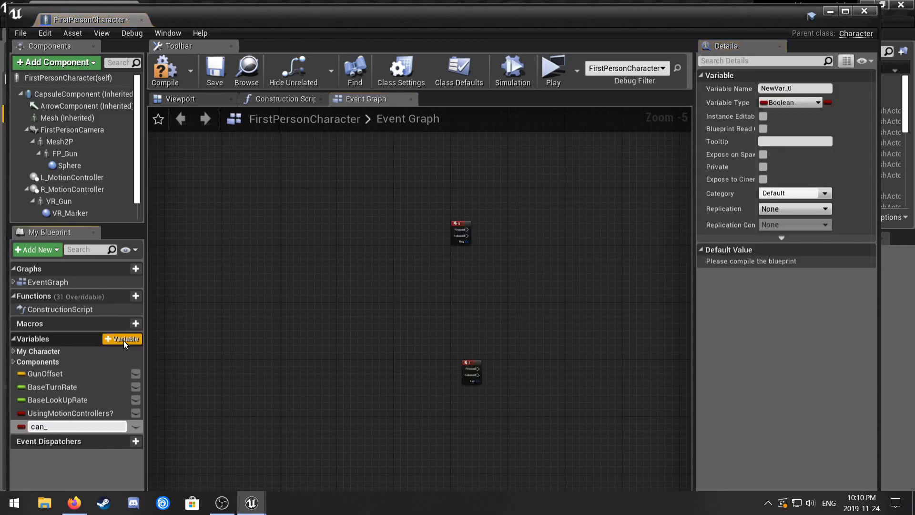
type("build")
key("Return")
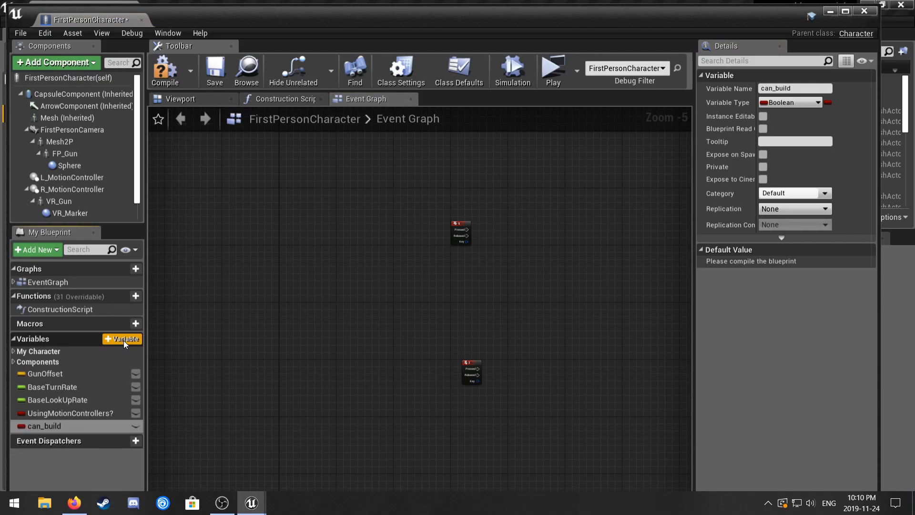
- Add a Branch node run by the Z event's Pressed output, with can_build as its condition
scroll(478, 367, "up", 2)
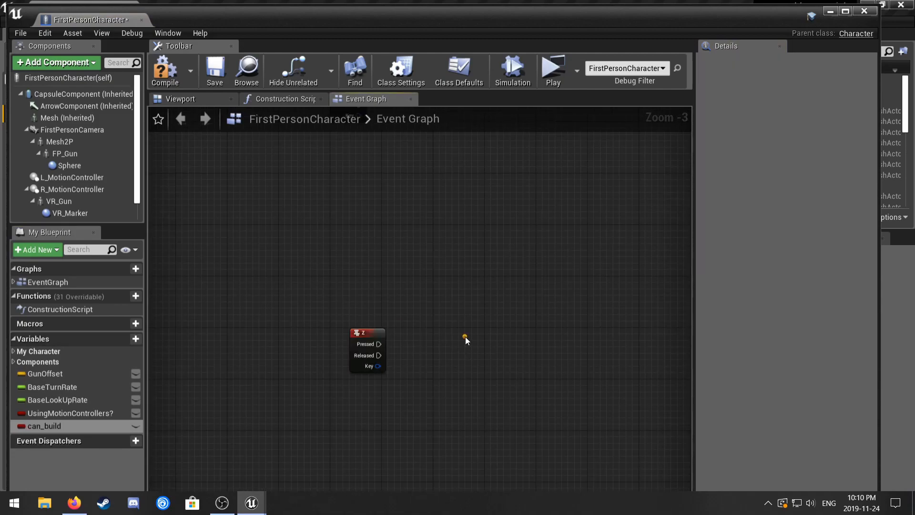
left_click(465, 337)
left_click_drag(379, 344, 473, 353)
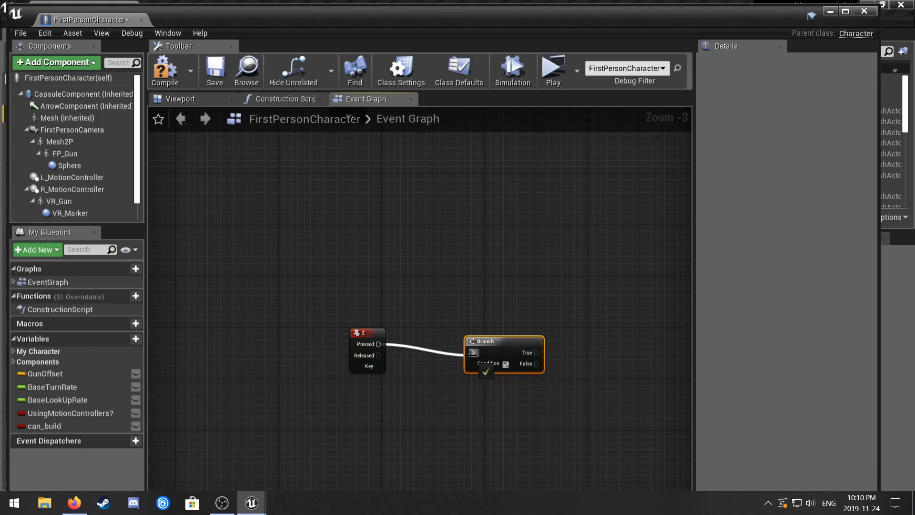
left_click_drag(53, 426, 476, 364)
left_click_drag(403, 365, 406, 395)
left_click(406, 386)
- Add a Spawn Actor from Class node to the Q event's Pressed output and set its class to spawnable_placed
right_click_drag(615, 276, 515, 407)
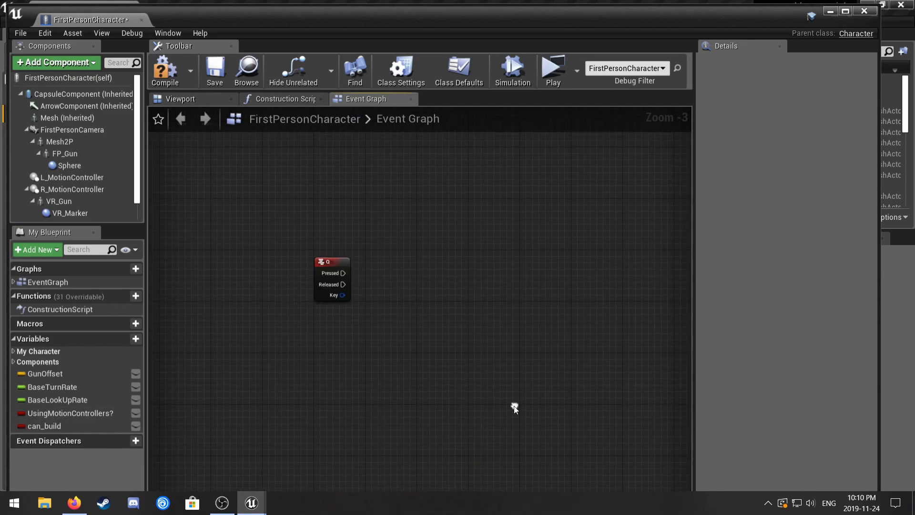
left_click_drag(337, 272, 417, 281)
type("spawnactor")
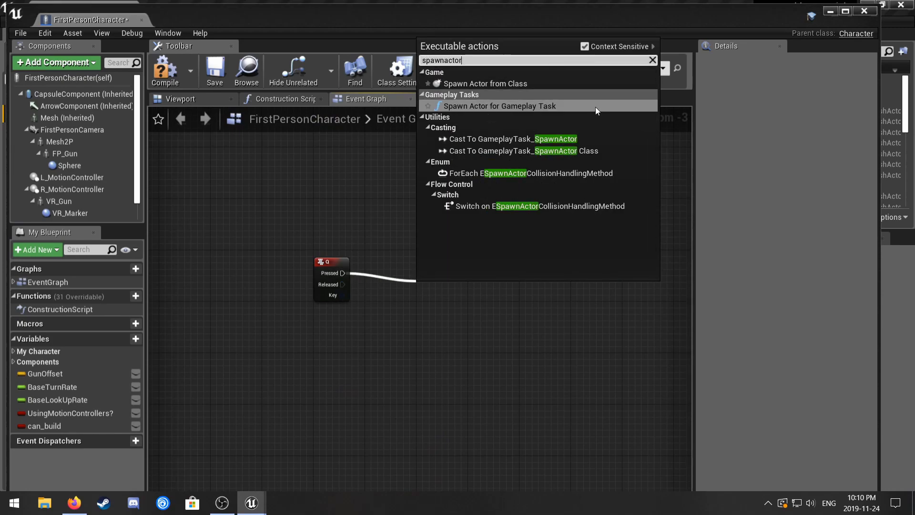
left_click(523, 83)
left_click(474, 271)
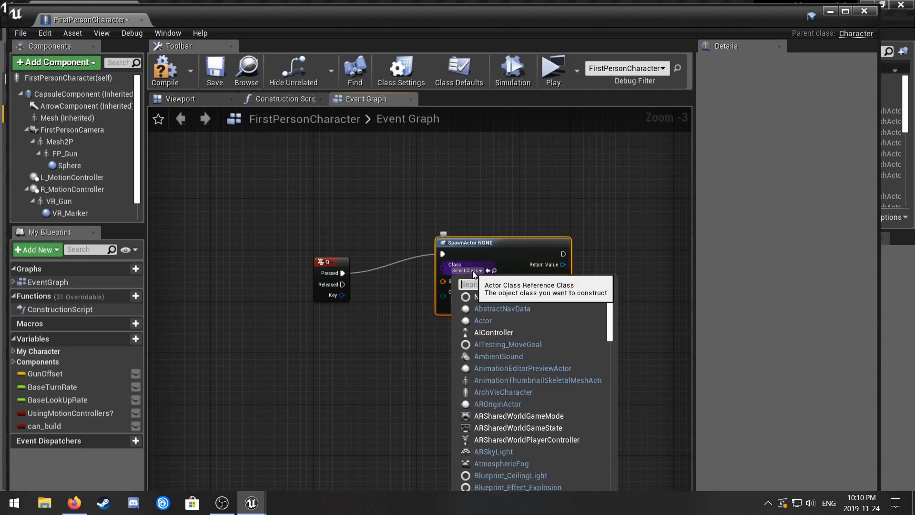
type("spawna")
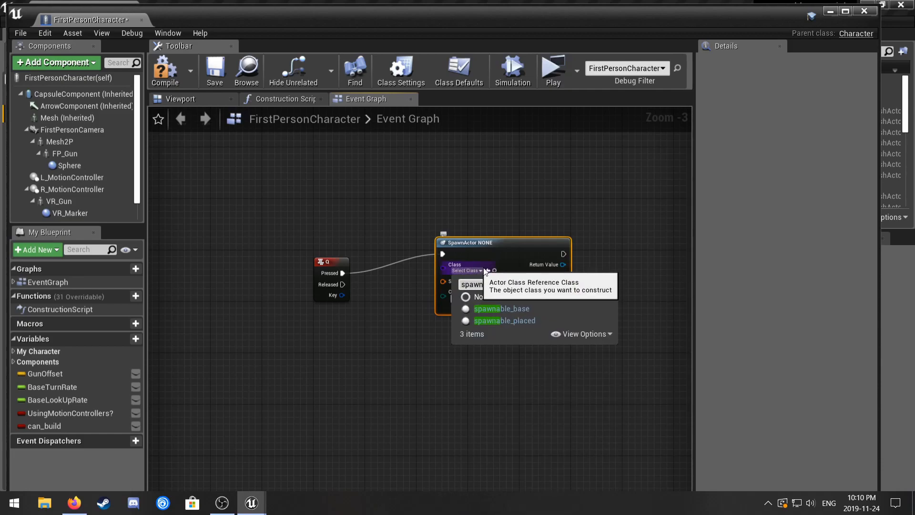
left_click(560, 315)
- Change the Q event's Spawn Actor class to spawnable_base and adjust the node's position in the graph
left_click(497, 299)
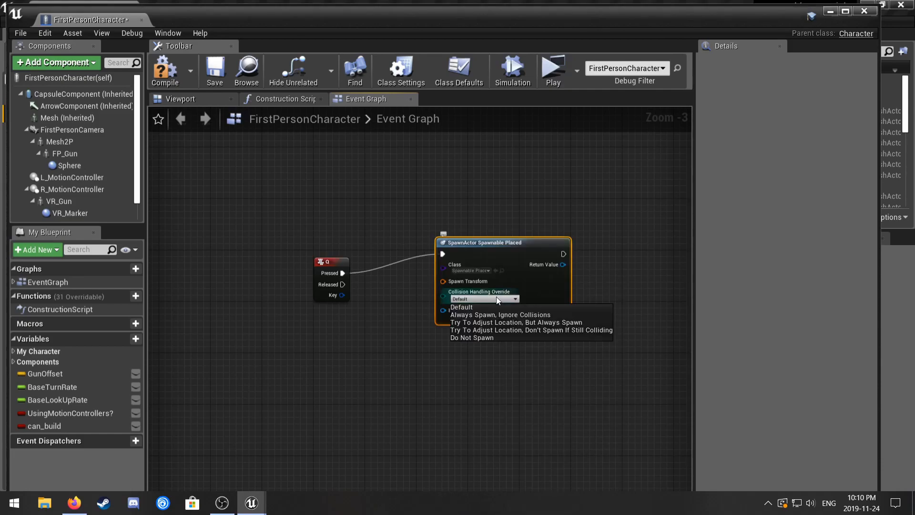
left_click(484, 270)
type("spawn")
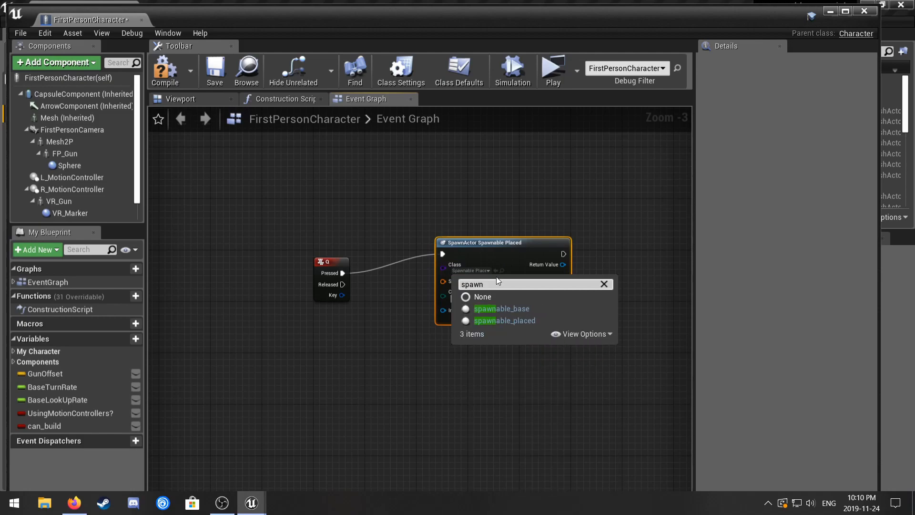
left_click(506, 309)
left_click_drag(518, 241, 537, 259)
left_click(490, 216)
- Open the spawnable_base blueprint from the Blueprints folder and move its editor window into a workable position
double_click(568, 19)
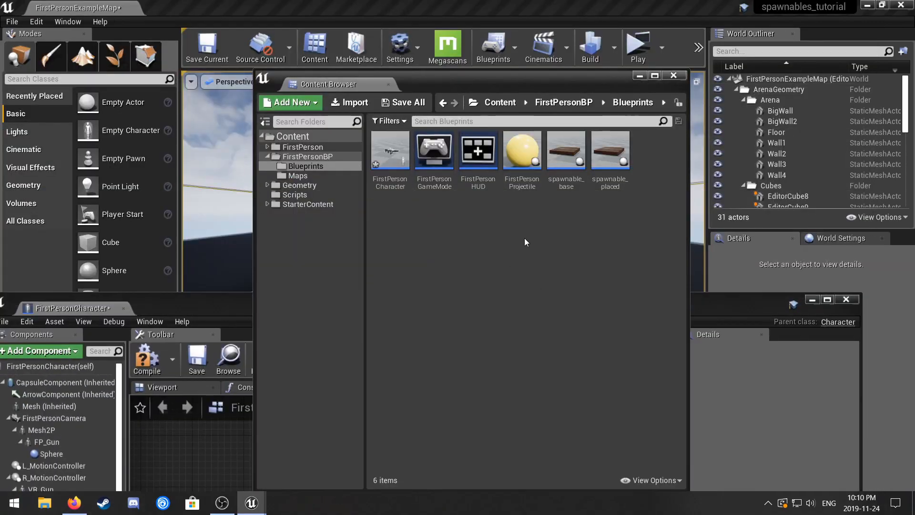
double_click(566, 152)
left_click_drag(550, 303, 643, 70)
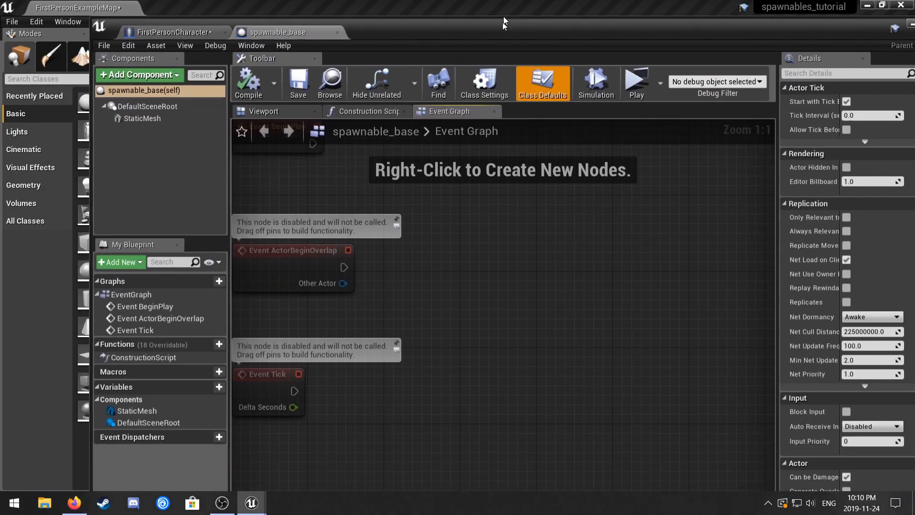
left_click_drag(498, 65, 508, 9)
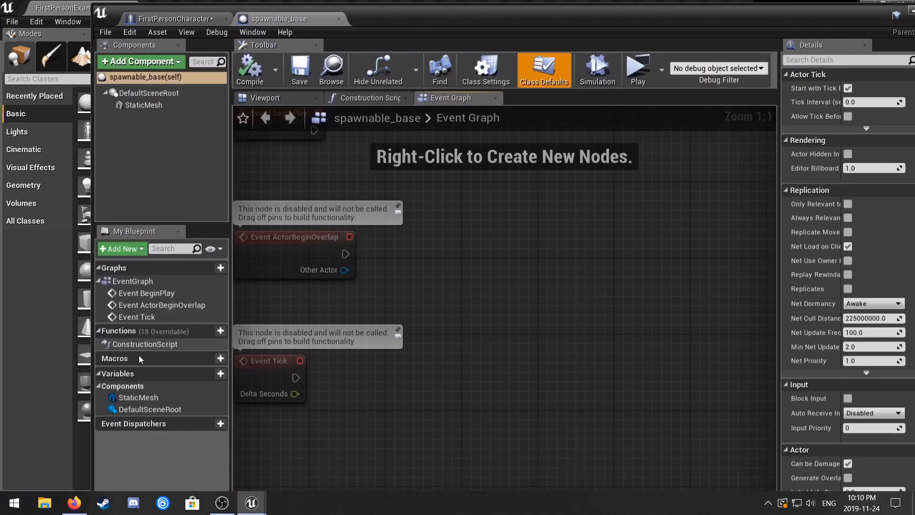
- Create a variable named player in spawnable_base
left_click(213, 374)
type("p")
key("Return")
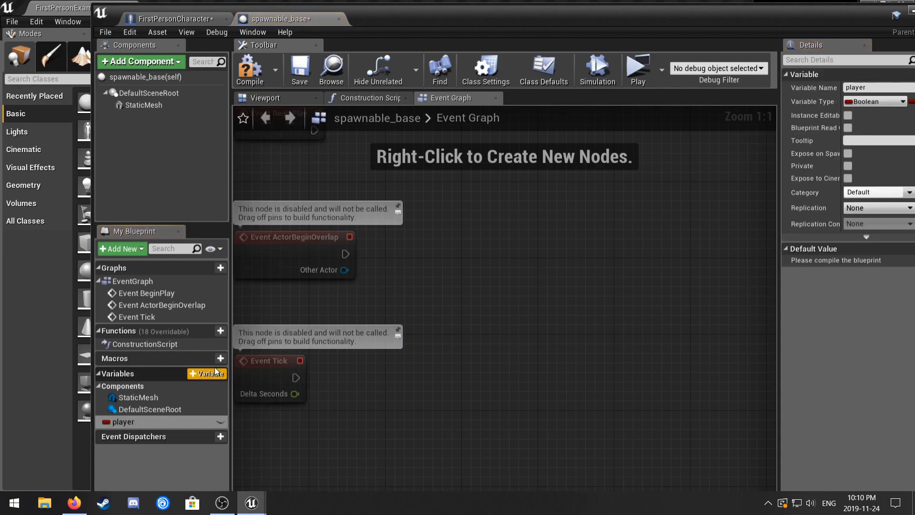
- Make player a First Person Character object reference, enable Instance Editable and Expose on Spawn, and compile spawnable_base
left_click_drag(824, 22, 790, 29)
left_click(835, 108)
type("first")
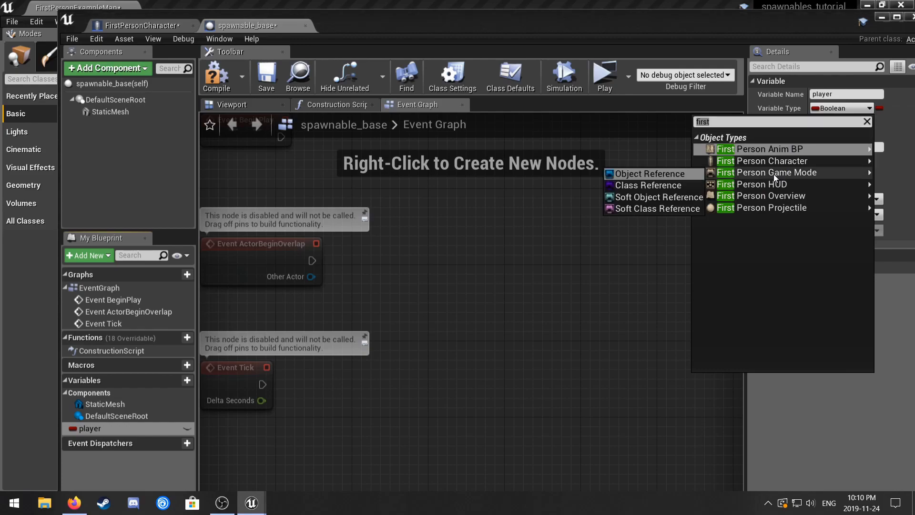
mouse_move(763, 161)
left_click(673, 165)
left_click(814, 122)
left_click(815, 160)
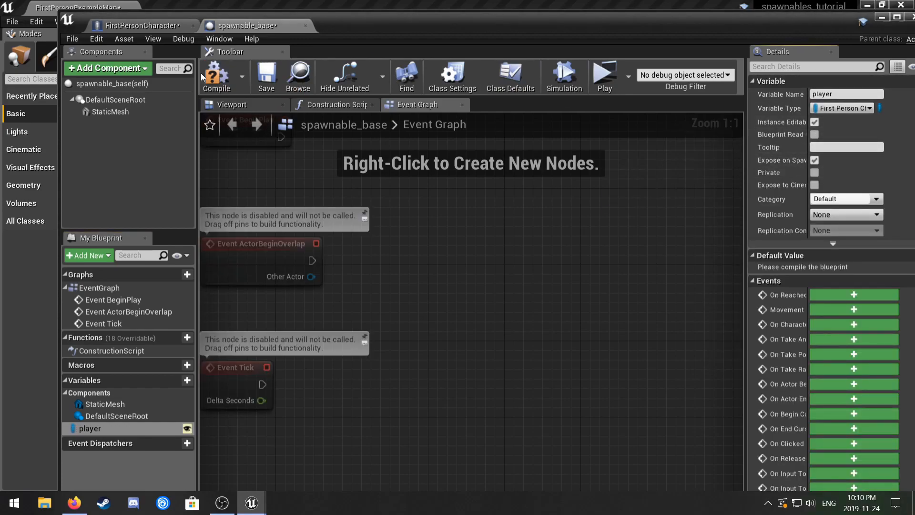
left_click(224, 79)
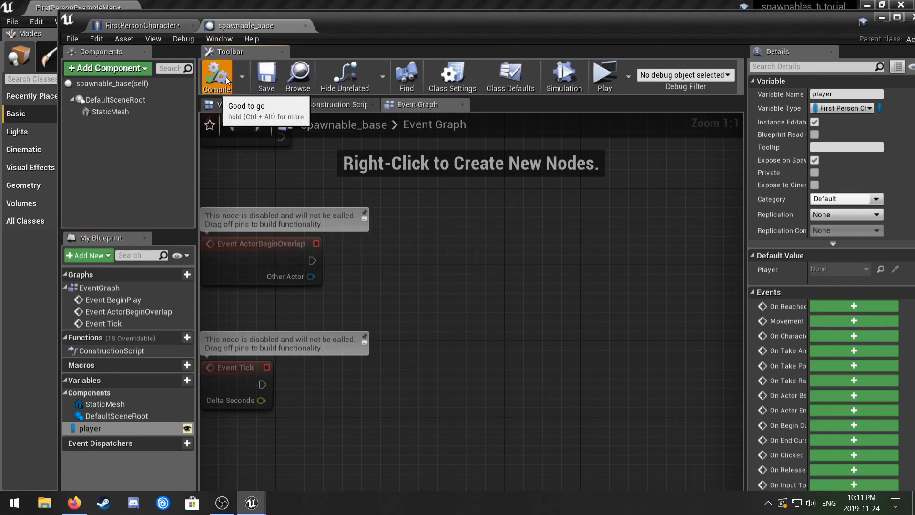
- In FirstPersonCharacter, feed a Self reference into the Player input of the Spawn Actor node
left_click(141, 25)
mouse_move(522, 332)
left_mouse_down()
mouse_move(452, 348)
mouse_move(514, 336)
left_mouse_up()
type("self")
key("Return")
- Promote the Spawn Actor node's Return Value to a variable, keeping its default name
right_click_drag(568, 423, 393, 389)
left_click_drag(459, 256, 559, 260)
left_click(600, 76)
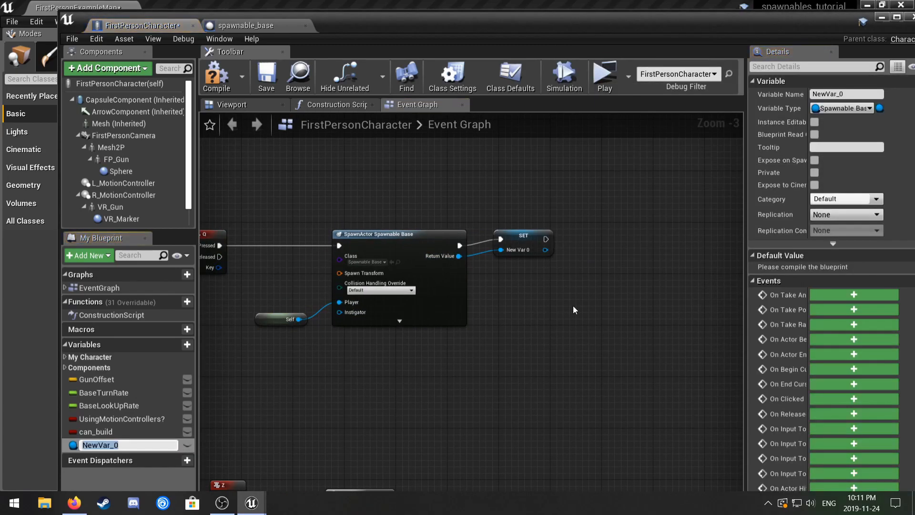
key("Return")
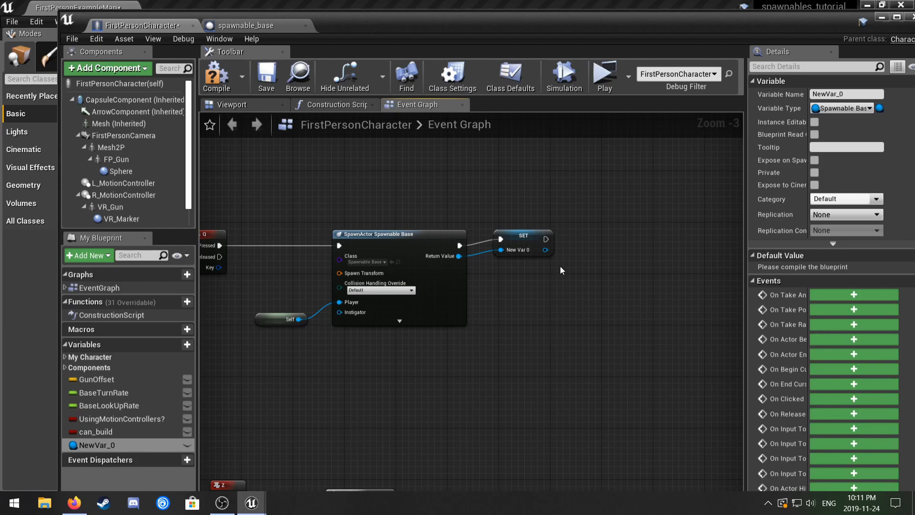
- Delete the SET node and the NewVar_0 variable promoted from the Return Value
left_click_drag(269, 192, 570, 365)
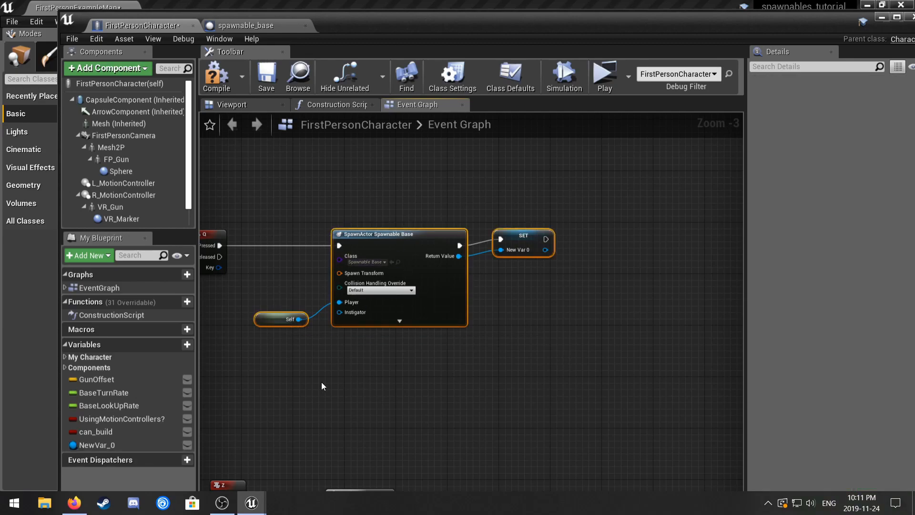
left_click(548, 378)
left_click_drag(535, 167, 562, 319)
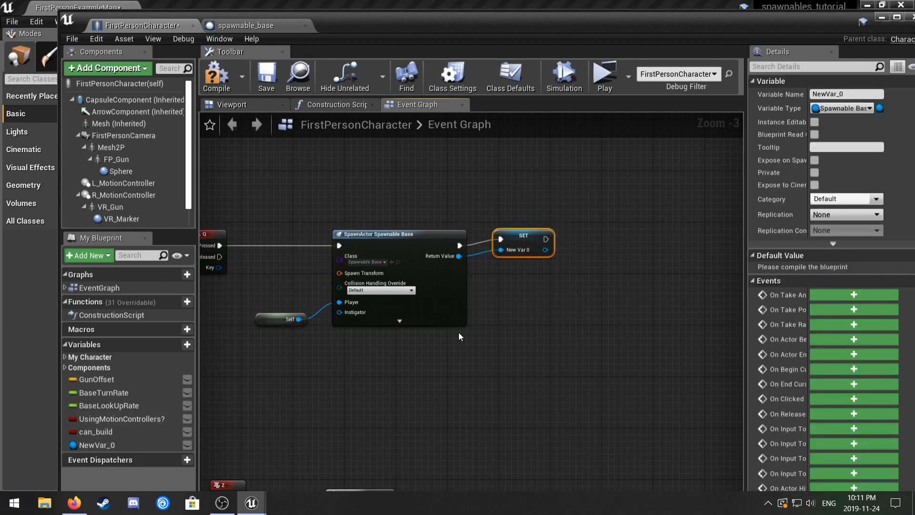
key("Delete")
left_click(128, 446)
key("Delete")
- Create a variable named buildable in FirstPersonCharacter
left_click(187, 345)
type("b")
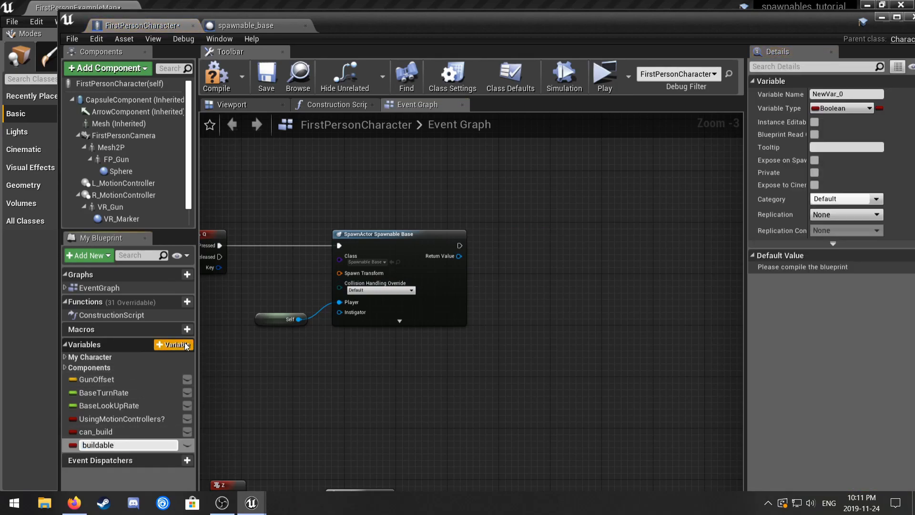
type("uildable")
key("Return")
- Set buildable's type to an Actor object reference, then compile and save FirstPersonCharacter
left_click(834, 108)
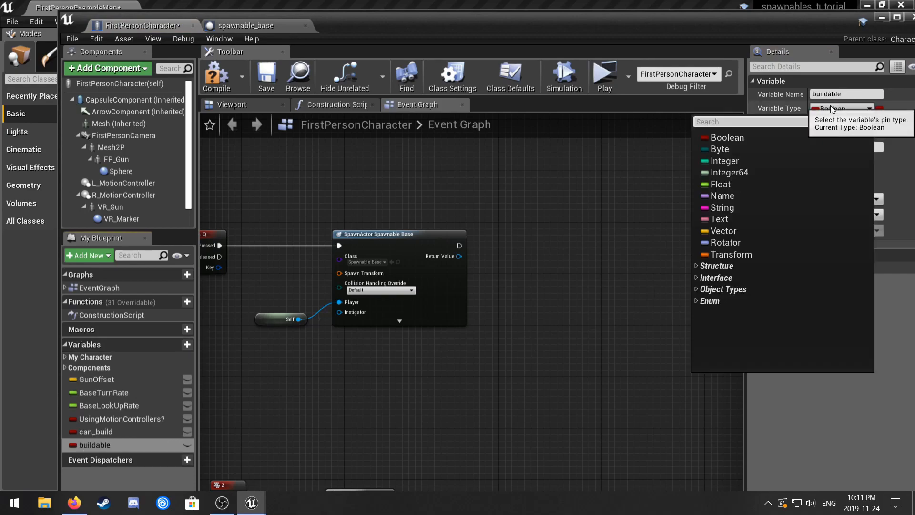
type("ator")
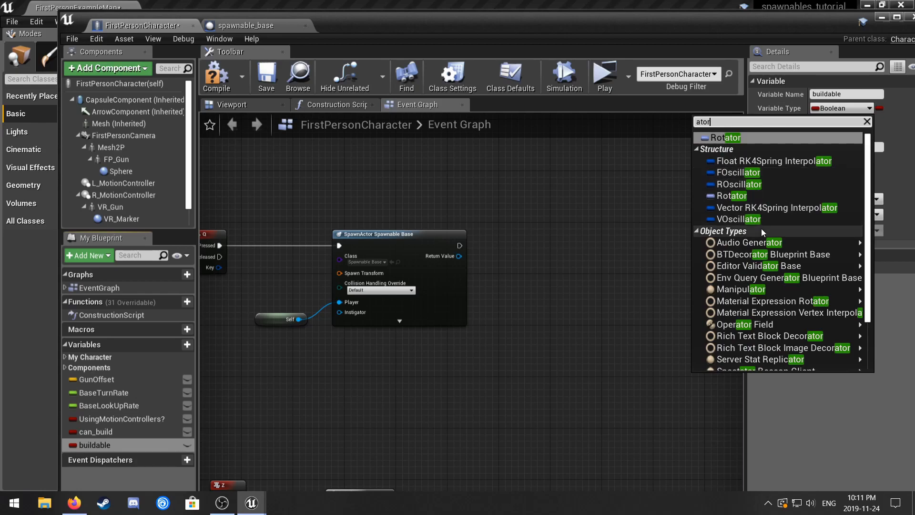
mouse_move(773, 244)
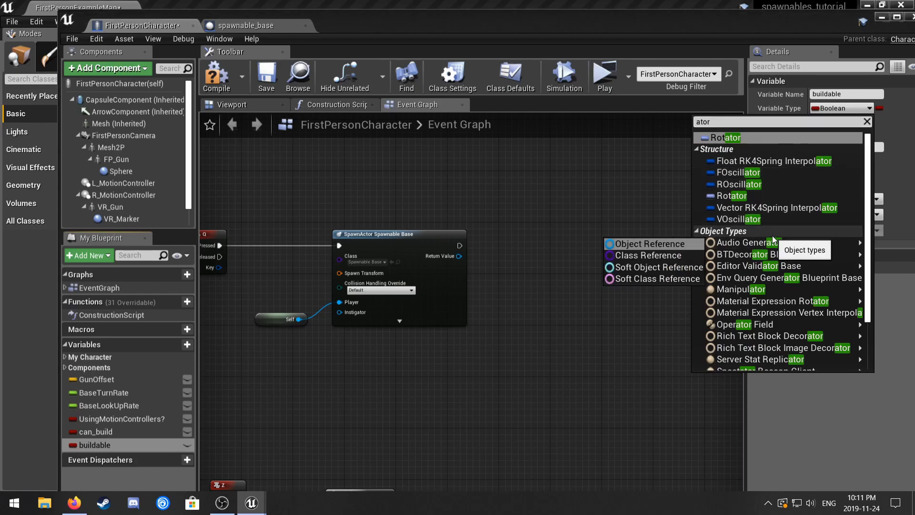
key("BackSpace")
key("BackSpace")
key("BackSpace")
key("BackSpace")
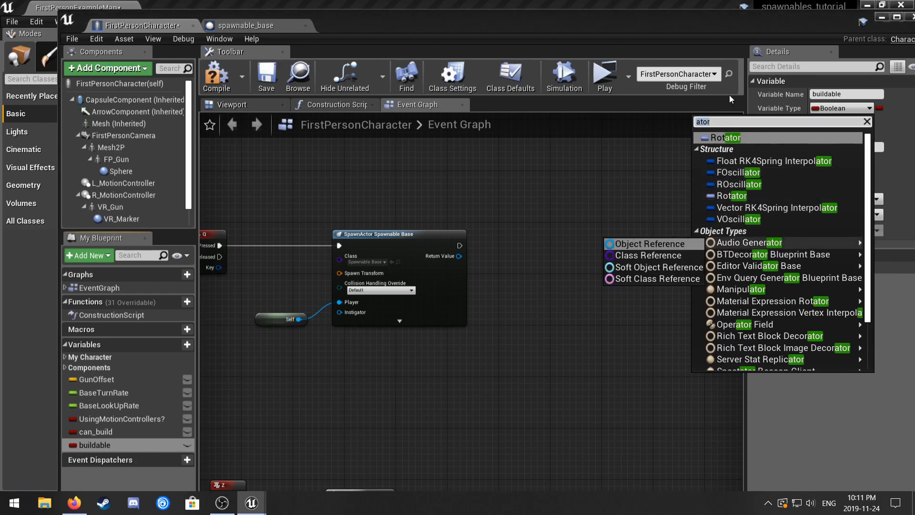
type("actor")
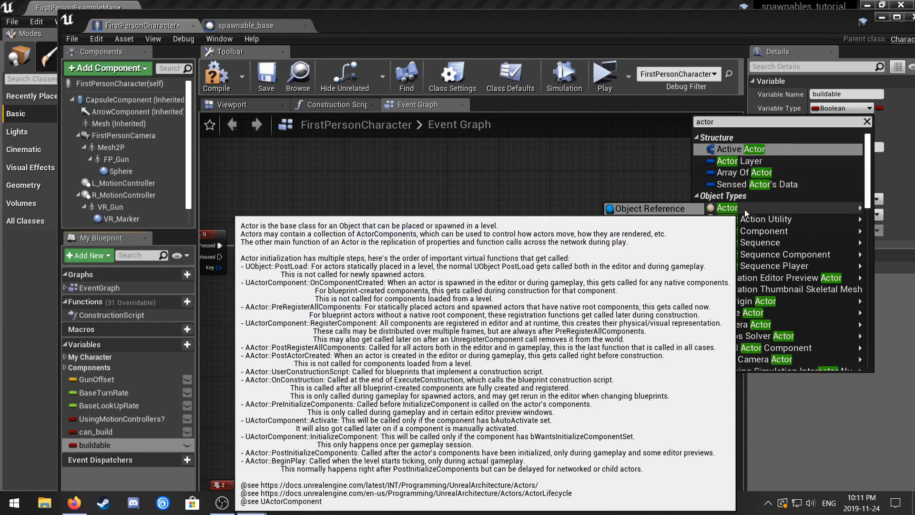
mouse_move(745, 210)
left_click(676, 207)
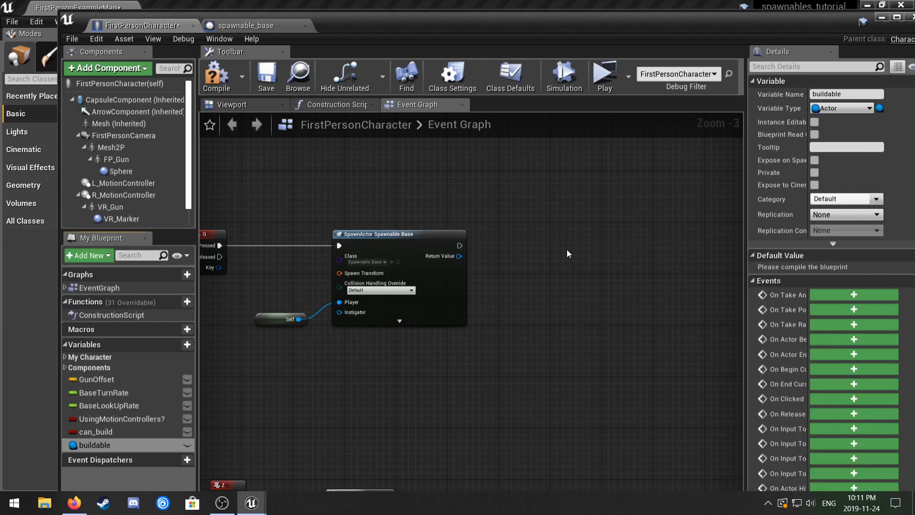
left_click(224, 80)
left_click(267, 79)
- Split the Spawn Transform pin of the Spawn Actor node, recompile, and move the Self node level with the Player input
right_click_drag(493, 347, 570, 335)
right_click(419, 260)
left_click(442, 293)
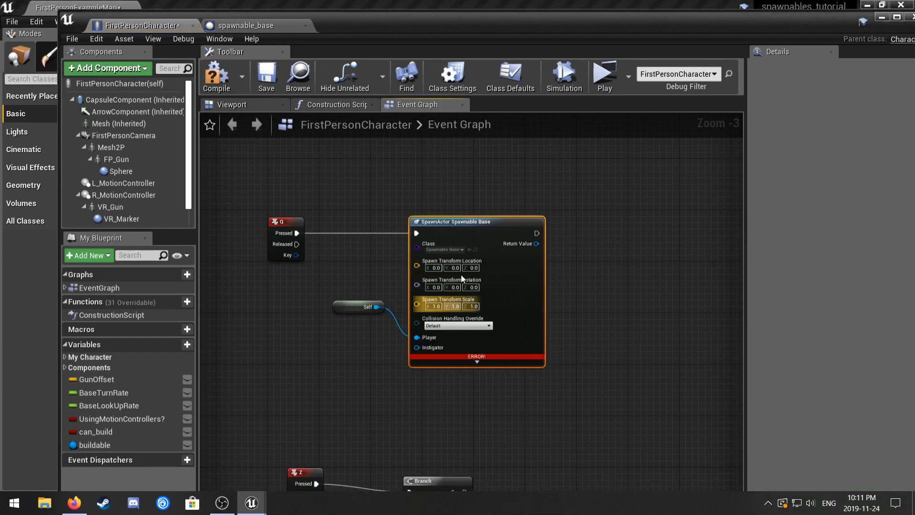
left_click(213, 72)
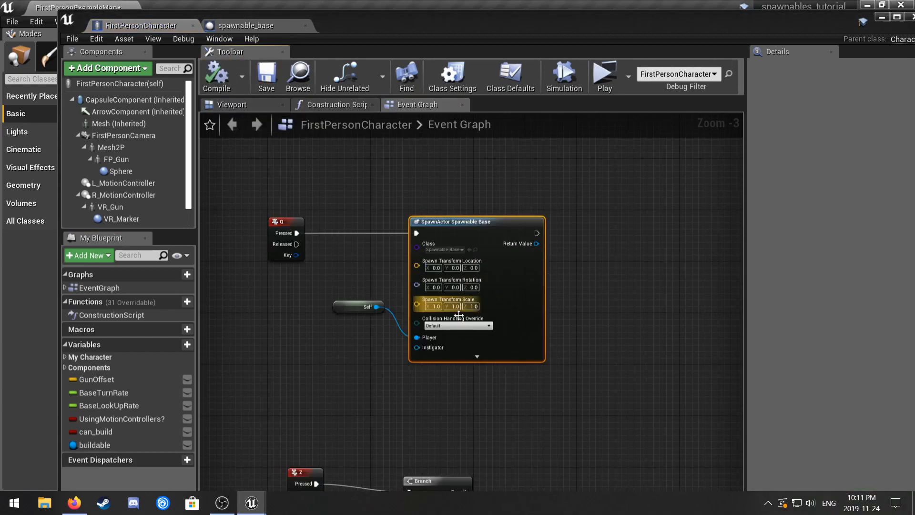
left_click_drag(354, 313, 334, 346)
- Add a setter node for buildable beside the Spawn Actor node and wire the Return Value into it
right_click_drag(388, 300, 351, 295)
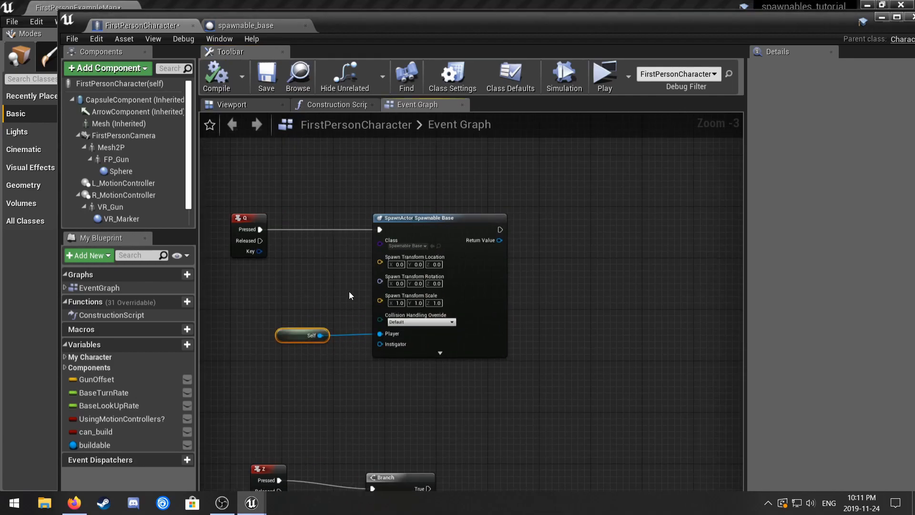
right_click_drag(611, 294, 588, 291)
right_click_drag(437, 279, 286, 290)
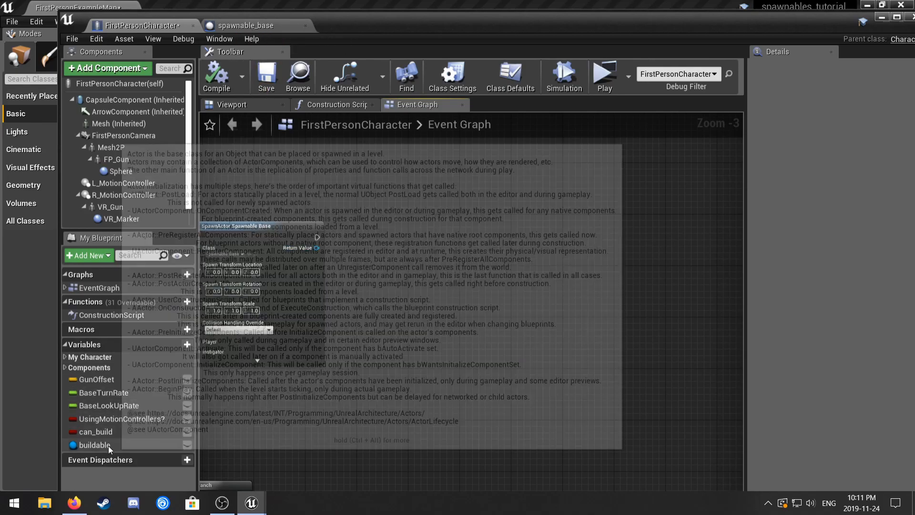
left_click_drag(95, 445, 393, 231, "alt")
left_click_drag(312, 249, 402, 250)
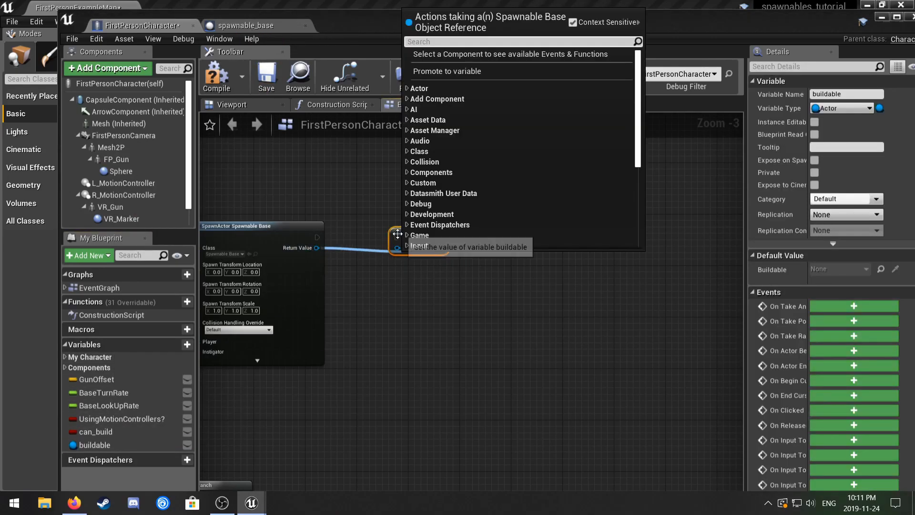
left_click(360, 251)
left_click_drag(318, 249, 387, 233)
left_click(380, 205)
right_click_drag(381, 204, 434, 243)
- Create a Blueprint Interface named spawnables in the Blueprints folder
left_click_drag(537, 23, 508, 354)
left_click(515, 280)
right_click(471, 251)
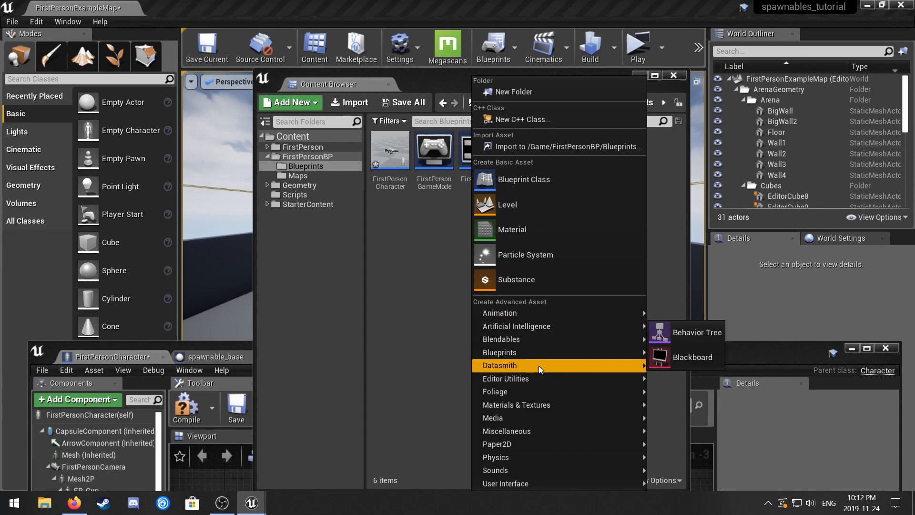
mouse_move(538, 351)
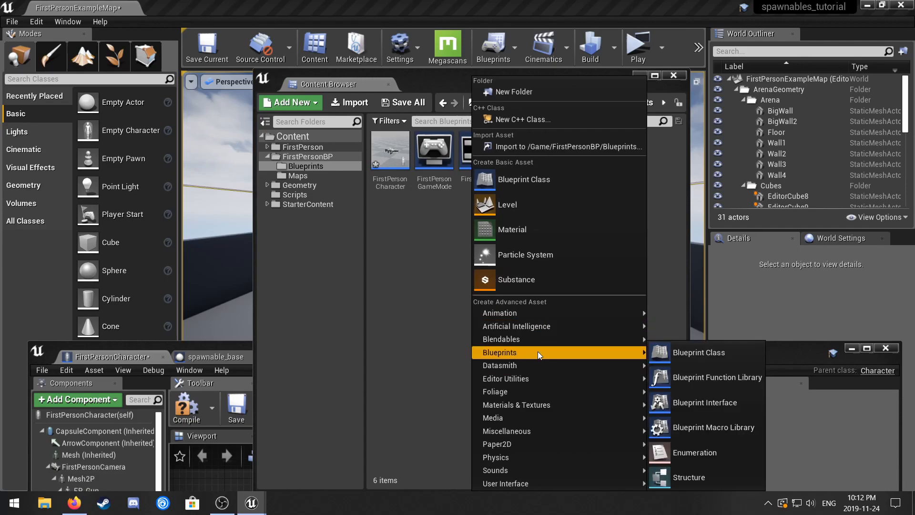
left_click(711, 403)
type("spawnables")
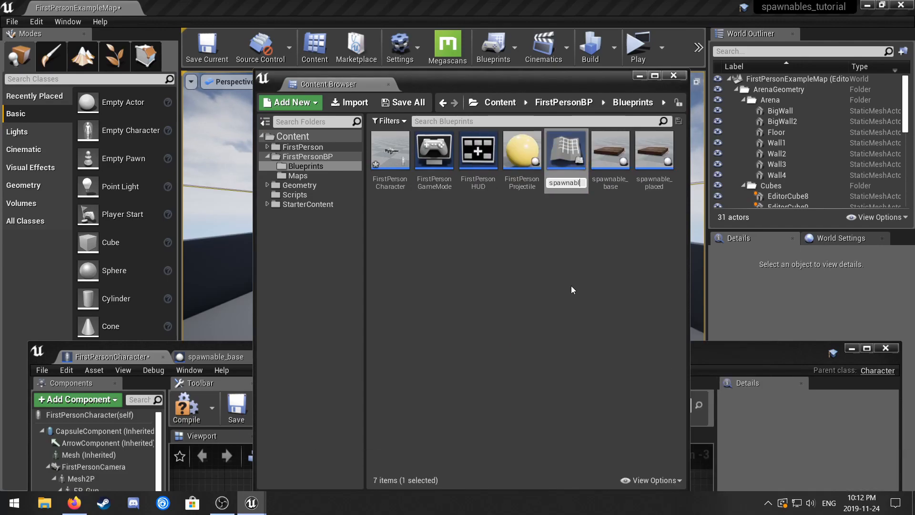
key("Return")
- Open the spawnables interface, name its function build_go, then compile and save it
double_click(654, 154)
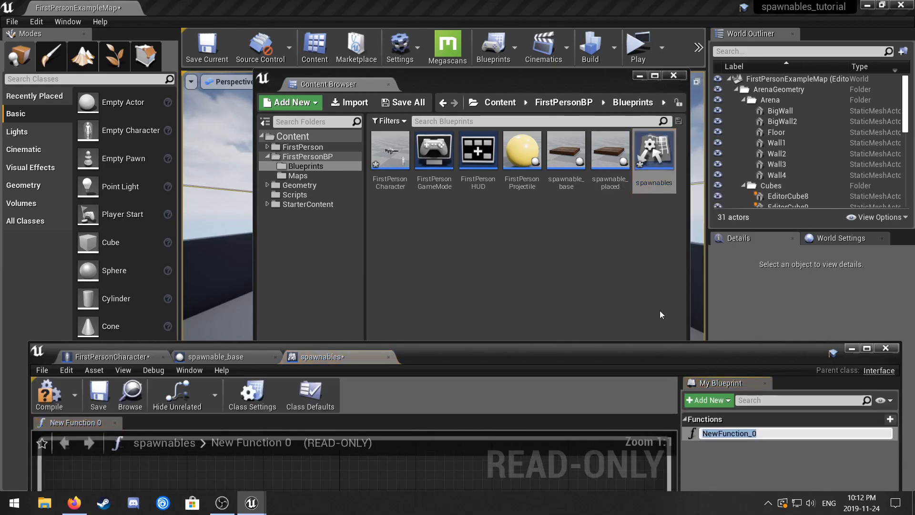
type("build_go")
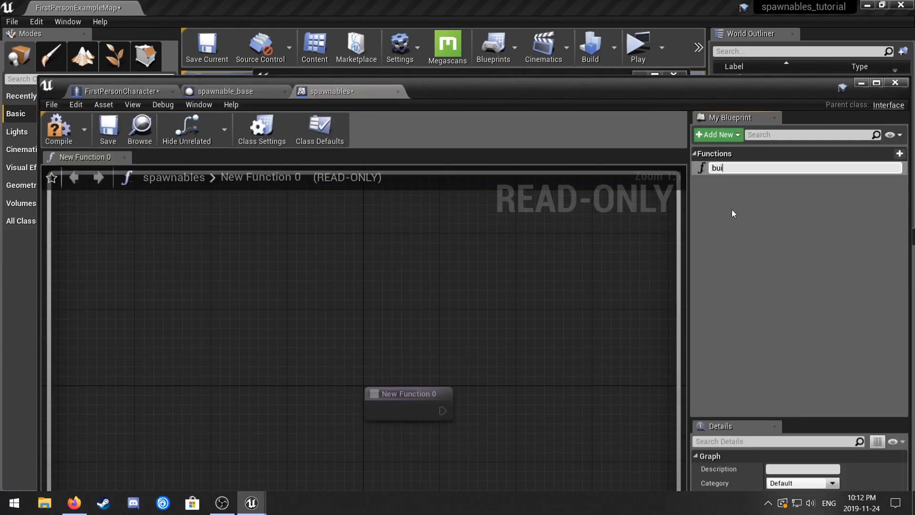
key("Return")
left_click(52, 130)
left_click(110, 137)
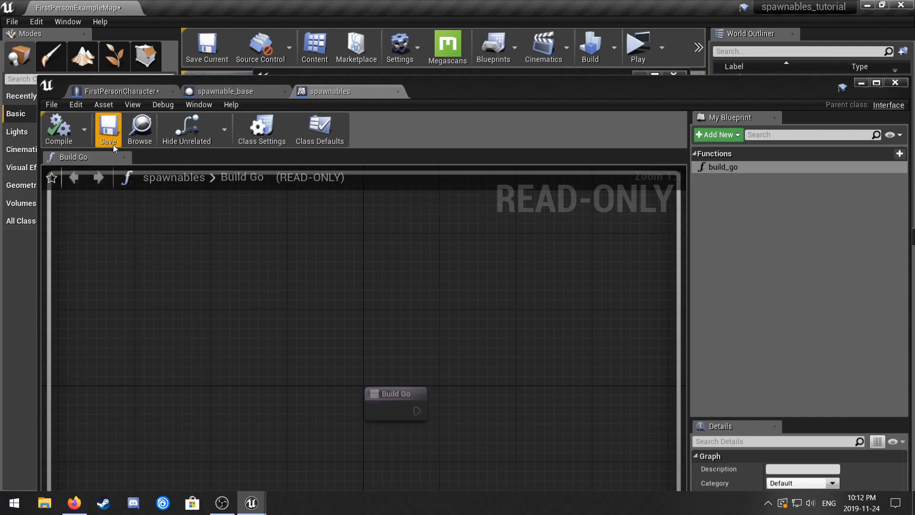
- Add the spawnables interface to the implemented interfaces in spawnable_base's class settings
left_click(222, 94)
left_click(432, 141)
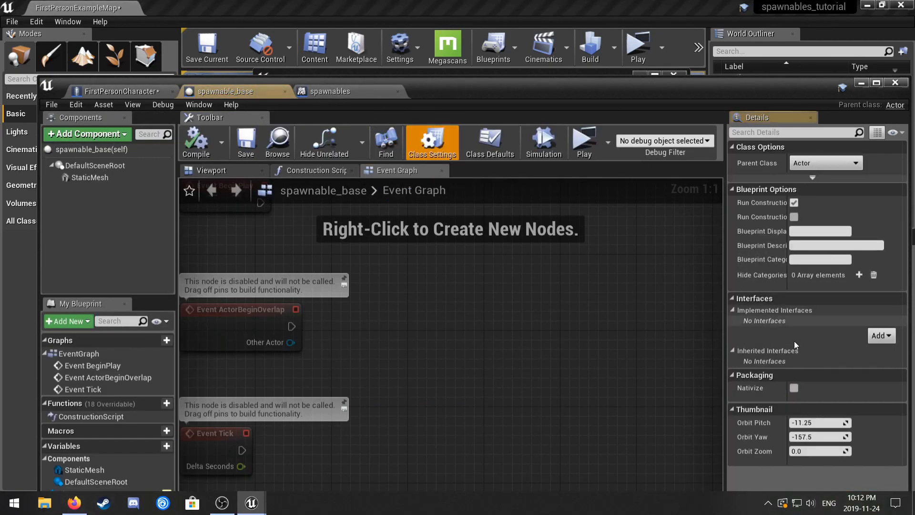
left_click(883, 335)
type("spawn")
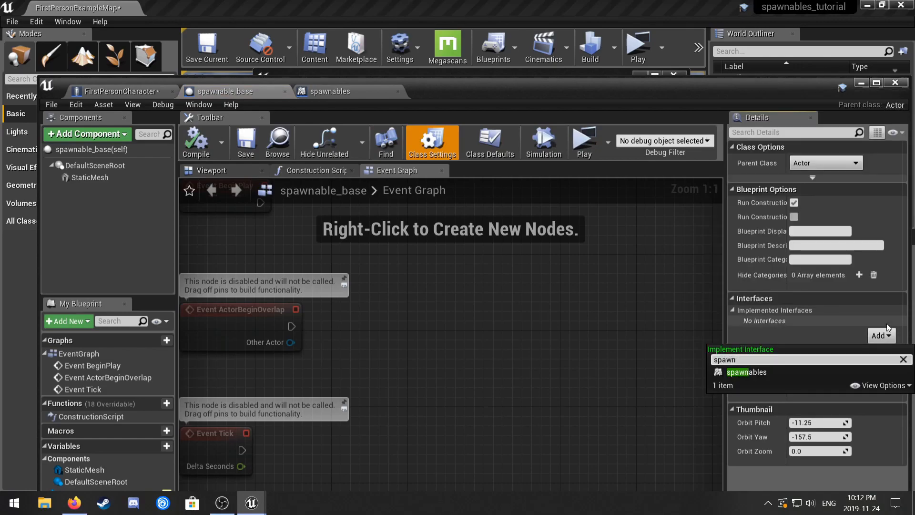
left_click(777, 372)
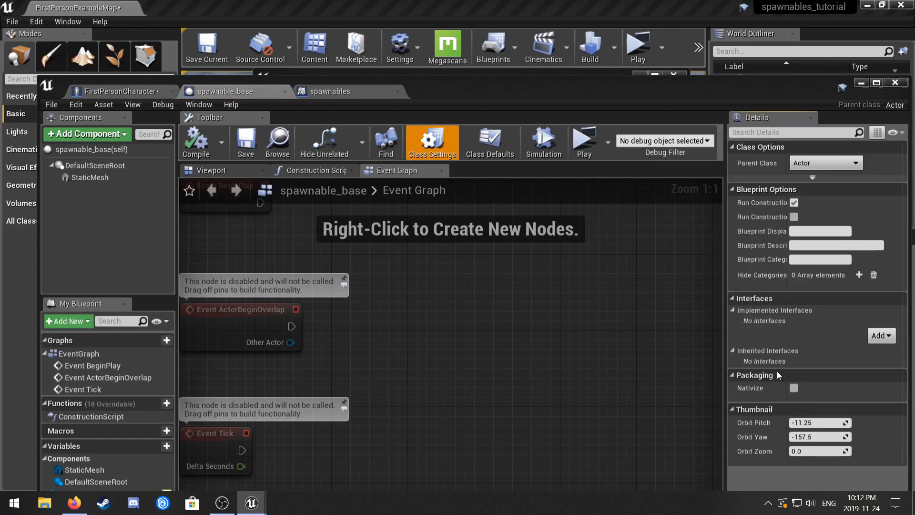
- Delete the Event BeginPlay and Event ActorBeginOverlap nodes from spawnable_base's Event Graph
right_click_drag(465, 341, 544, 306)
scroll(558, 311, "down", 4)
left_click_drag(362, 214, 474, 312)
key("Delete")
- Add the Event Build Go interface event to spawnable_base's Event Graph
right_click_drag(528, 440, 535, 281)
right_click(435, 385)
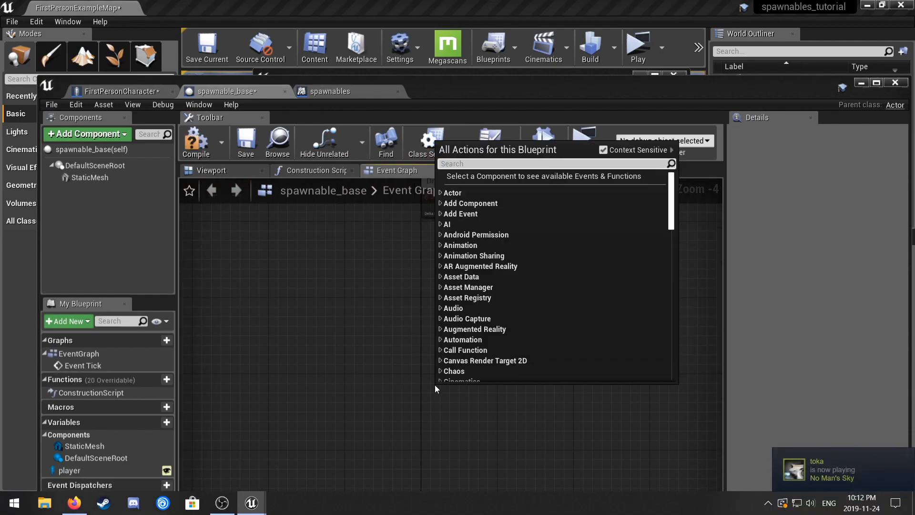
type("build")
scroll(567, 224, "up", 8)
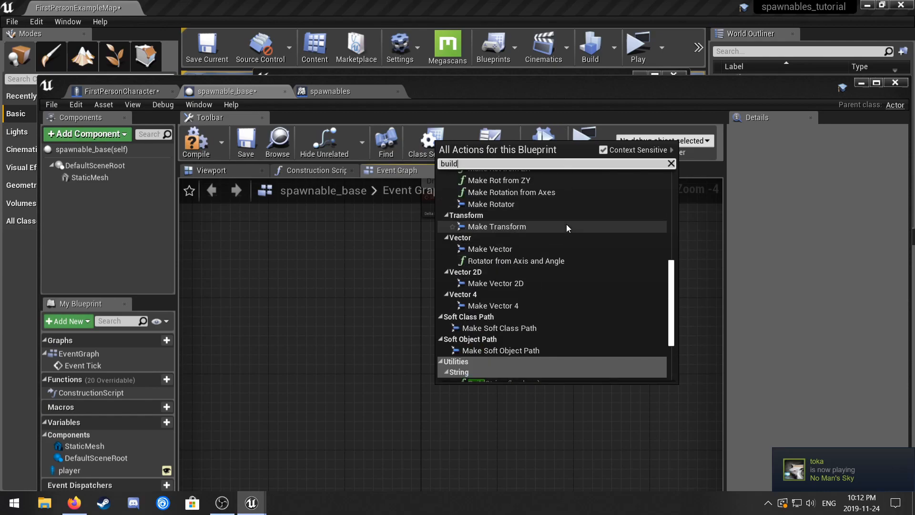
left_click(486, 187)
- Chain a Spawn Actor from Class node to Event Build Go and set its class to spawnable_placed
right_click_drag(522, 415, 390, 376)
scroll(390, 376, "up", 3)
left_click_drag(322, 342, 425, 350)
type("spw")
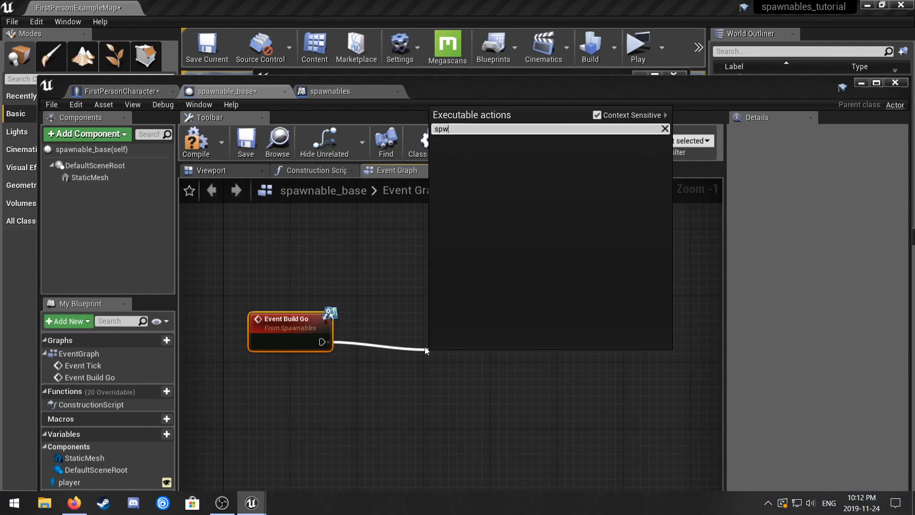
key("BackSpace")
type("awna")
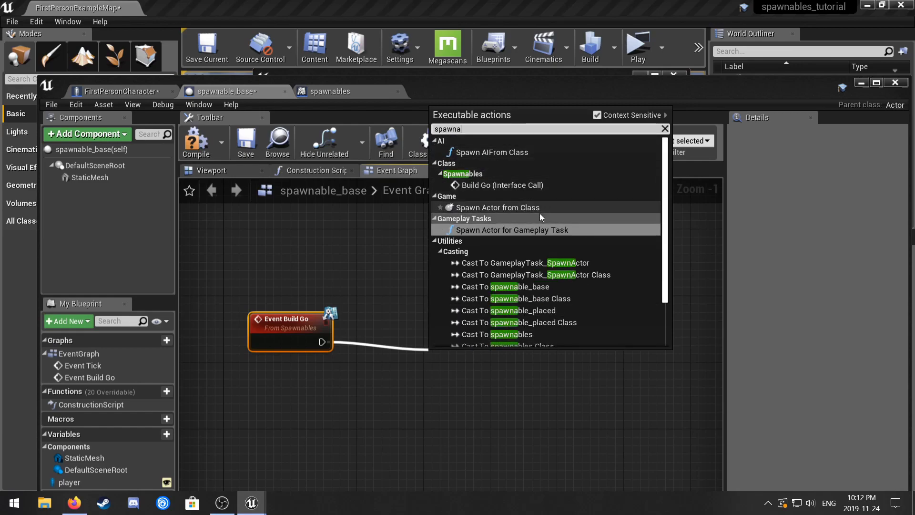
left_click(547, 208)
left_click(487, 393)
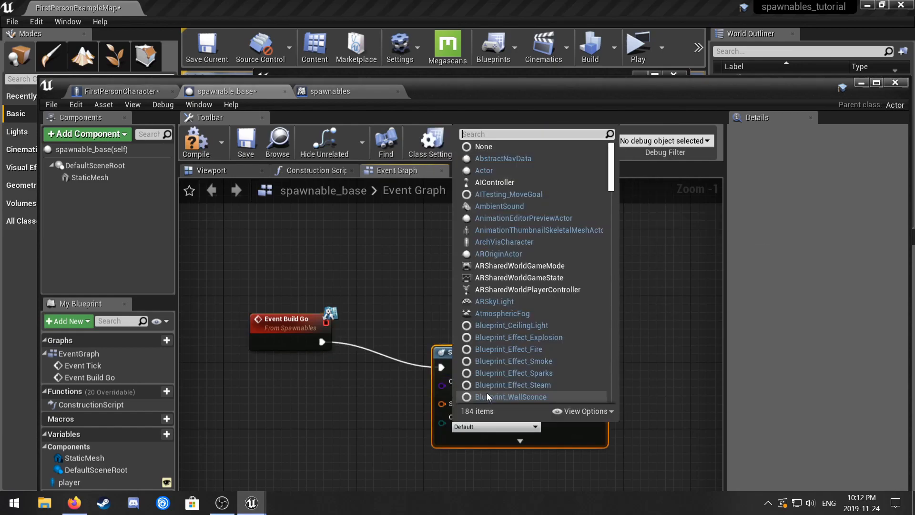
type("spawna")
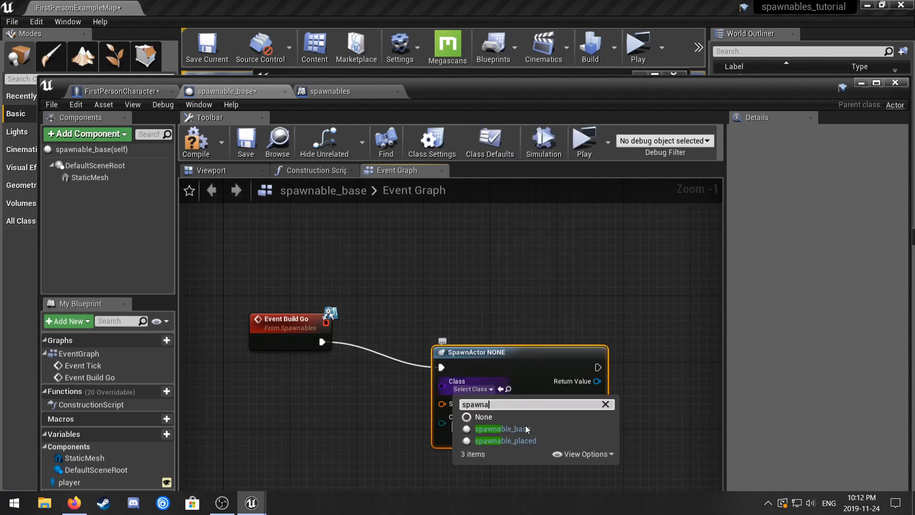
left_click(520, 440)
- Feed a GetActorTransform node into the SpawnActor node's Spawn Transform, and align the nodes in the graph
right_click_drag(211, 452, 380, 411)
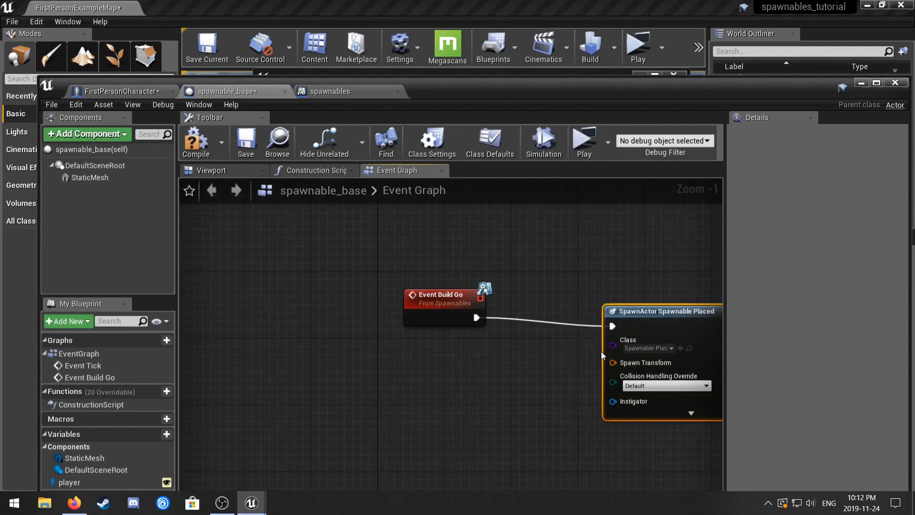
right_click(381, 408)
type("getactor")
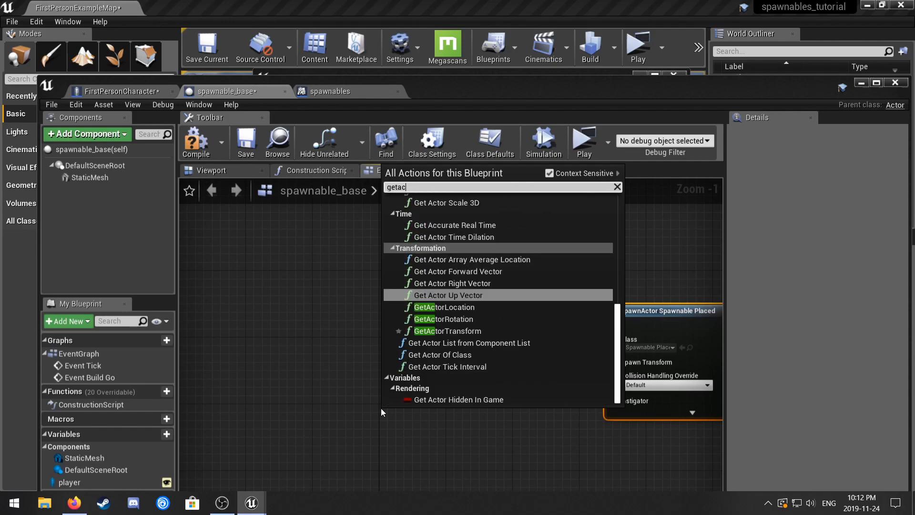
left_click(452, 330)
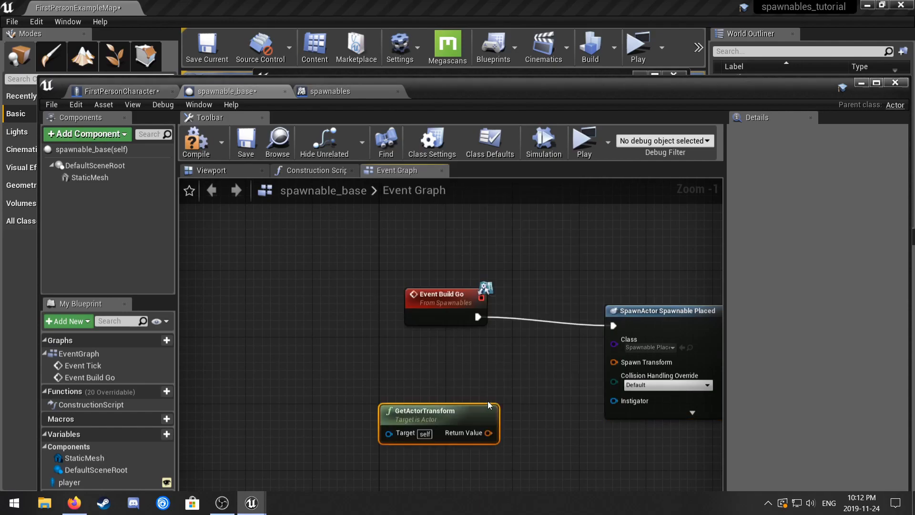
left_click_drag(488, 433, 614, 363)
left_click_drag(483, 406, 483, 399)
right_click_drag(553, 341, 477, 334)
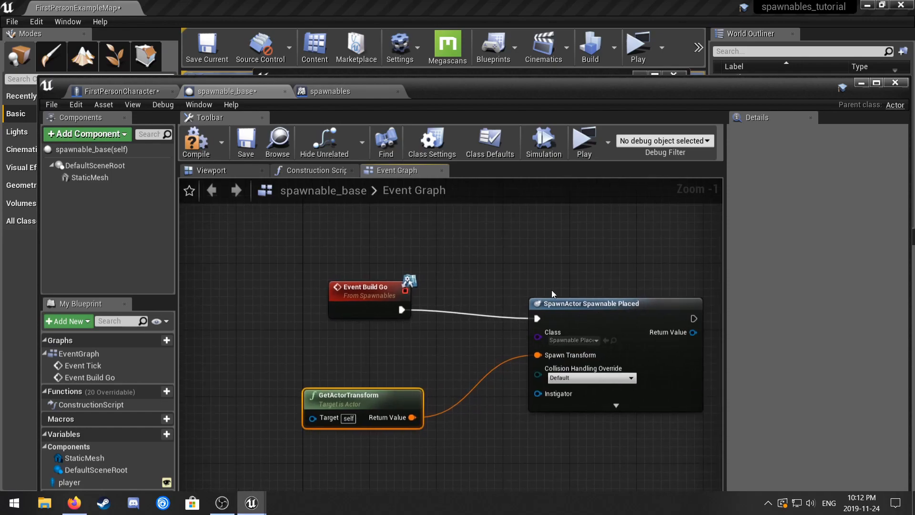
left_click(384, 308)
right_click_drag(560, 421, 508, 410)
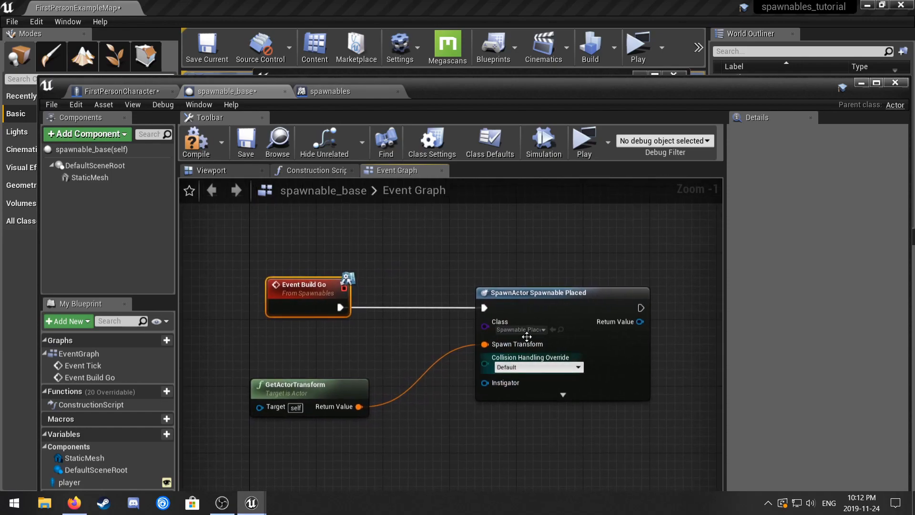
left_click(563, 295)
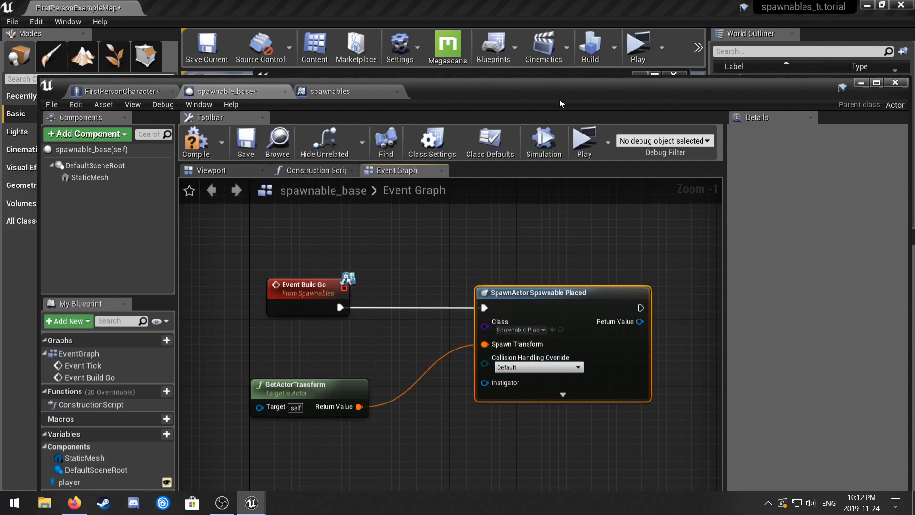
left_click_drag(560, 99, 554, 81)
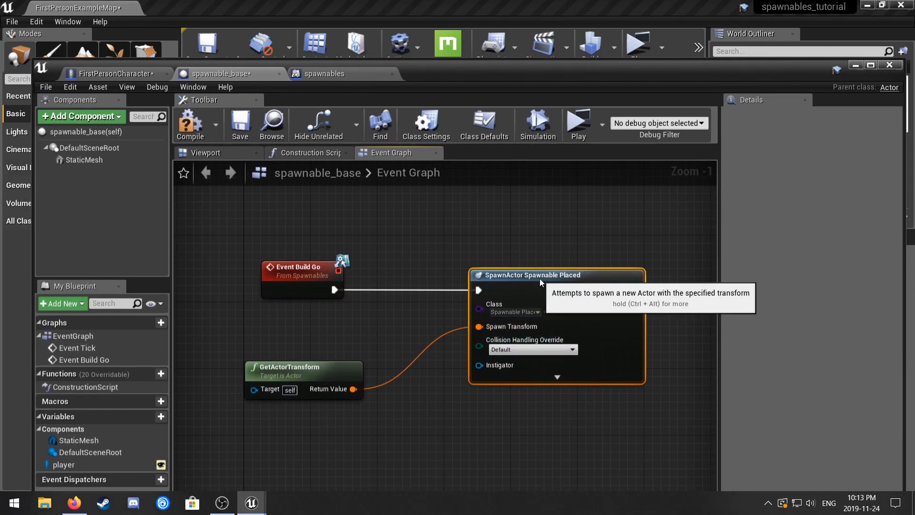
- Add a DestroyActor node targeting self after the SpawnActor Spawnable Placed node and align it
left_click(497, 223)
right_click_drag(581, 221, 552, 413)
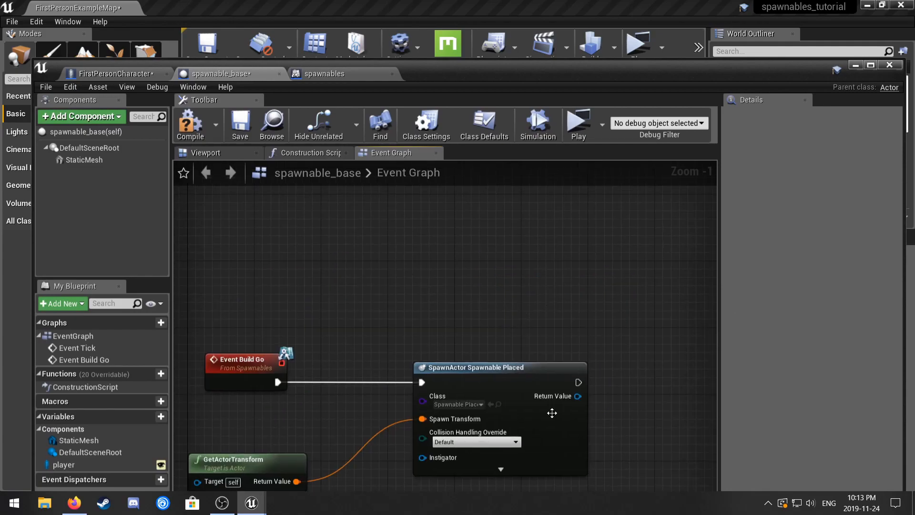
scroll(526, 253, "down", 2)
right_click_drag(542, 272, 376, 297)
scroll(410, 366, "up", 1)
left_click_drag(395, 369, 482, 376)
type("destro")
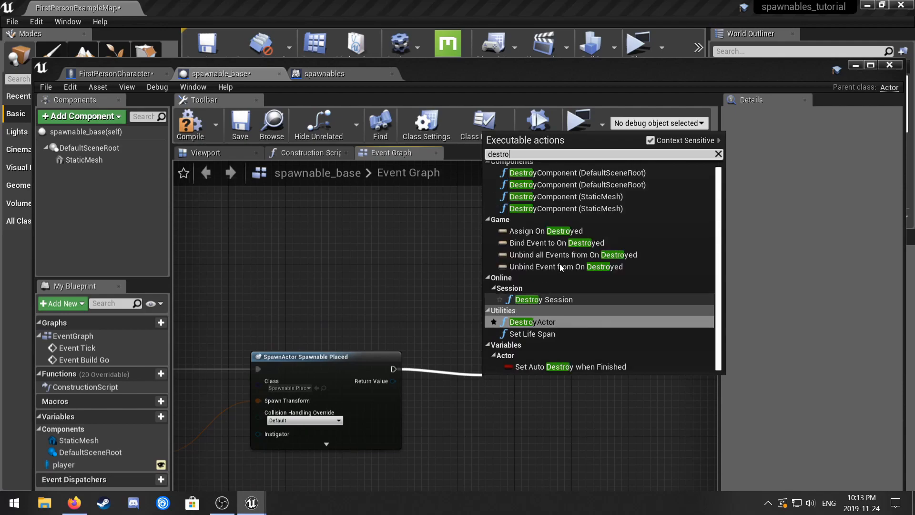
left_click(539, 324)
left_click_drag(528, 382, 512, 357)
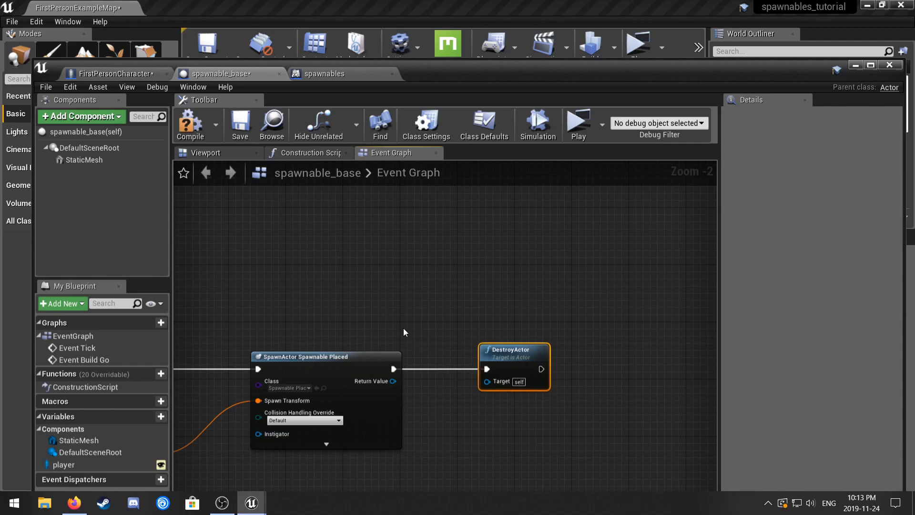
- Connect a LineTraceForObjects node to Event Tick's execution output and line it up with the event
right_click_drag(404, 332, 513, 323)
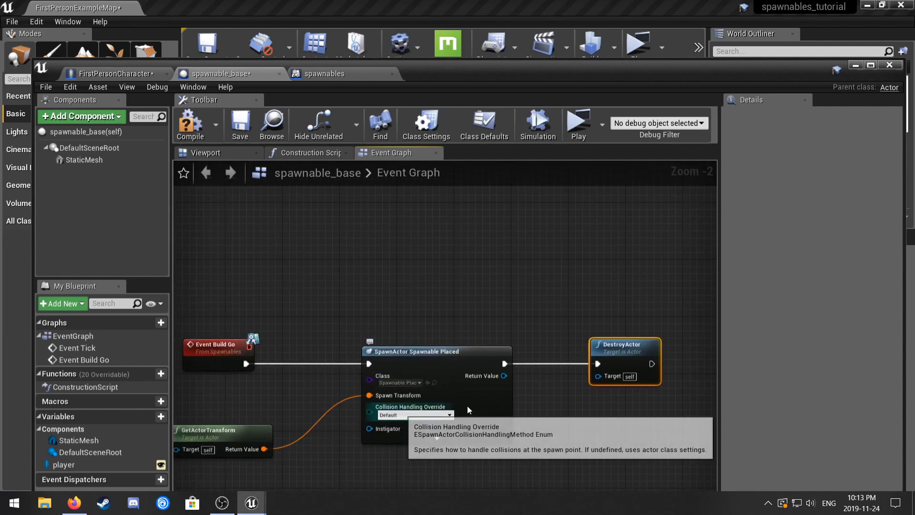
right_click_drag(675, 340, 645, 335)
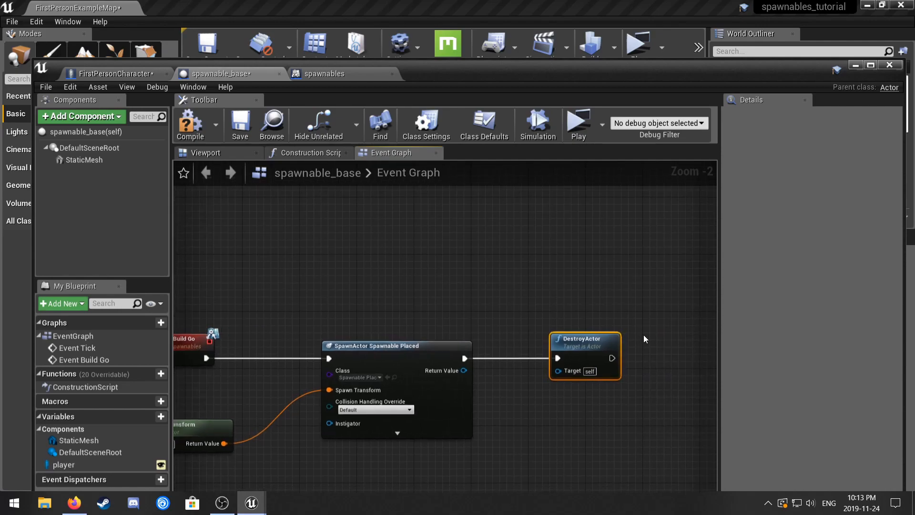
right_click_drag(467, 270, 523, 360)
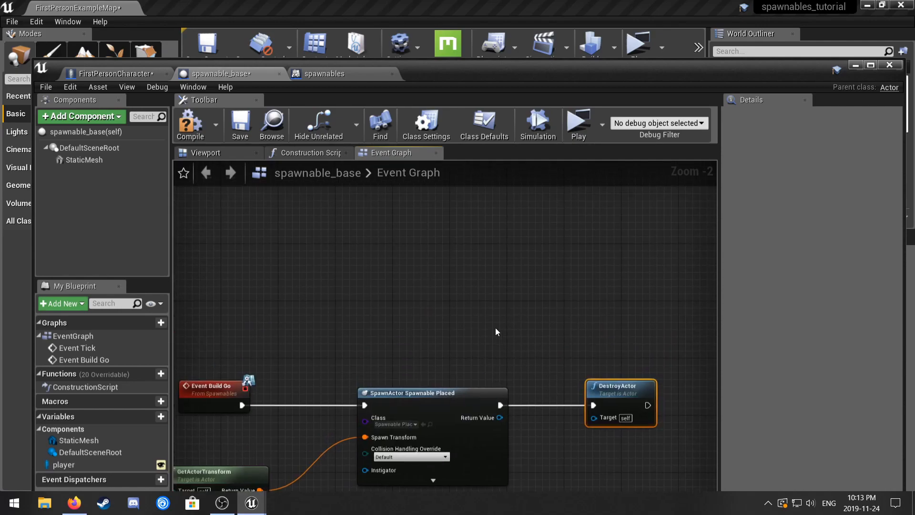
right_click_drag(473, 285, 603, 397)
scroll(603, 396, "down", 3)
scroll(453, 293, "up", 4)
right_click_drag(679, 419, 460, 237)
right_click_drag(535, 467, 458, 331)
right_click_drag(440, 264, 542, 352)
scroll(543, 352, "down", 2)
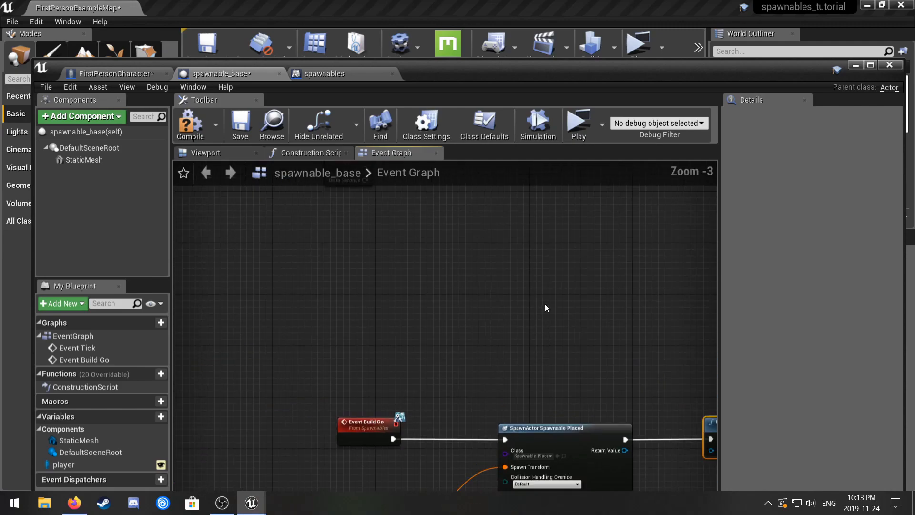
right_click_drag(539, 177, 526, 320)
scroll(525, 319, "up", 2)
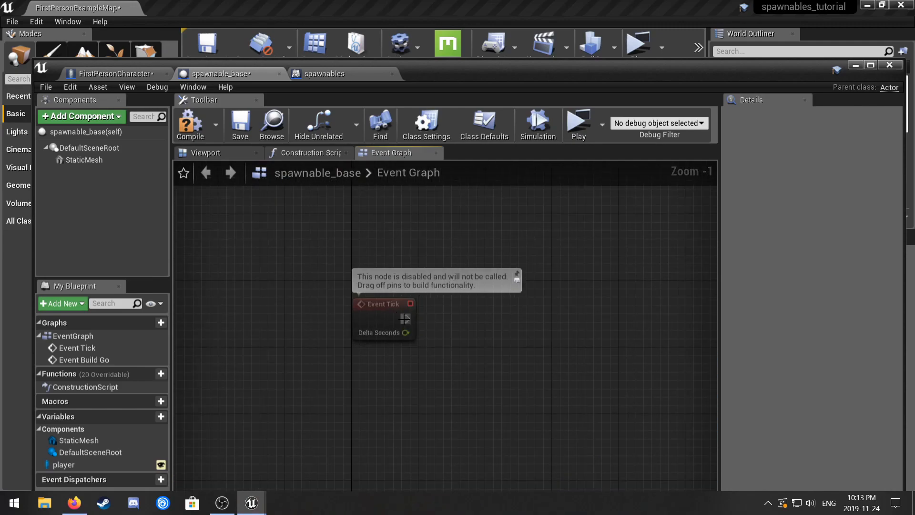
left_click_drag(404, 320, 533, 305)
type("line")
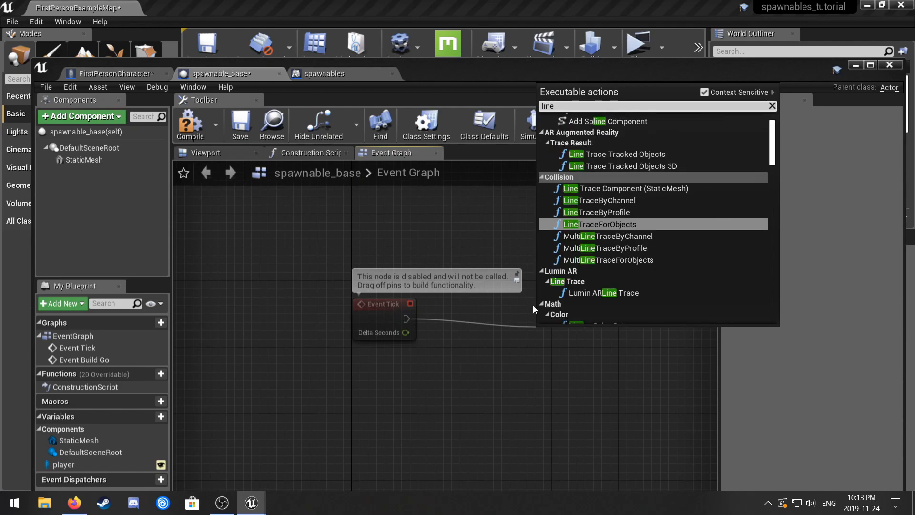
left_click(624, 224)
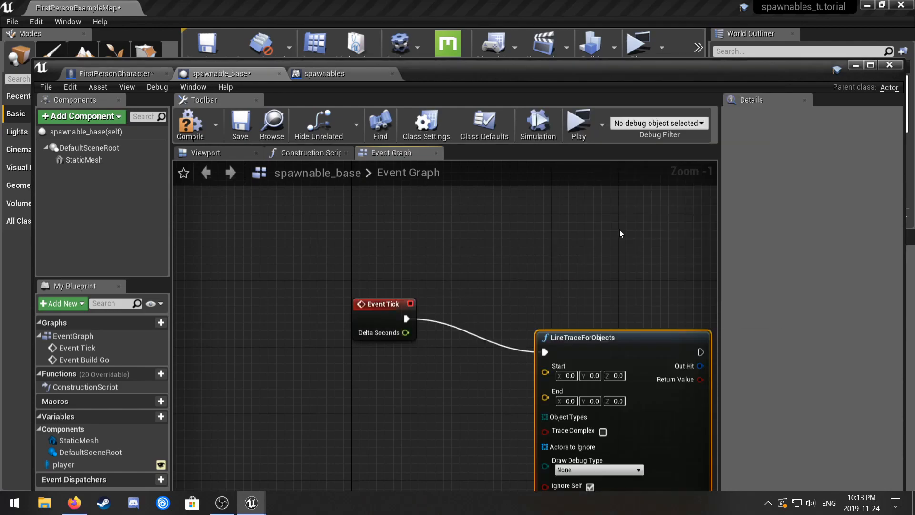
left_click_drag(566, 259, 625, 225)
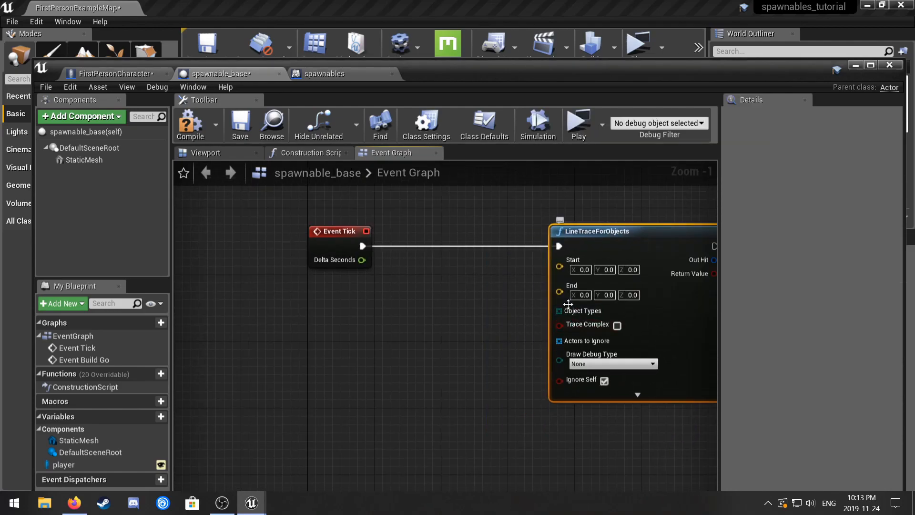
- Connect a Make Array node to the line trace's Object Types input and place it below Event Tick
left_click_drag(555, 316, 453, 396)
type("make")
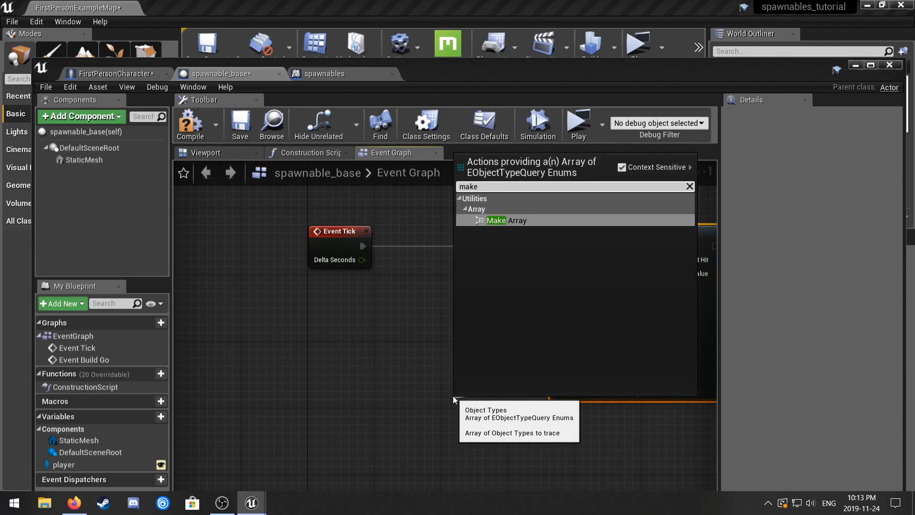
left_click(508, 220)
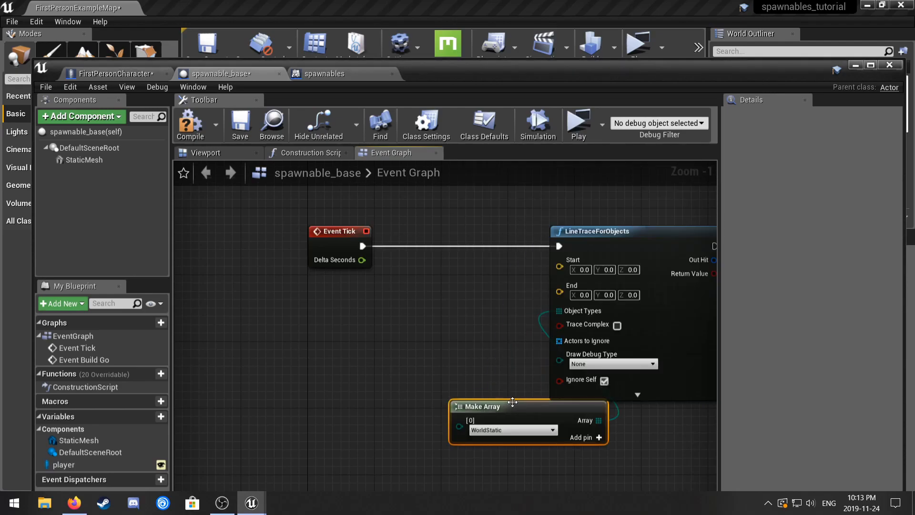
left_click_drag(506, 406, 444, 424)
right_click_drag(601, 437, 603, 418)
left_click_drag(494, 395, 477, 403)
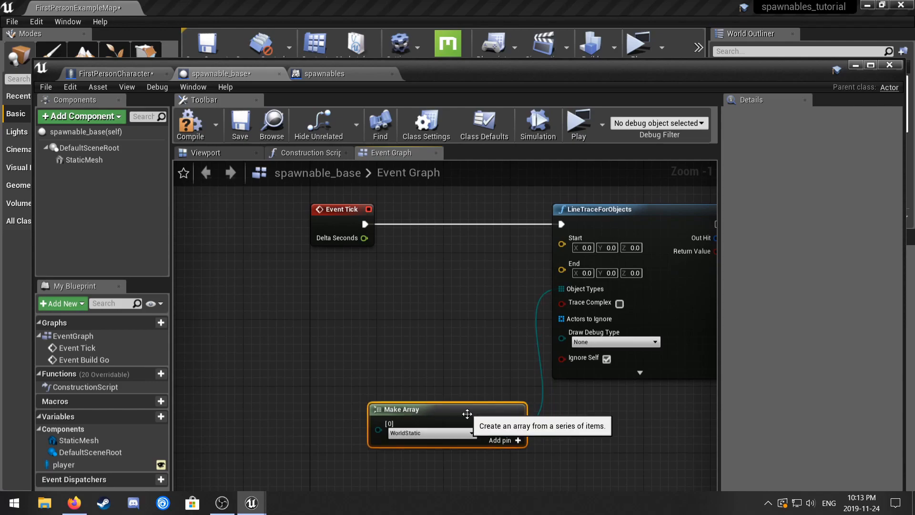
- Set the Make Array's two object types to ground and map_prop, then compile and save spawnable_base
left_click(456, 432)
left_click(417, 412)
left_click(512, 395)
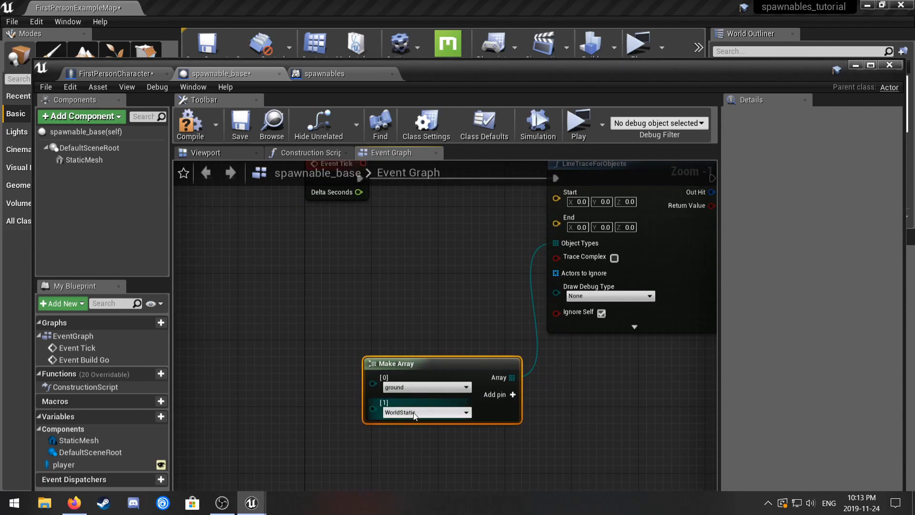
left_click(413, 413)
left_click(417, 405)
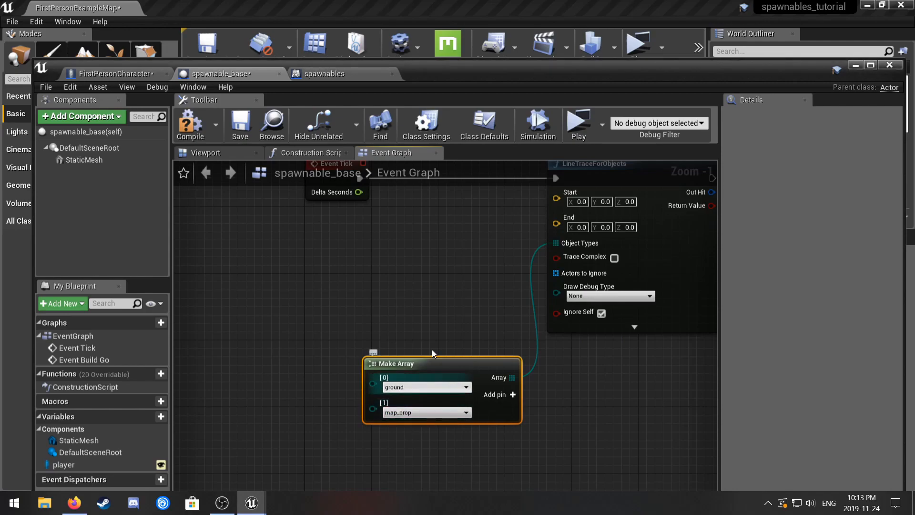
left_click(190, 123)
left_click(241, 123)
- Add a player variable getter with a connected First Person Camera getter, and place both below and before Event Tick
right_click_drag(420, 290, 429, 340)
right_click_drag(485, 368, 595, 376)
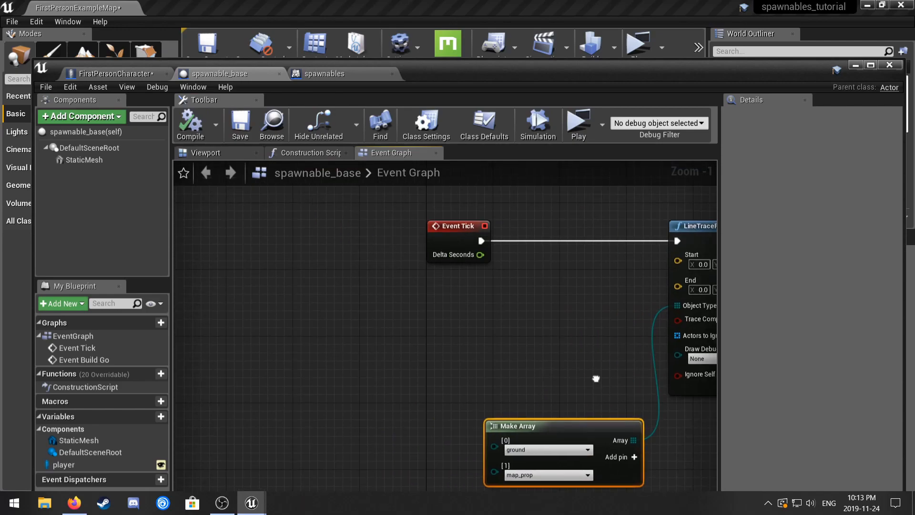
scroll(564, 316, "up", 1)
scroll(565, 316, "down", 1)
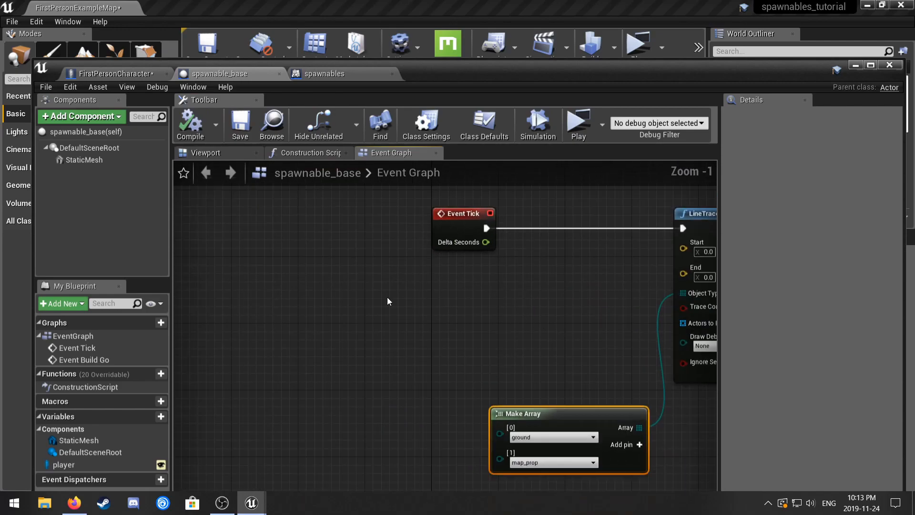
right_click_drag(429, 334, 538, 273)
left_click_drag(64, 464, 345, 270, "ctrl")
type("getfir")
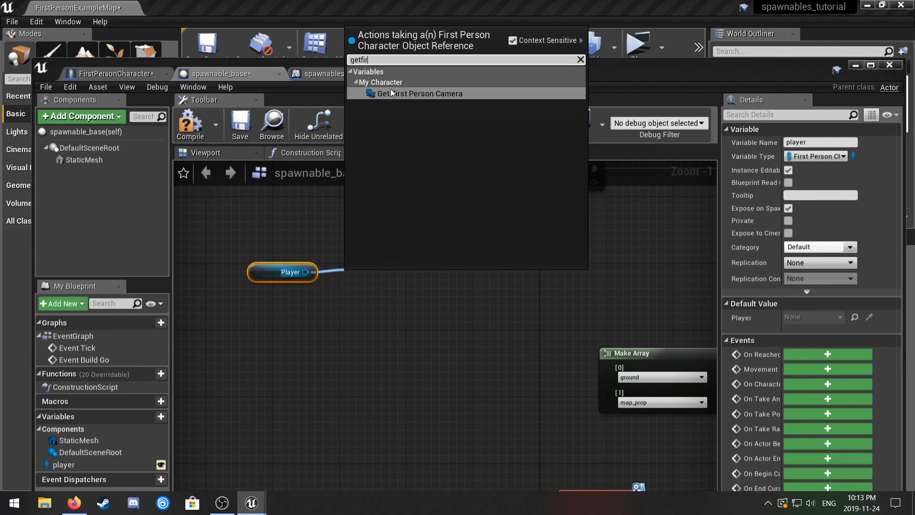
left_click(390, 93)
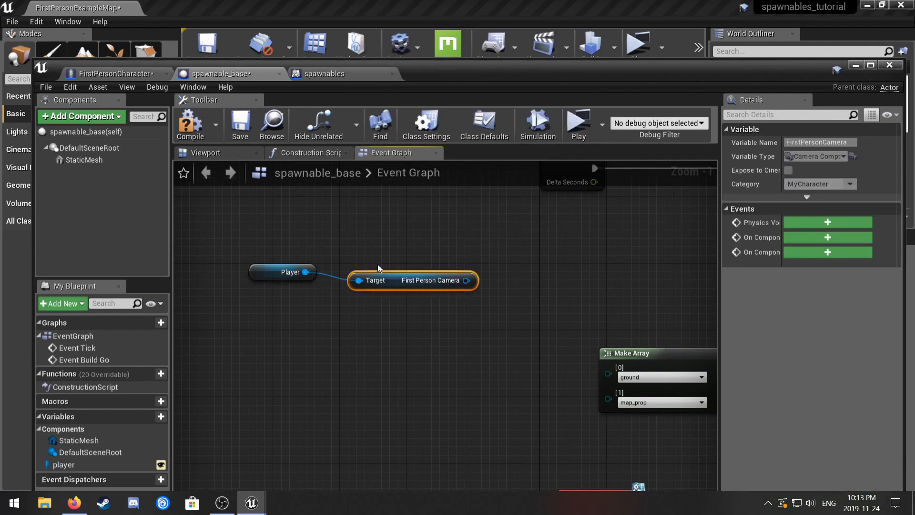
left_click_drag(386, 281, 278, 247)
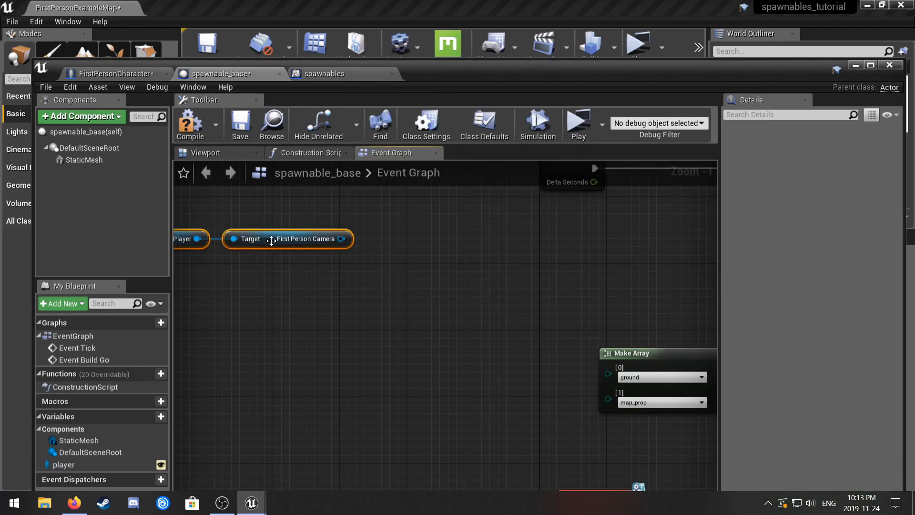
- Add GetWorldLocation and GetWorldRotation nodes, both targeting the First Person Camera
left_click_drag(341, 239, 408, 239)
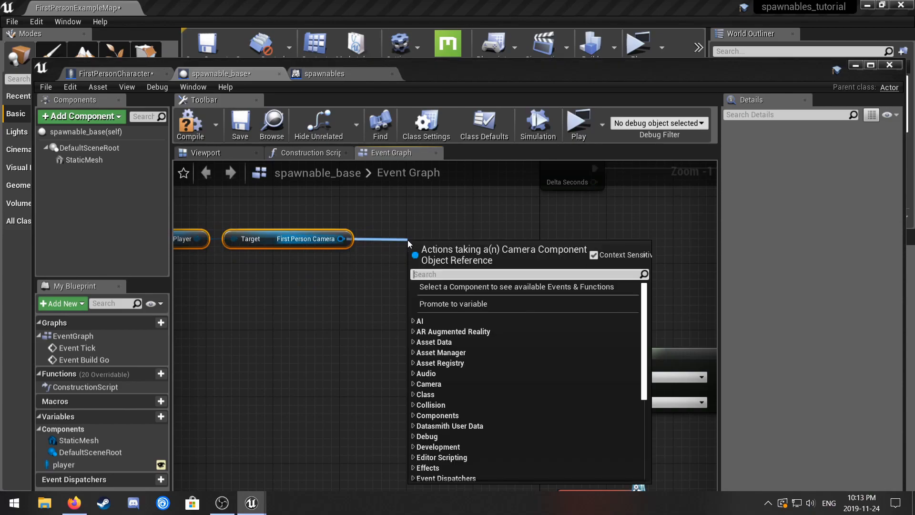
type("getwor")
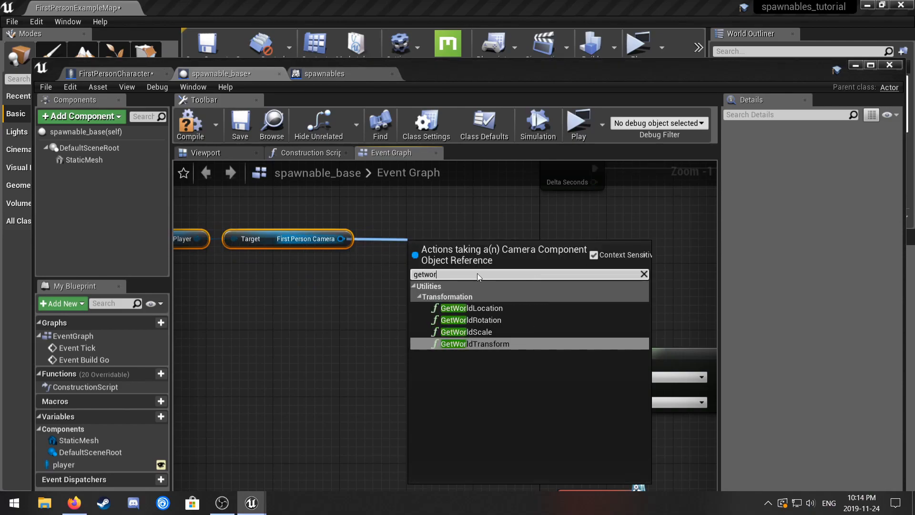
left_click(473, 308)
left_click_drag(402, 242, 428, 213)
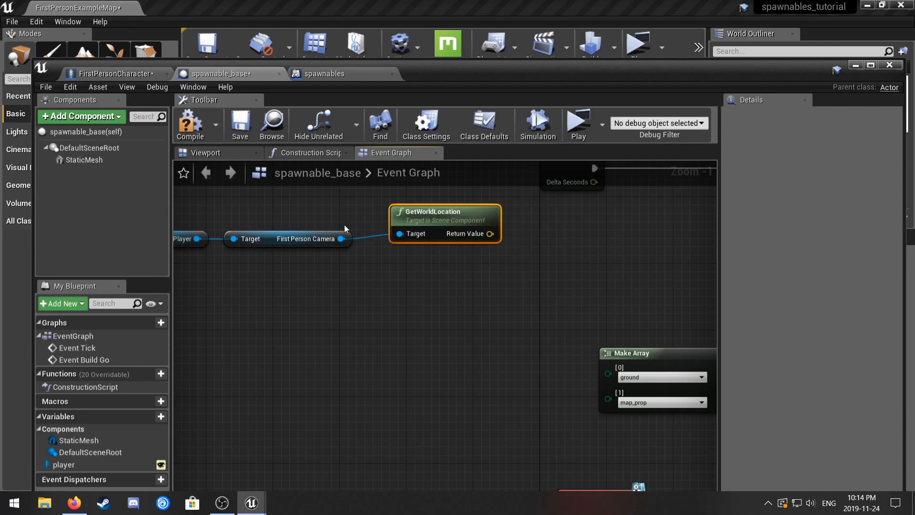
left_click_drag(341, 238, 325, 302)
type("getwr")
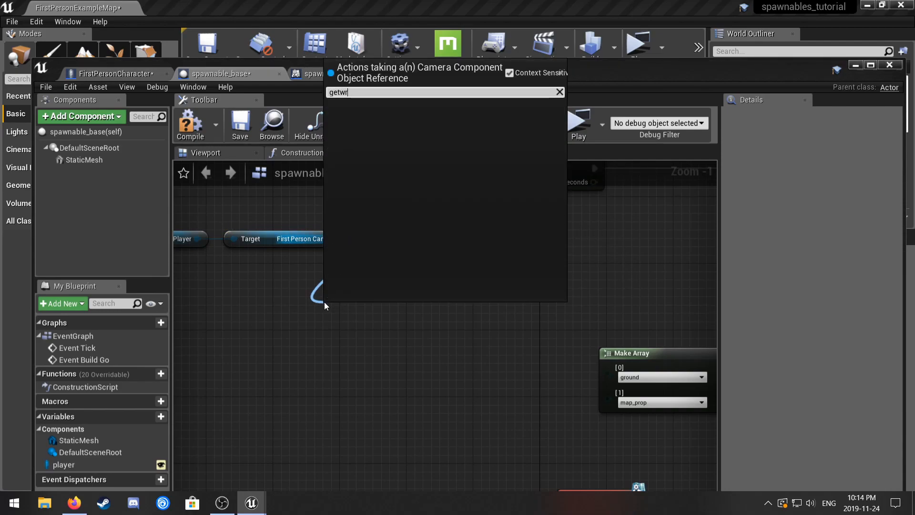
key("BackSpace")
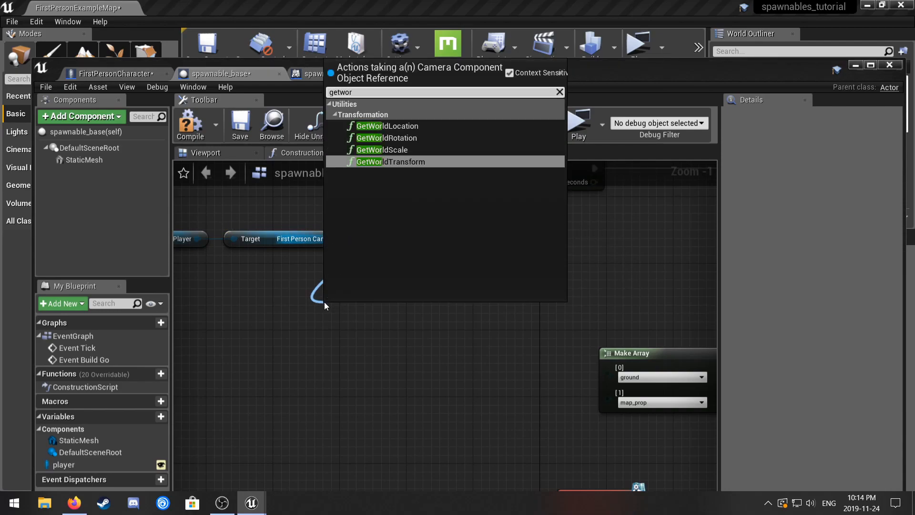
left_click(439, 139)
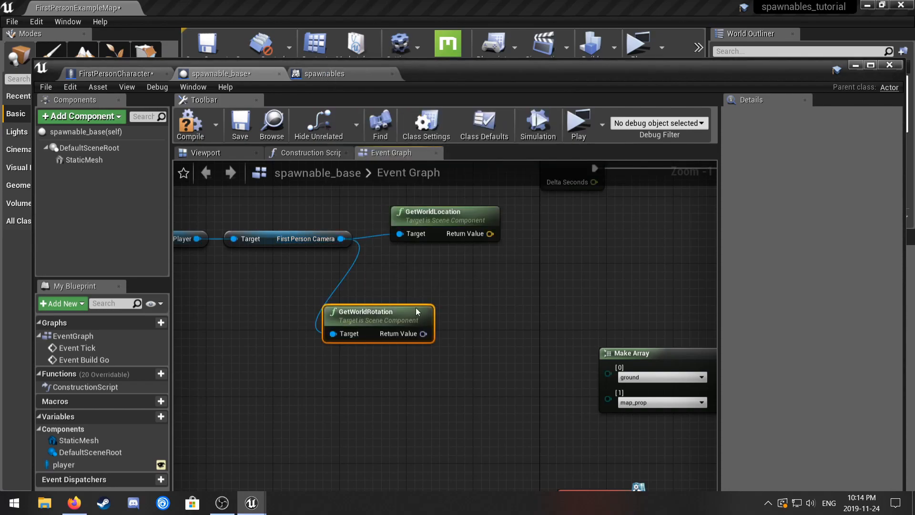
- Connect GetWorldRotation to a Get Forward Vector node and feed its result into a vector * float multiply node
left_click_drag(424, 333, 501, 315)
type("getf")
left_click(556, 137)
left_click_drag(557, 327, 597, 317)
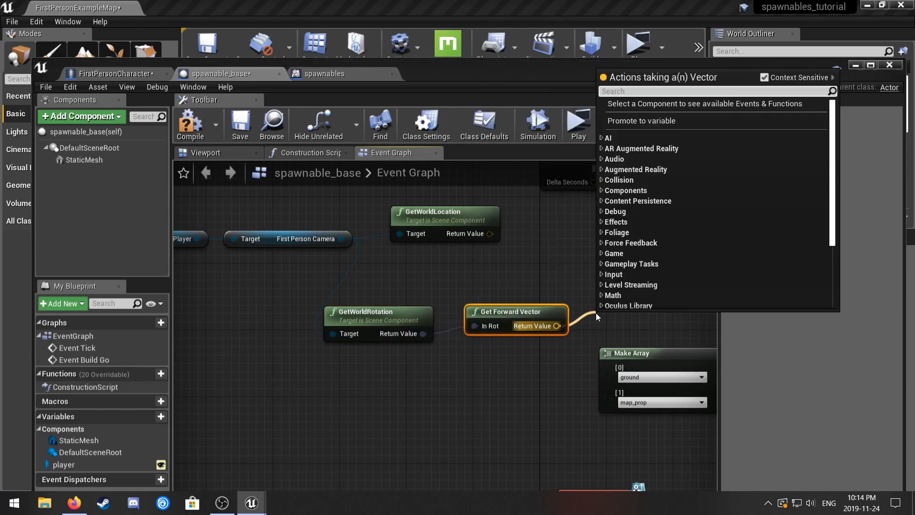
type("*")
left_click(663, 125)
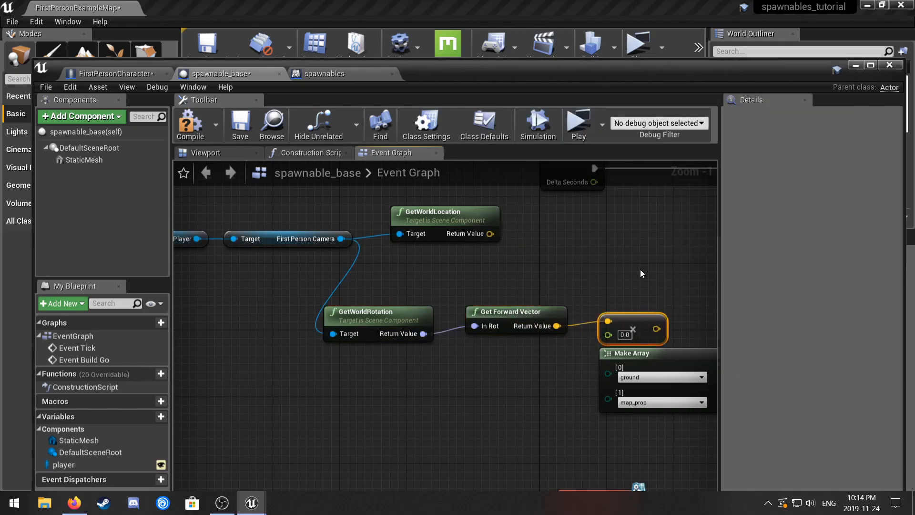
- Add a vector + vector node taking the multiply node's output
right_click_drag(661, 271, 551, 282)
left_click_drag(547, 331, 581, 285)
type("+")
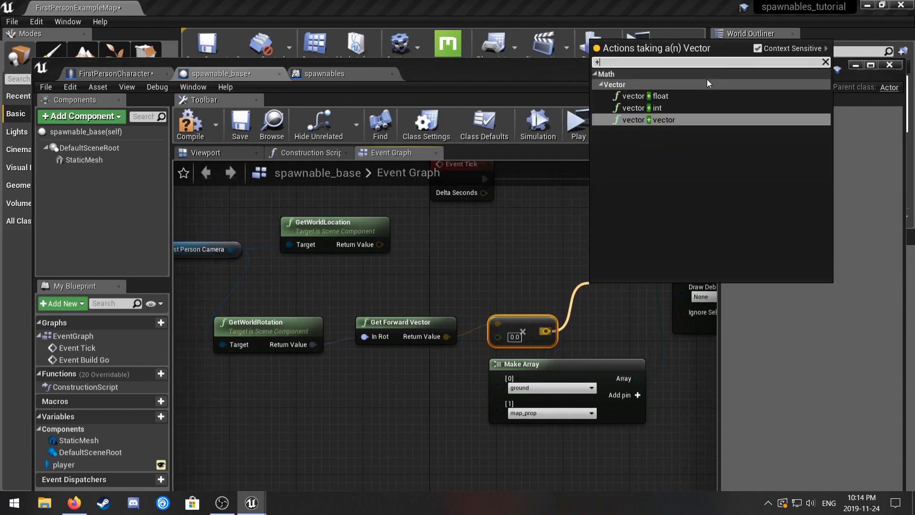
left_click(671, 124)
- Wire the sum to the line trace's End and GetWorldLocation to Start and the sum's second input, clearing Make Array out of the way
left_click_drag(641, 274, 681, 192)
left_click_drag(583, 248, 682, 212)
right_click_drag(579, 365, 500, 339)
left_click(500, 339)
scroll(500, 339, "down", 3)
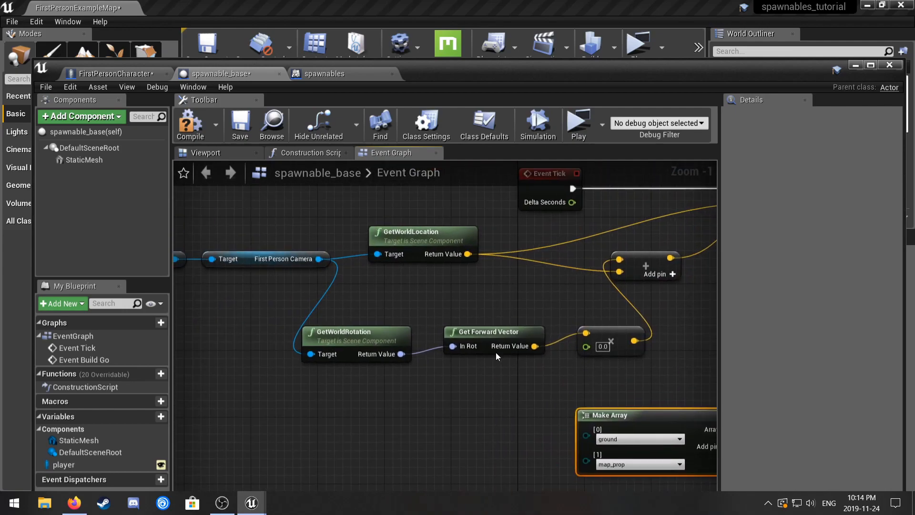
- Set the forward vector's multiplier to 1200
right_click_drag(513, 255, 372, 263)
scroll(404, 315, "up", 1)
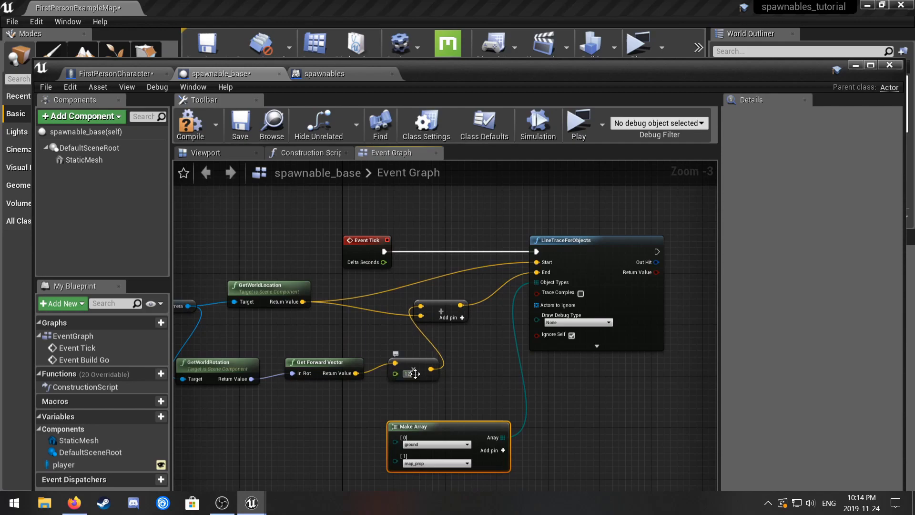
type("00")
left_click(347, 337)
- Add a Branch after LineTraceForObjects and connect the trace's Return Value to its Condition
right_click_drag(709, 357, 549, 341)
right_click_drag(595, 277, 534, 306)
key("b")
left_click(538, 230)
left_click_drag(432, 263, 431, 284)
left_click_drag(582, 239, 556, 257)
- Add a SetActorLocation node on the Branch's True output and place it above and beyond the Branch
right_click_drag(385, 321, 500, 302)
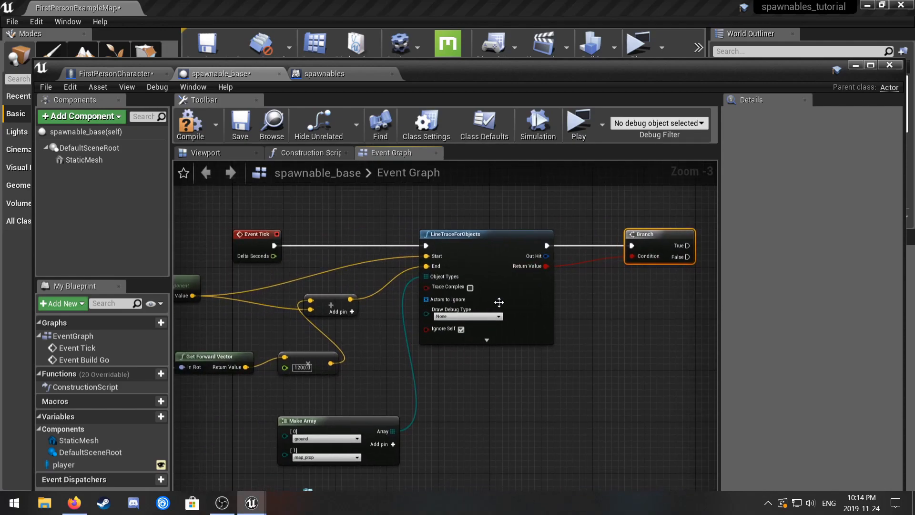
right_click_drag(419, 323, 551, 360)
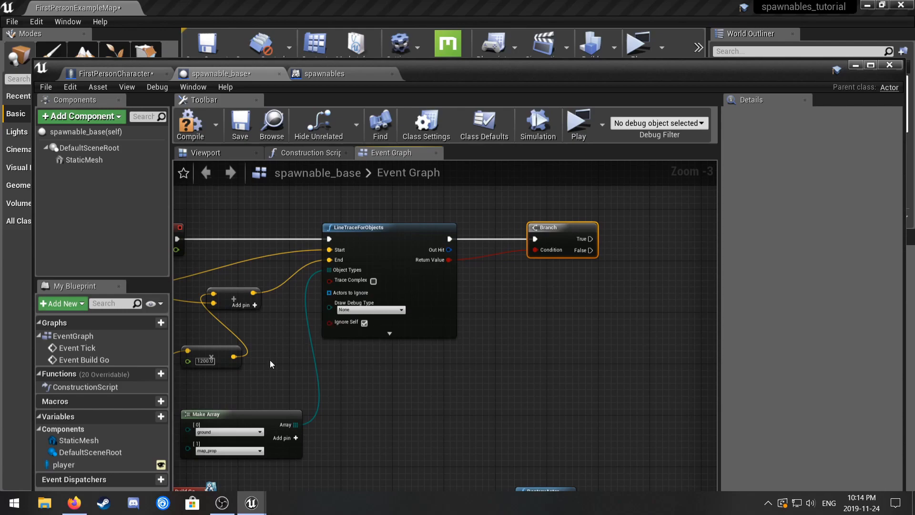
right_click_drag(270, 364, 302, 352)
right_click_drag(526, 383, 317, 402)
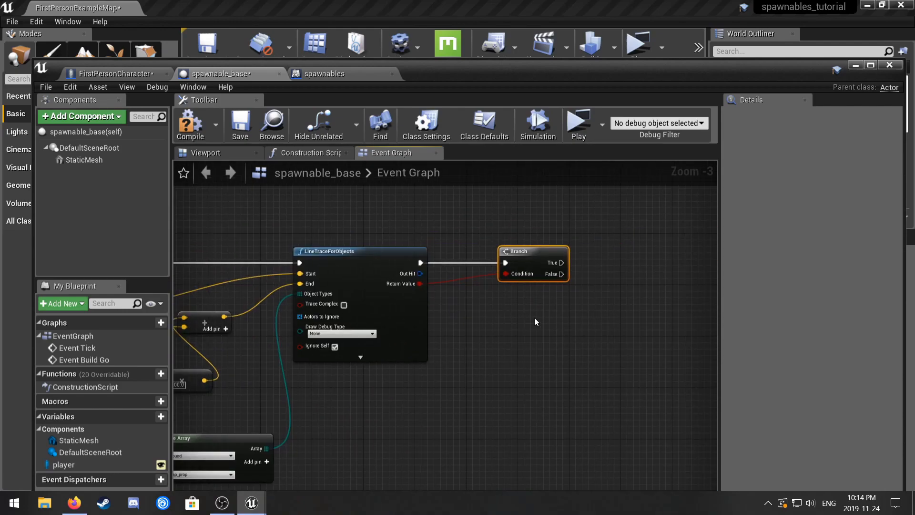
right_click_drag(535, 318, 409, 317)
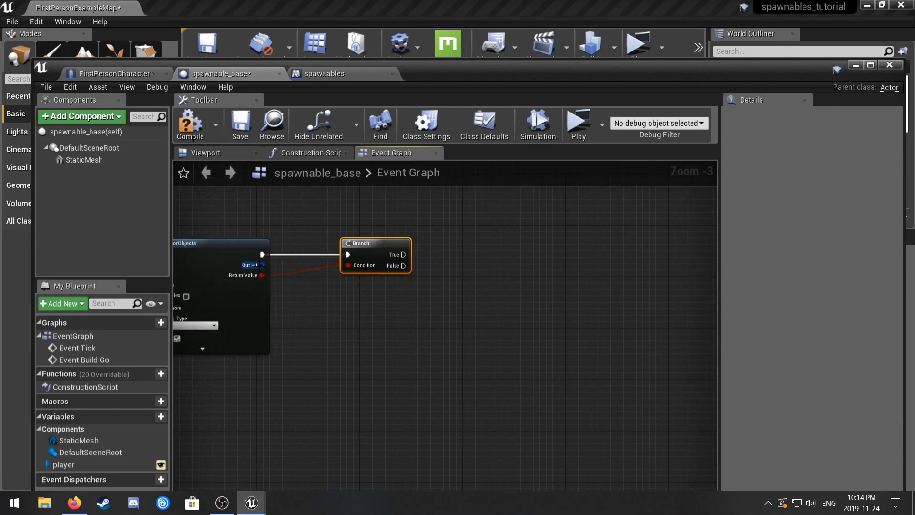
left_click_drag(486, 238, 485, 239)
type("setact")
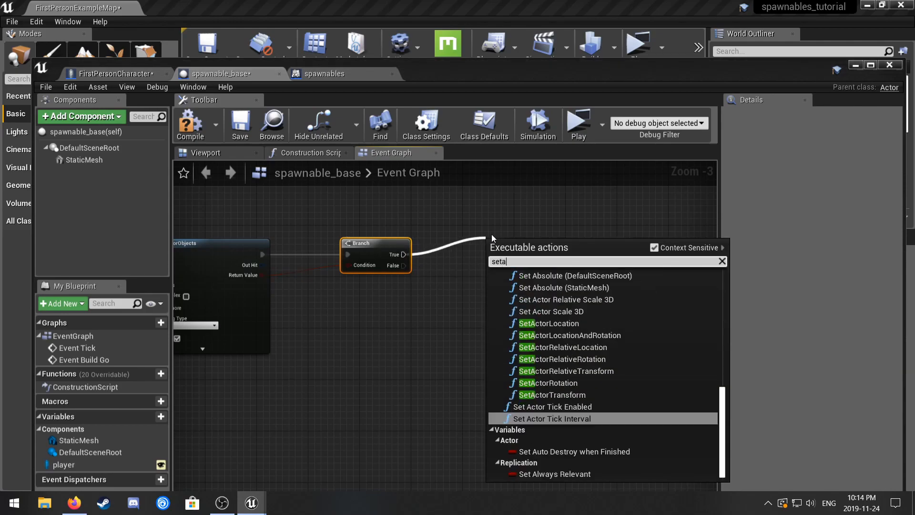
left_click(582, 379)
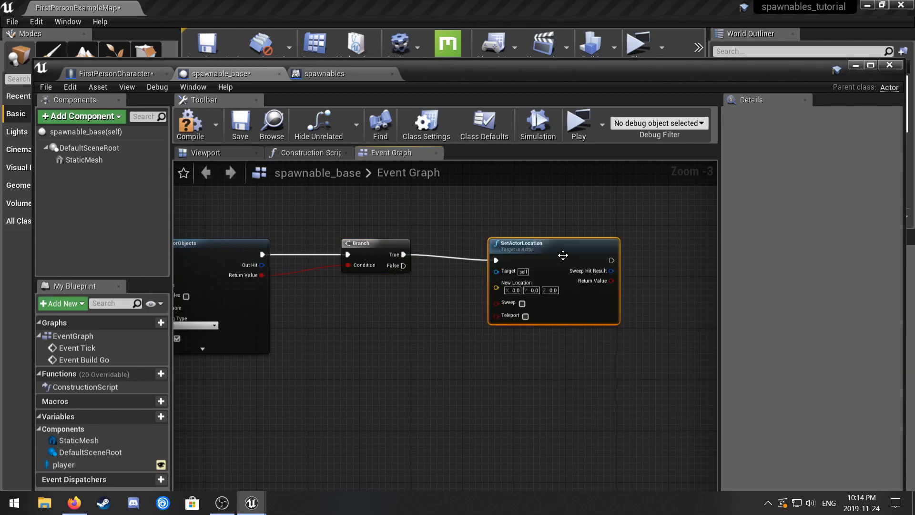
left_click_drag(505, 285, 561, 233)
- Break the line trace's Out Hit with a Break Hit Result node and connect its Location to SetActorLocation's New Location
left_click_drag(259, 265, 357, 380)
type("bre")
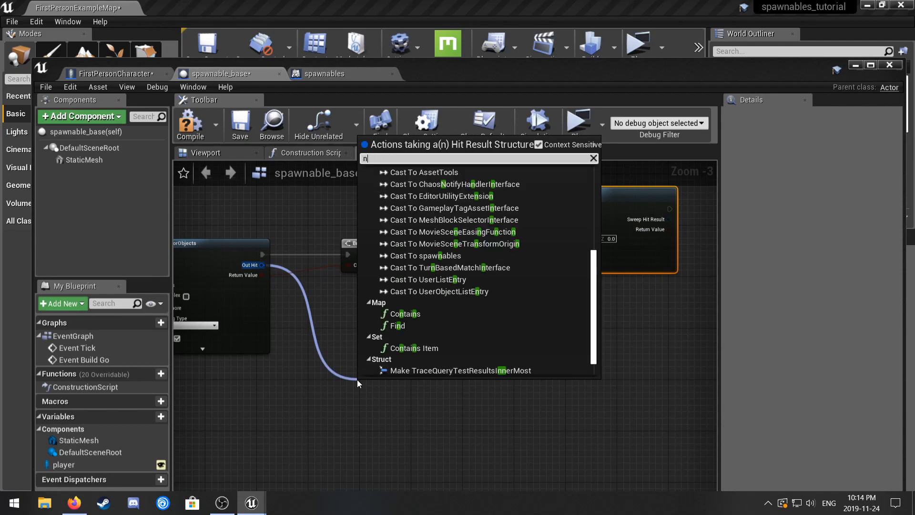
key("Return")
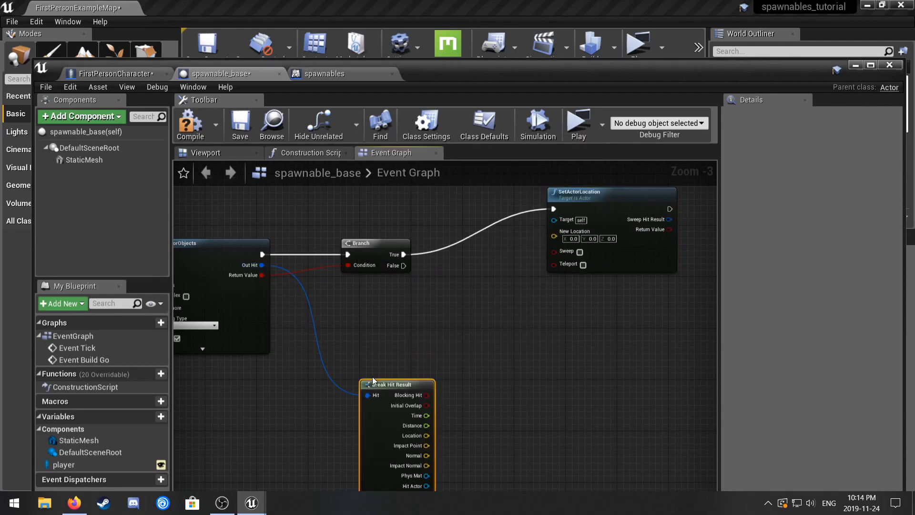
left_click_drag(388, 380, 376, 315)
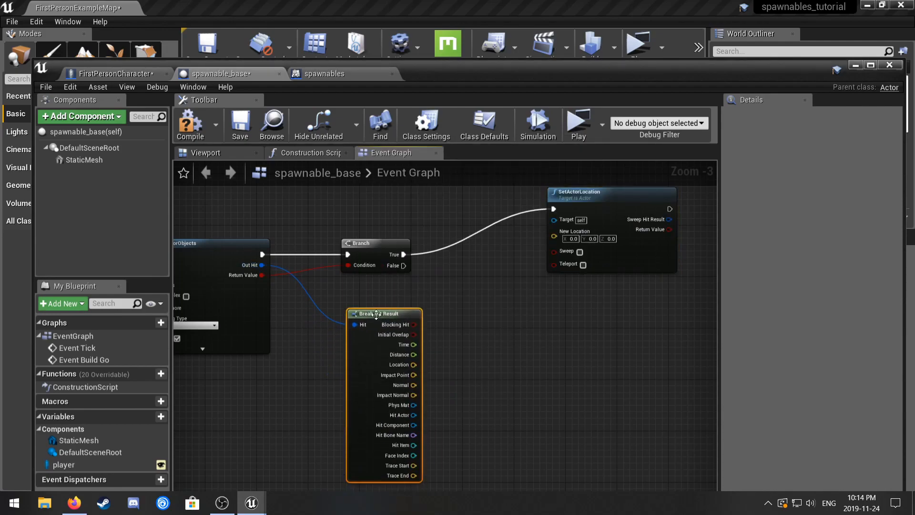
left_click_drag(564, 235, 565, 237)
- Add a player getter with a Set Can Build node set to true, and run it after SetActorLocation
right_click_drag(579, 301, 424, 342)
left_click_drag(81, 463, 412, 196, "ctrl")
right_click_drag(591, 250, 561, 319)
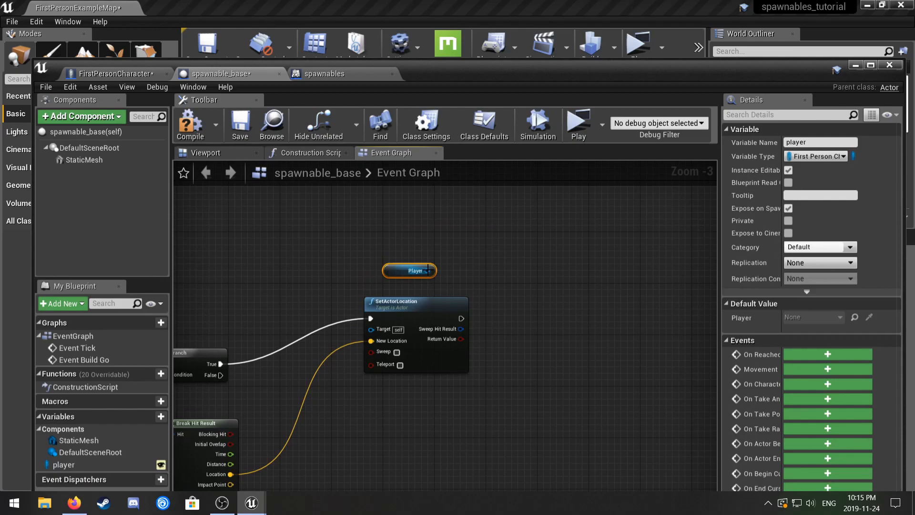
left_click_drag(513, 256, 514, 257)
type("can")
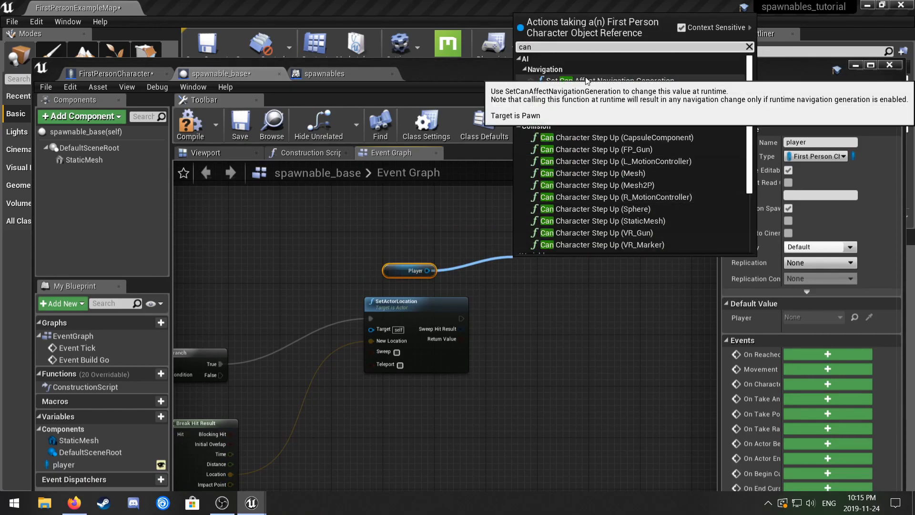
key("BackSpace")
key("BackSpace")
key("BackSpace")
type("set can")
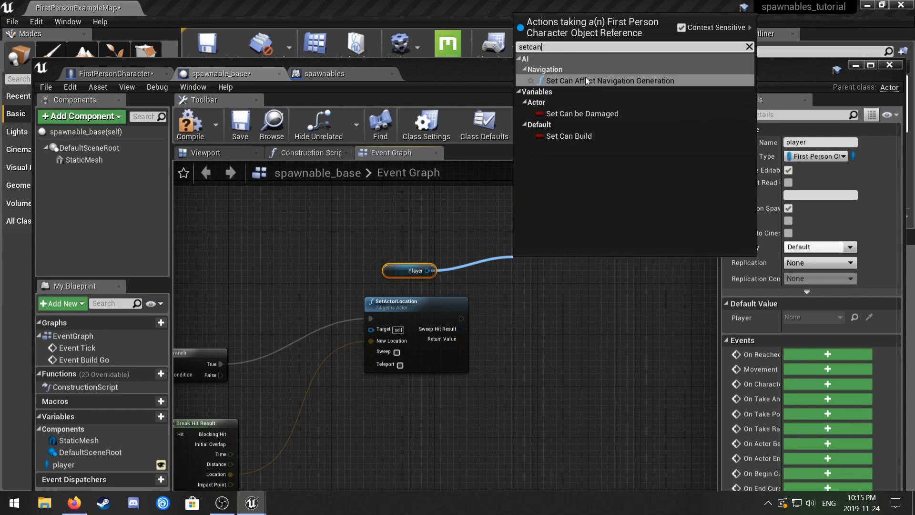
left_click(583, 136)
left_click_drag(460, 318, 560, 293)
- Duplicate the player getter and Set Can Build node, connect the copy to the Branch's False output, and set Can Build to false
left_click(411, 275)
left_click(555, 283, "ctrl")
key("ctrl+c")
right_click_drag(500, 382, 550, 277)
key("ctrl+v")
left_click_drag(270, 270, 302, 286)
left_click_drag(499, 350, 505, 348)
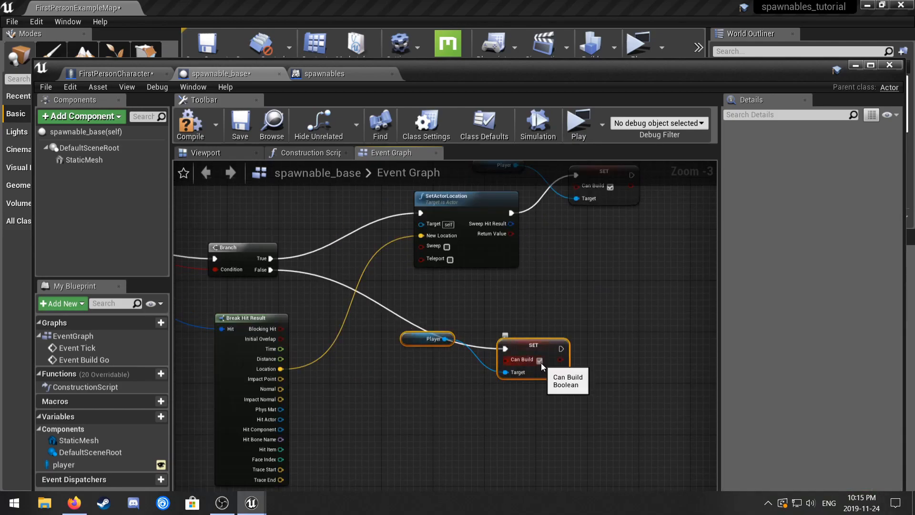
left_click(362, 357)
- Tidy the player getter and Set Can Build node on the False path, then compile and save spawnable_base
left_click_drag(416, 344, 416, 421)
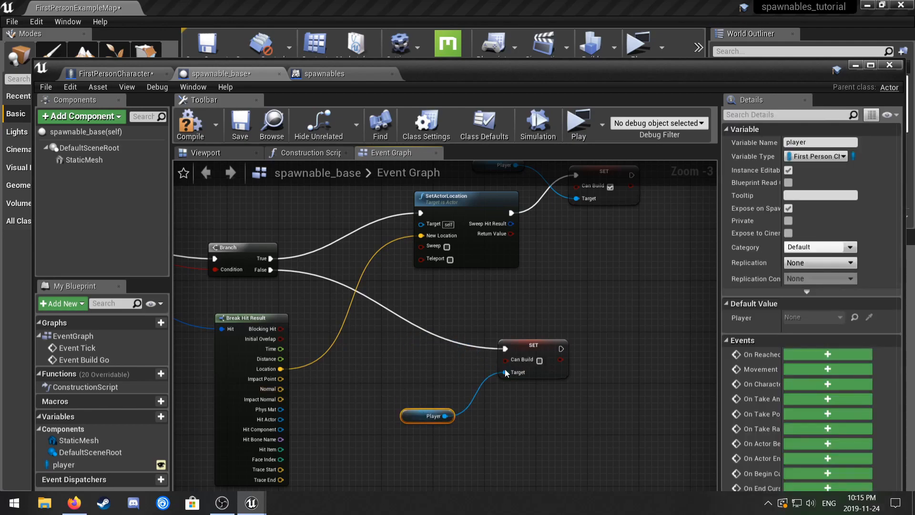
left_click_drag(527, 349, 481, 343)
left_click_drag(424, 419, 404, 412)
left_click_drag(484, 346, 478, 358)
left_click(527, 330)
scroll(512, 324, "down", 2)
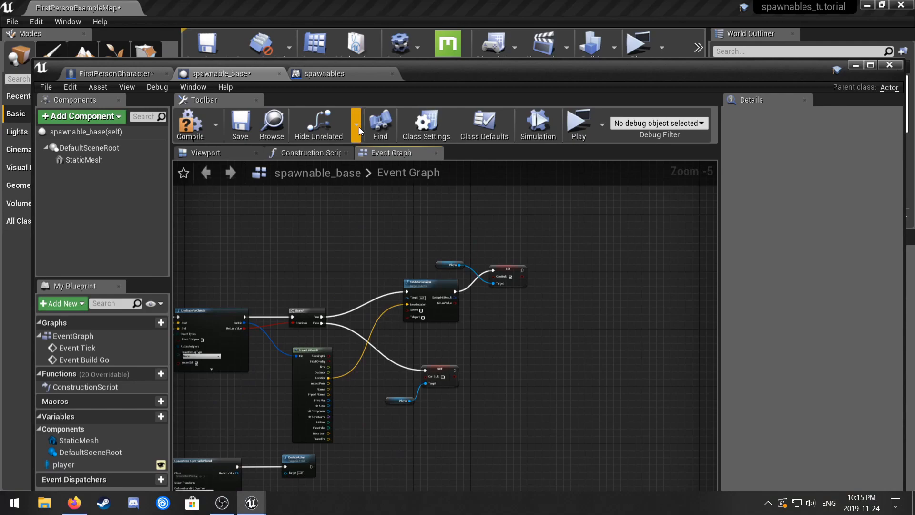
left_click(178, 122)
left_click(240, 123)
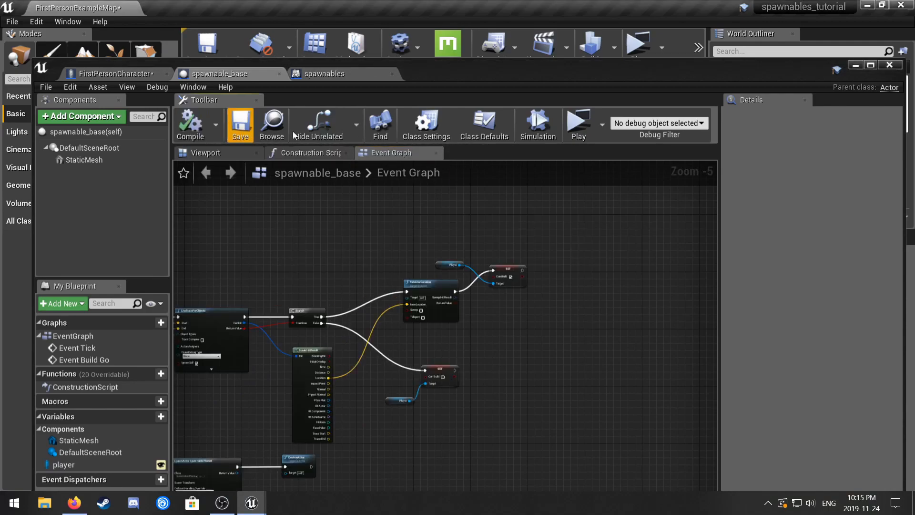
- Move the blueprint window aside and delete the First Person Template text from the level's floor
left_click_drag(538, 73, 0, 59)
left_click_drag(491, 84, 0, 95)
right_click_drag(463, 371, 444, 260)
key("w")
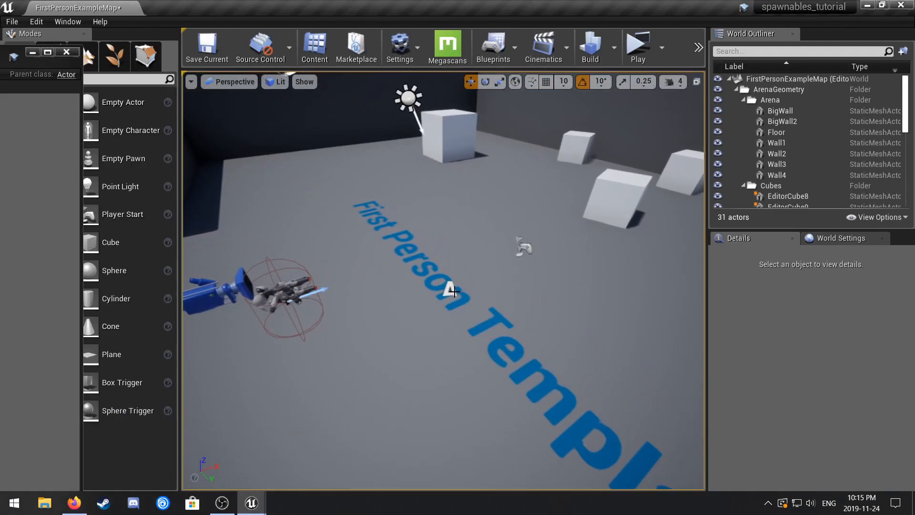
left_click(454, 291)
key("Delete")
- Set the collision preset of the level's Floor mesh to Custom
left_click(535, 290)
scroll(884, 382, "down", 5)
scroll(882, 382, "down", 6)
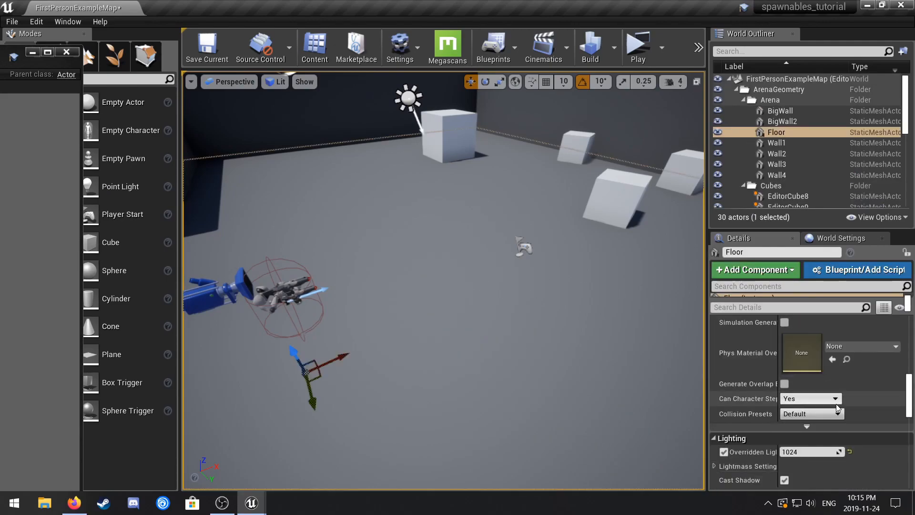
scroll(836, 382, "down", 4)
scroll(834, 394, "up", 7)
scroll(854, 400, "down", 1)
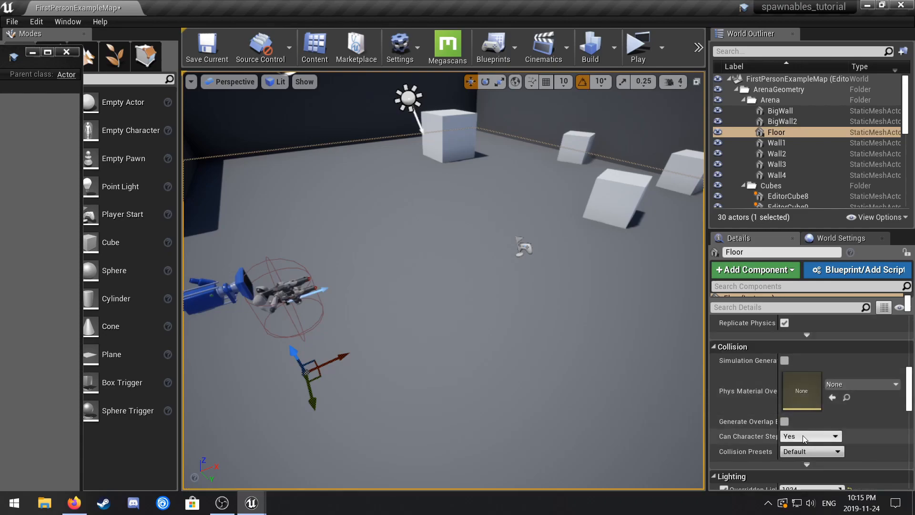
left_click(812, 451)
left_click(796, 296)
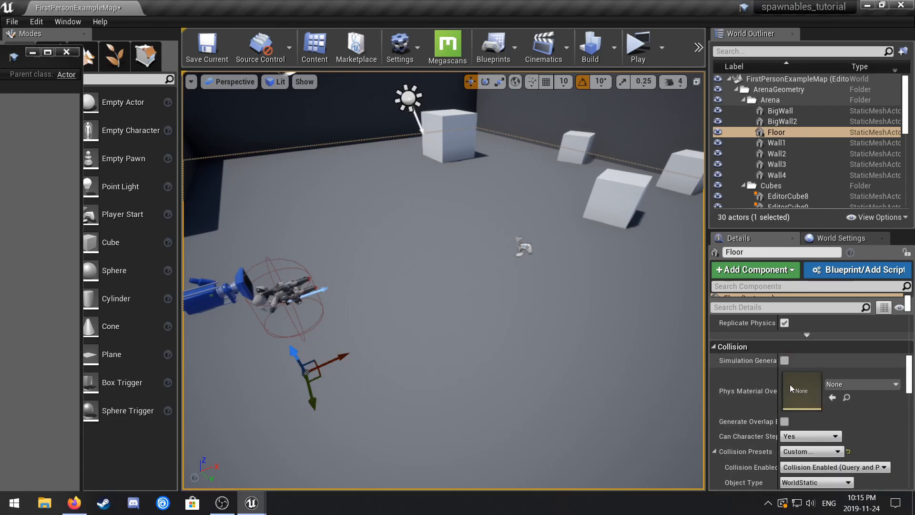
- Set the Floor's collision object type to ground and enable Generate Overlap Events
scroll(814, 372, "down", 3)
left_click(814, 368)
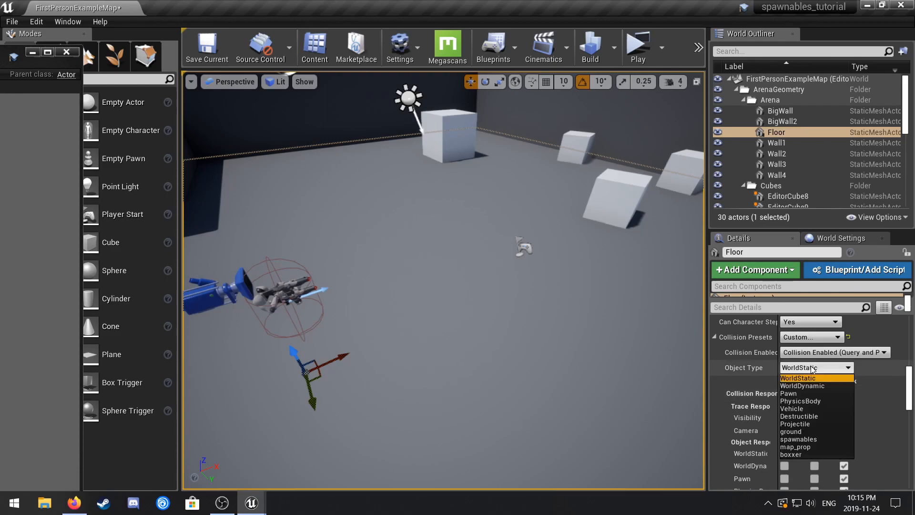
left_click(812, 431)
scroll(799, 366, "up", 2)
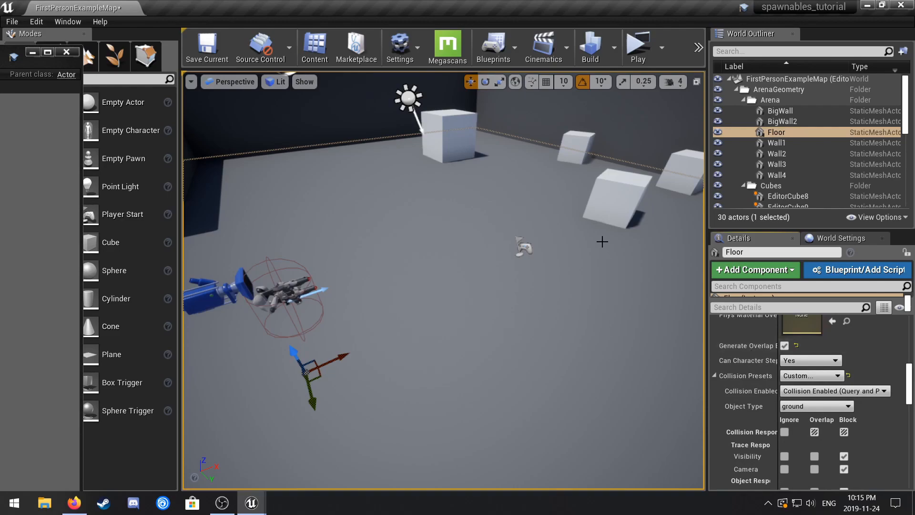
- Flatten EditorCube11 by scaling it down along its vertical axis
left_click(605, 209)
mouse_move(616, 272)
right_mouse_down()
mouse_move(608, 210)
mouse_move(615, 302)
mouse_move(586, 288)
mouse_move(622, 287)
right_mouse_up()
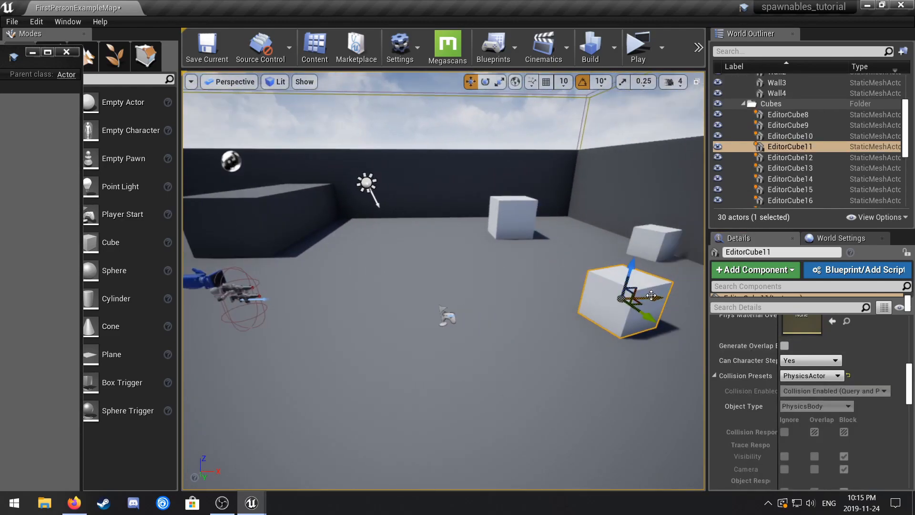
left_click_drag(652, 295, 645, 295)
key("space")
key("space")
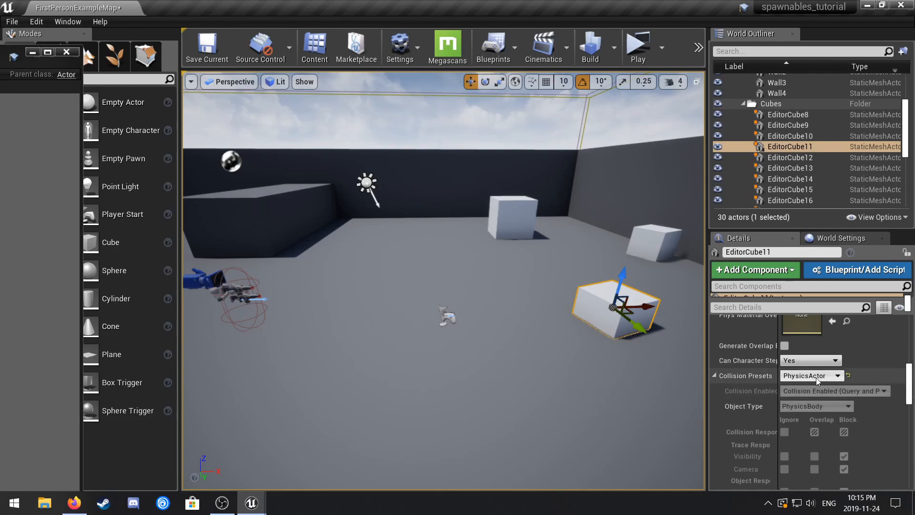
- Give EditorCube11 a Custom collision preset with the object type ground
left_click(810, 376)
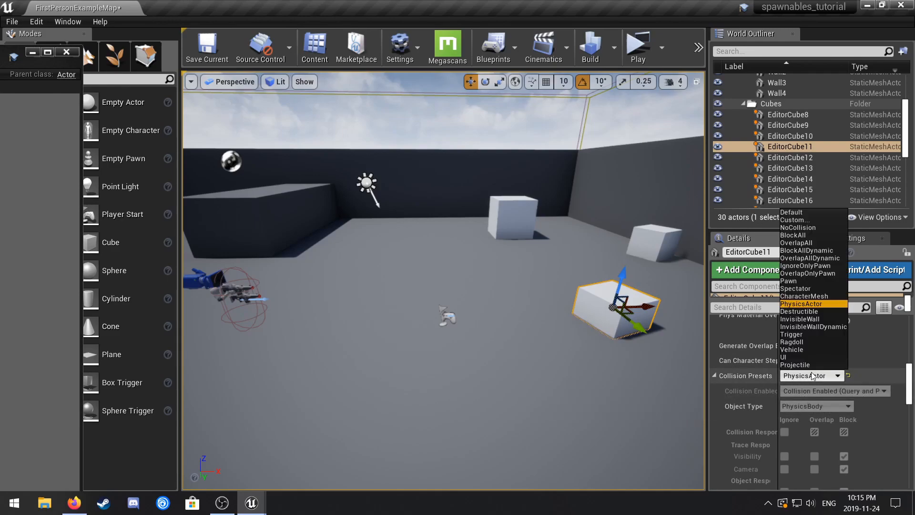
left_click(793, 219)
left_click(816, 406)
left_click(804, 373)
- Turn off Simulate Physics for the flattened EditorCube11
scroll(809, 374, "down", 3)
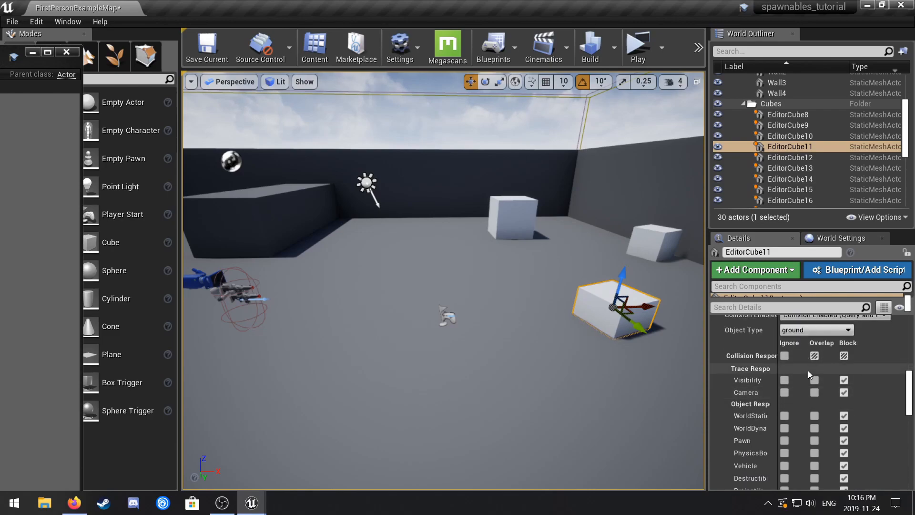
scroll(809, 374, "down", 3)
scroll(817, 369, "up", 6)
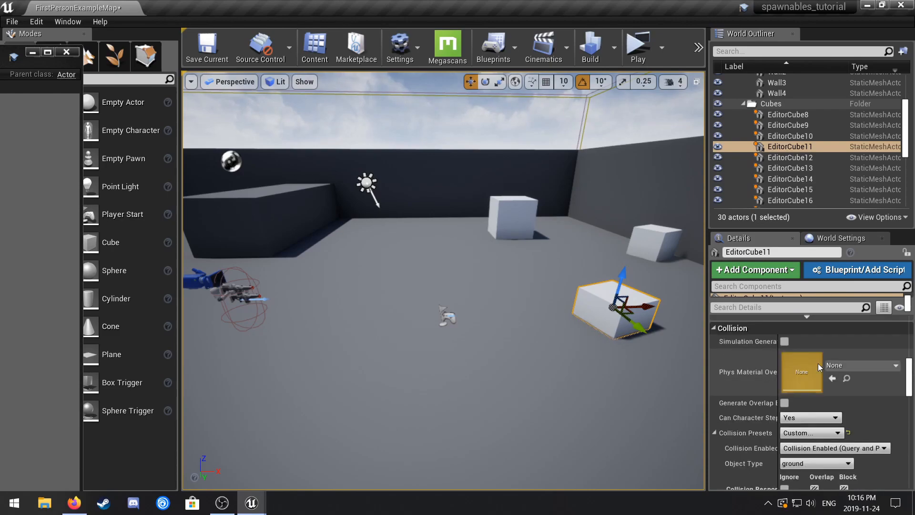
scroll(799, 372, "up", 3)
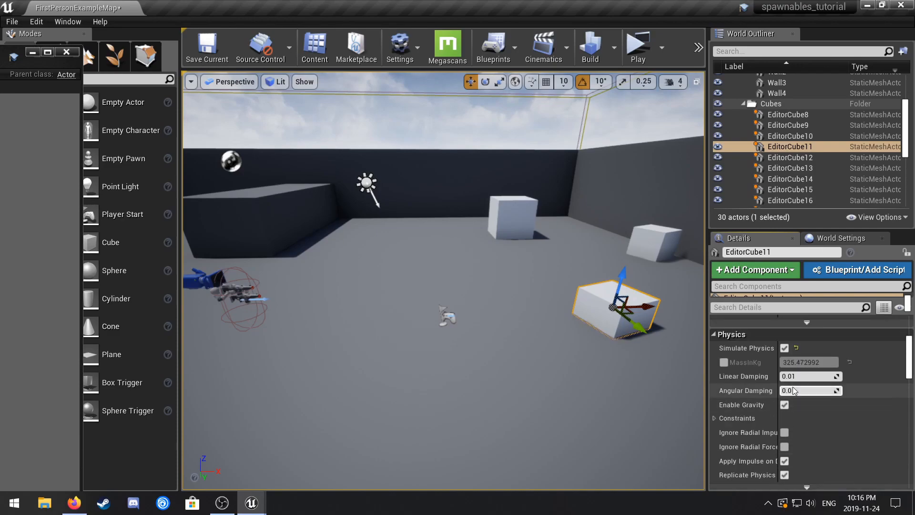
left_click(785, 349)
- Delete EditorCube9 and EditorCube10 from the level
mouse_move(674, 290)
right_mouse_down()
mouse_move(716, 248)
mouse_move(675, 291)
right_mouse_up()
left_click(594, 387)
key("Delete")
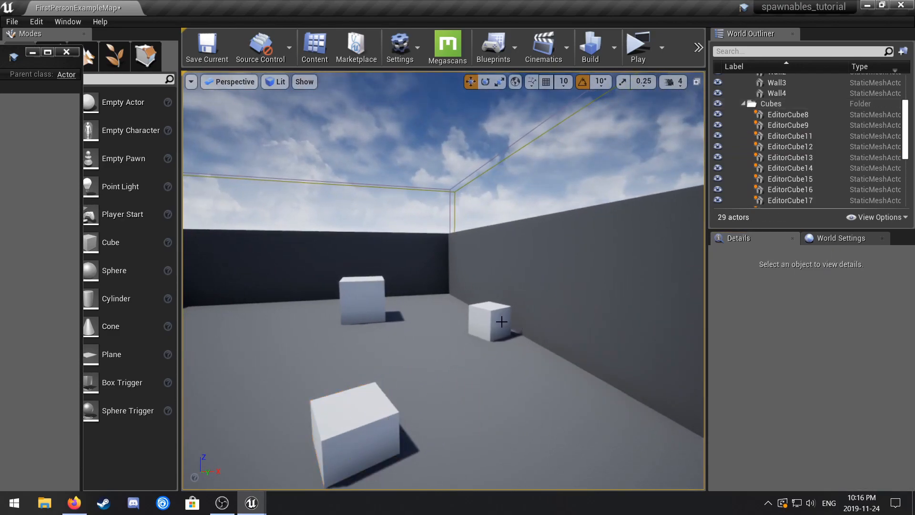
- Set Wall1's collision preset to Custom and its object type to map_prop
left_click(587, 293)
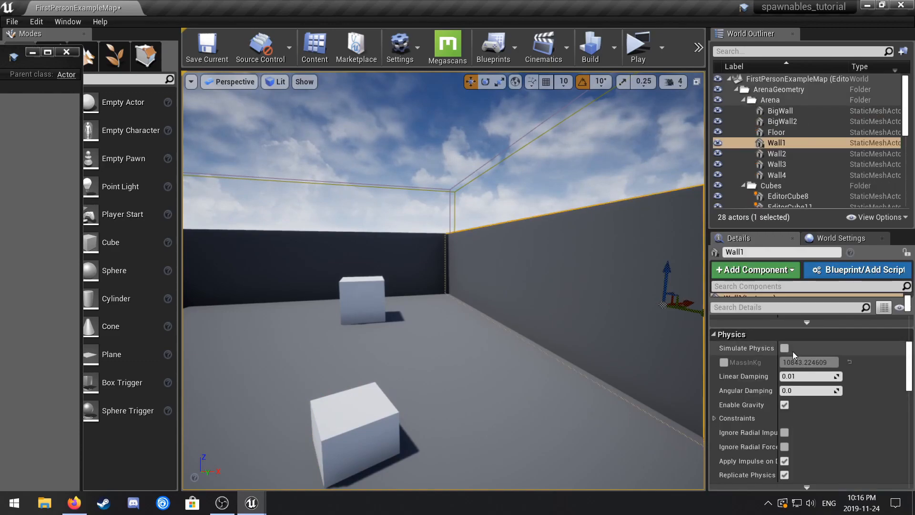
scroll(823, 394, "down", 5)
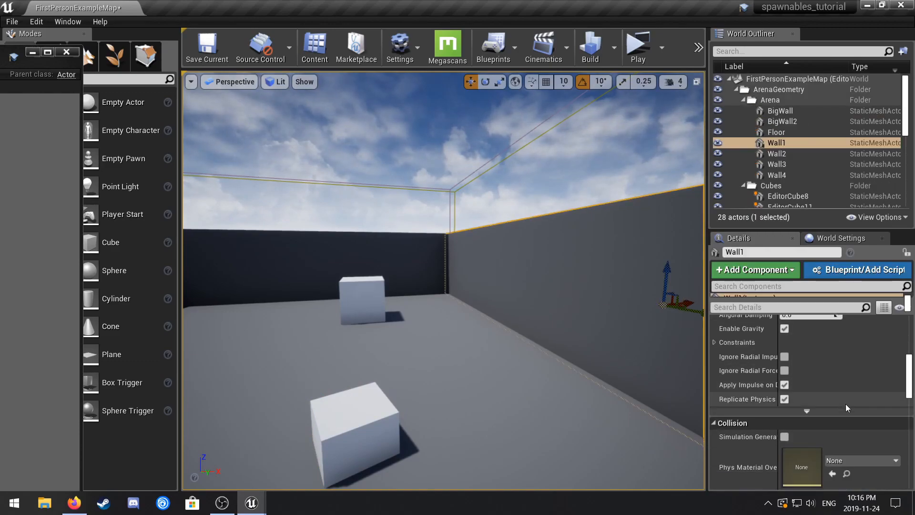
left_click(817, 398)
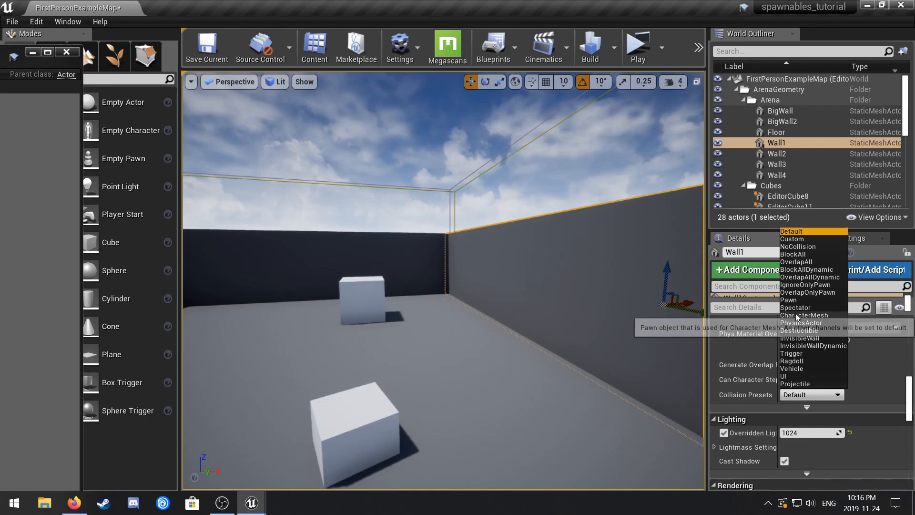
left_click(808, 238)
scroll(761, 384, "down", 2)
left_click(800, 330)
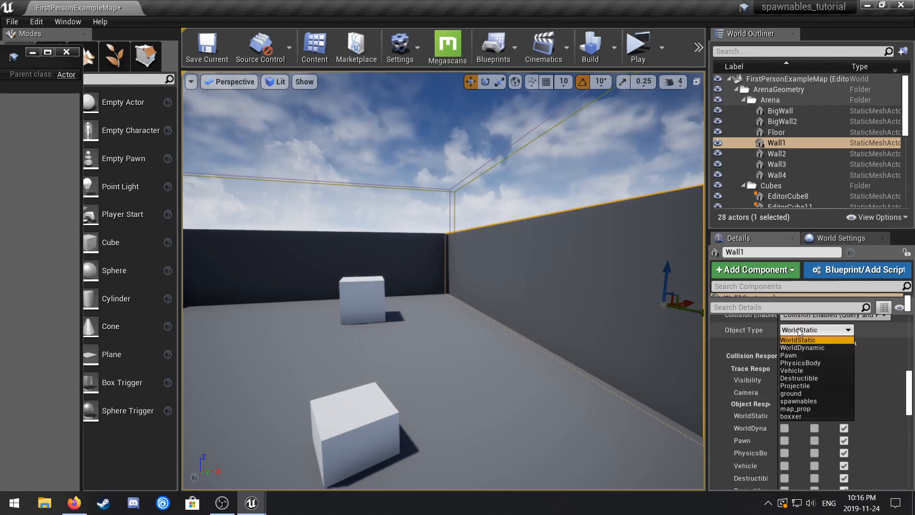
left_click(801, 409)
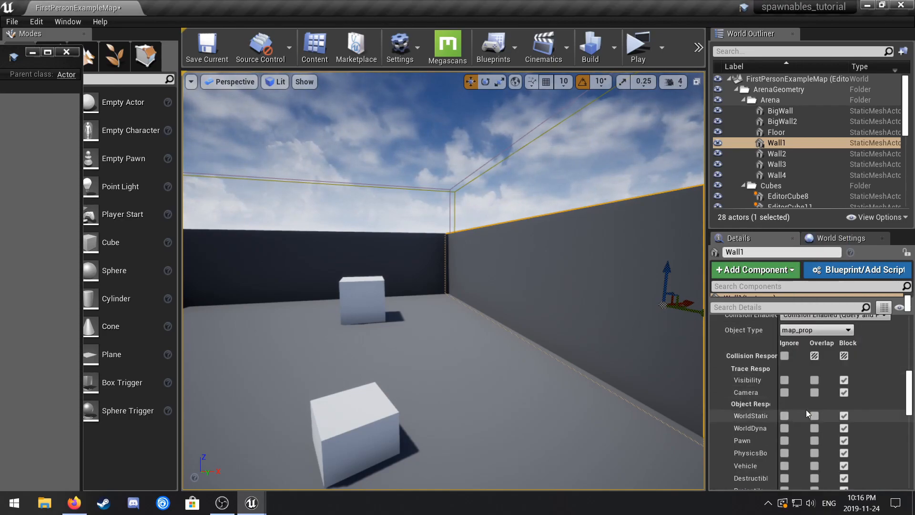
- Play-test the level to check how the wooden spawnable follows the aim over the floor, the flattened cube and the walls
left_click(638, 48)
key("e")
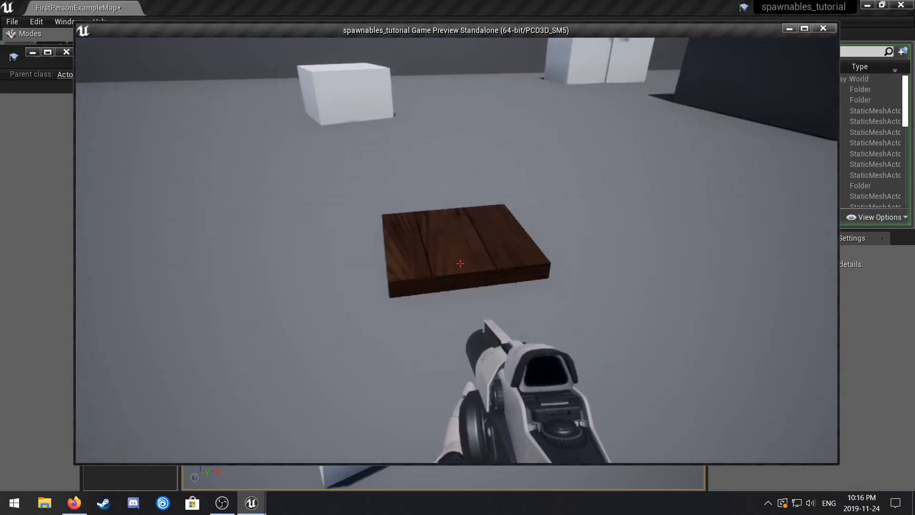
key("w")
key("w")
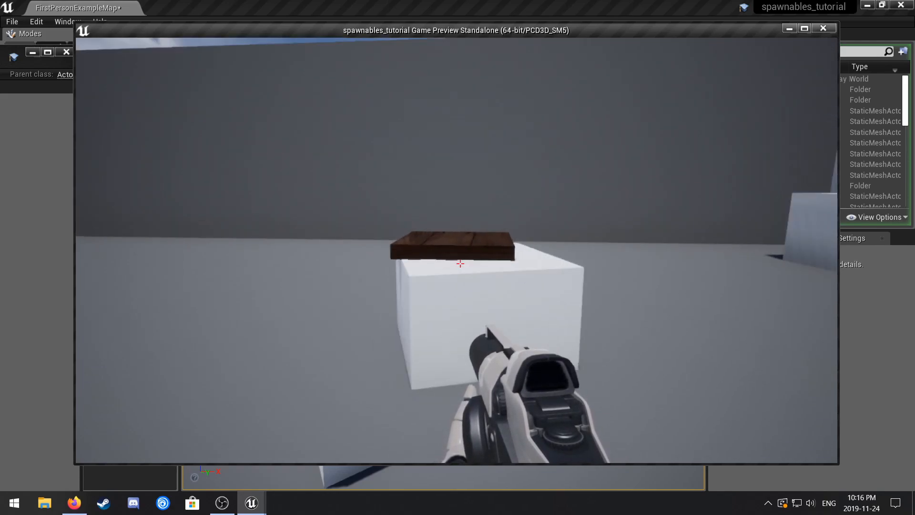
key("w")
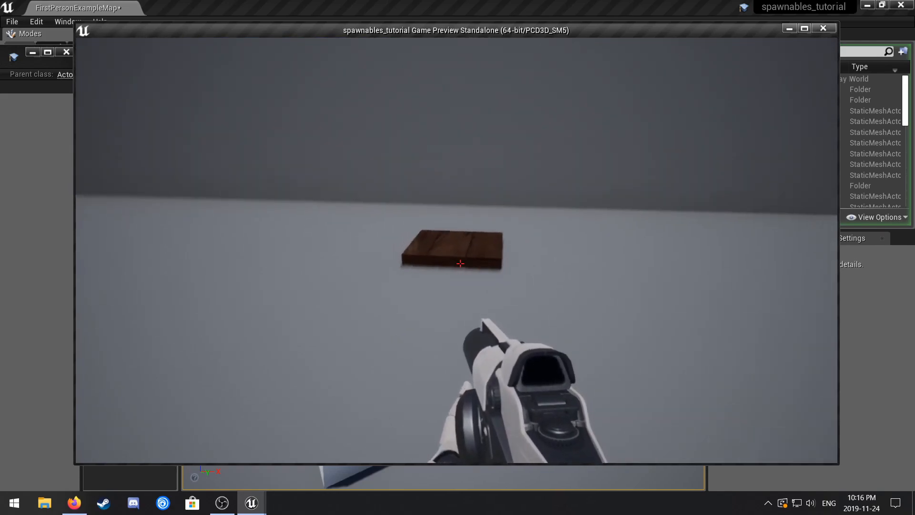
key("w")
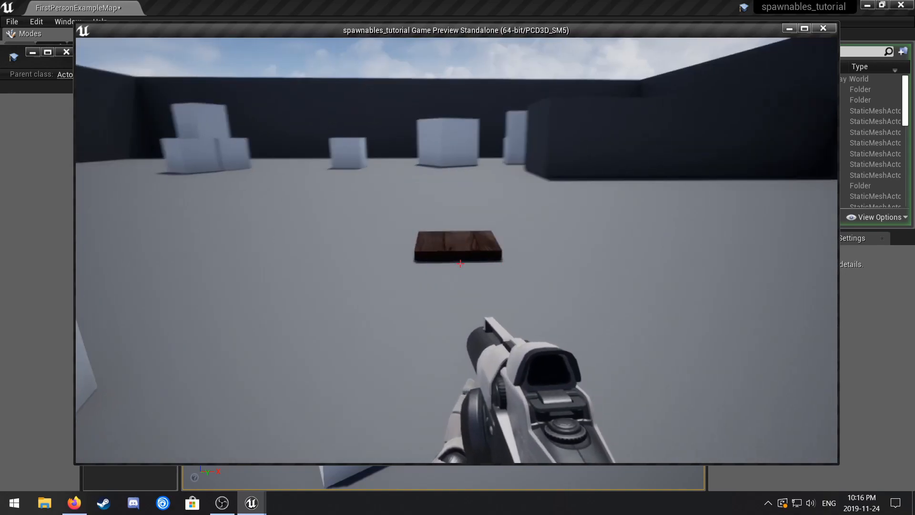
key("Escape")
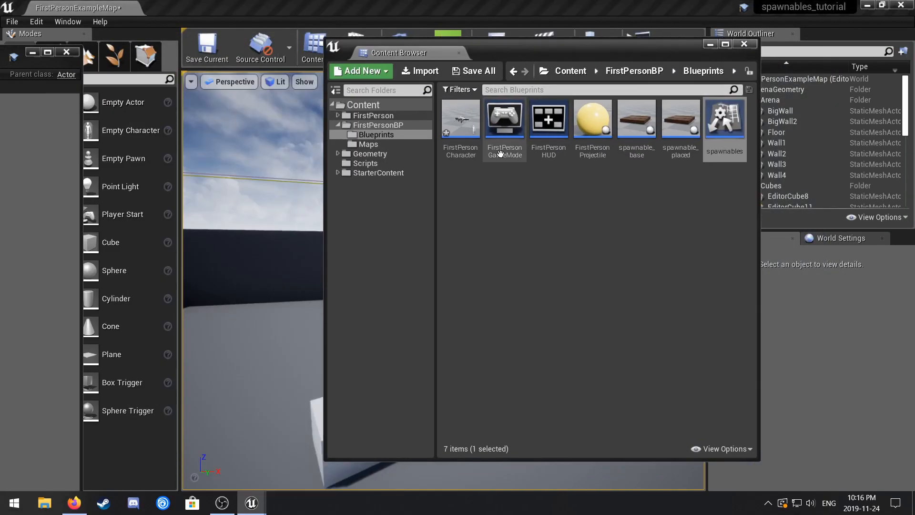
- In the FirstPersonCharacter graph, add a Buildable getter with a Build Go call and run it from the Z key Branch's True output
left_click(540, 346)
left_click_drag(0, 56, 656, 14)
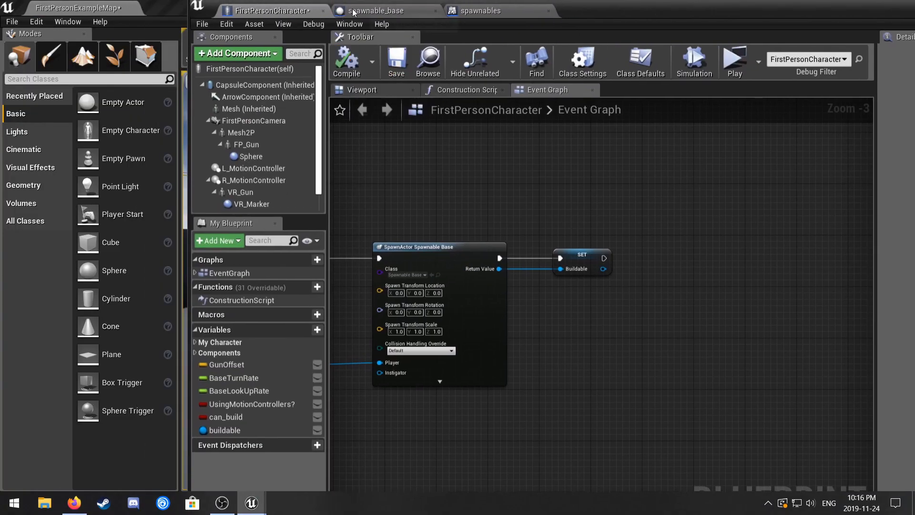
scroll(551, 373, "down", 4)
right_click_drag(543, 381, 562, 357)
scroll(468, 334, "up", 4)
left_click_drag(210, 432, 537, 285, "ctrl")
left_click_drag(579, 313, 580, 313)
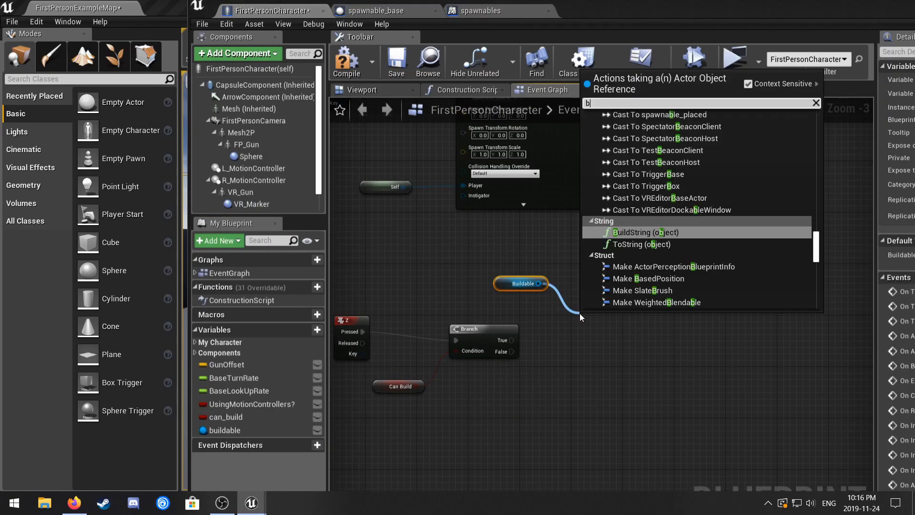
type("buil")
left_click(663, 160)
left_click_drag(511, 340, 585, 338)
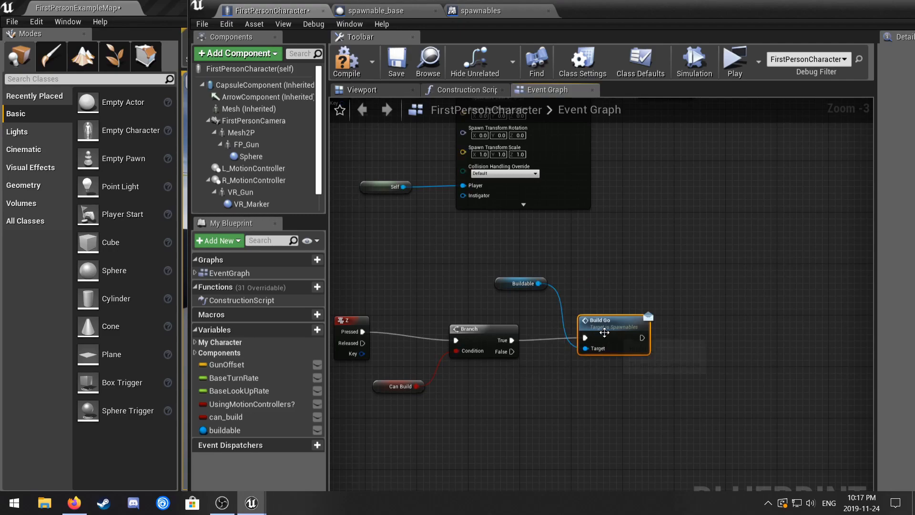
- Run the game preview to check the wooden spawnable with the Build Go call connected
left_click(735, 60)
left_click(602, 299)
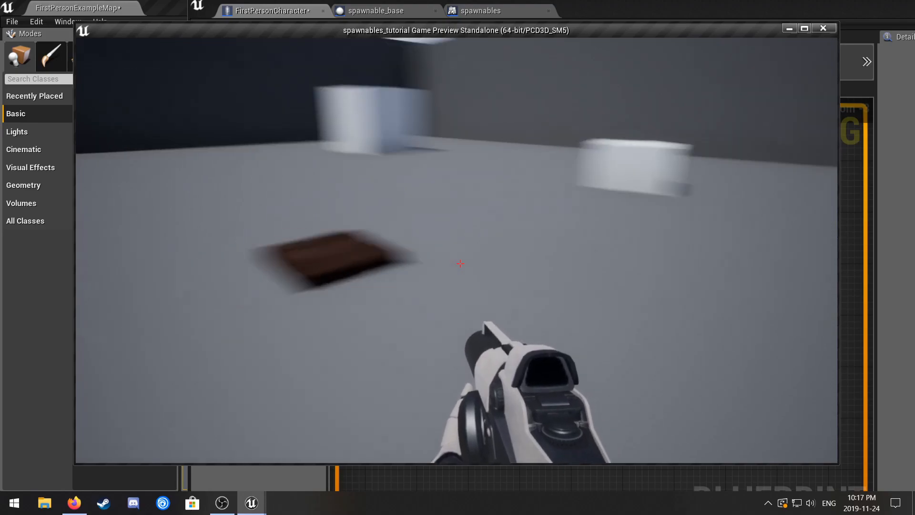
key("Escape")
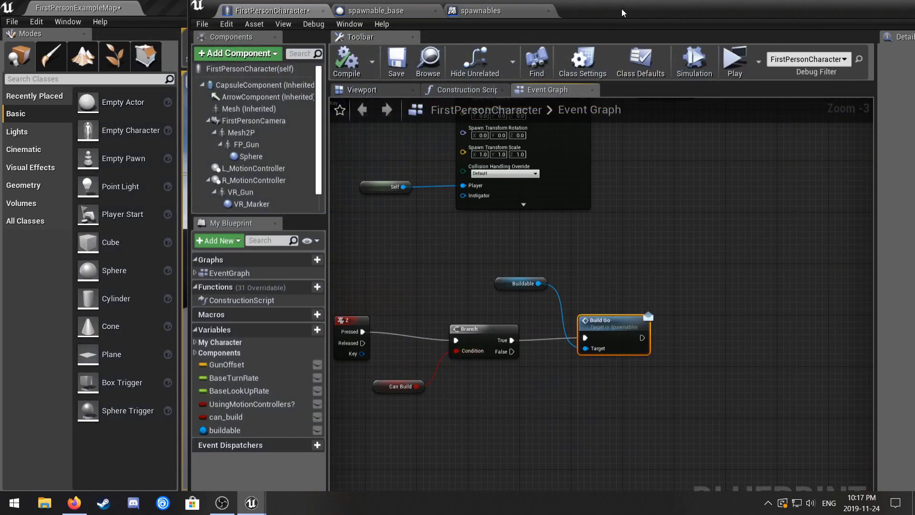
- Close the blueprint editor window and minimize the Content Browser to uncover the level viewport
left_click_drag(622, 8, 488, 45)
left_click_drag(650, 44, 582, 32)
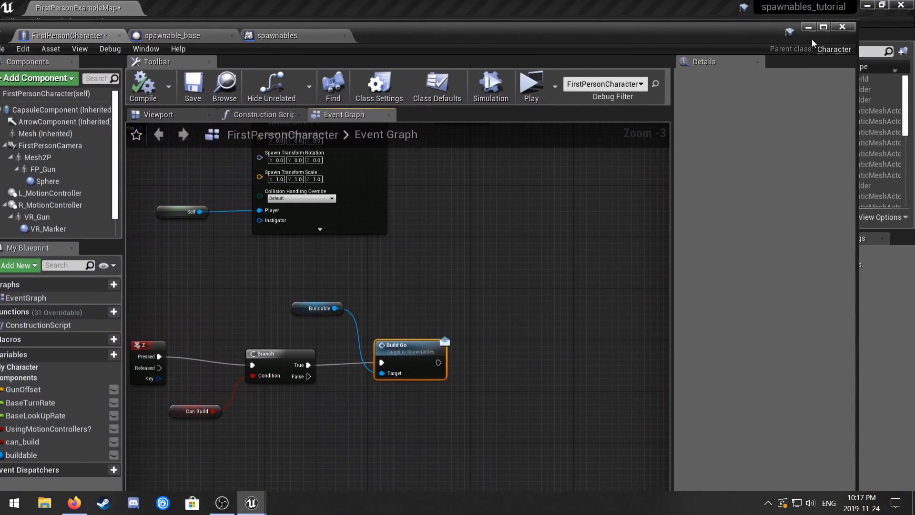
left_click(843, 27)
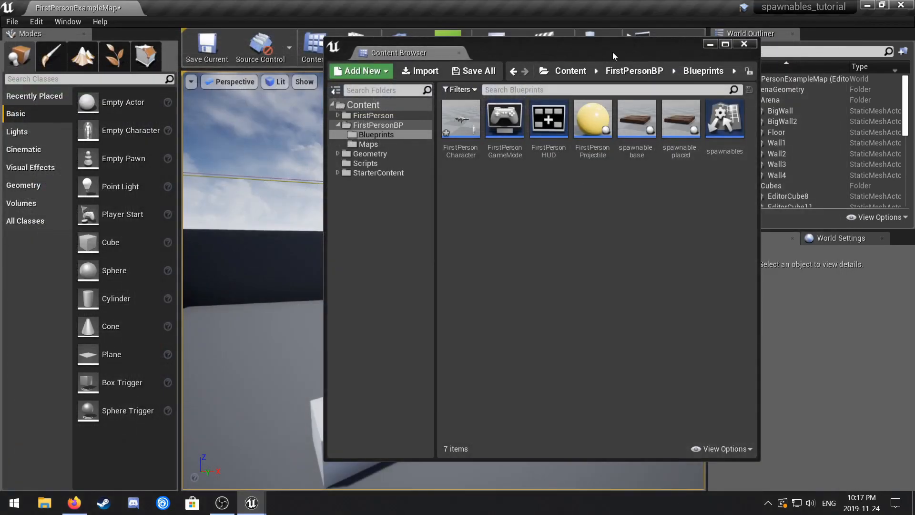
left_click(713, 43)
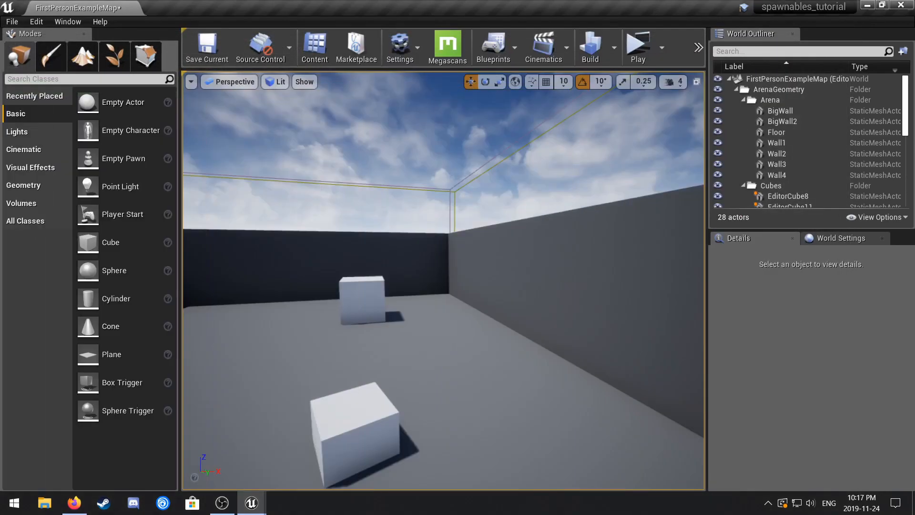
- Place a Post Process Volume on the floor near the cubes
left_click(44, 80)
type("post")
left_click_drag(69, 102, 355, 359)
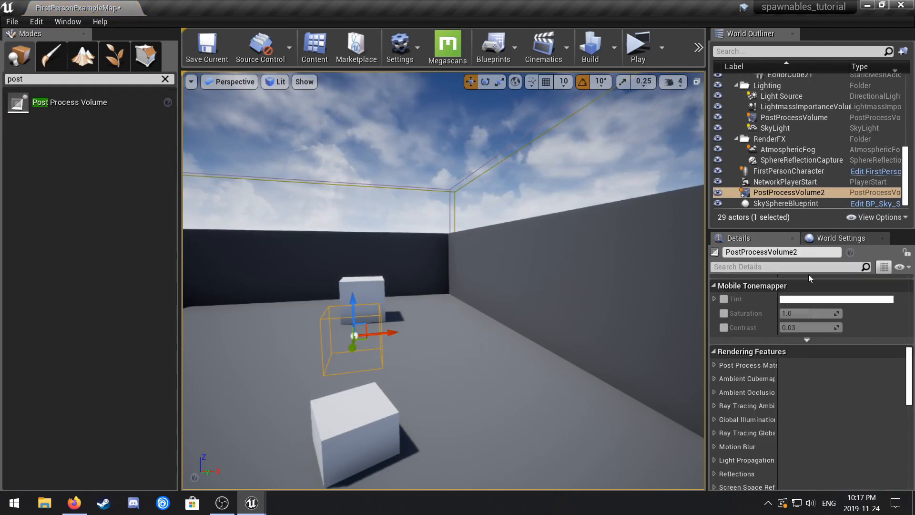
- Enable Infinite Extent on the new Post Process Volume
left_click(791, 267)
type("inf")
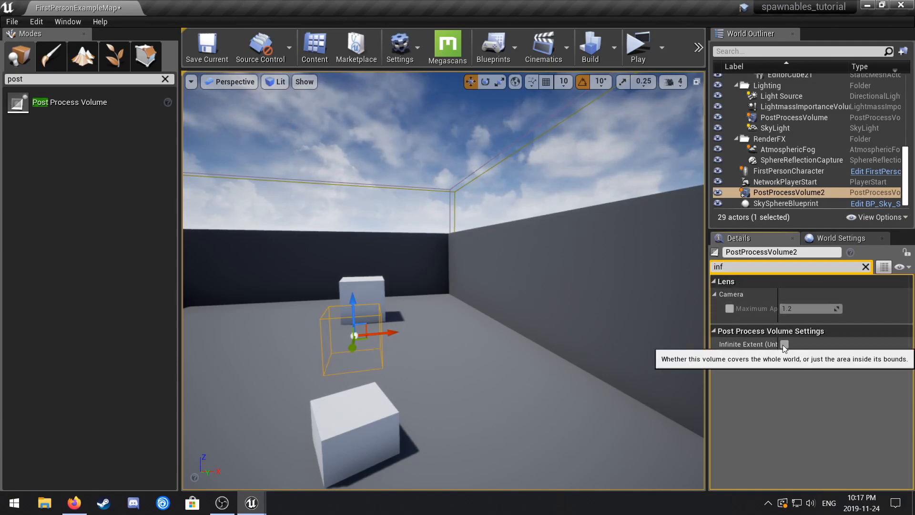
left_click(785, 344)
- Override the volume's Motion Blur Amount and Max, setting both to 0
left_click_drag(730, 267, 705, 270)
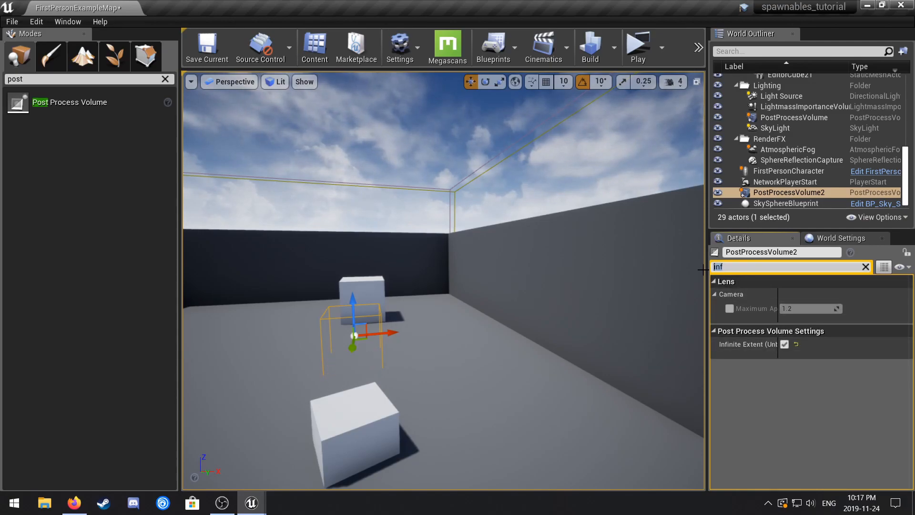
type("motio")
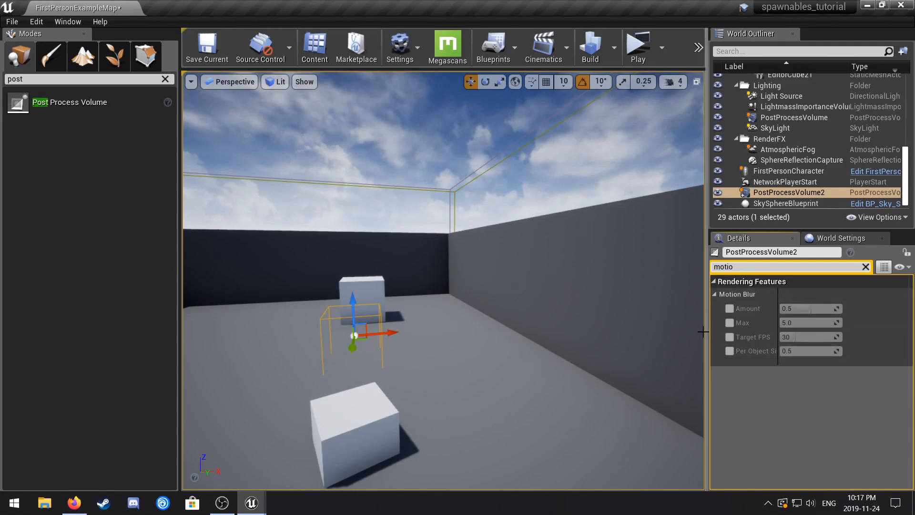
left_click(730, 309)
left_click(729, 323)
left_click(790, 308)
type("1")
key("Tab")
left_click(790, 306)
type("0")
left_click(787, 324)
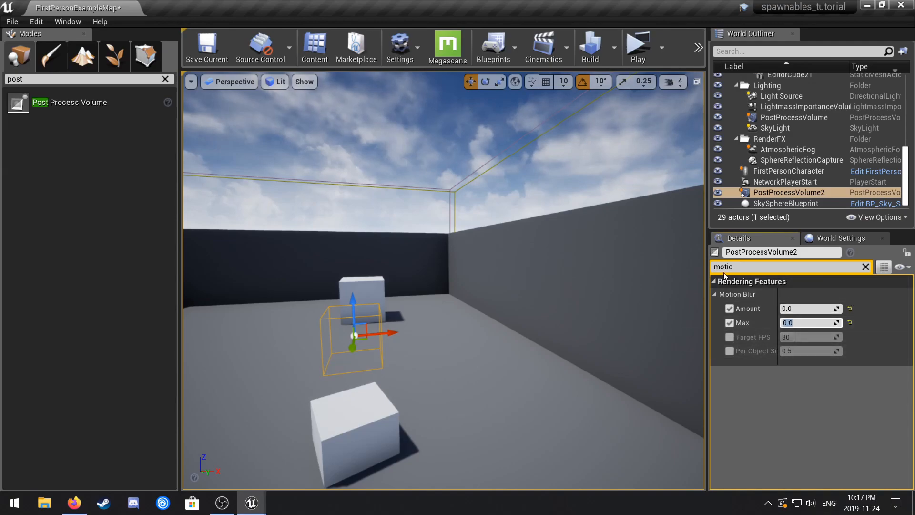
- Save all project changes, test the spawnable in a standalone game preview, and exit the preview
left_click(12, 21)
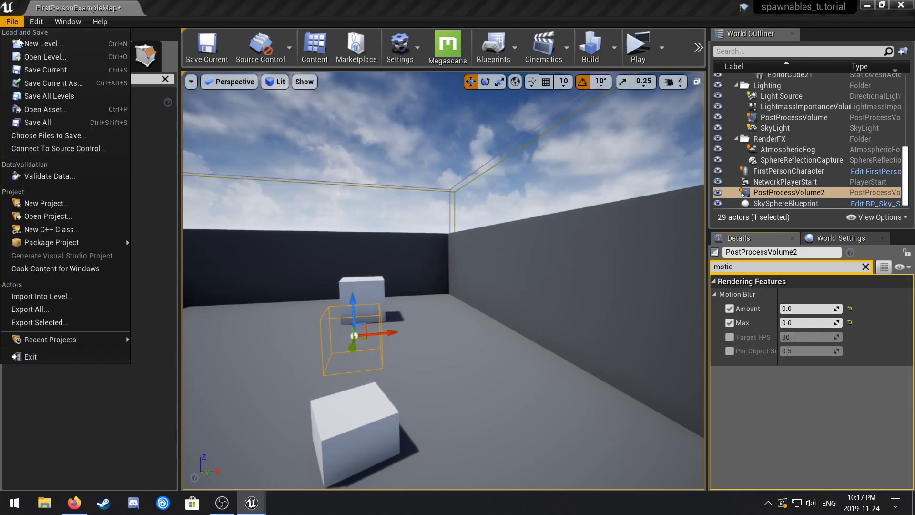
left_click(37, 122)
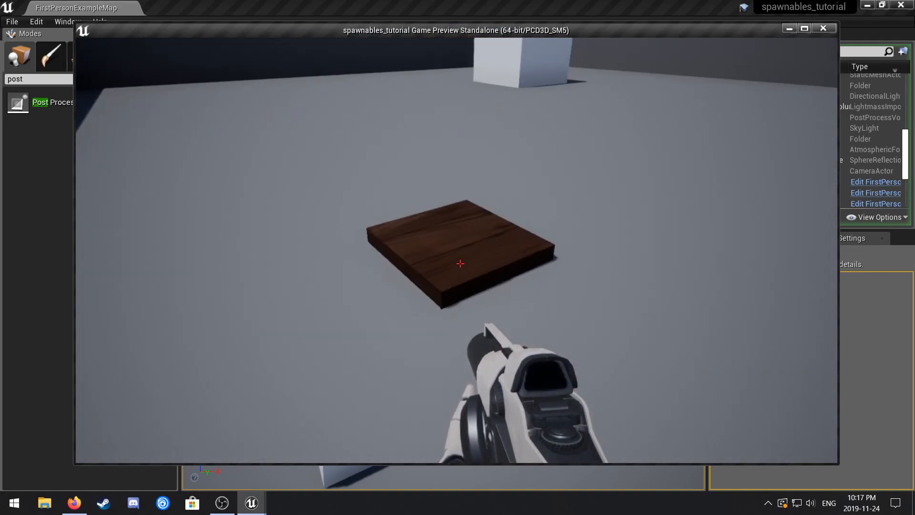
key("Escape")
- Create a new material named spawnables_mat in the FirstPersonBP Blueprints folder
left_click_drag(914, 62, 507, 70)
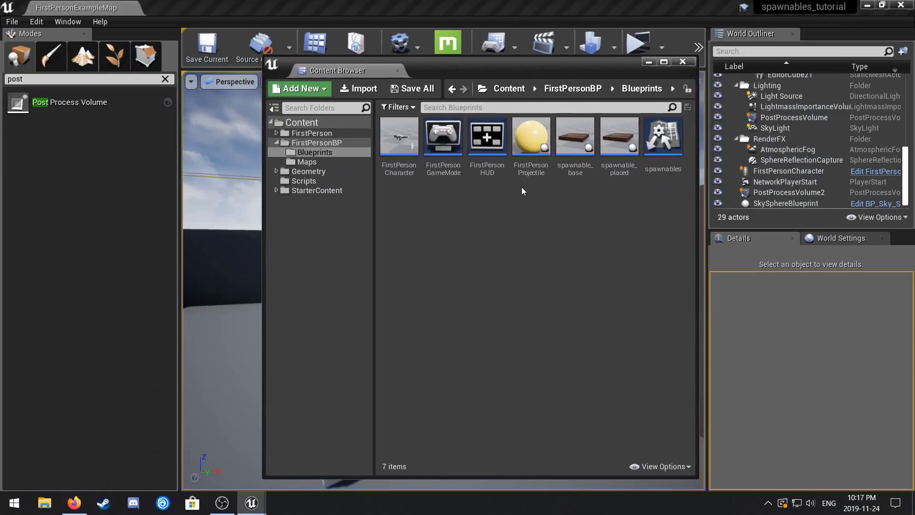
right_click(524, 259)
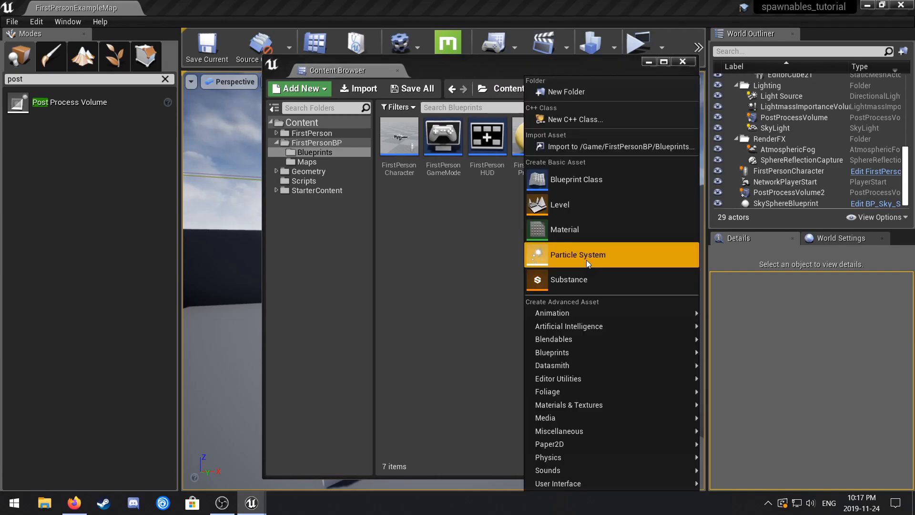
left_click(584, 240)
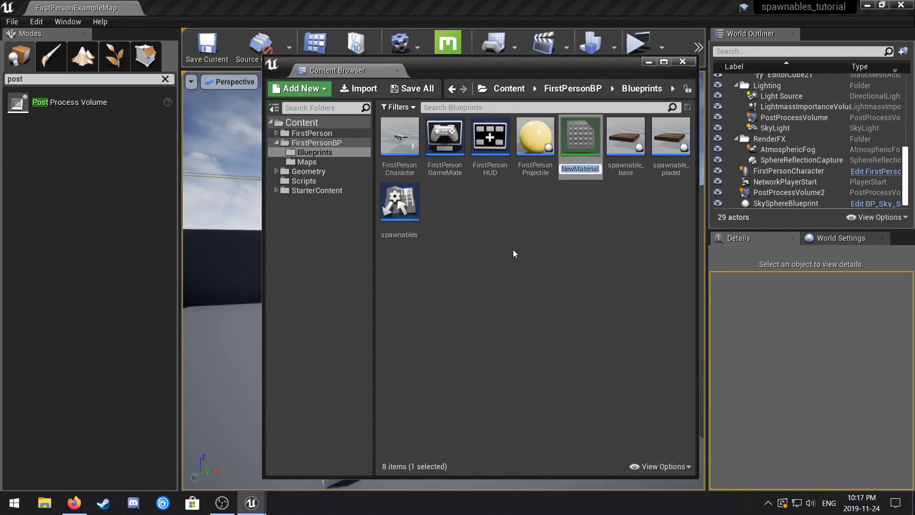
type("spawnables_")
type("mat")
key("Return")
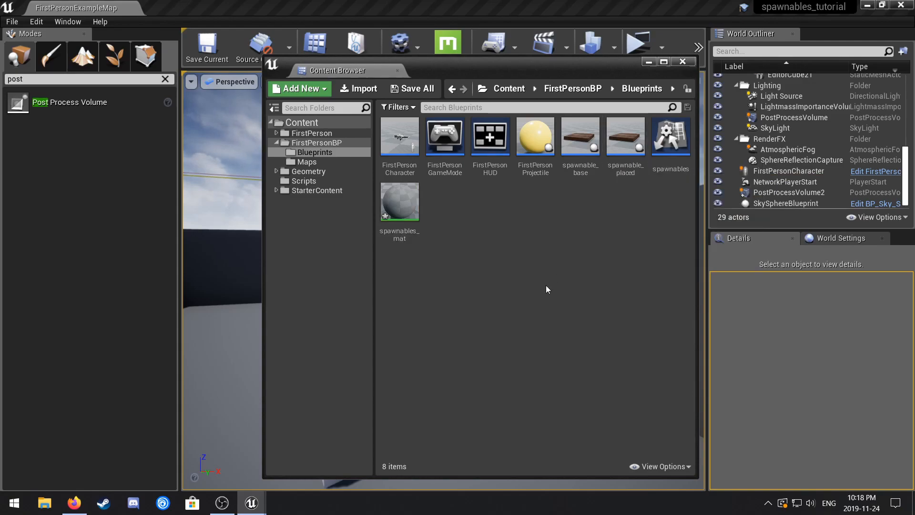
- Open spawnables_mat, add a vector parameter named color, and connect it to the material's Base Color
double_click(409, 225)
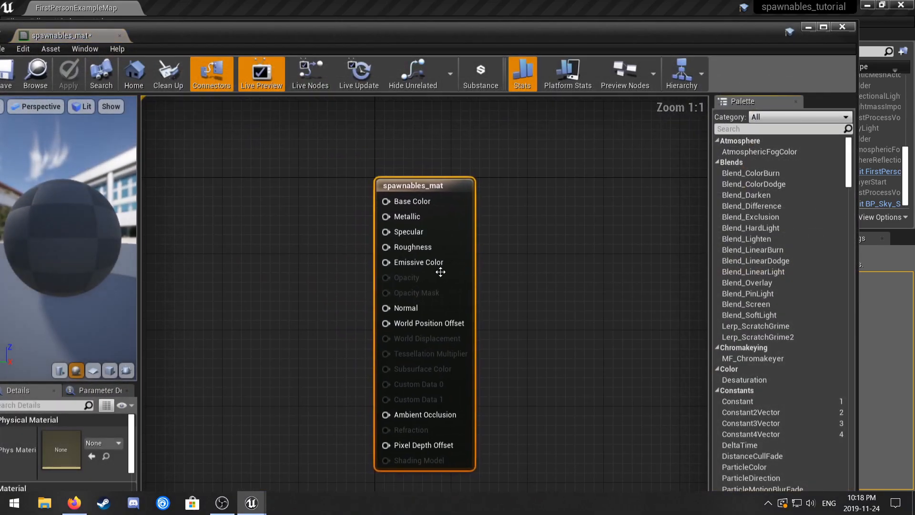
scroll(606, 290, "down", 2)
left_click(441, 212)
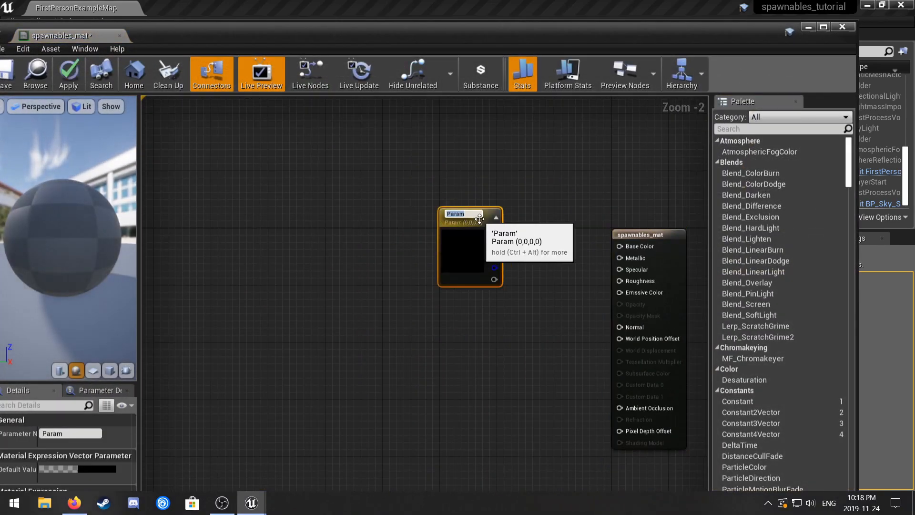
type("color")
key("Return")
left_click_drag(481, 219, 620, 246)
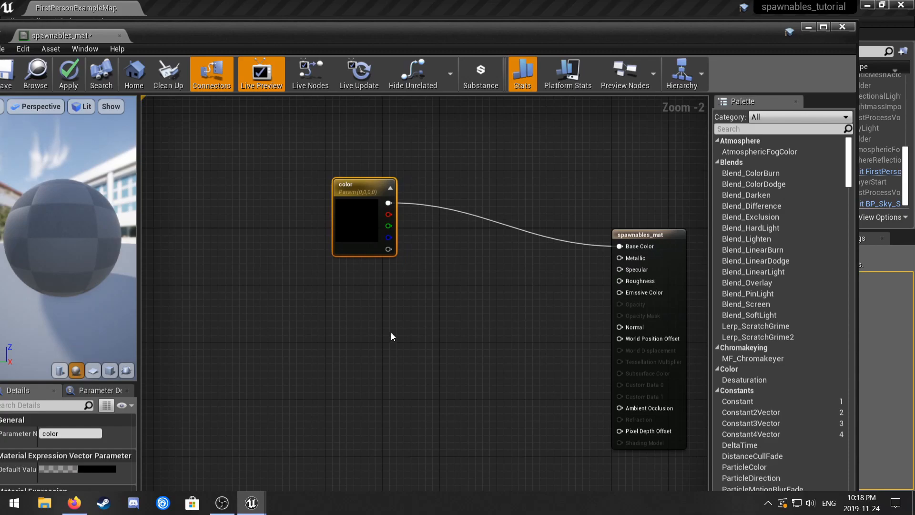
- Add a vector parameter named emis_color below the color node and feed it into input A of a new Multiply node
left_click(363, 335)
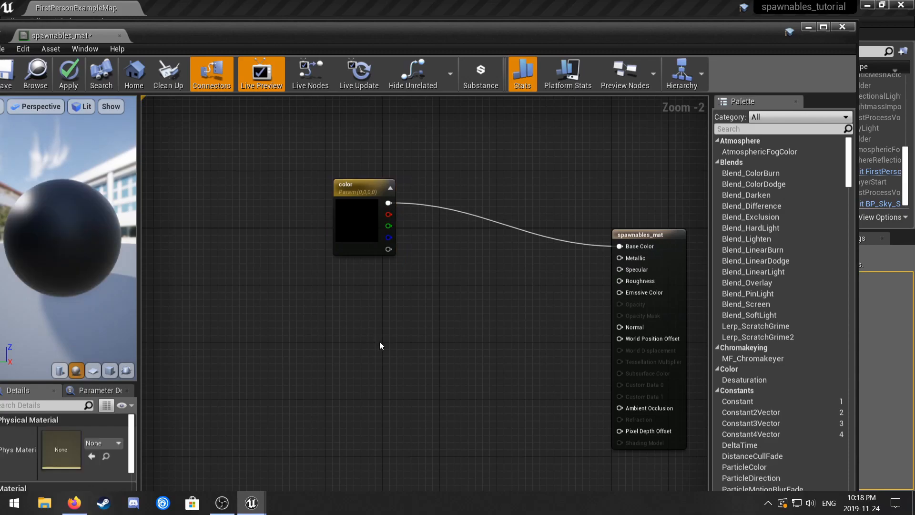
left_click(364, 319)
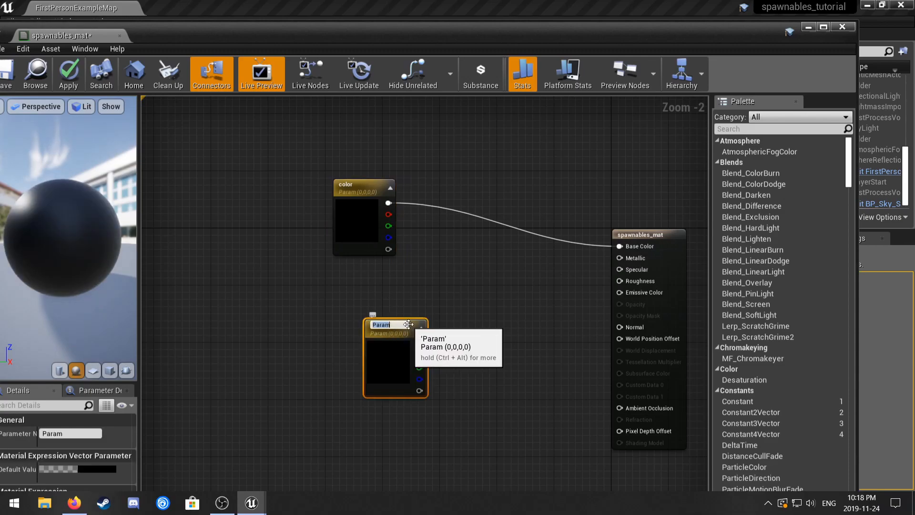
type("emis_color")
key("Return")
left_click_drag(409, 324, 464, 337)
type("multiply")
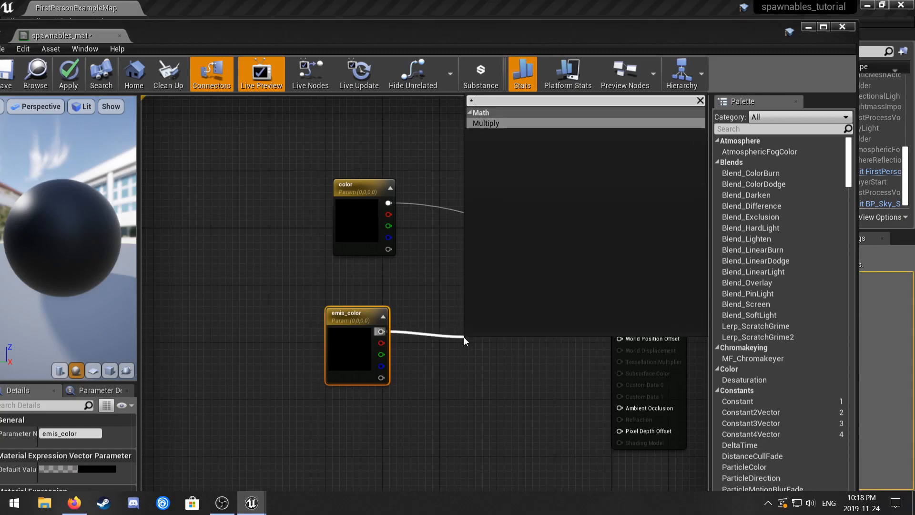
left_click(494, 141)
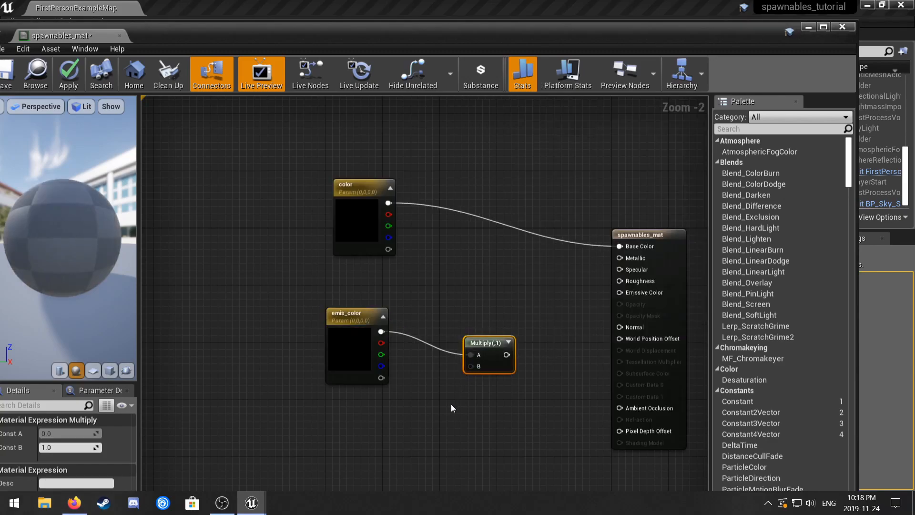
- Add a scalar parameter below emis_color, wire it to Multiply's B input, and connect the Multiply output to Emissive Color
right_click_drag(333, 254, 337, 227)
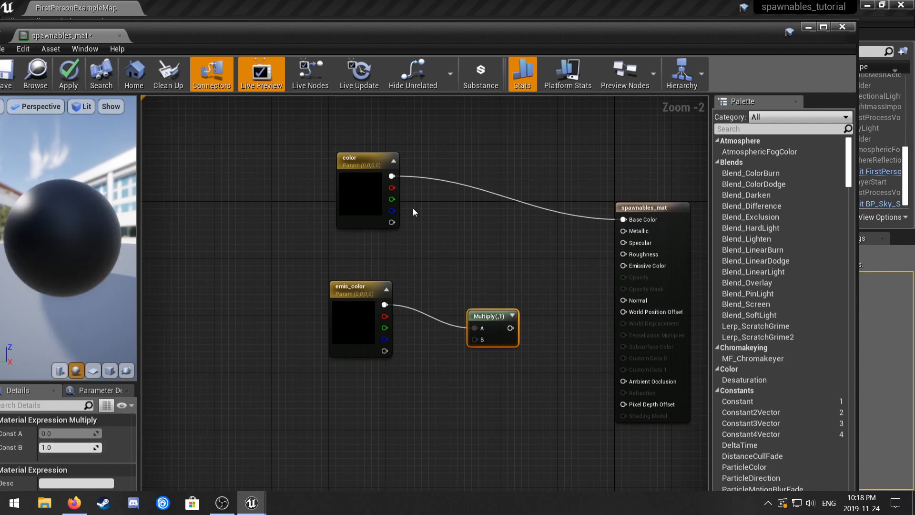
left_click_drag(466, 48, 495, 42)
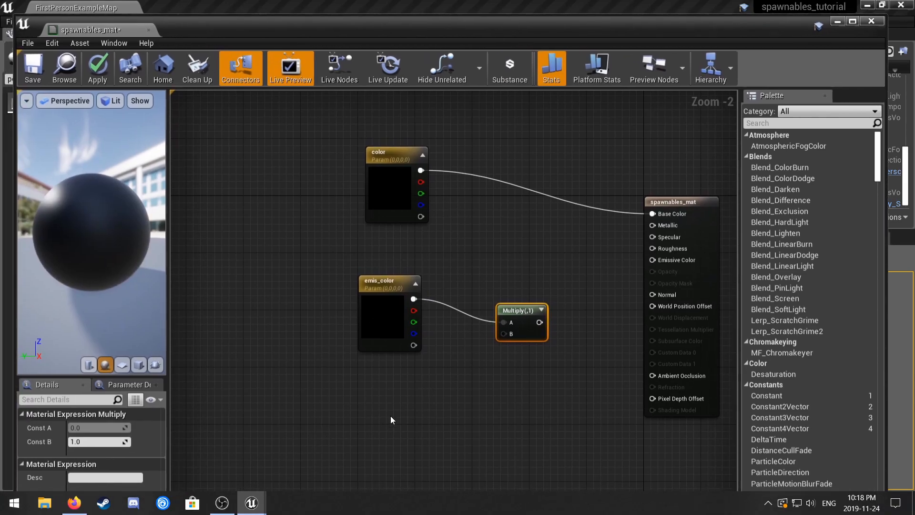
left_click(392, 417)
left_click(416, 397)
left_click_drag(451, 417, 653, 260)
left_click(538, 307)
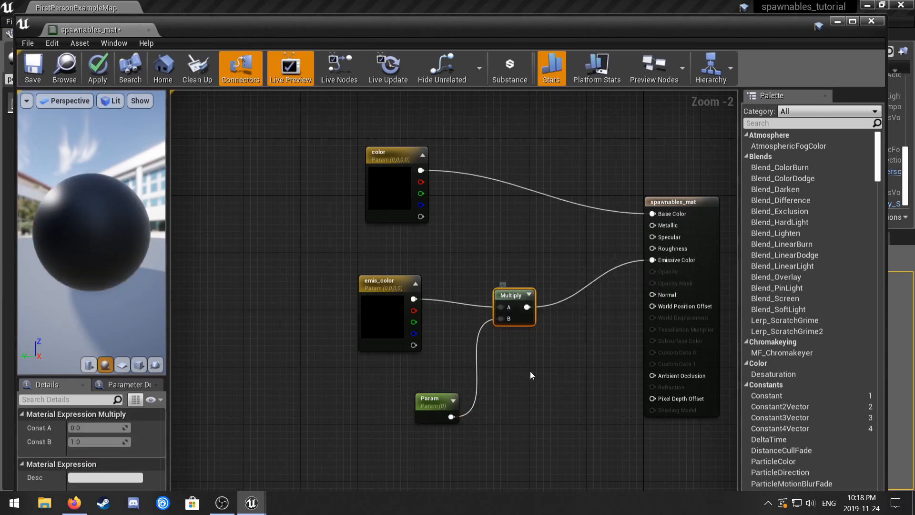
right_click_drag(533, 359, 536, 312)
right_click_drag(544, 350, 526, 322)
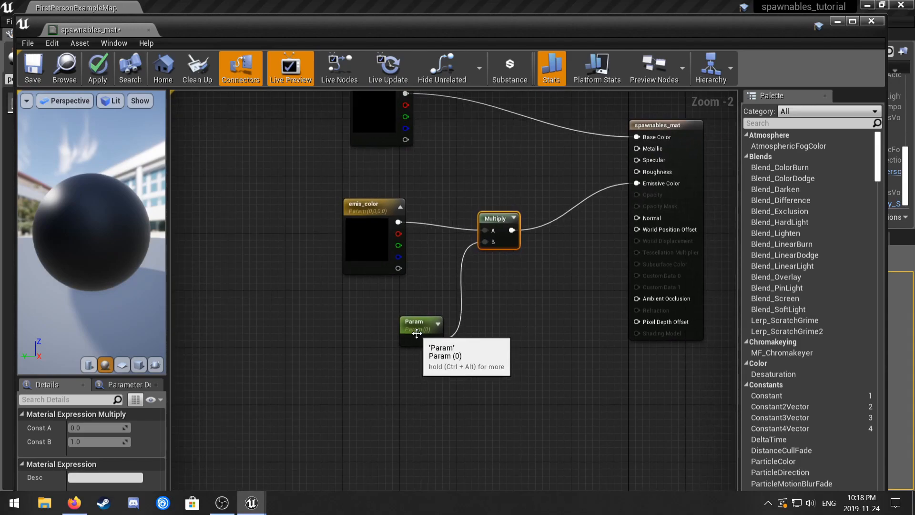
left_click(409, 317)
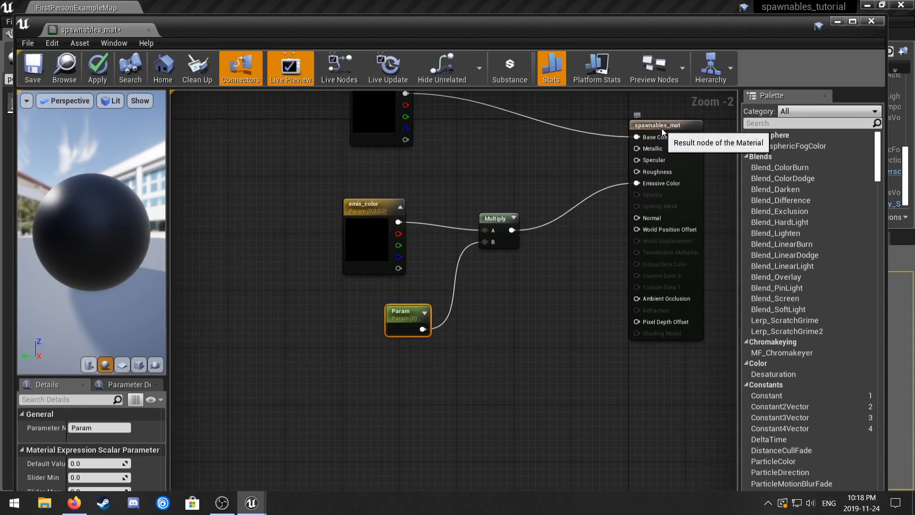
- Set the blend mode of the spawnables_mat material to Translucent
left_click(641, 128)
left_click_drag(384, 30, 417, 5)
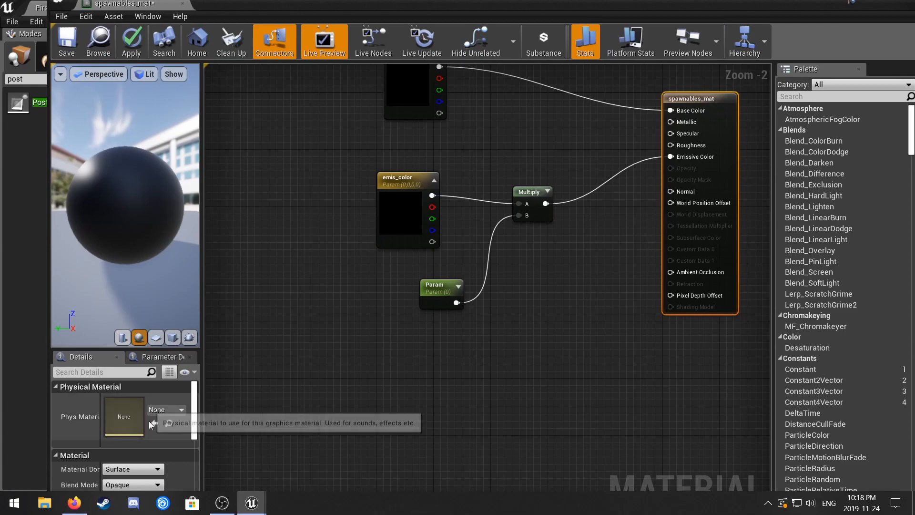
scroll(124, 420, "down", 2)
left_click(133, 428)
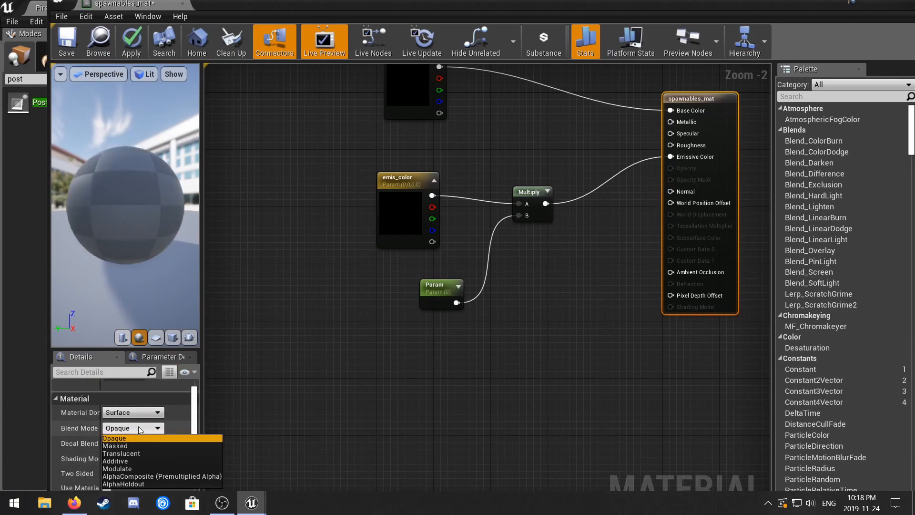
left_click(139, 453)
- Add a scalar parameter named opacity and connect it to the material's Opacity input
left_click(518, 342)
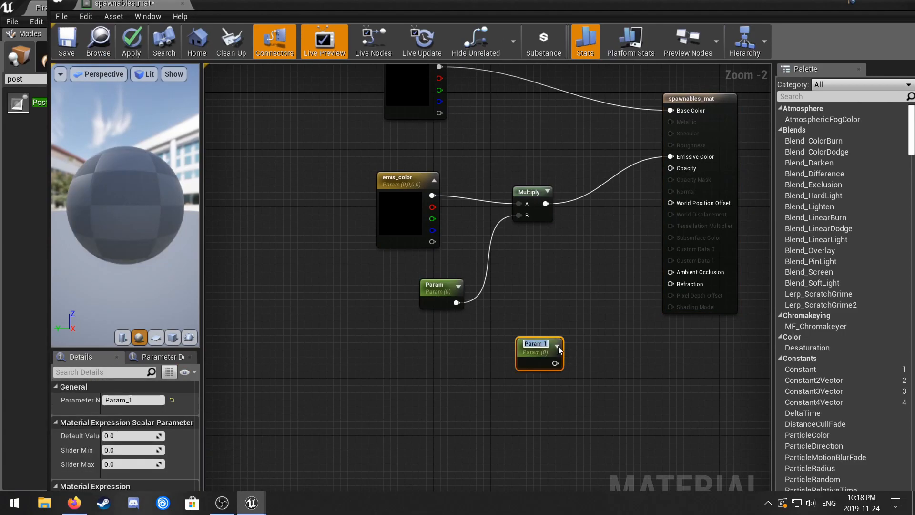
type("o")
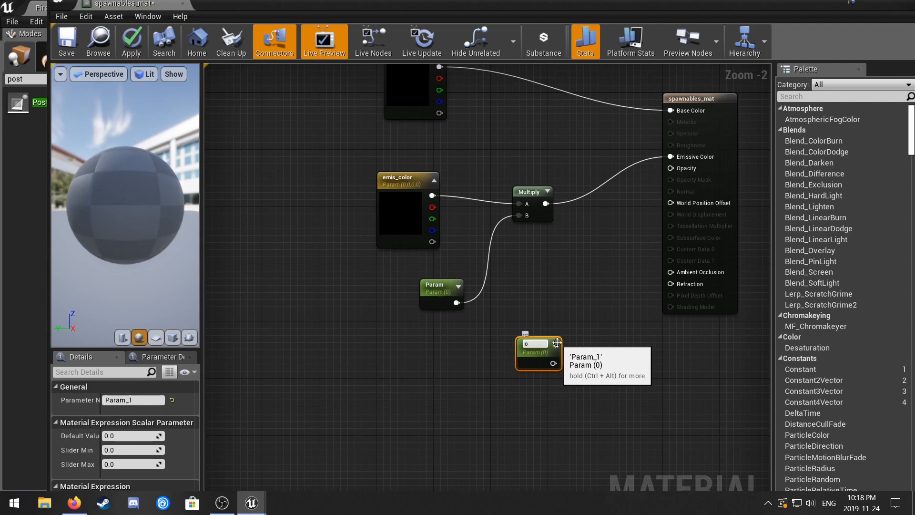
type("pacity")
key("Return")
left_click_drag(554, 361, 679, 173)
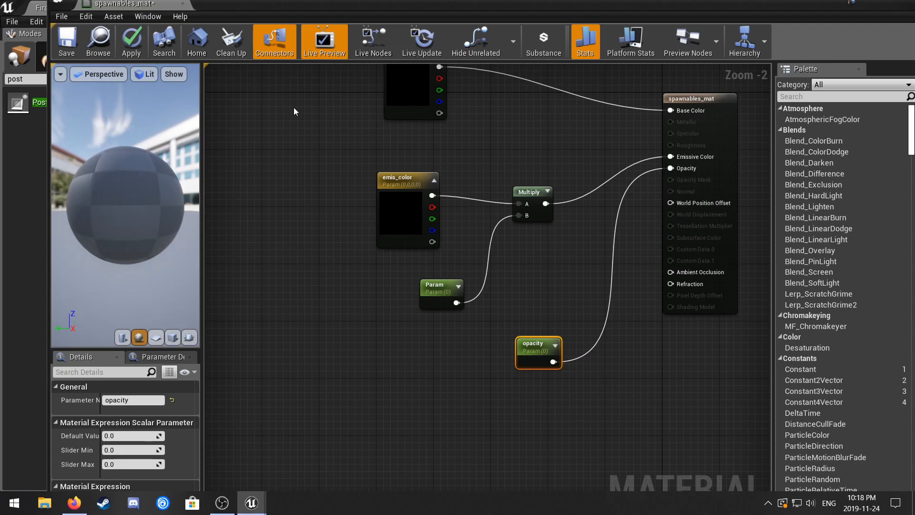
- Save the spawnables_mat material and close its editor
left_click(66, 43)
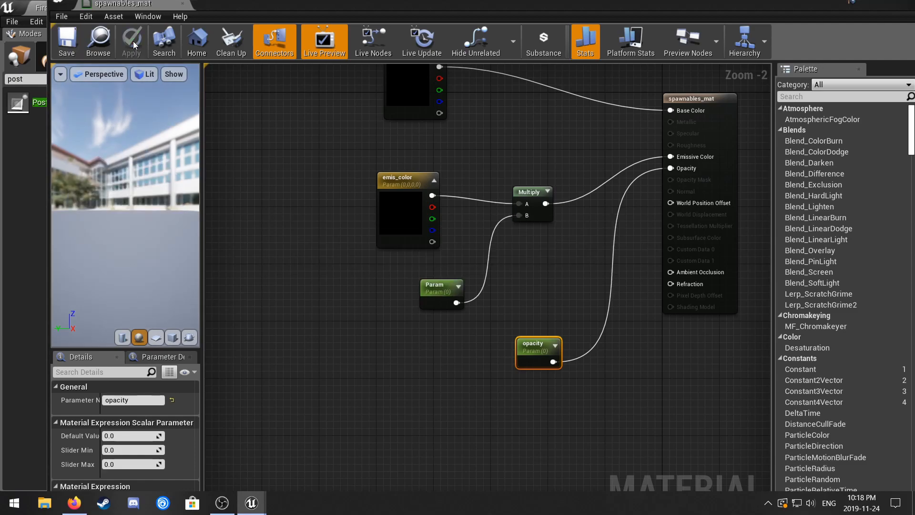
left_click_drag(816, 2, 760, 27)
left_click(852, 20)
left_click(519, 306)
- Create a material instance of spawnables_mat named good_spawnable
right_click(404, 208)
left_click(460, 221)
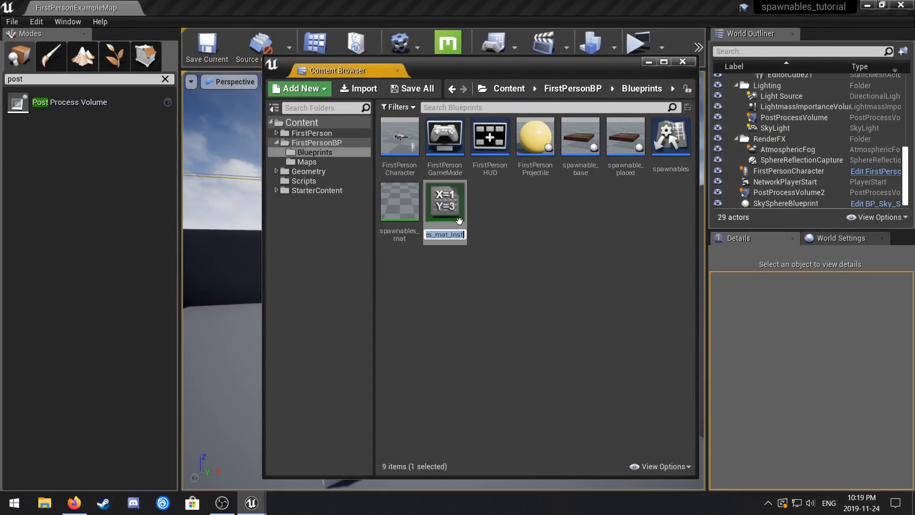
type("good_")
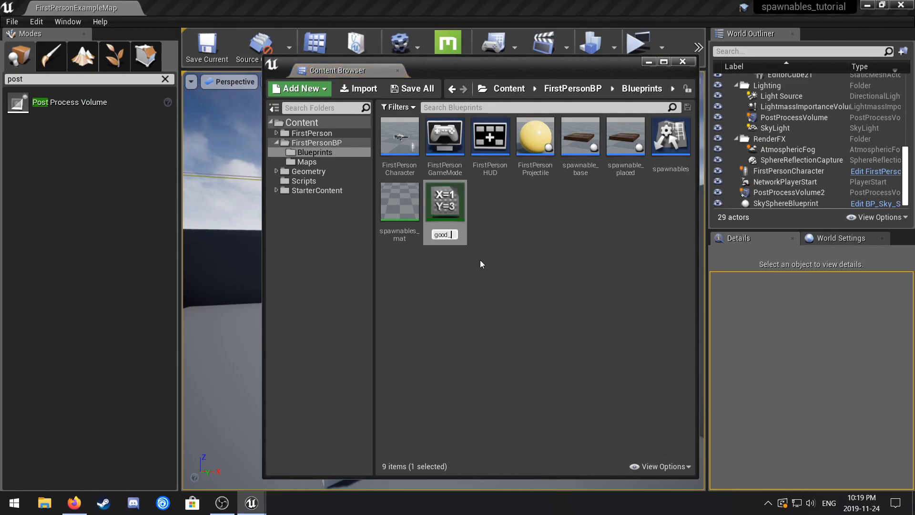
type("spawnable")
key("Return")
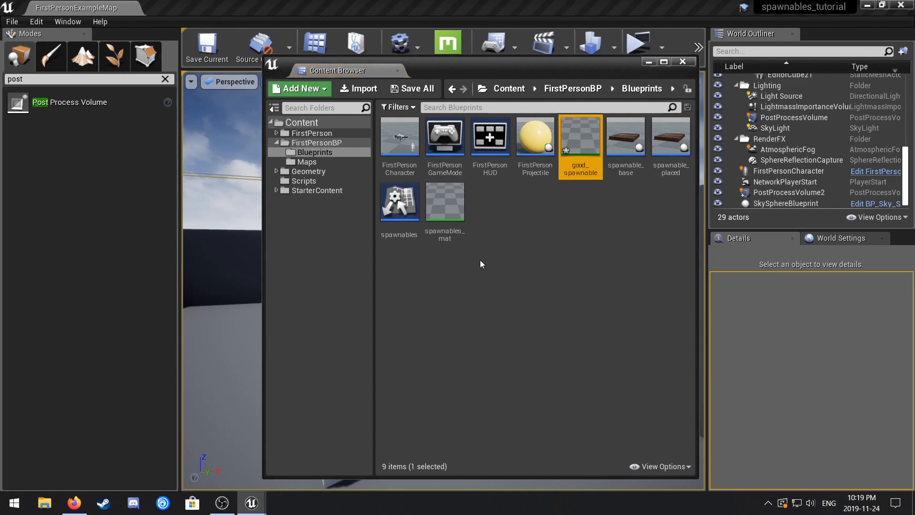
- Create another material instance of spawnables_mat named bad_spawnable
right_click(448, 203)
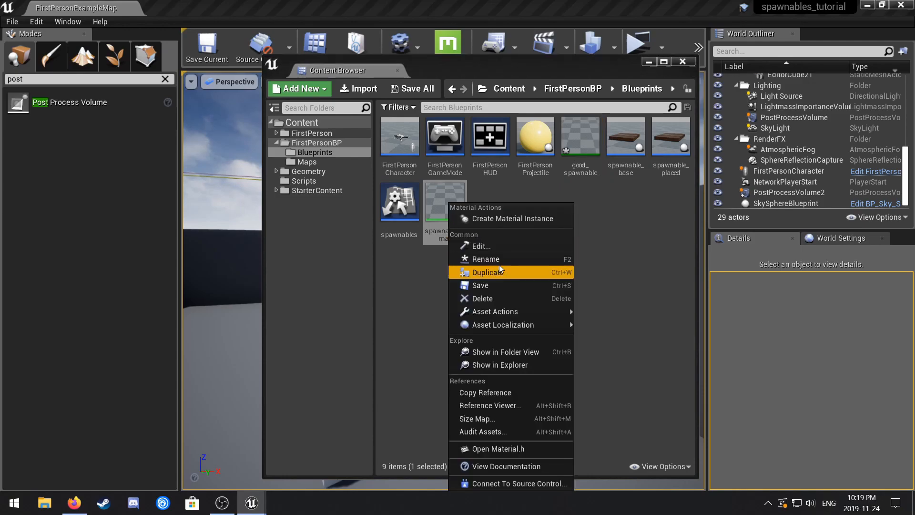
left_click(497, 220)
type("bad_")
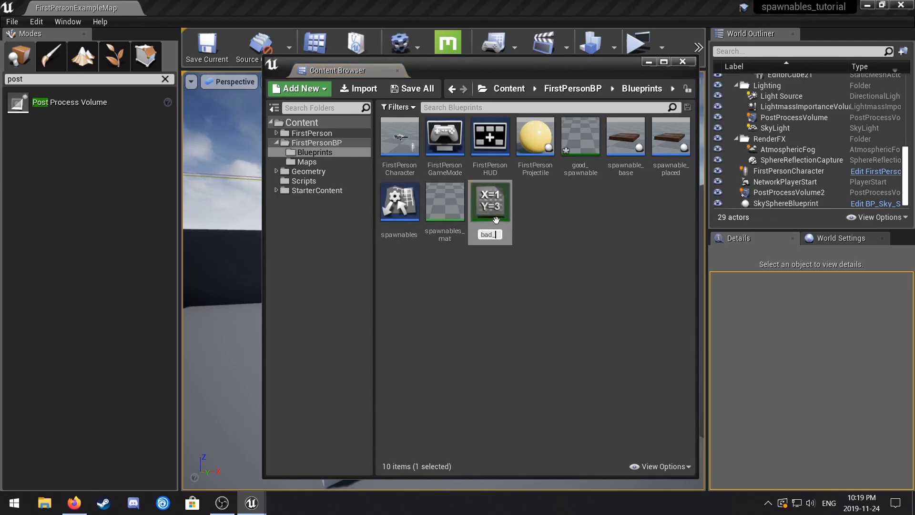
type("spawnable")
key("Return")
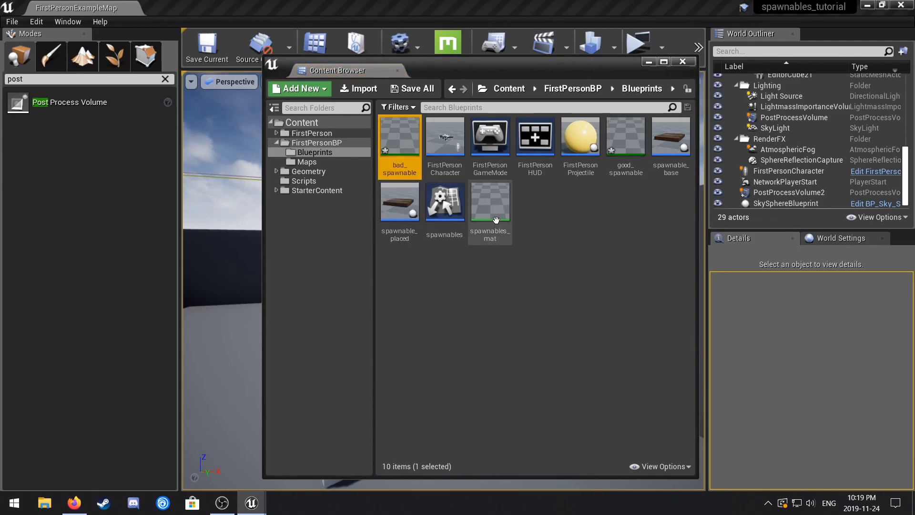
- Open bad_spawnable, enable its color and opacity overrides, and set the opacity to 0.3
double_click(405, 139)
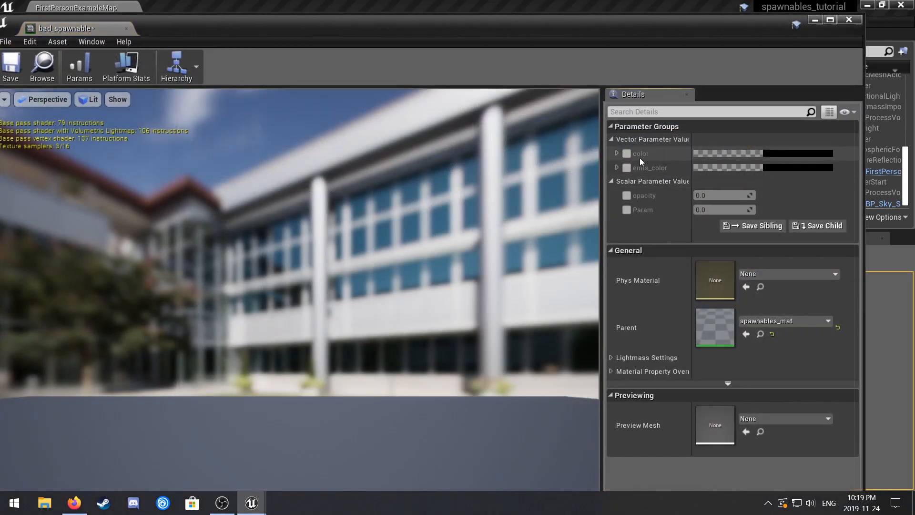
left_click(627, 196)
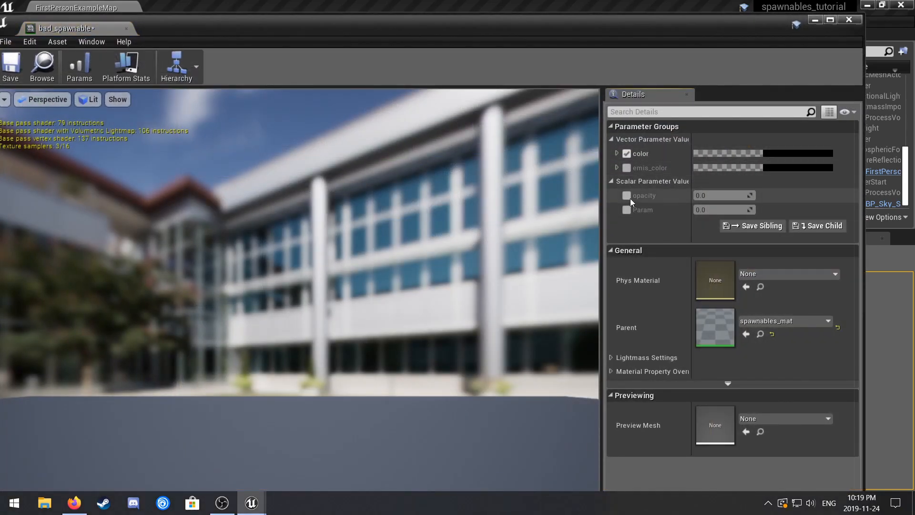
left_click(702, 196)
left_click(709, 197)
type(".3")
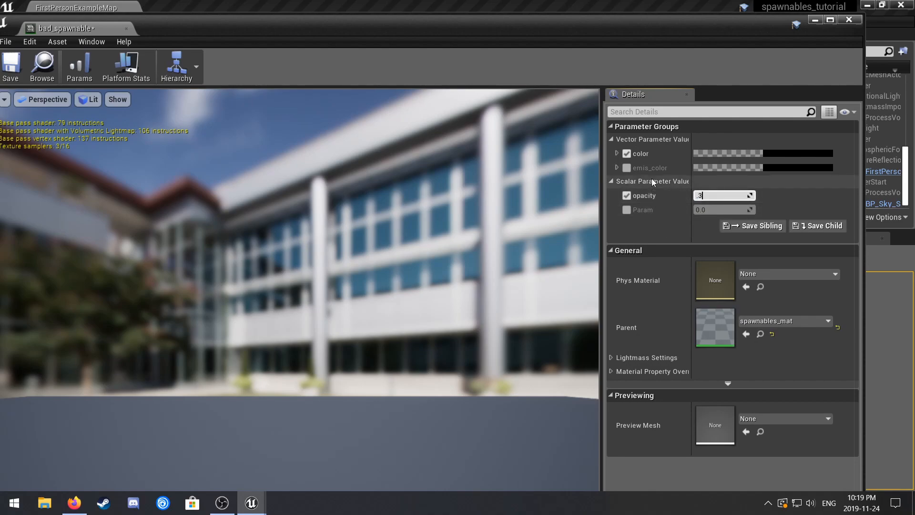
- Set bad_spawnable's color to red with an R value of 1, and save and close the instance
left_click(762, 154)
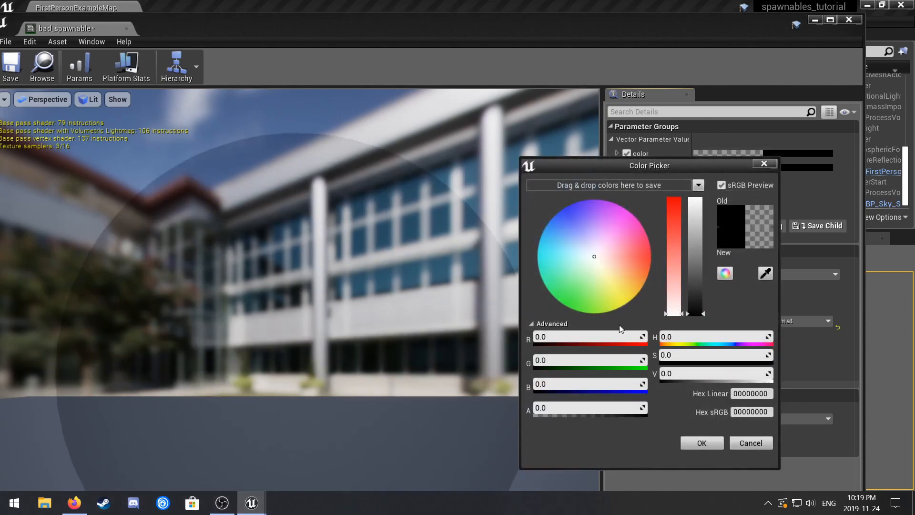
left_click(602, 337)
type("1")
left_click(700, 443)
left_click(10, 65)
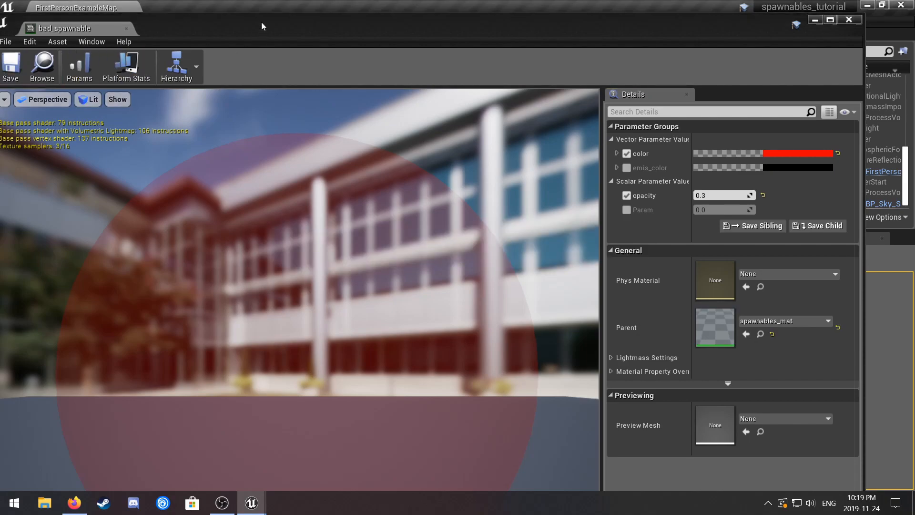
left_click_drag(261, 27, 305, 31)
left_click(887, 25)
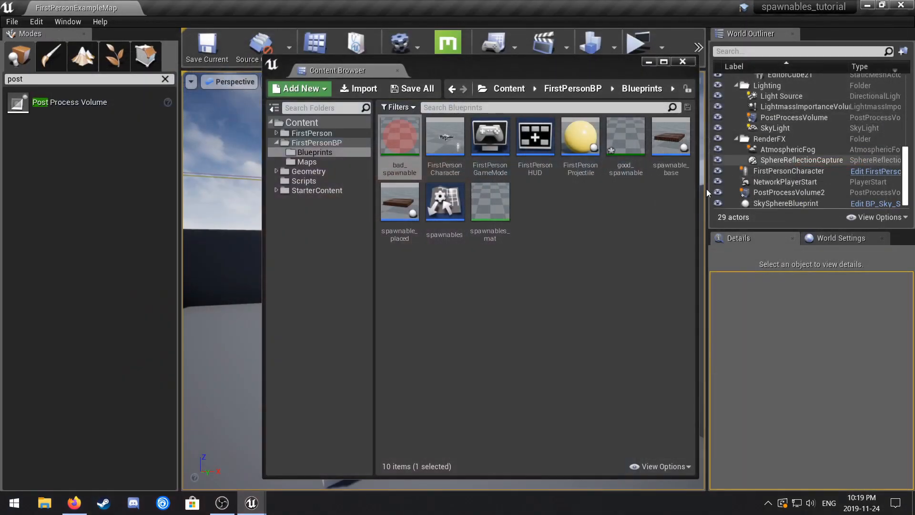
- Open good_spawnable, enable its color override, and set the color to green with a G value of 1
double_click(626, 143)
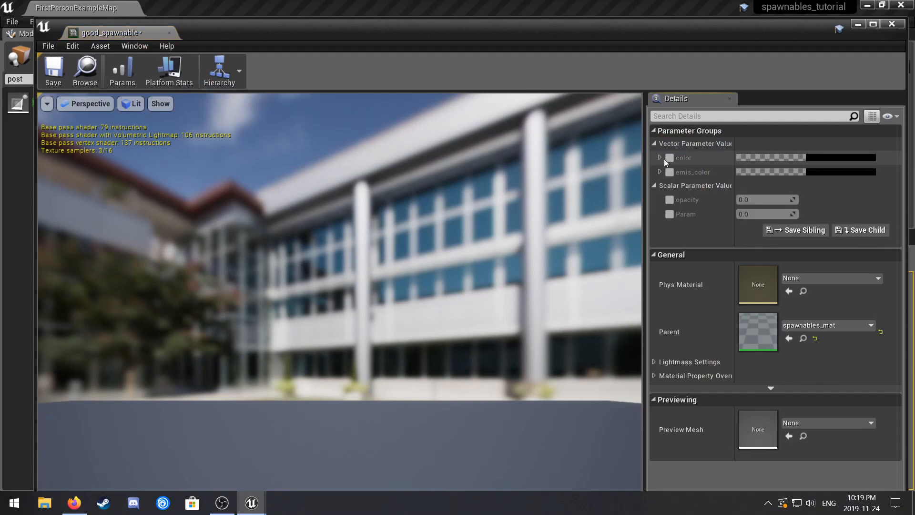
left_click(819, 157)
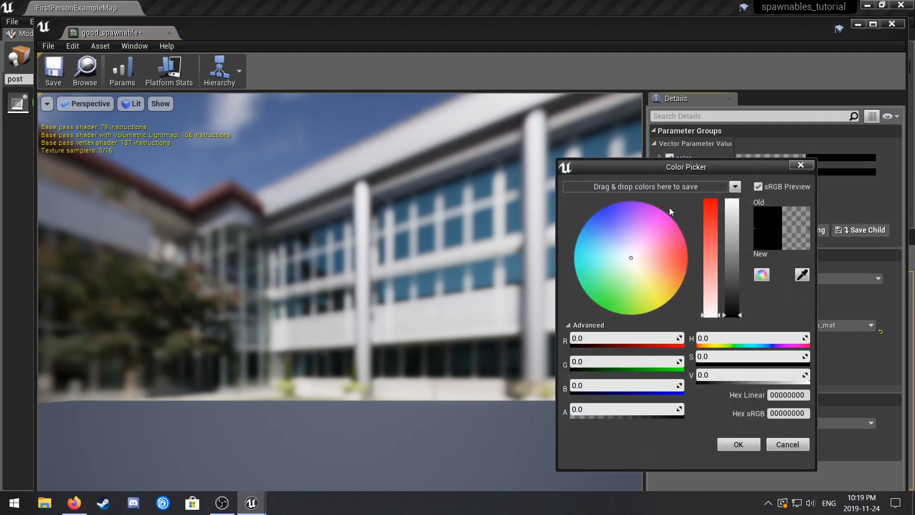
left_click(604, 360)
type("1")
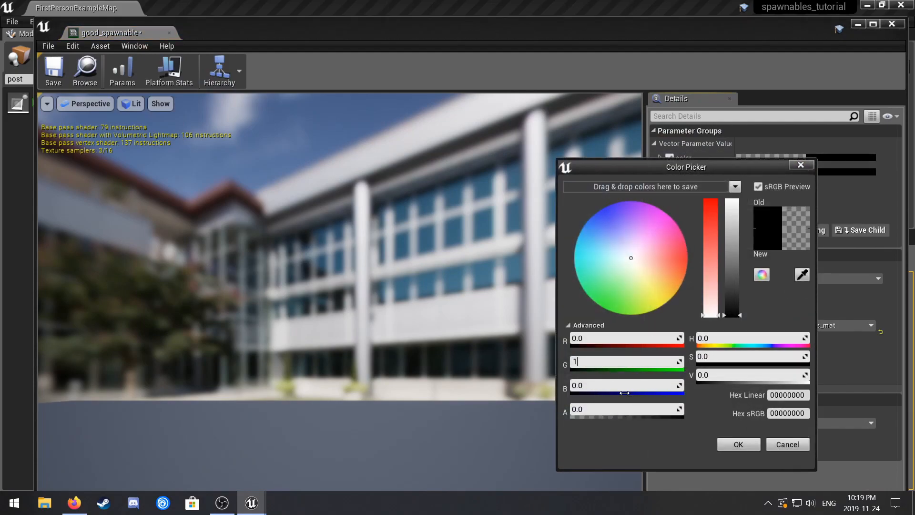
left_click(728, 447)
- Override good_spawnable's opacity with 0.3, and save and close the instance
left_click(753, 199)
type("0.3")
key("Return")
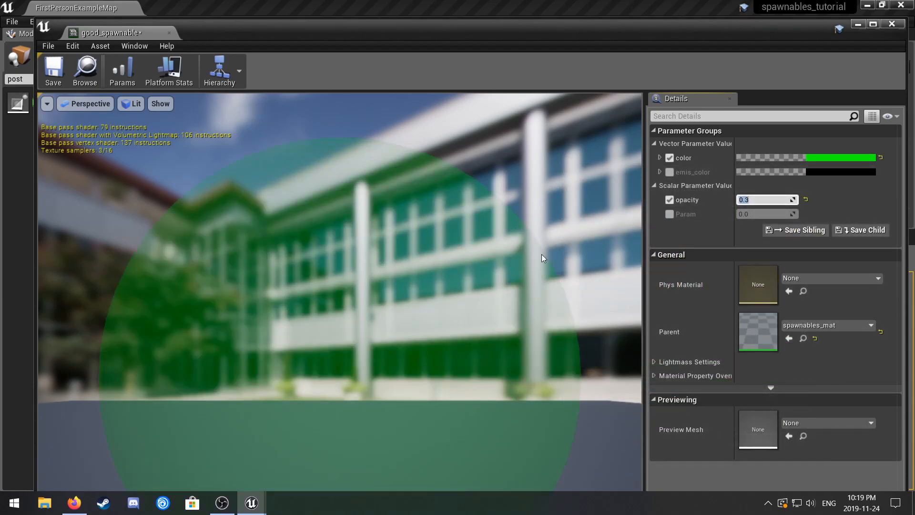
left_click(54, 69)
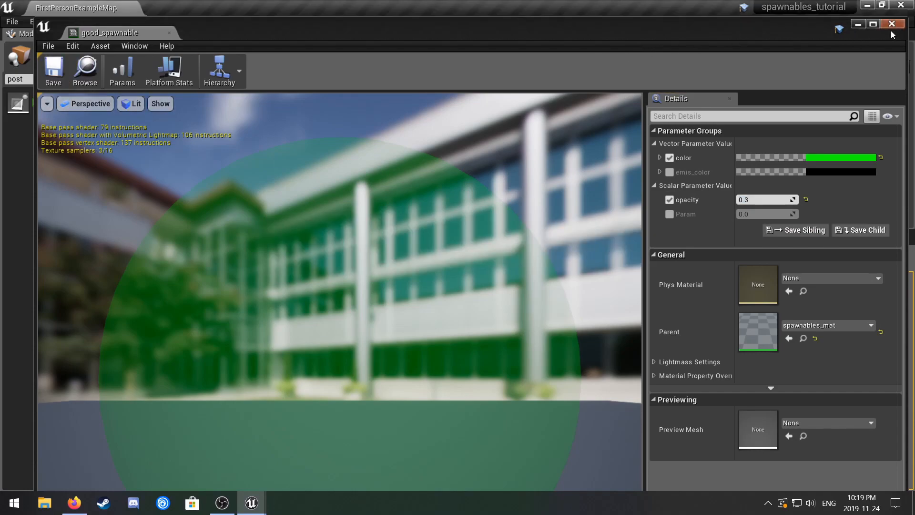
left_click(893, 24)
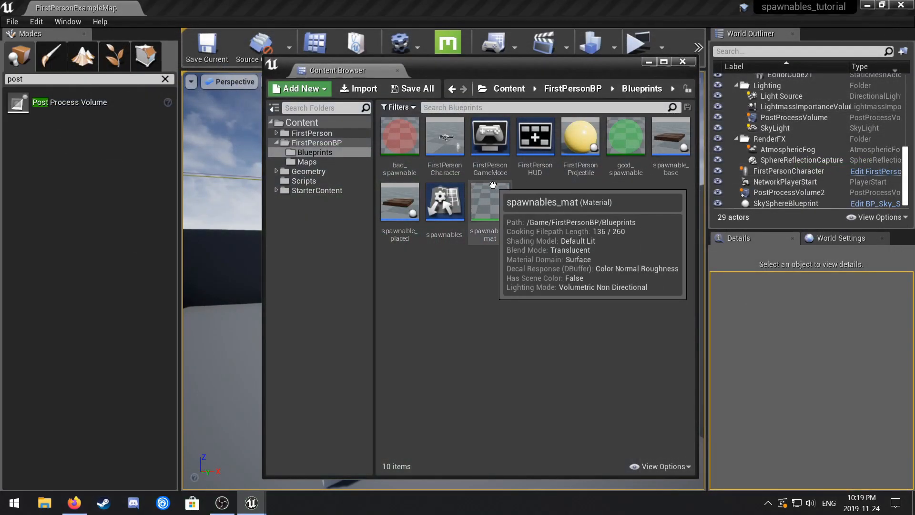
- In the spawnable_base event graph, add a StaticMesh reference and a Set Material node that targets it
double_click(678, 161)
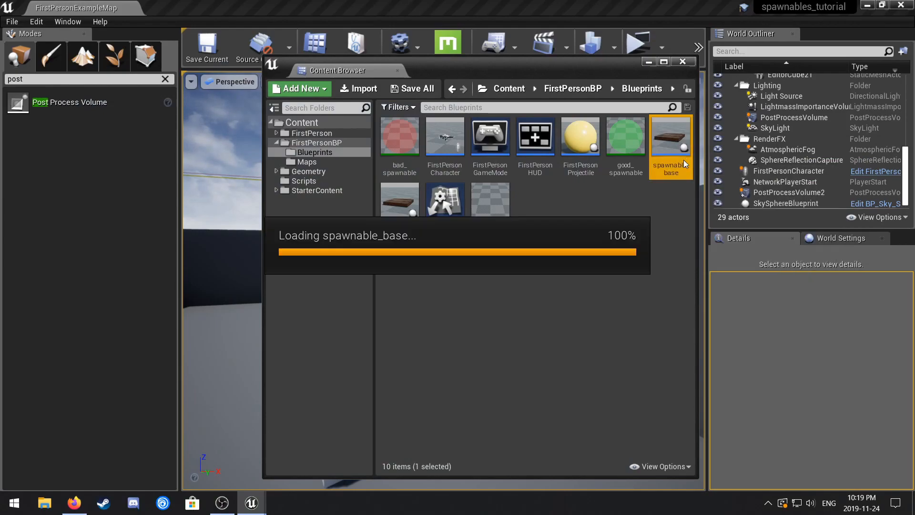
scroll(516, 281, "up", 2)
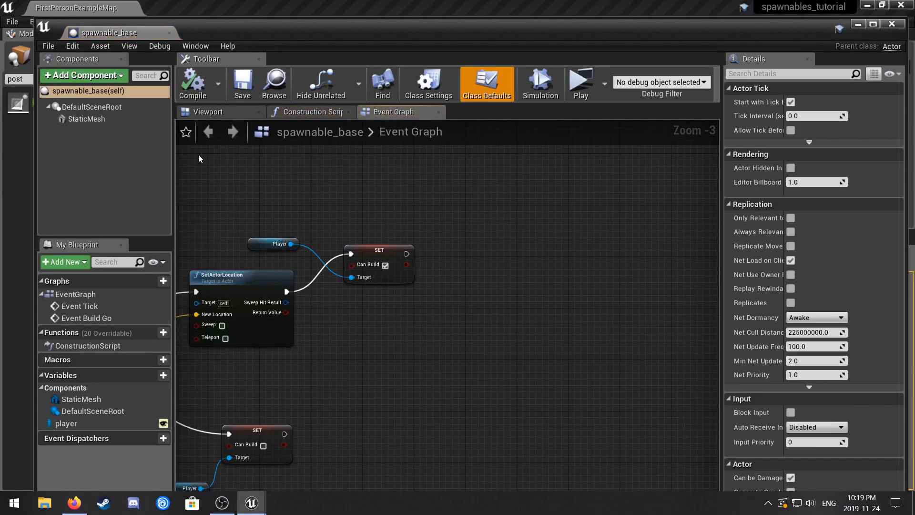
left_click_drag(102, 123, 356, 167)
right_click_drag(406, 137, 410, 222)
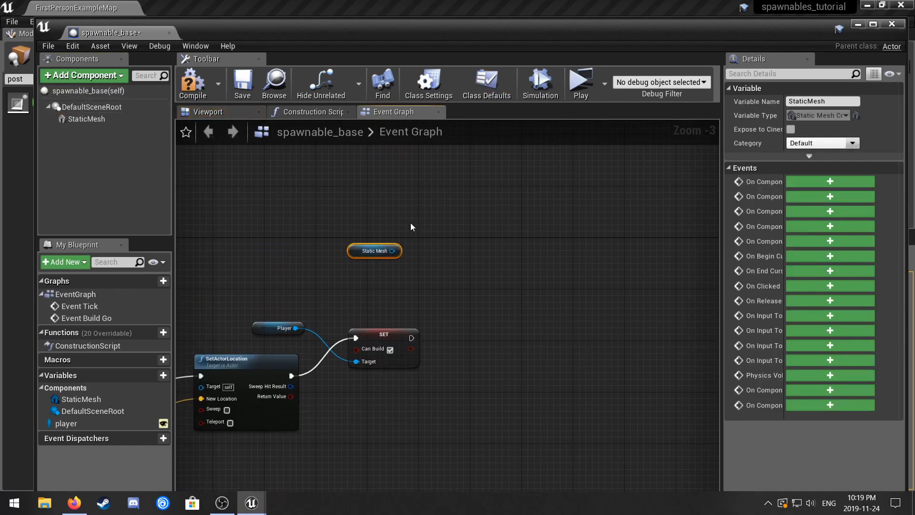
left_click_drag(394, 245, 502, 270)
type("etmaterial")
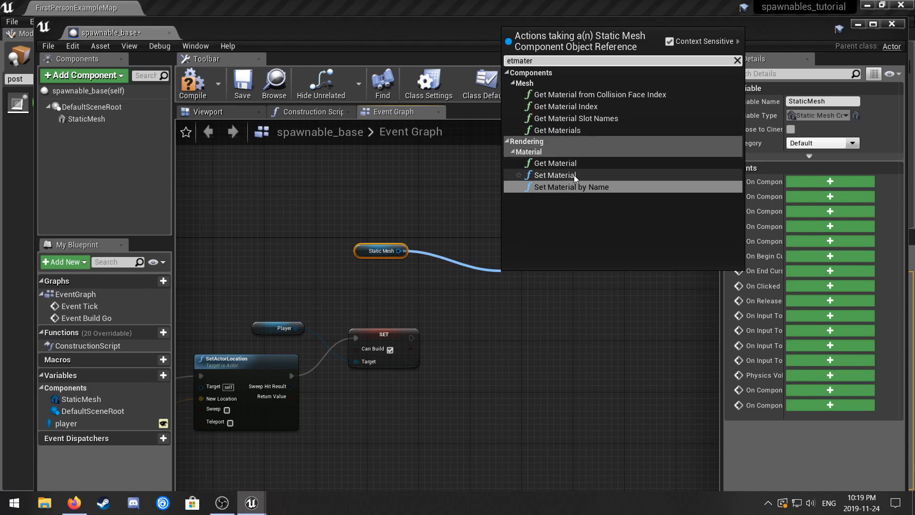
left_click(574, 175)
- Run Set Material after the SET node with Can Build ticked, and choose good_spawnable as its material
left_click_drag(412, 338, 510, 292)
left_click(531, 332)
type("g")
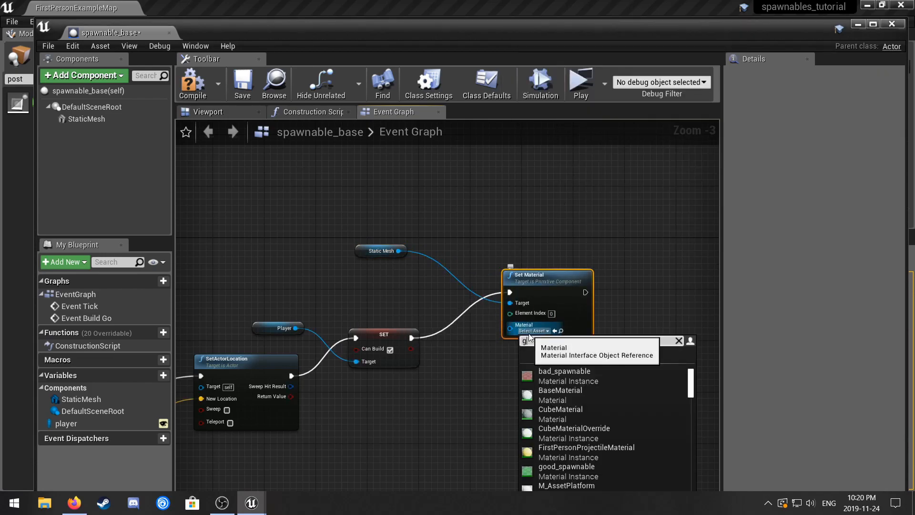
type("ood")
left_click(572, 378)
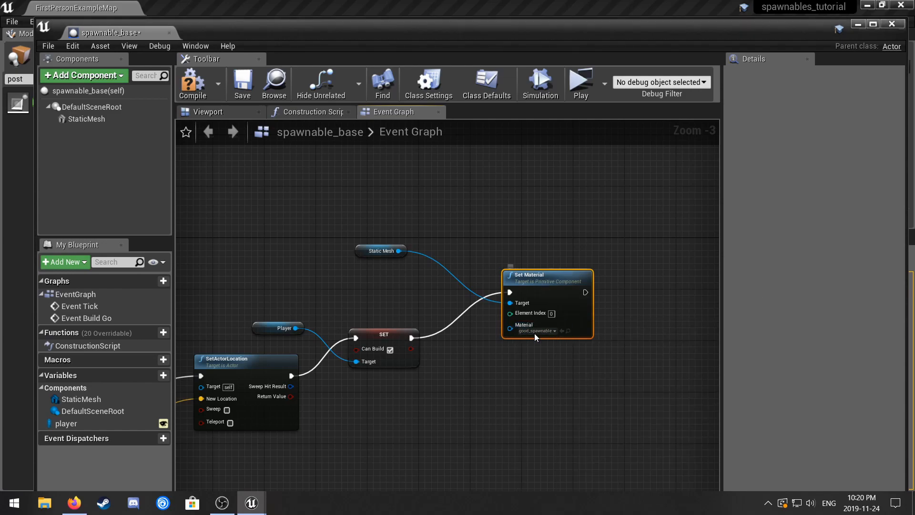
- Move the Static Mesh and Set Material nodes up, and move the False branch's Can Build SET and Player nodes down to make room
left_click_drag(534, 289, 533, 270)
left_click_drag(366, 254, 392, 245)
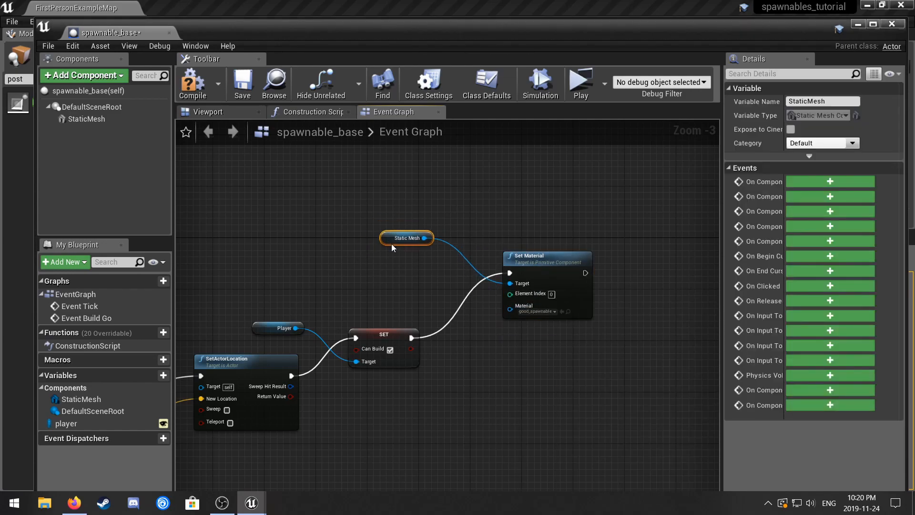
right_click_drag(441, 386, 565, 298)
scroll(553, 327, "down", 2)
right_click_drag(486, 393, 440, 346)
scroll(440, 347, "up", 1)
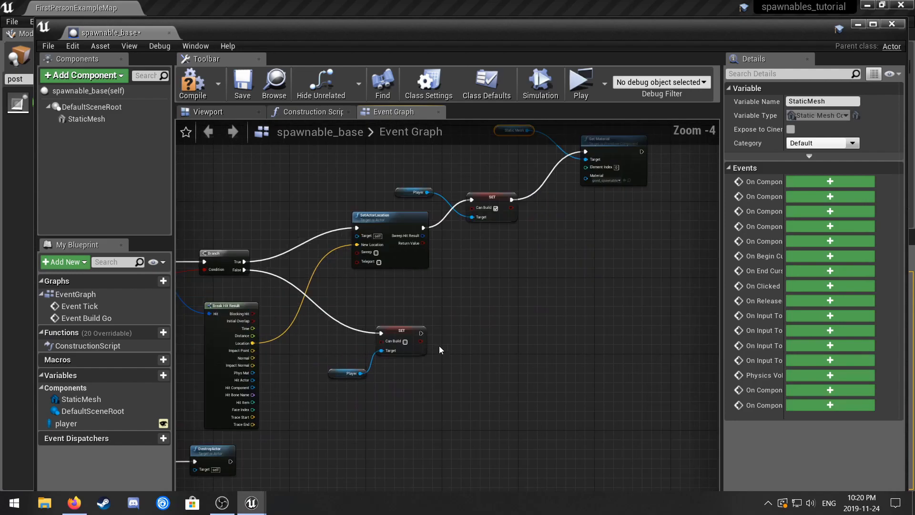
scroll(439, 347, "up", 1)
scroll(308, 366, "down", 1)
left_click_drag(296, 349, 382, 380)
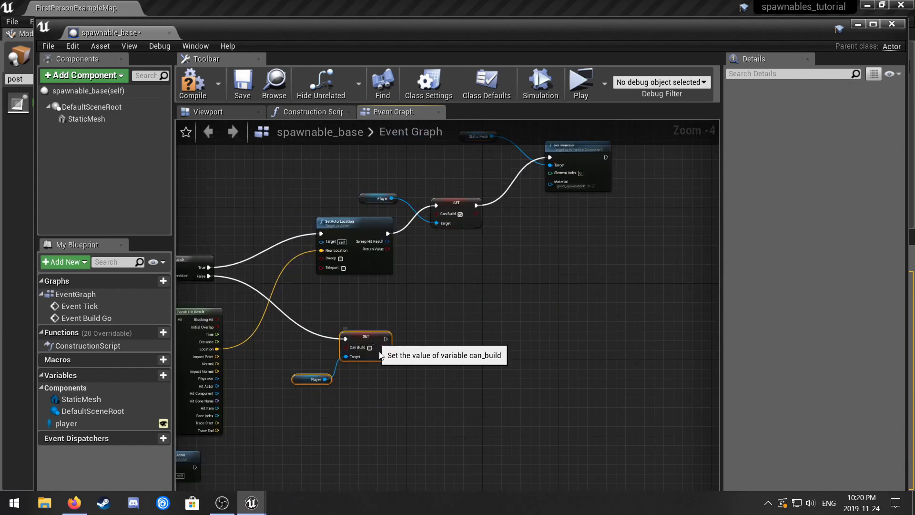
left_click_drag(378, 335, 373, 387)
left_click(426, 331)
- Compile and save the spawnable_base blueprint
right_click_drag(534, 264, 511, 334)
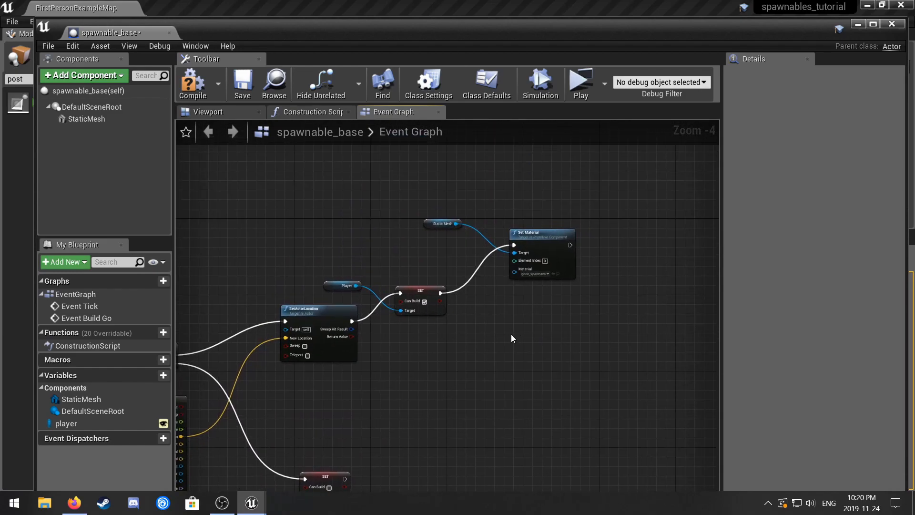
left_click(192, 82)
left_click(239, 91)
- Add a Box Collision component under DefaultSceneRoot in the spawnable_base viewport
left_click_drag(510, 30, 601, 52)
right_click_drag(518, 254, 449, 219)
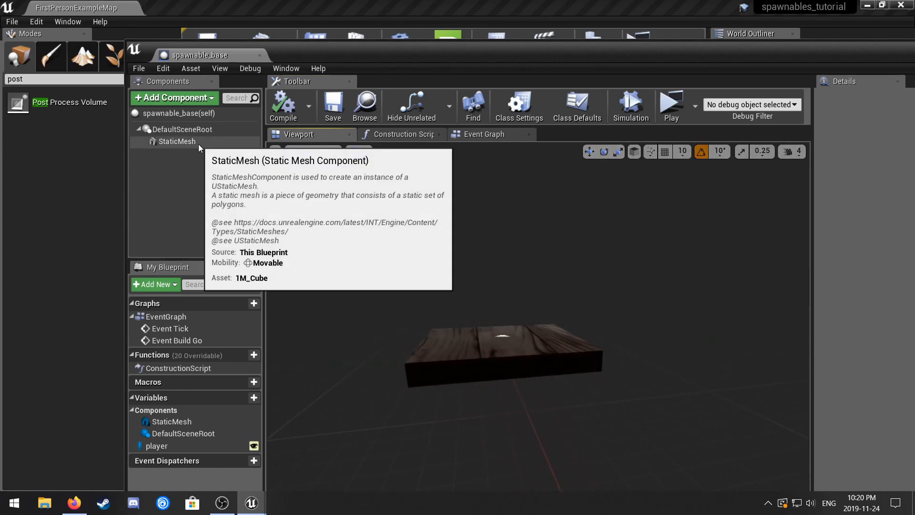
left_click(191, 130)
left_click(176, 98)
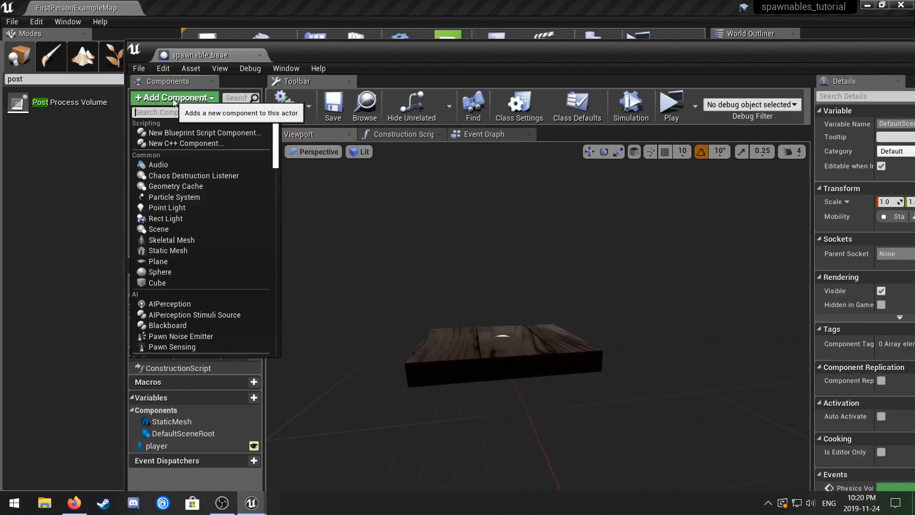
type("box")
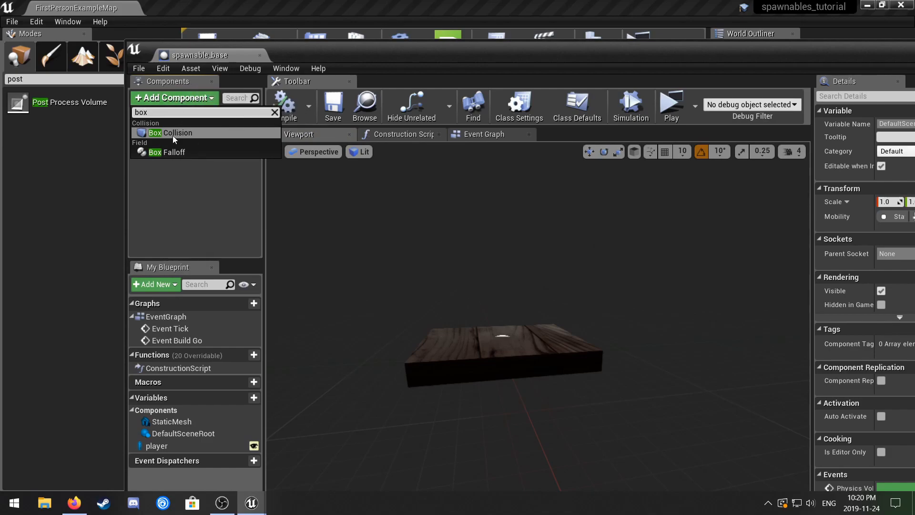
left_click(174, 138)
- Shift the collision box about 26 units in X, flatten it to a Z scale of about 0.11, and raise it about 11 units
right_click_drag(593, 262, 539, 264)
left_click_drag(574, 356, 627, 370)
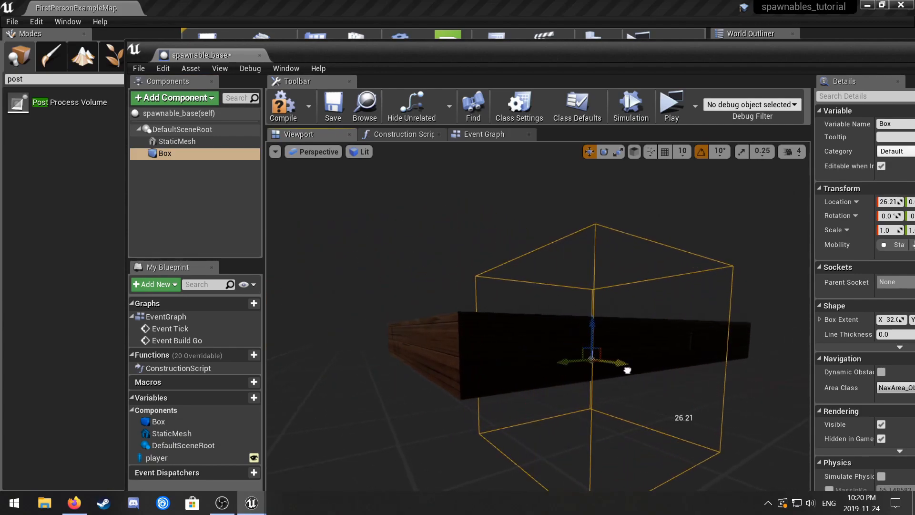
key("r")
mouse_move(595, 329)
left_mouse_down()
mouse_move(595, 356)
mouse_move(592, 311)
left_mouse_up()
key("r")
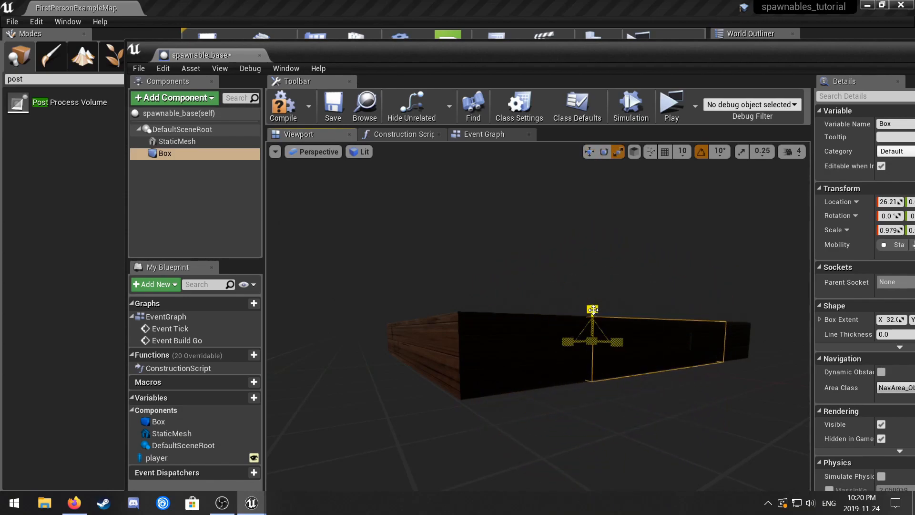
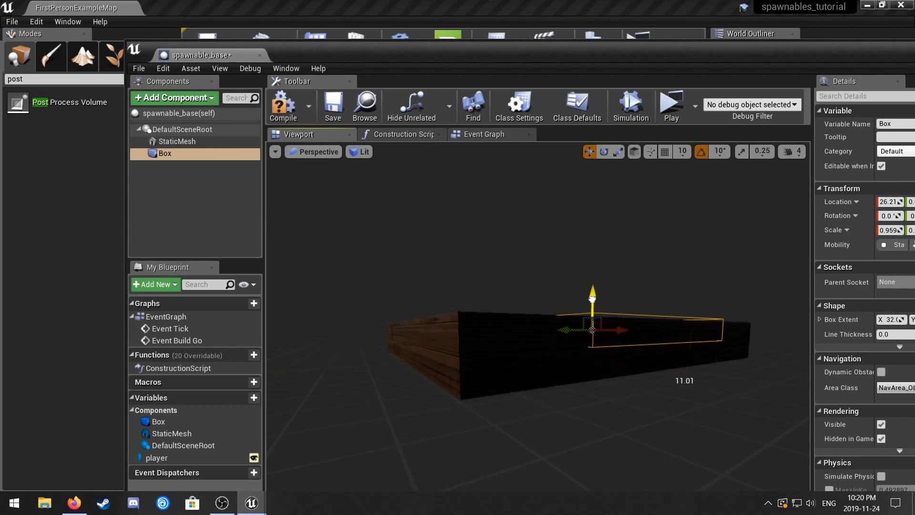
- Centre the collision box over the wooden slab at about X 0.7 and widen it to an X scale of about 1.86
right_click_drag(538, 324, 497, 330)
key("r")
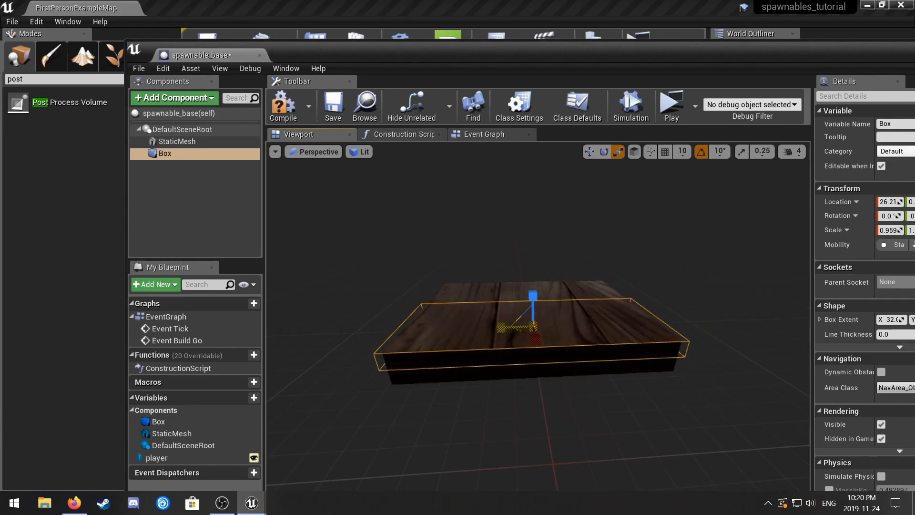
mouse_move(565, 271)
right_mouse_down()
mouse_move(534, 277)
mouse_move(566, 268)
right_mouse_up()
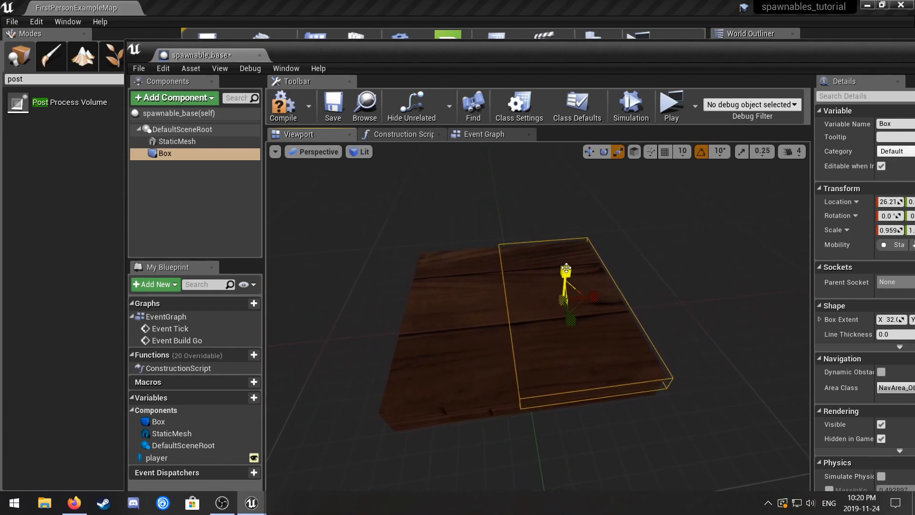
left_click_drag(599, 292, 554, 297)
key("r")
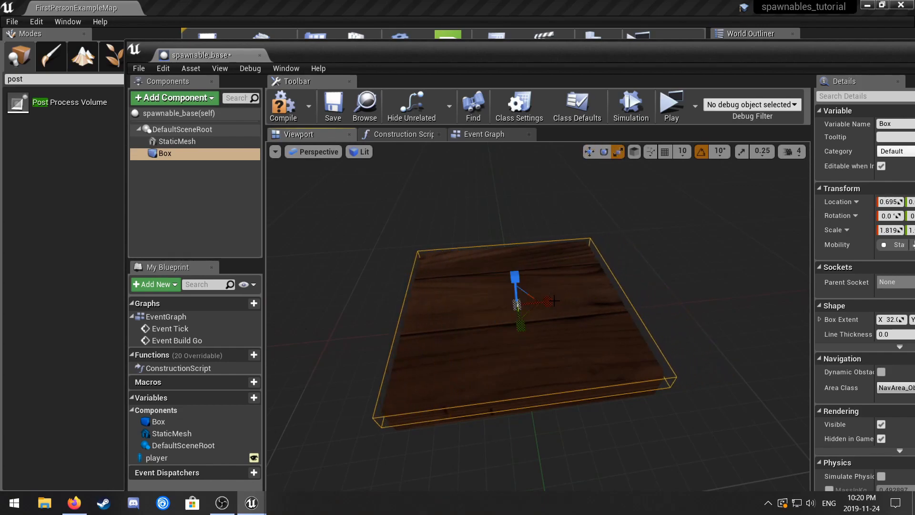
right_click_drag(564, 298, 552, 313)
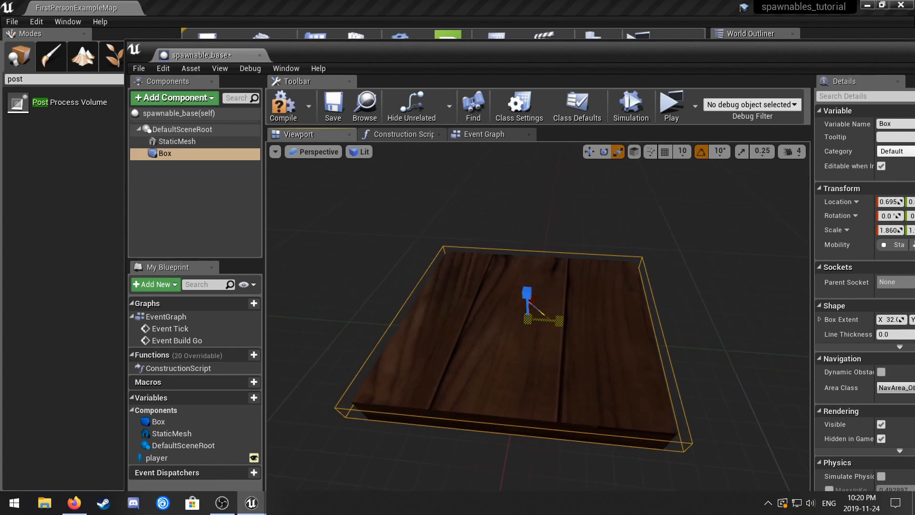
right_click_drag(569, 304, 590, 278)
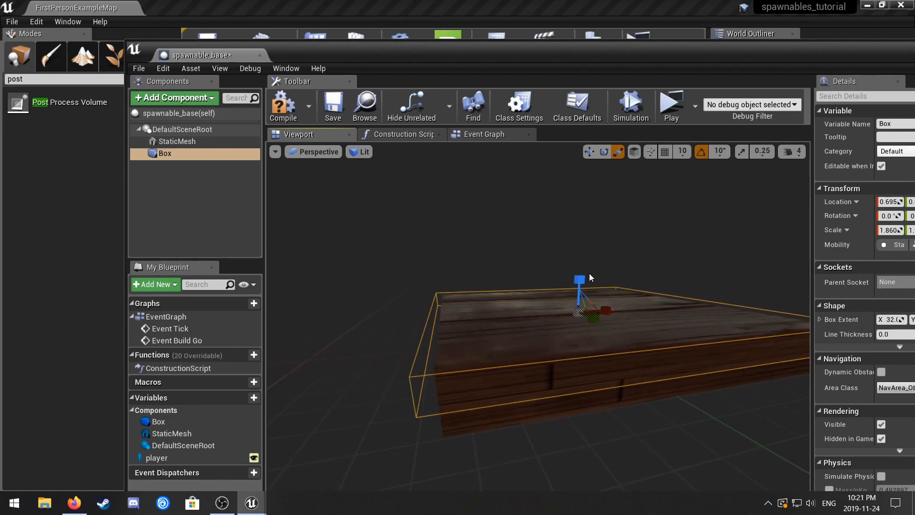
- Check the static mesh's outline against the Box, and enlarge the Box to an X scale of about 1.88
left_click(605, 317)
right_click_drag(541, 358, 530, 368)
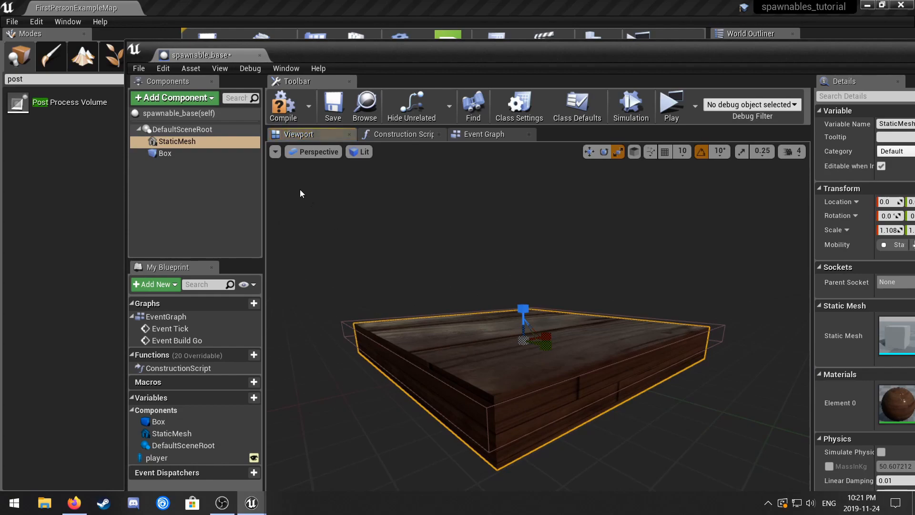
left_click(210, 154)
mouse_move(613, 270)
right_mouse_down()
mouse_move(632, 272)
mouse_move(607, 270)
right_mouse_up()
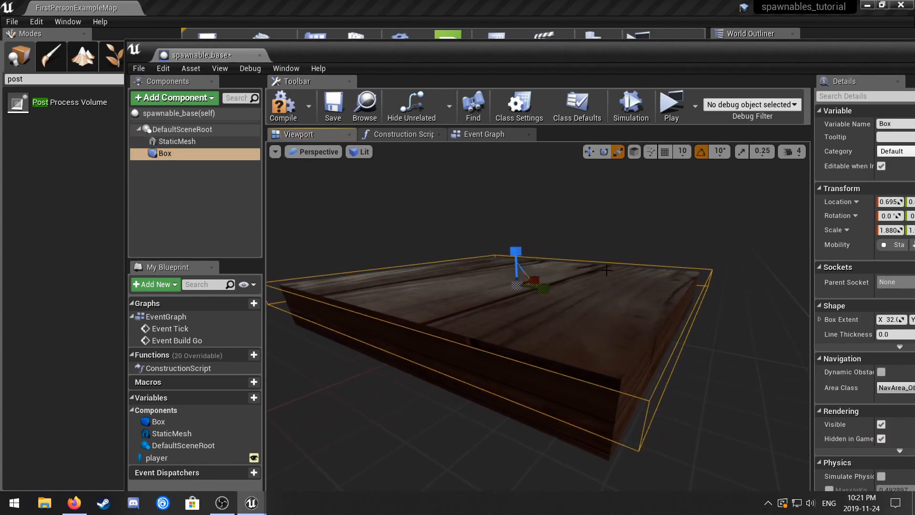
- Set the Box's collision preset to Custom and its object type to boxxer
left_click_drag(514, 55, 382, 32)
scroll(771, 319, "down", 10)
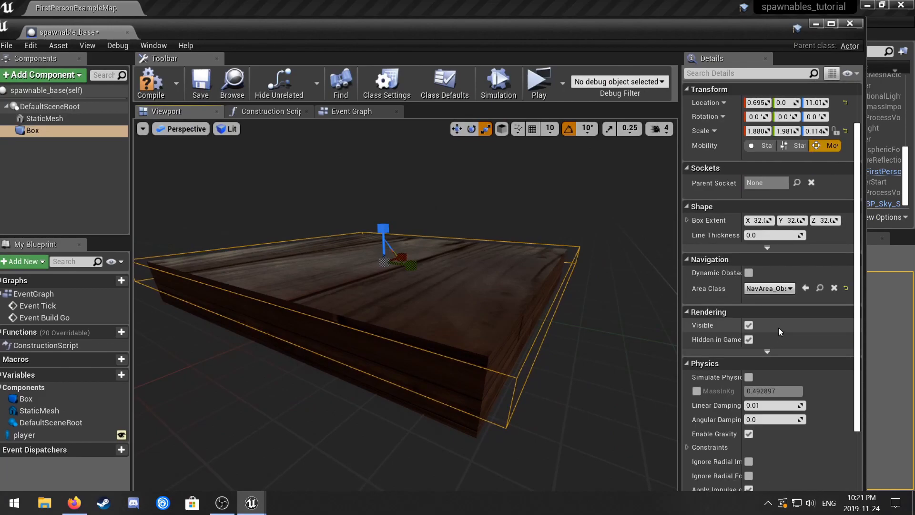
left_click_drag(700, 30, 685, 26)
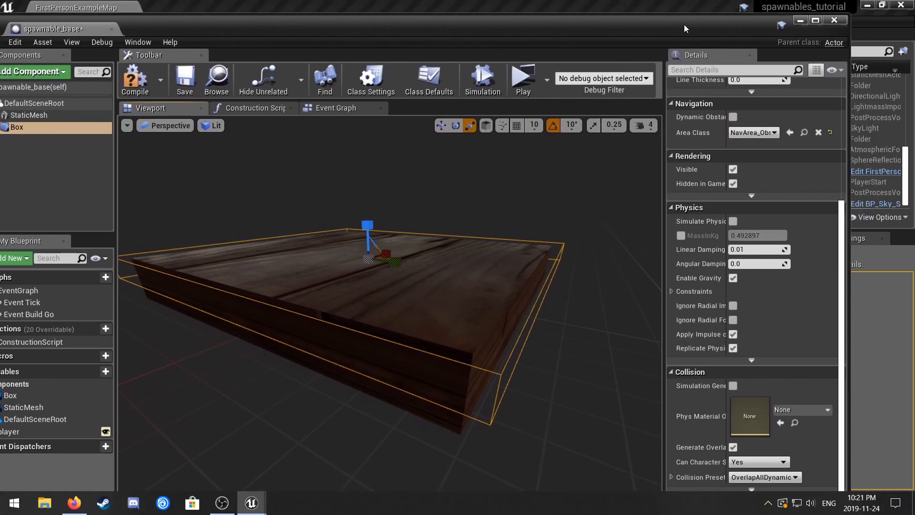
scroll(756, 319, "up", 1)
scroll(753, 345, "down", 3)
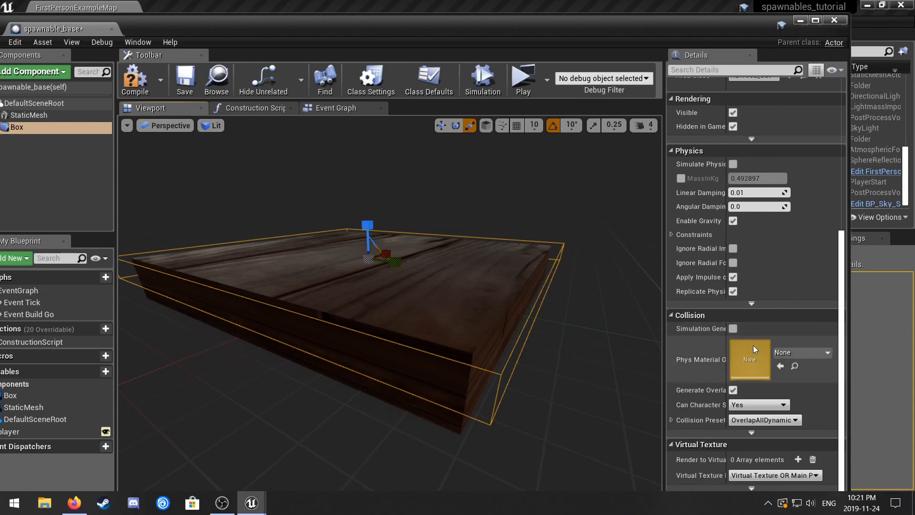
left_click(763, 420)
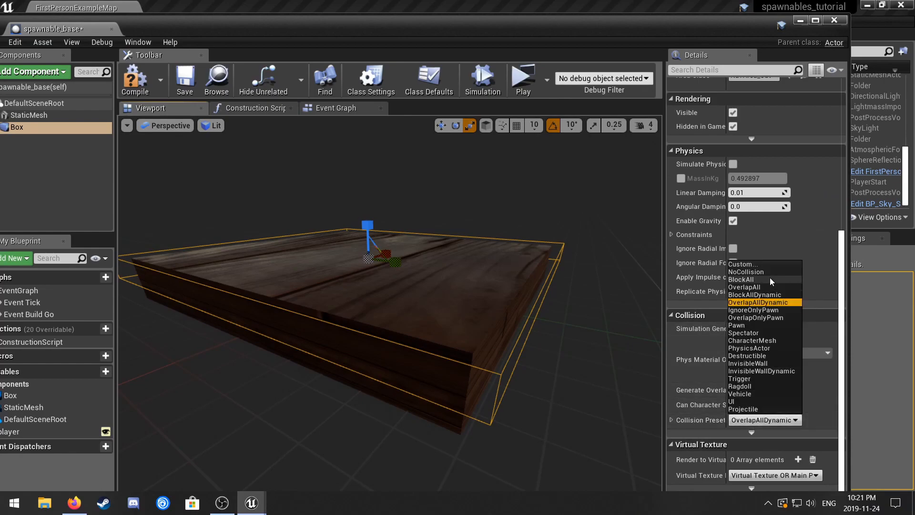
left_click(751, 263)
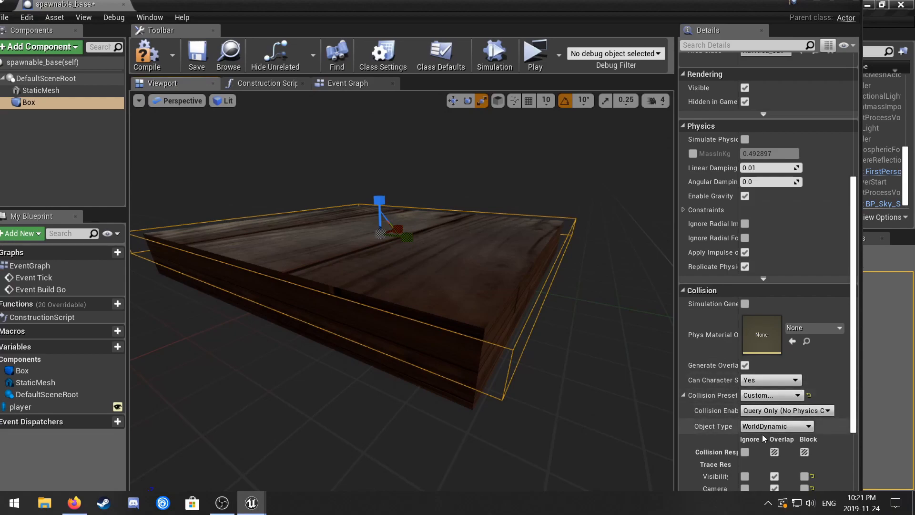
left_click(773, 427)
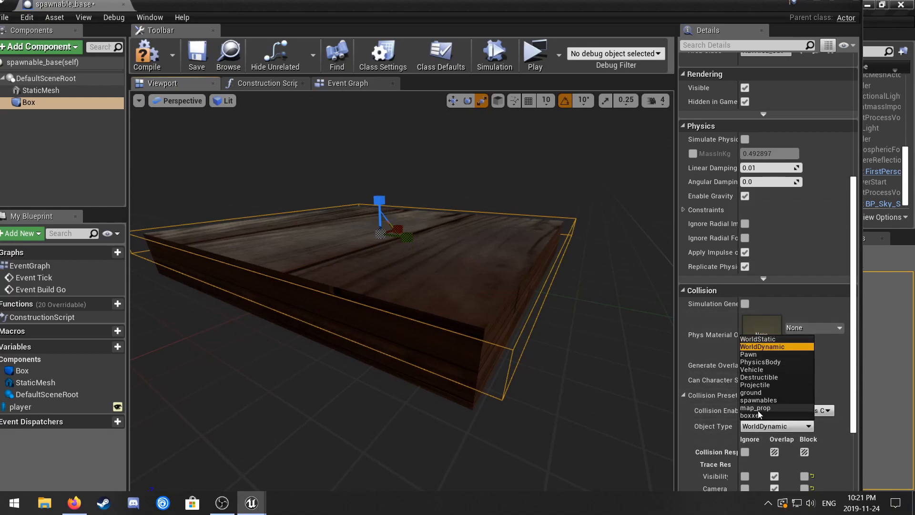
left_click(756, 415)
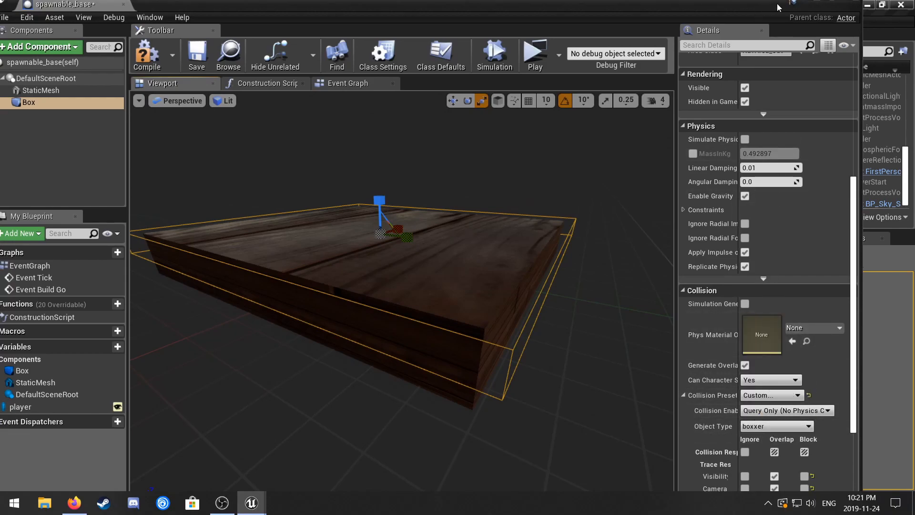
- Make the Box ignore every collision channel except spawnables, map_prop and ground, which are set to Overlap, and compile the blueprint
left_click_drag(738, 5, 757, 34)
scroll(799, 395, "down", 10)
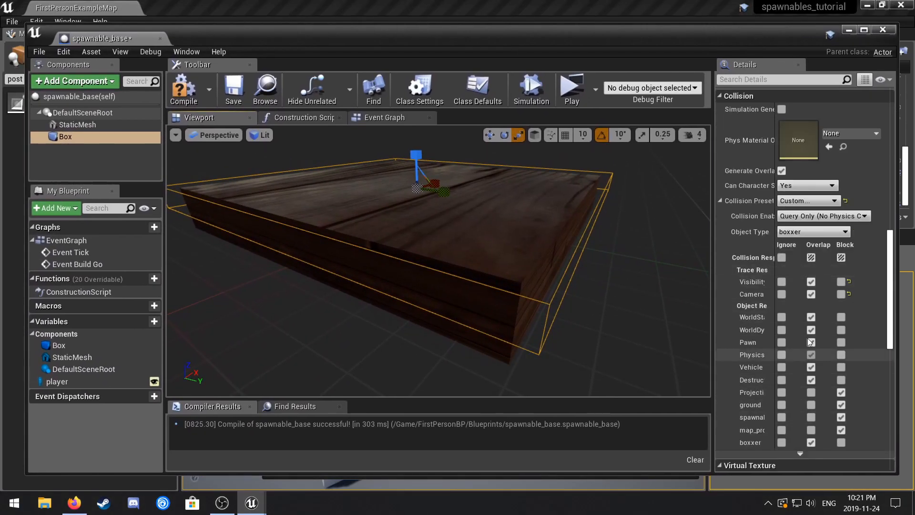
left_click(782, 257)
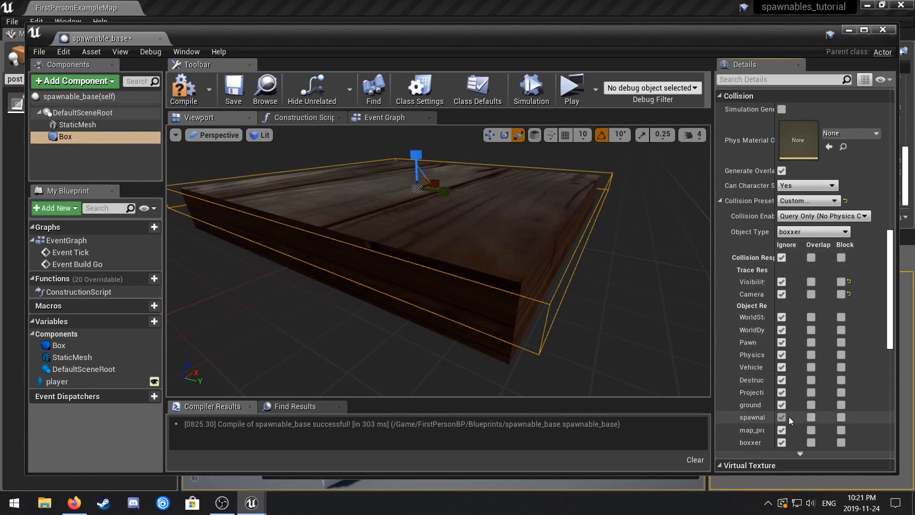
left_click(814, 417)
left_click(811, 431)
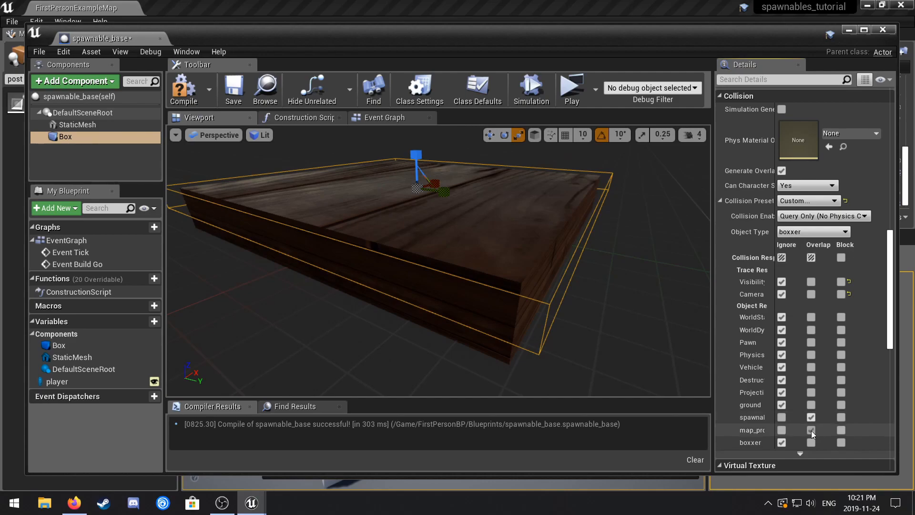
left_click(811, 404)
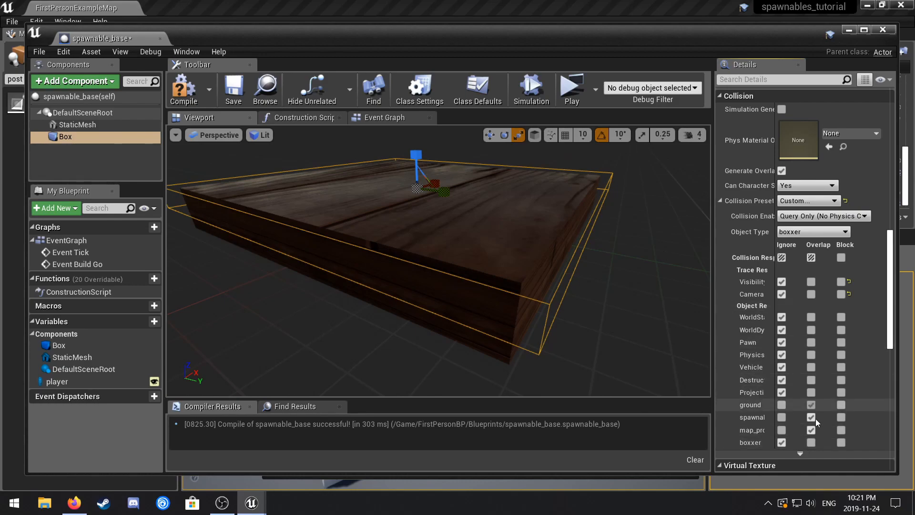
left_click(183, 89)
- In the event graph, move the True branch's Player, SET, Static Mesh and Set Material nodes farther from SetActorLocation
left_click(388, 118)
right_click_drag(604, 331, 552, 347)
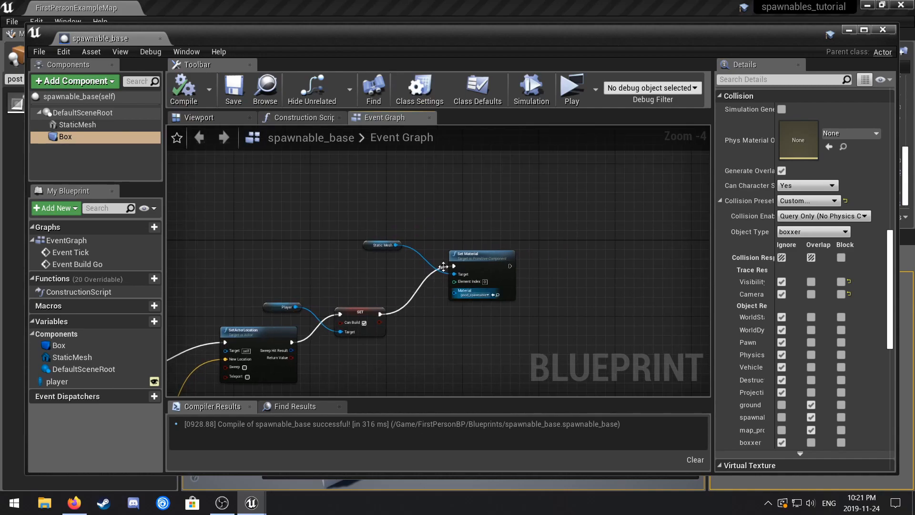
left_click_drag(516, 353, 515, 352)
left_click(277, 307, "ctrl")
left_click_drag(465, 254, 665, 186)
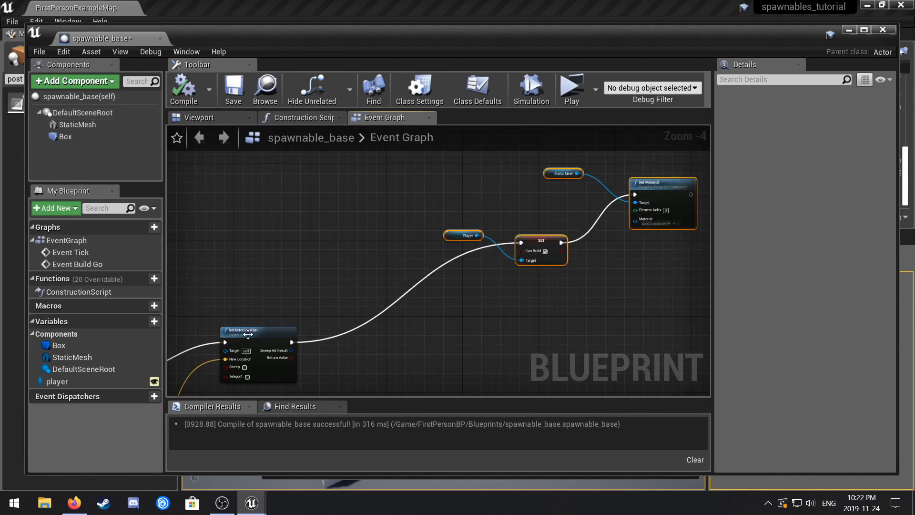
right_click_drag(613, 255, 553, 277)
left_click_drag(610, 209, 637, 196)
right_click_drag(548, 299, 662, 249)
- Add a Box reference above SetActorLocation and connect it to a Get Overlapping Components node
left_click_drag(67, 137, 198, 180)
right_click_drag(248, 186, 322, 231)
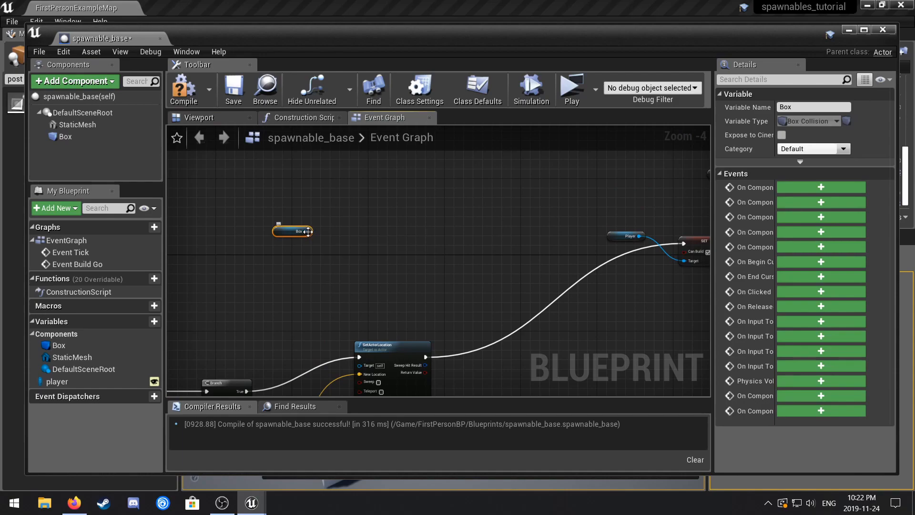
left_click_drag(351, 242, 351, 242)
type("getoverl")
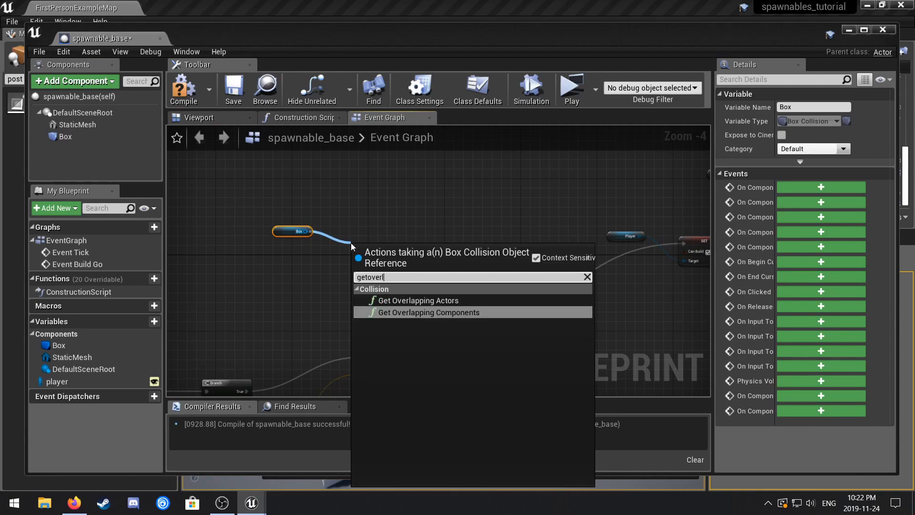
left_click(424, 312)
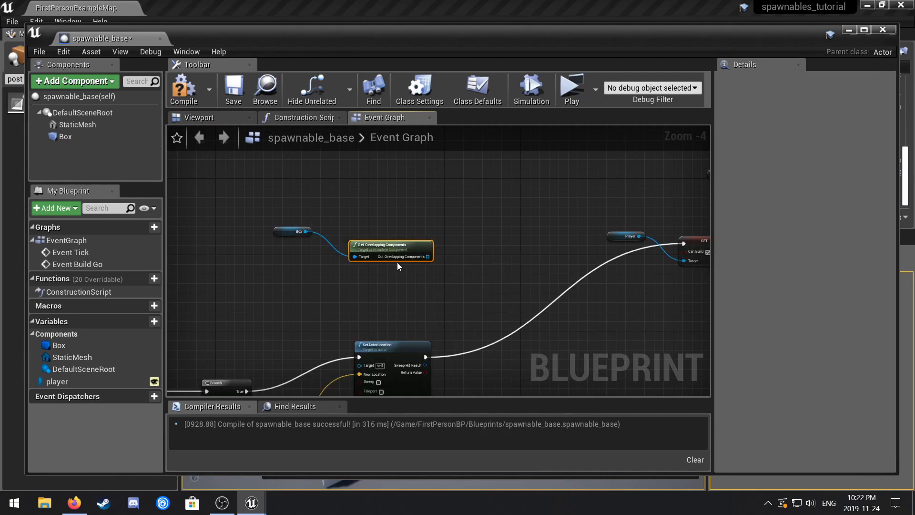
- Add an array GET node fed by Out Overlapping Components, and move the Box reference away from Get Overlapping Components
left_click_drag(433, 260, 460, 282)
type("get")
left_click(500, 93)
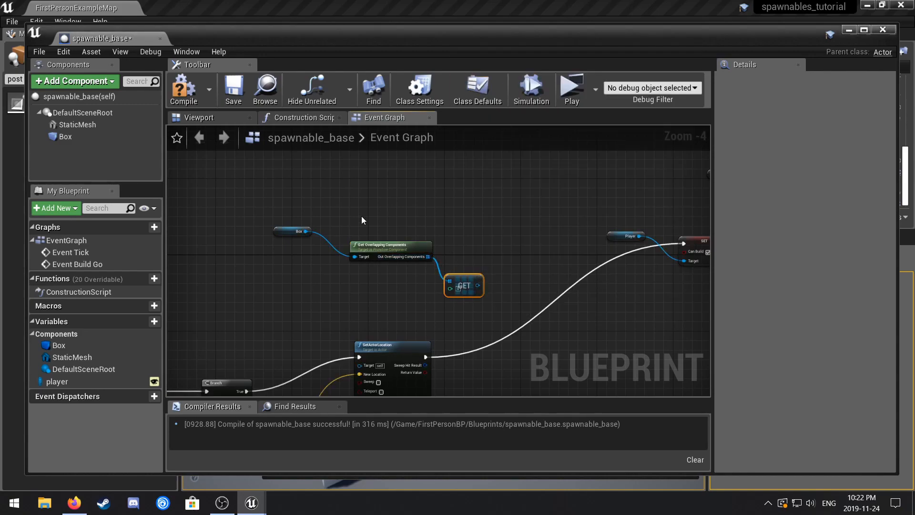
left_click_drag(283, 231, 262, 223)
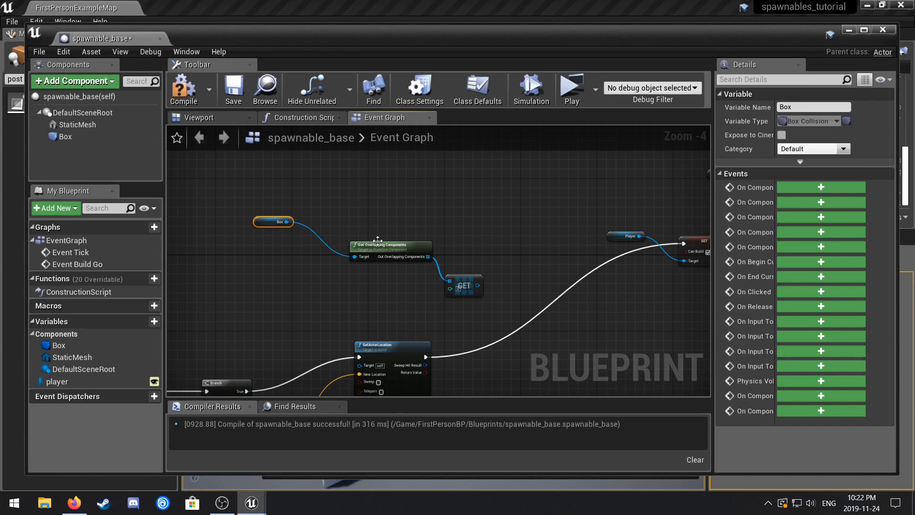
- Add an Is Valid node fed by GET, execute it from SetActorLocation, and route Is Not Valid into the SET node
left_click_drag(378, 241, 335, 221)
mouse_move(463, 285)
left_mouse_down()
mouse_move(441, 281)
mouse_move(425, 256)
mouse_move(473, 278)
left_mouse_up()
type("i")
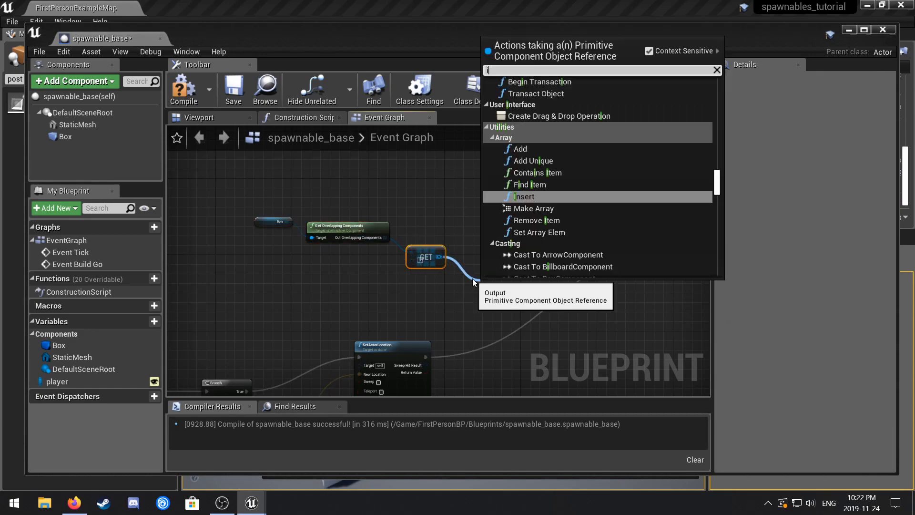
type("sva")
left_click(531, 104)
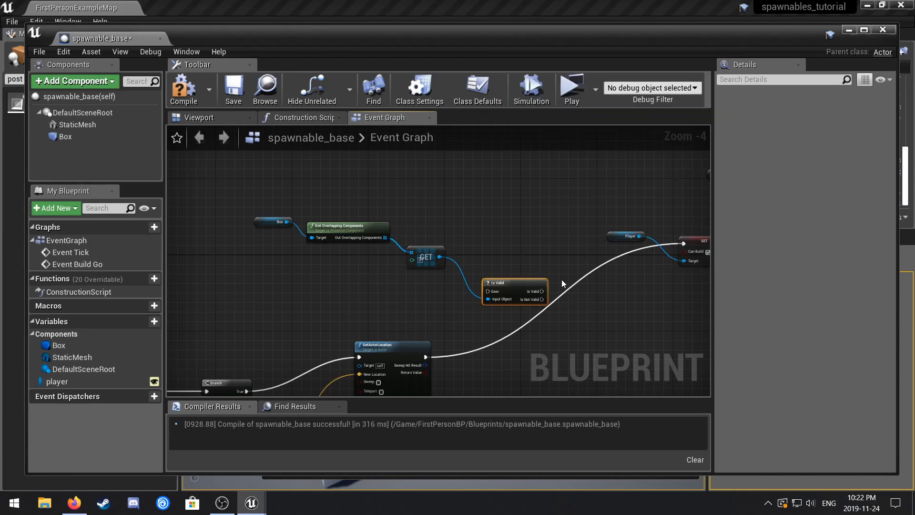
right_click_drag(589, 287, 540, 285)
mouse_move(635, 240)
left_mouse_down("ctrl")
mouse_move(467, 284)
mouse_move(639, 242)
left_mouse_up("ctrl")
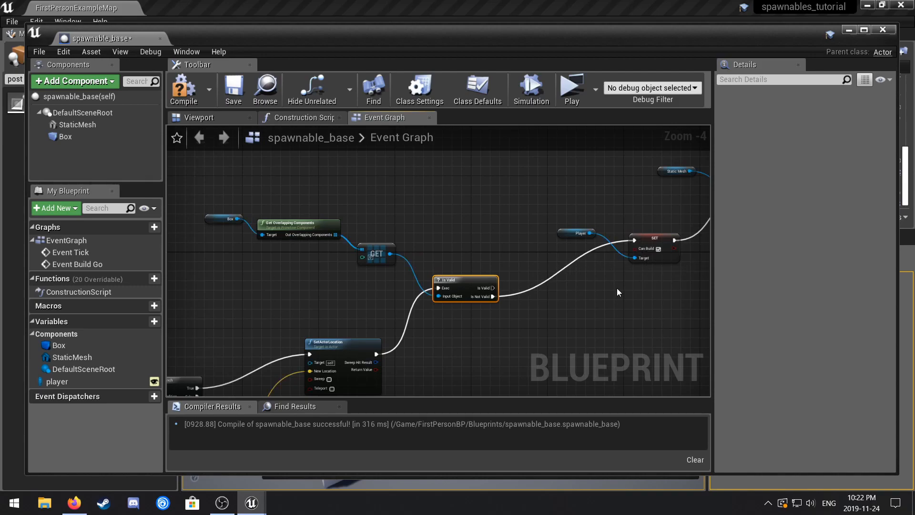
- Duplicate the Player, SET, Static Mesh and Set Material nodes below, and connect Is Valid to the copied SET with Can Build off
right_click_drag(617, 288, 459, 266)
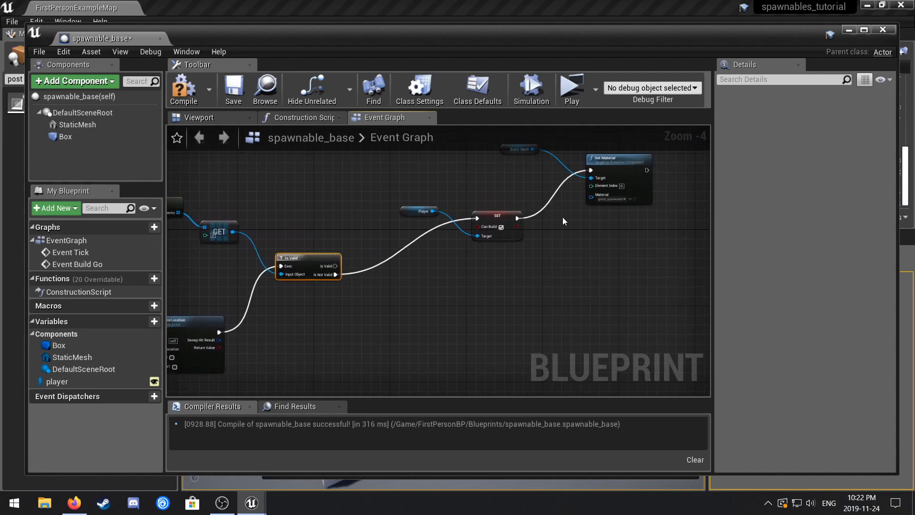
right_click_drag(562, 220, 572, 273)
left_click(552, 203)
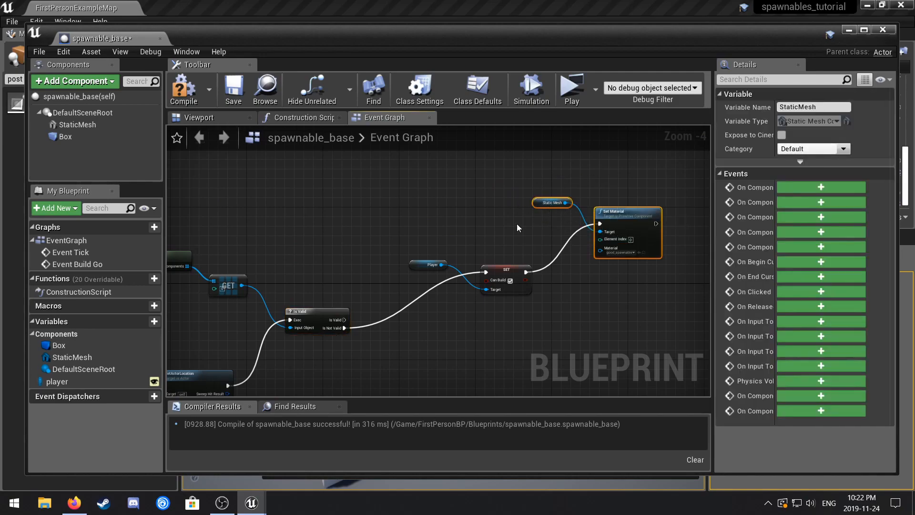
left_click_drag(631, 316, 632, 318)
key("ctrl+c")
right_click_drag(632, 318, 642, 187)
key("ctrl+v")
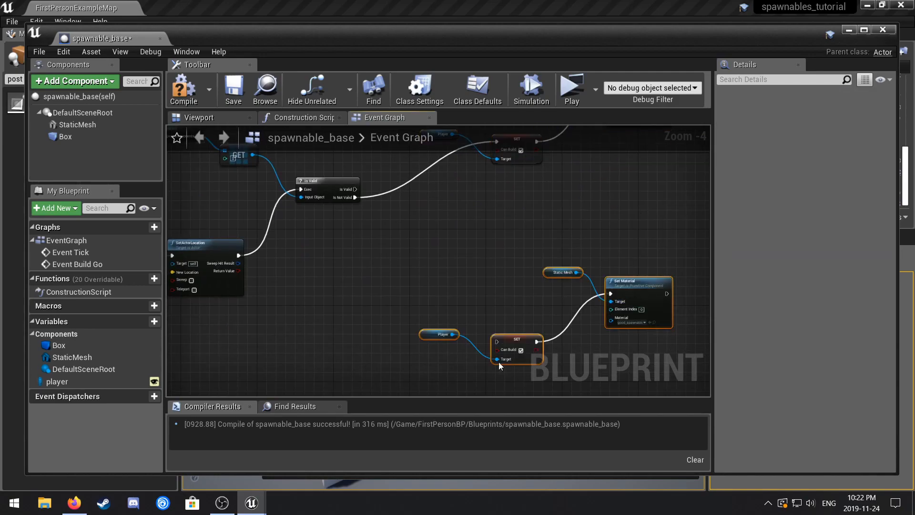
left_click_drag(497, 341, 352, 191)
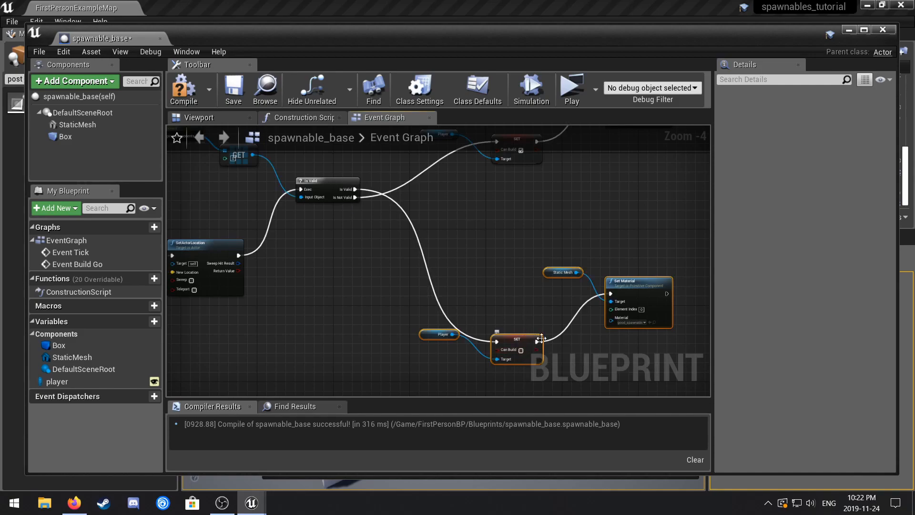
- Set the material of the copied Set Material node to bad_spawnable
left_click(631, 323)
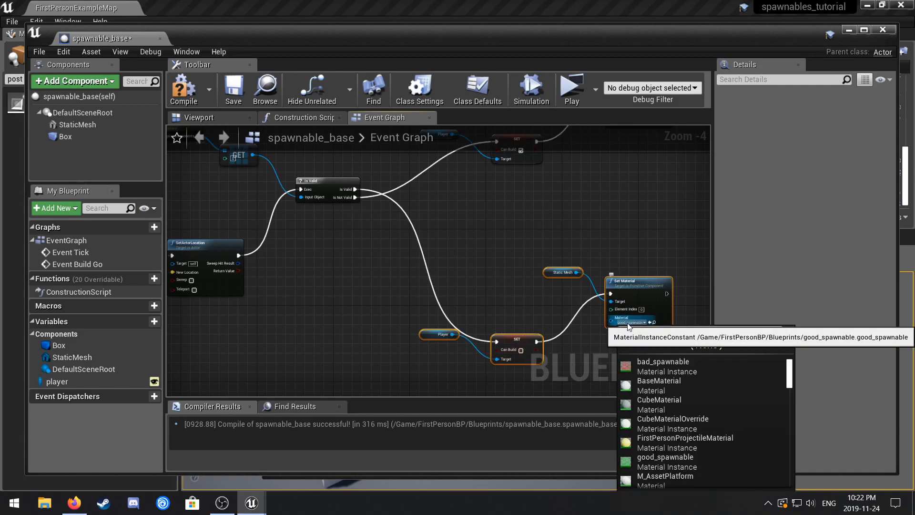
type("bad")
left_click(703, 357)
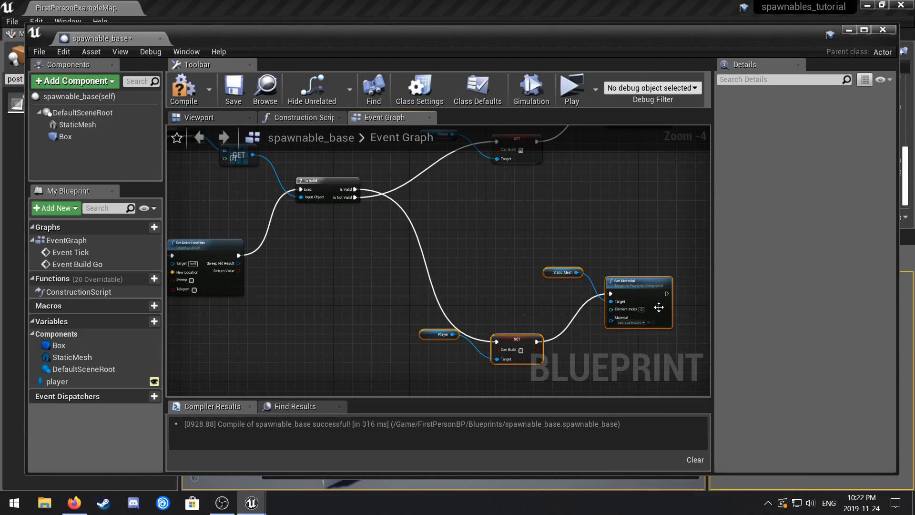
- Tidy the layout of the copied Static Mesh, Player, SET and Set Material nodes, and compile and save the blueprint
left_click(633, 363)
right_click_drag(633, 363, 615, 330)
scroll(608, 291, "up", 1)
left_click_drag(630, 235, 612, 300)
left_click(502, 221)
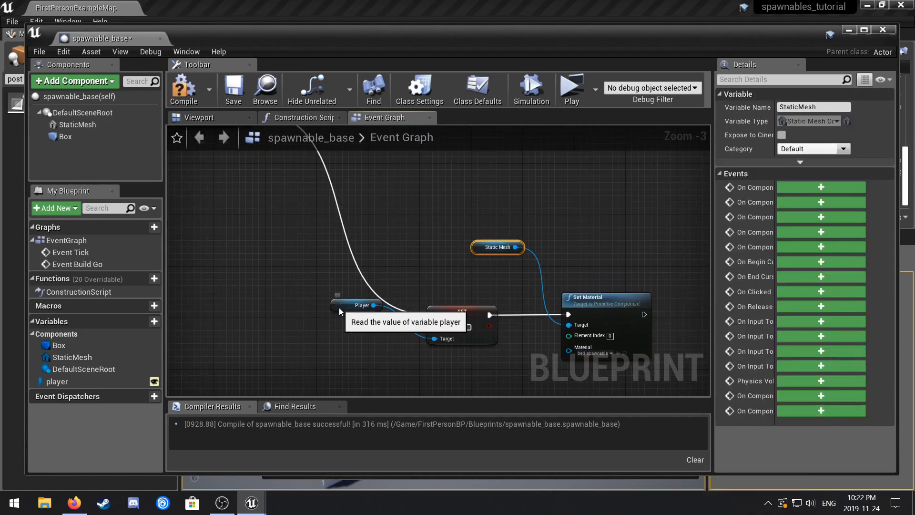
left_click_drag(356, 305, 371, 352)
scroll(353, 355, "down", 2)
right_click_drag(349, 289, 349, 256)
left_click_drag(347, 254, 453, 250)
right_click_drag(340, 214, 447, 274)
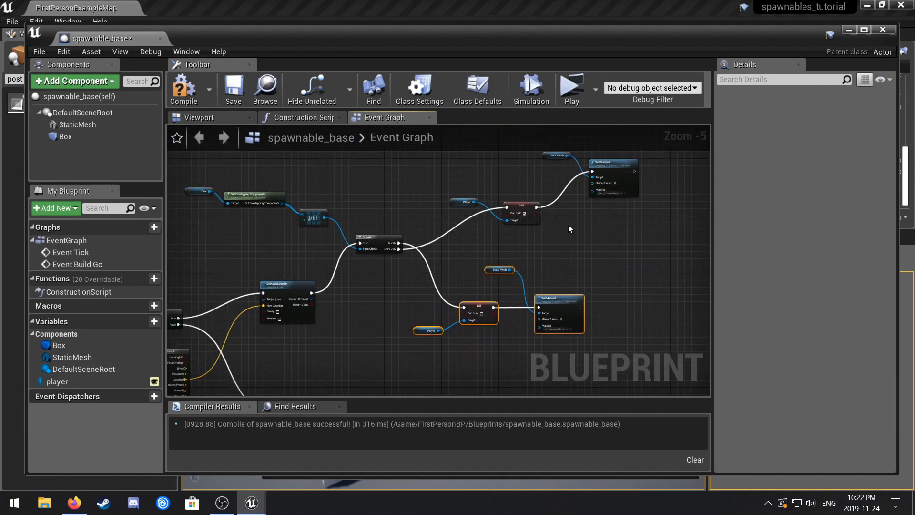
left_click(184, 91)
left_click(234, 88)
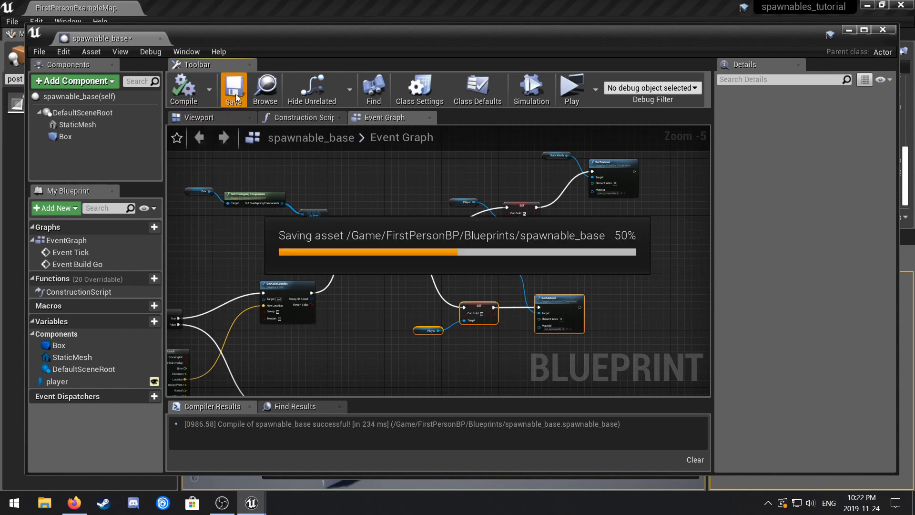
- Play the game in build mode and check the preview's colour on the floor, at the cube and against a wall
left_click(572, 88)
key("b")
key("w")
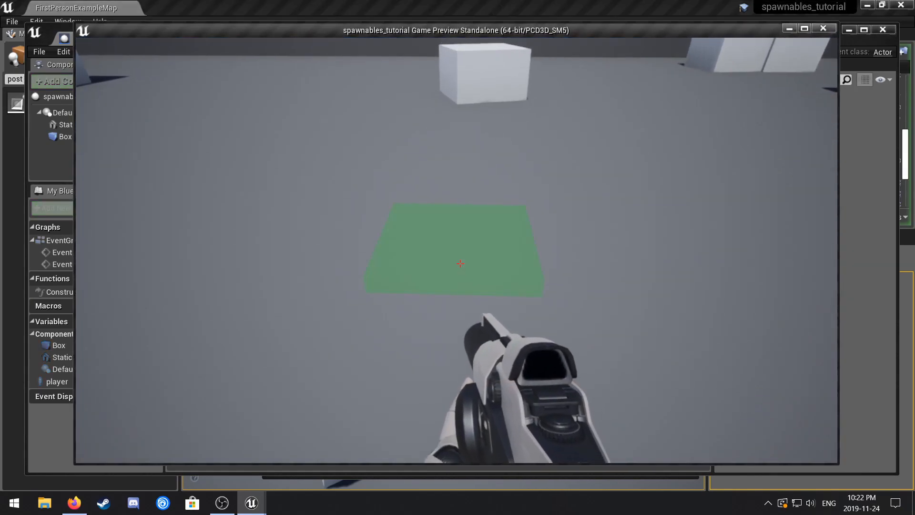
key("w")
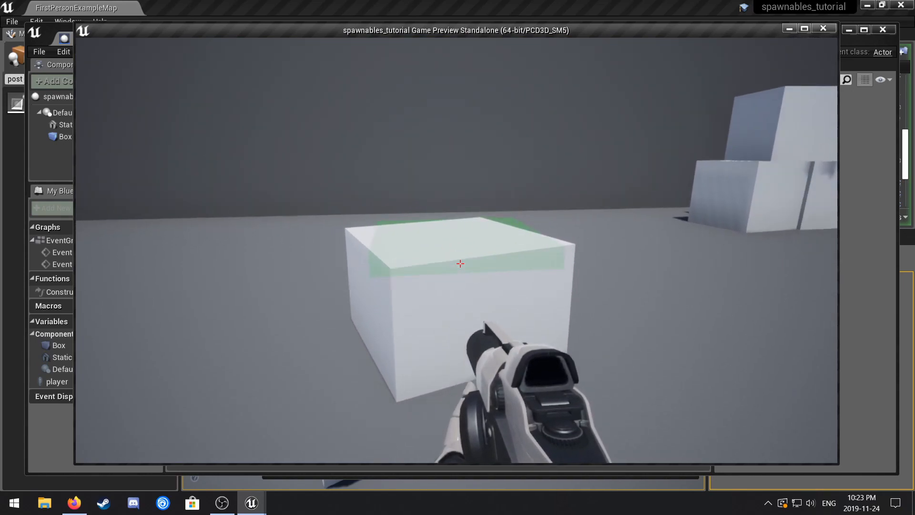
key("w")
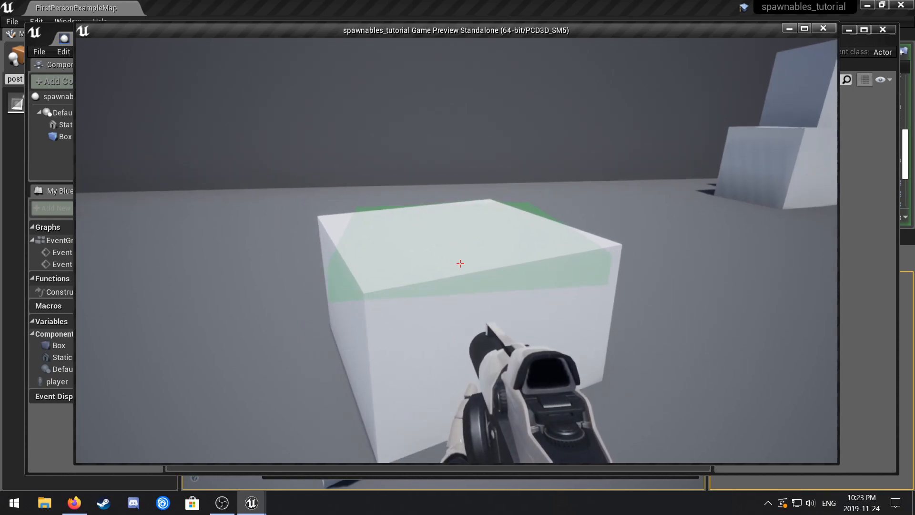
key("w")
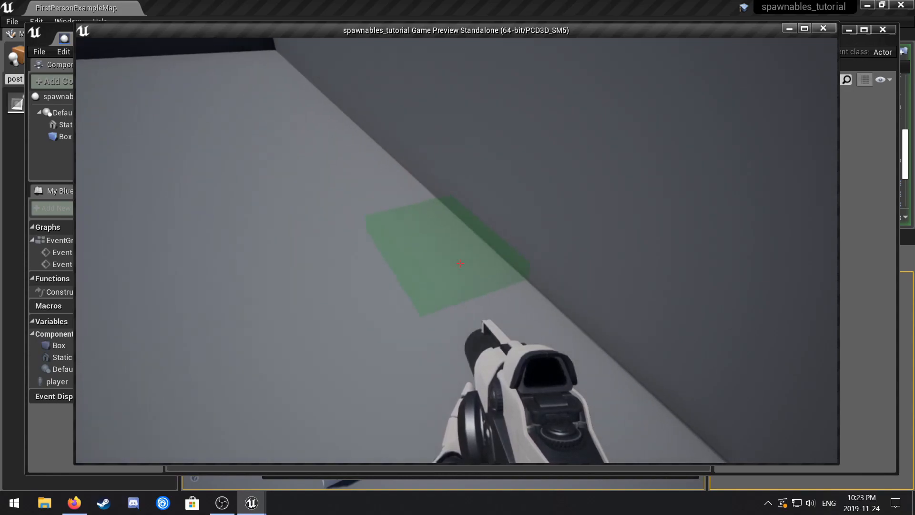
key("Escape")
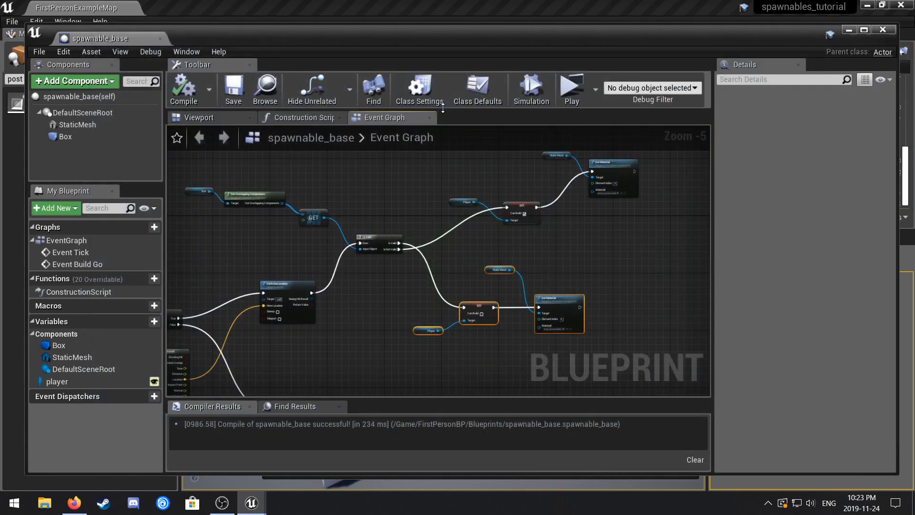
- Check the Box component's collision presets and its responses to ground, spawnables and map_prop
scroll(502, 291, "up", 2)
scroll(503, 294, "down", 1)
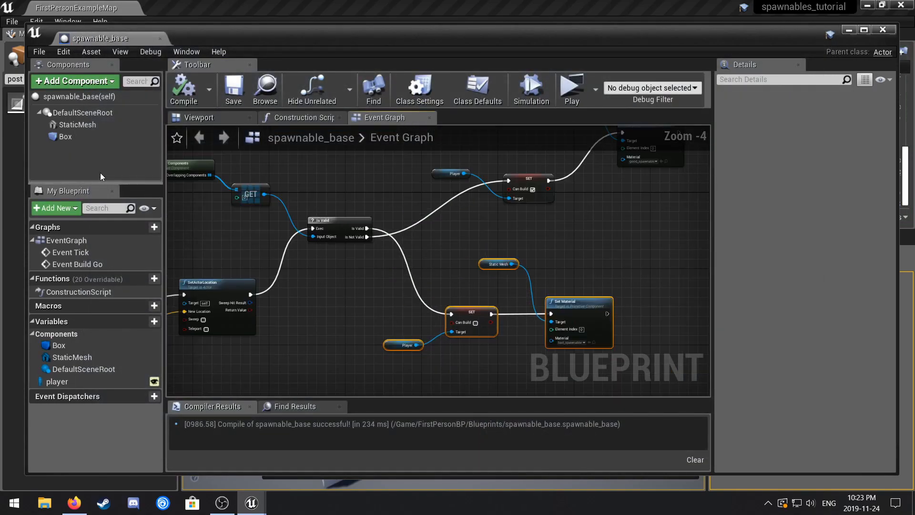
left_click(65, 137)
scroll(836, 313, "down", 10)
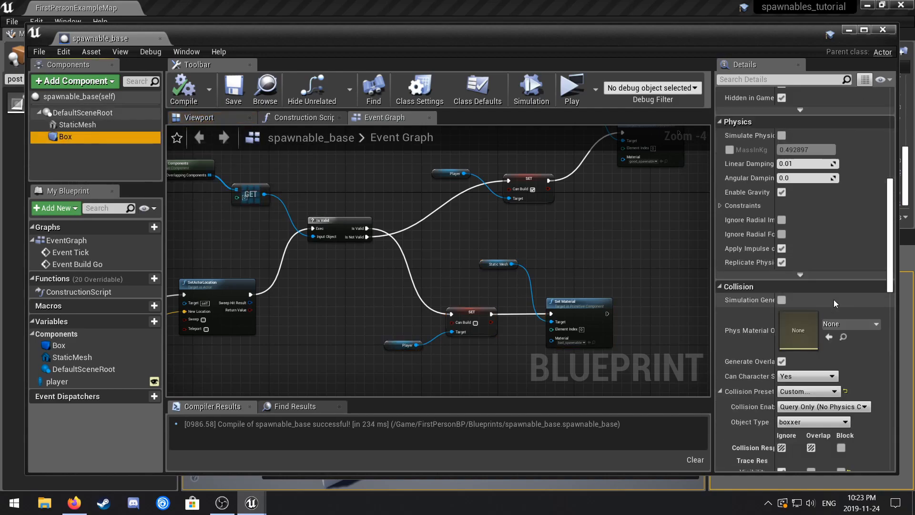
scroll(836, 313, "down", 5)
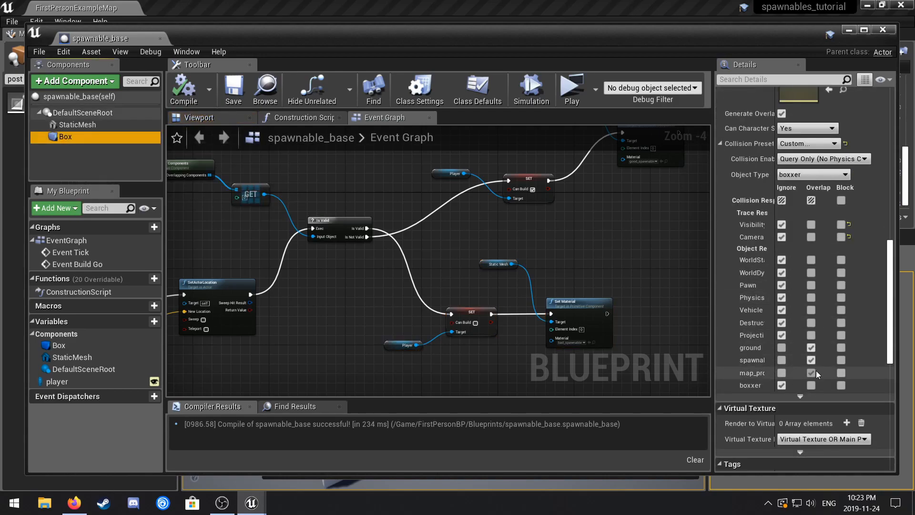
- Select Wall1 in the level and enable Generate Overlap Events in its collision settings
left_click_drag(753, 43, 617, 375)
left_click_drag(582, 61, 69, 159)
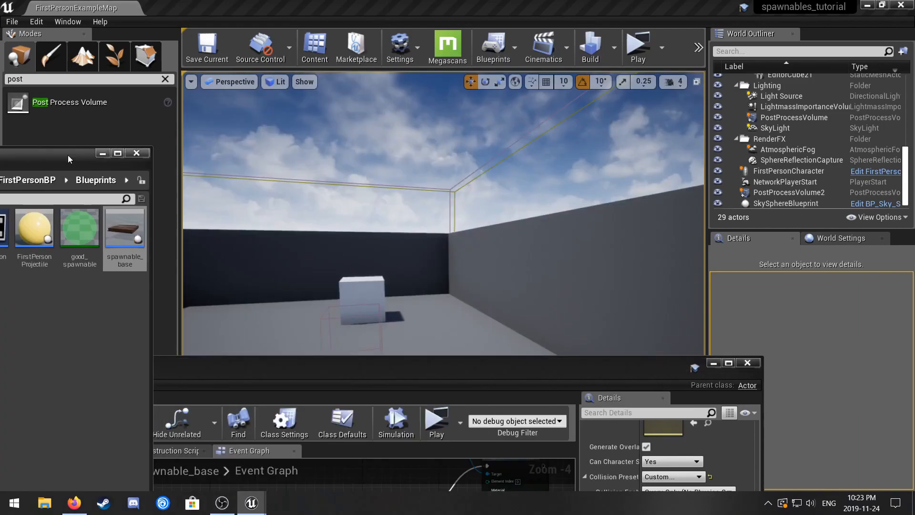
left_click(533, 280)
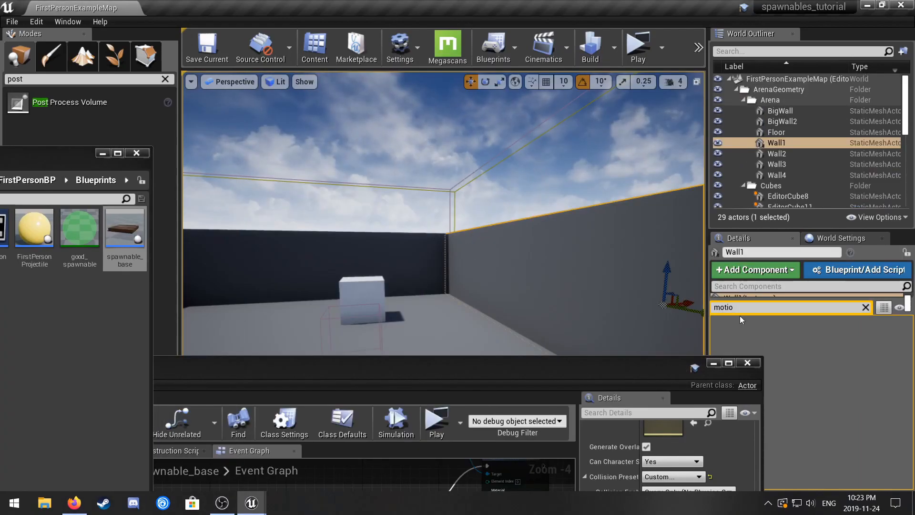
key("BackSpace")
left_click_drag(723, 373, 383, 283)
left_click_drag(910, 336, 887, 391)
scroll(886, 388, "down", 2)
scroll(880, 399, "up", 8)
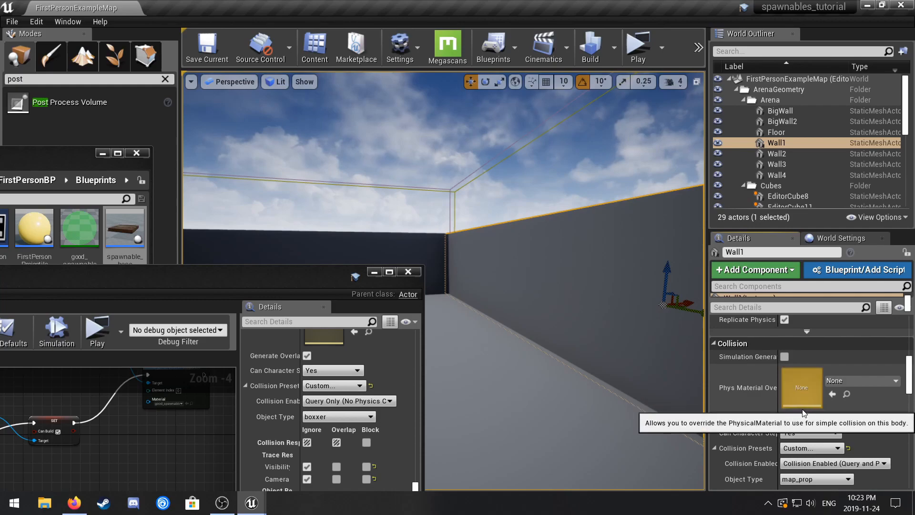
left_click(784, 417)
- Play the game again and test the preview's colour and plank placement on the floor and around the white cube
left_click_drag(277, 283, 499, 157)
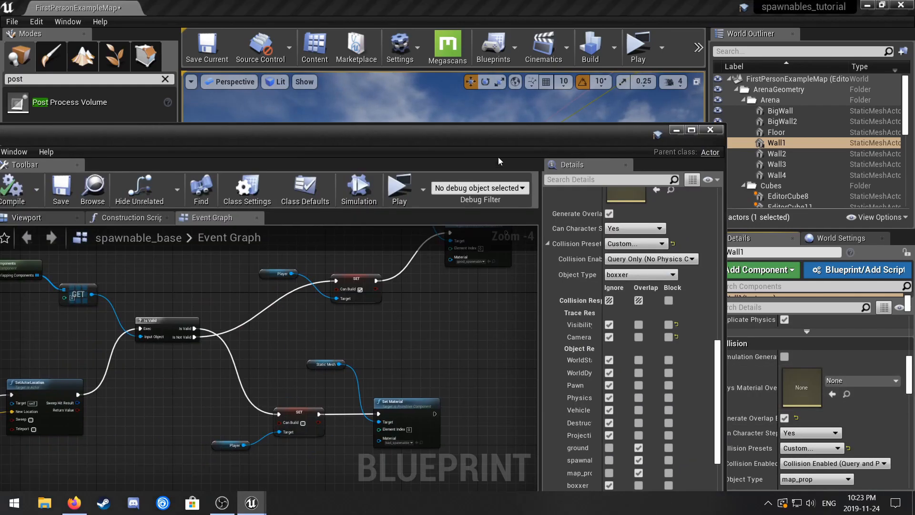
left_click_drag(433, 132, 578, 125)
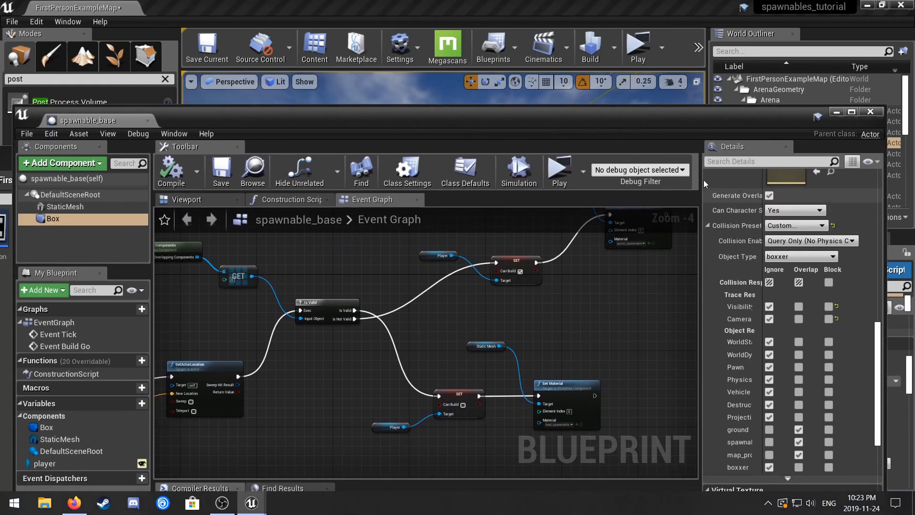
left_click(561, 171)
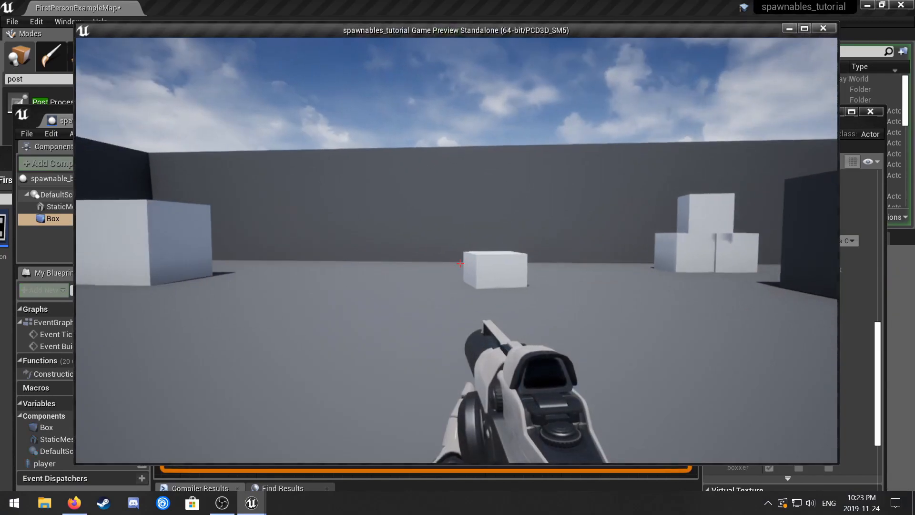
key("w")
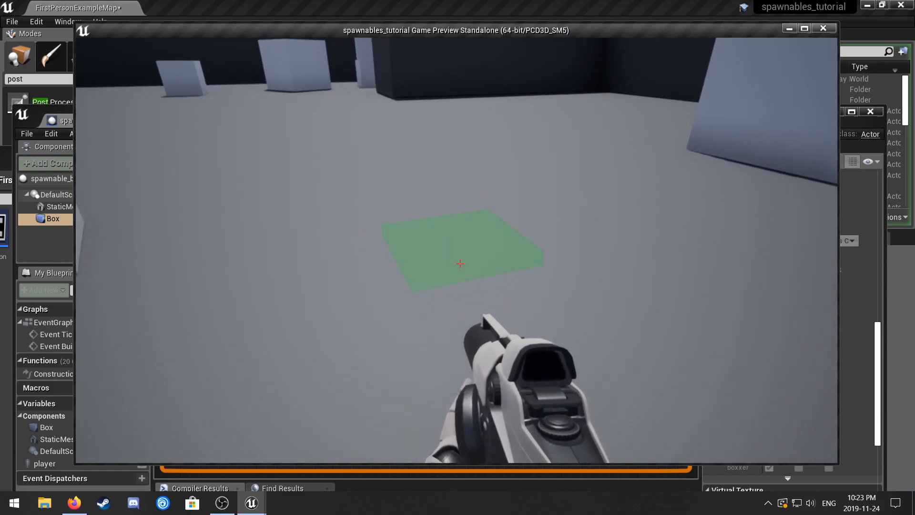
left_click(460, 263)
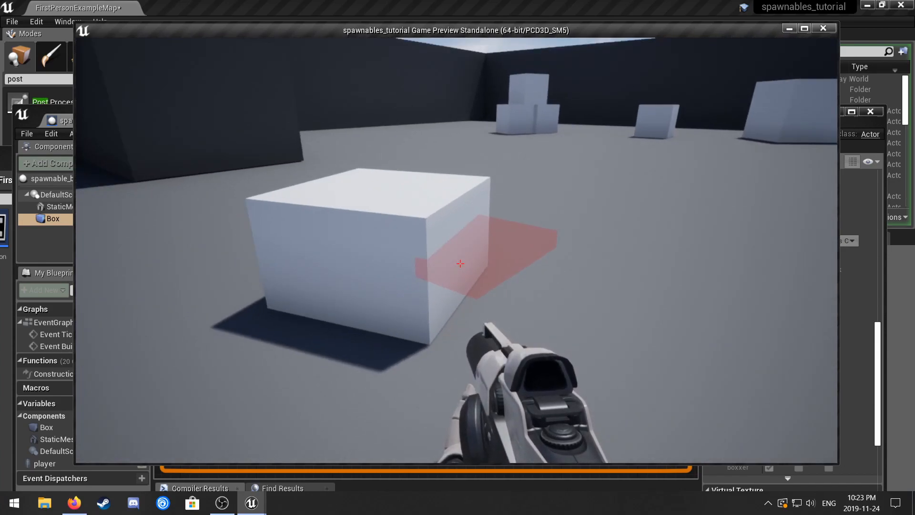
left_click(460, 263)
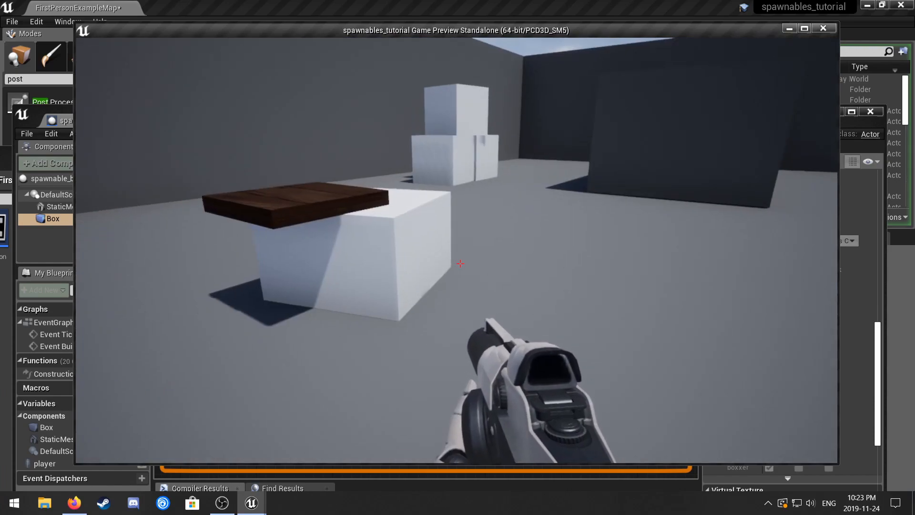
key("w")
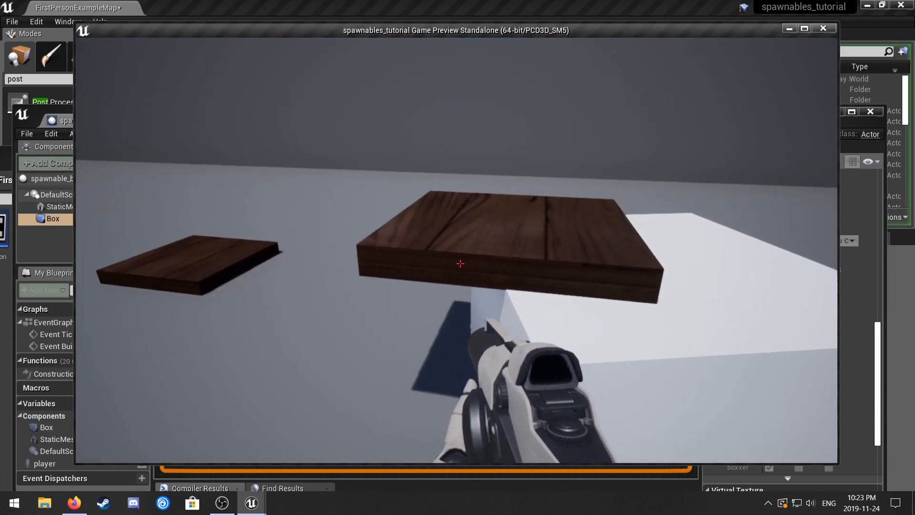
key("s")
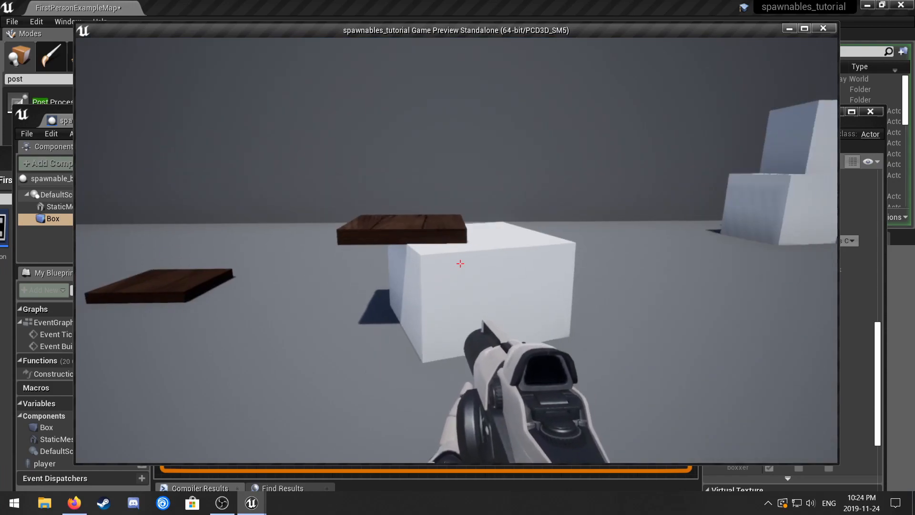
key("Escape")
- Select EditorCube11 in the level and scale it up along both horizontal axes into a wider, flatter block
left_click_drag(458, 119, 435, 459)
right_click_drag(437, 356, 481, 389)
left_click(371, 328)
right_click_drag(453, 304, 482, 299)
key("e")
key("r")
left_click_drag(435, 294, 453, 295)
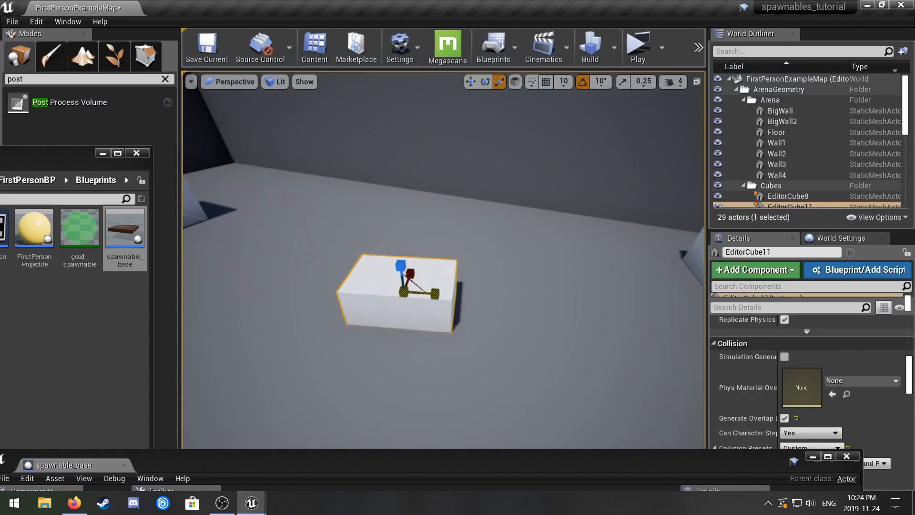
left_click_drag(412, 273, 413, 255)
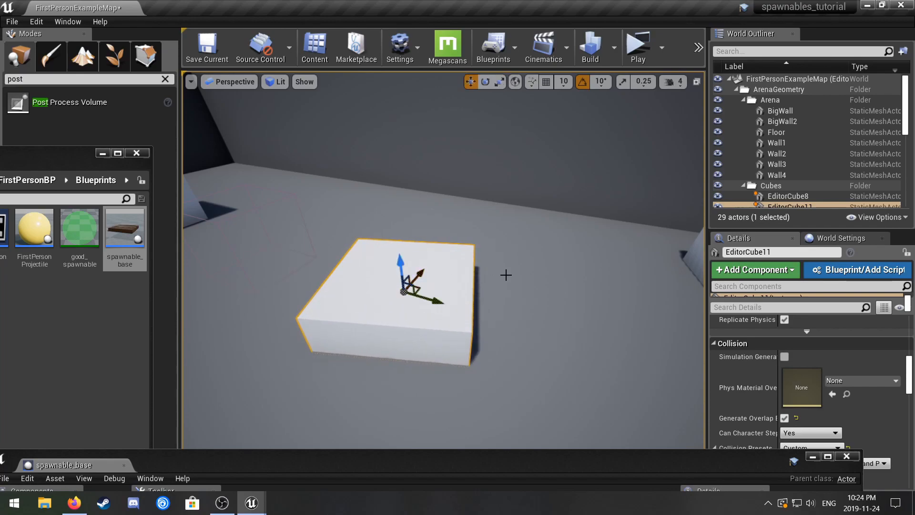
- In spawnable_base, duplicate the Box collision component under DefaultSceneRoot and move the copy slightly down below the original box
left_click_drag(394, 456, 457, 153)
left_click(272, 233)
right_click_drag(461, 281, 376, 281)
left_click(112, 240)
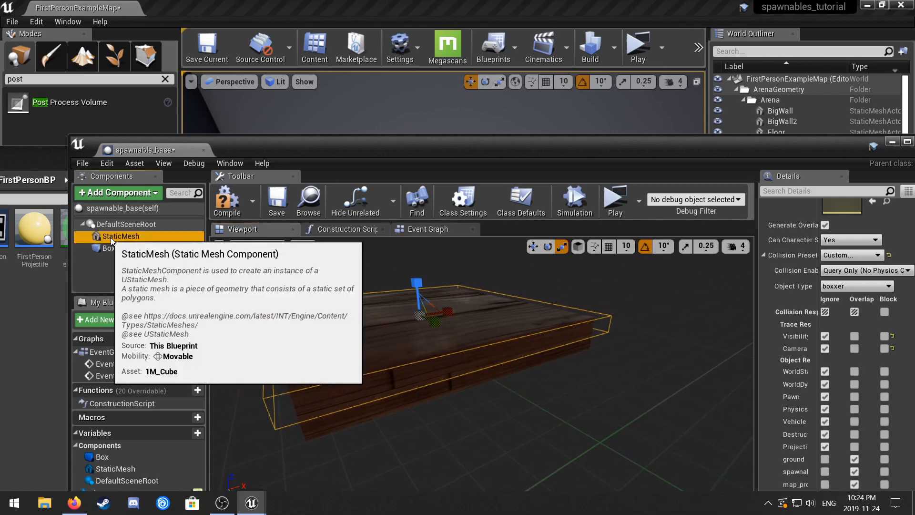
left_click(111, 249)
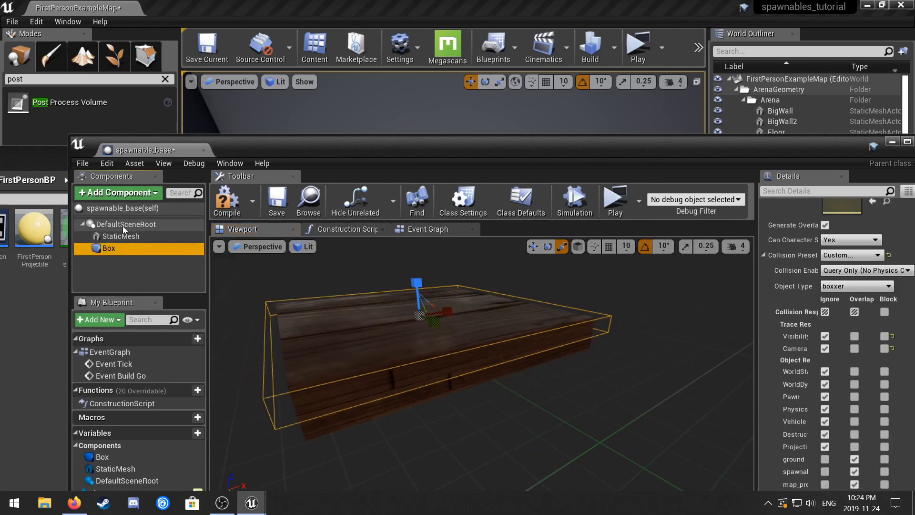
left_click(123, 227)
key("ctrl+v")
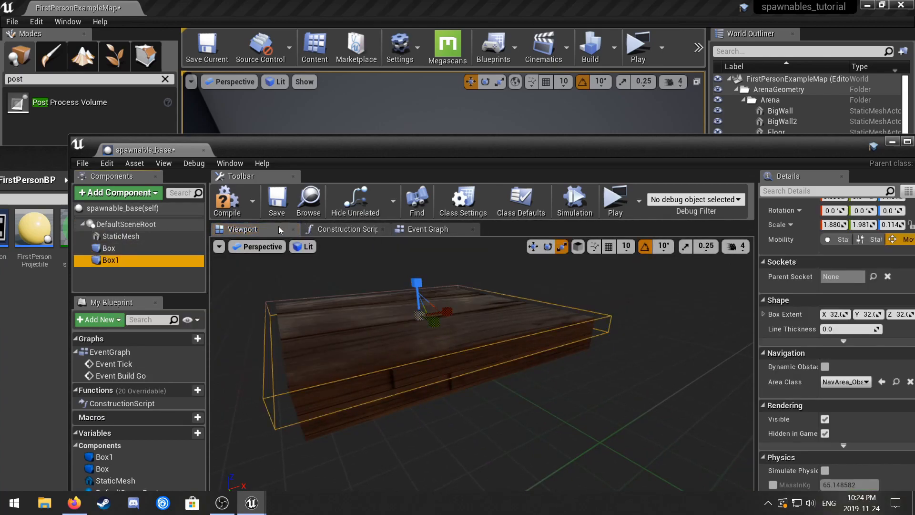
left_click(533, 247)
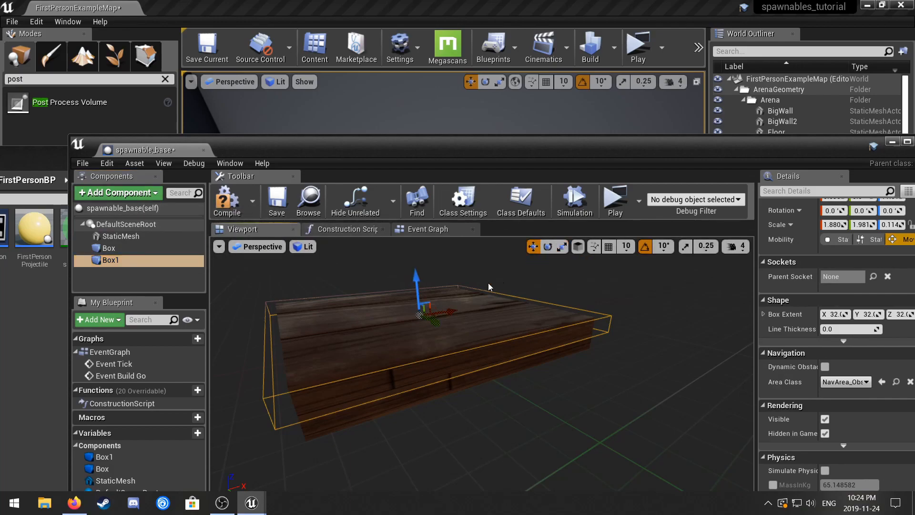
left_click_drag(422, 280, 416, 301)
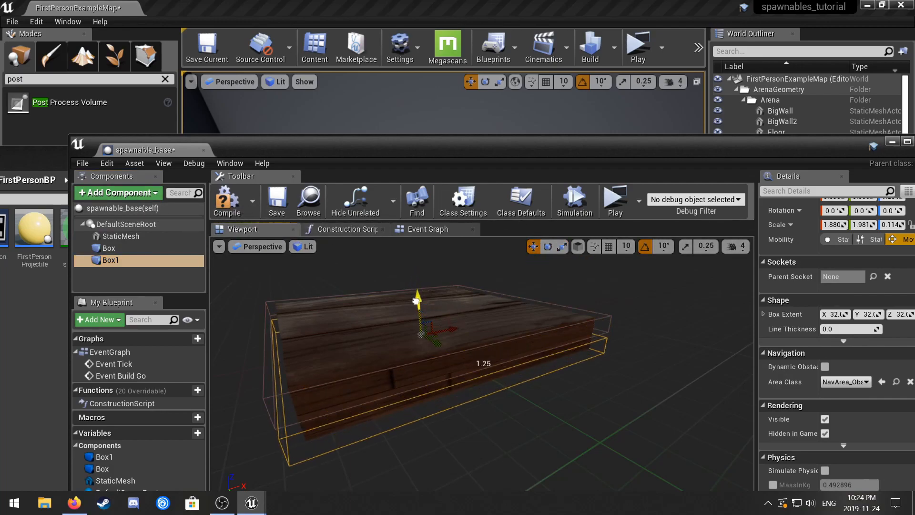
- Set Box1's collision responses to Ignore for every channel except ground, which is set to Overlap
left_click_drag(695, 152, 571, 100)
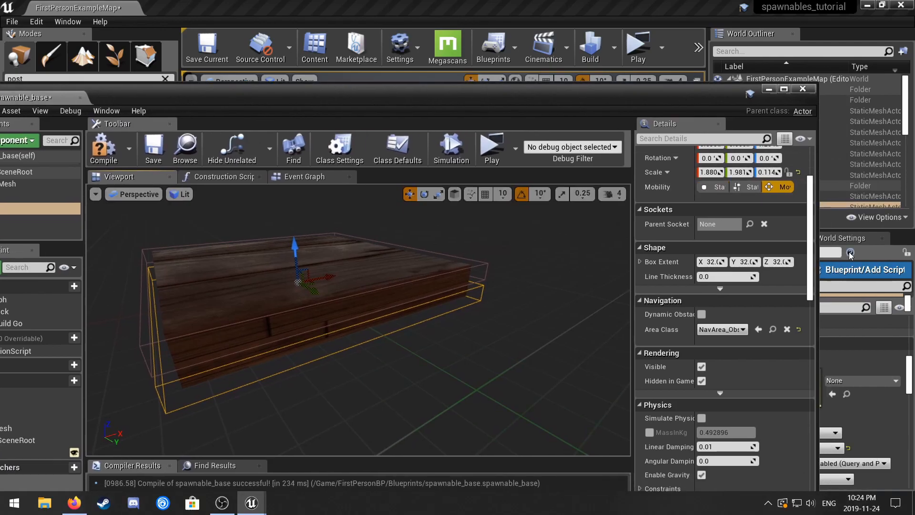
scroll(793, 342, "down", 12)
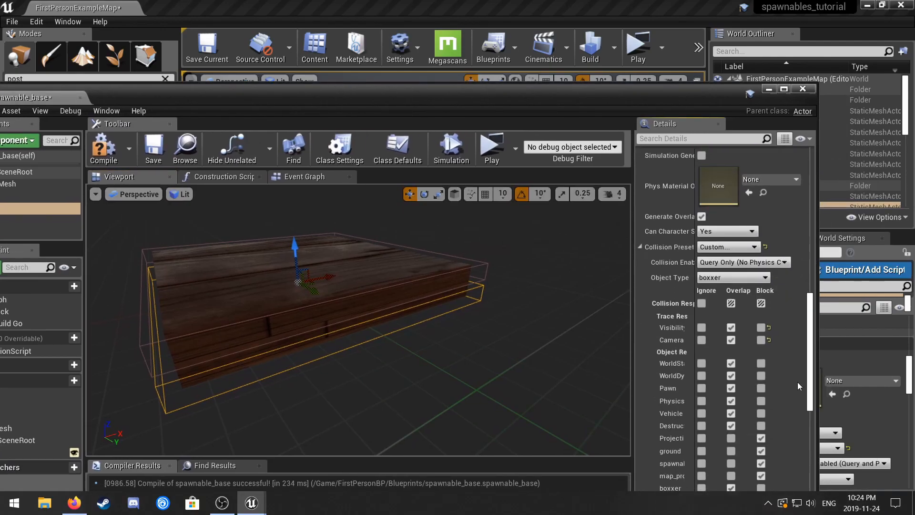
left_click(701, 200)
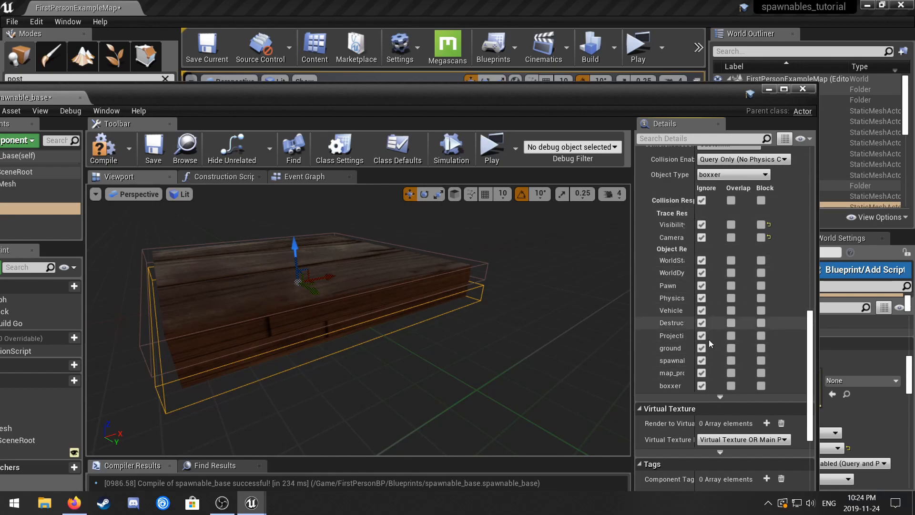
left_click(732, 349)
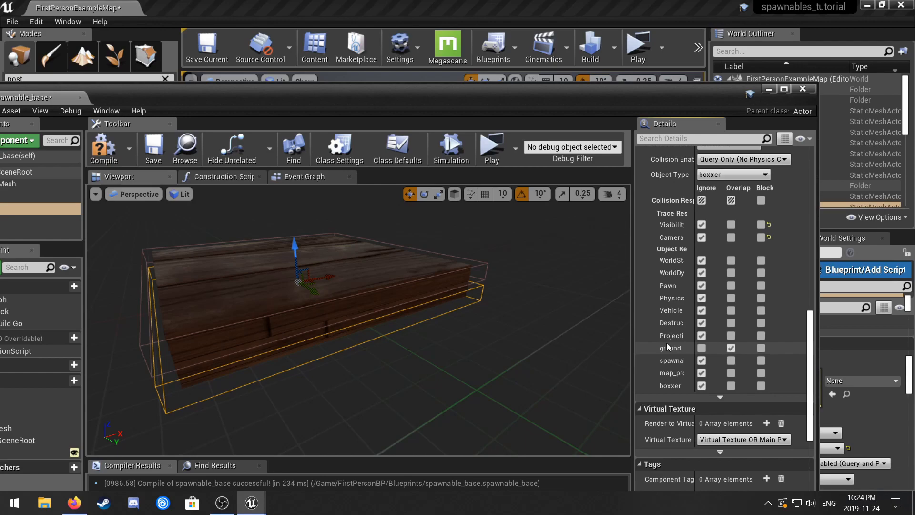
- Scale Box1 up vertically to about 0.19 so it reaches below the plank
right_click_drag(375, 319, 341, 291)
key("e")
key("r")
left_click_drag(341, 271, 339, 276)
right_click_drag(524, 370, 465, 370)
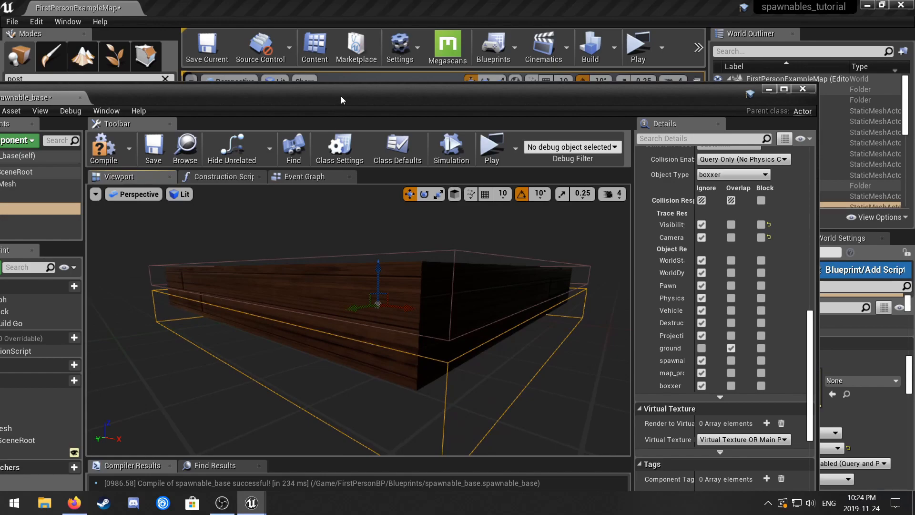
- In the Event Graph, move the enabled Can Build SET and its connected material nodes away from the Is Valid check to make room
left_click_drag(341, 97, 534, 76)
left_click(501, 153)
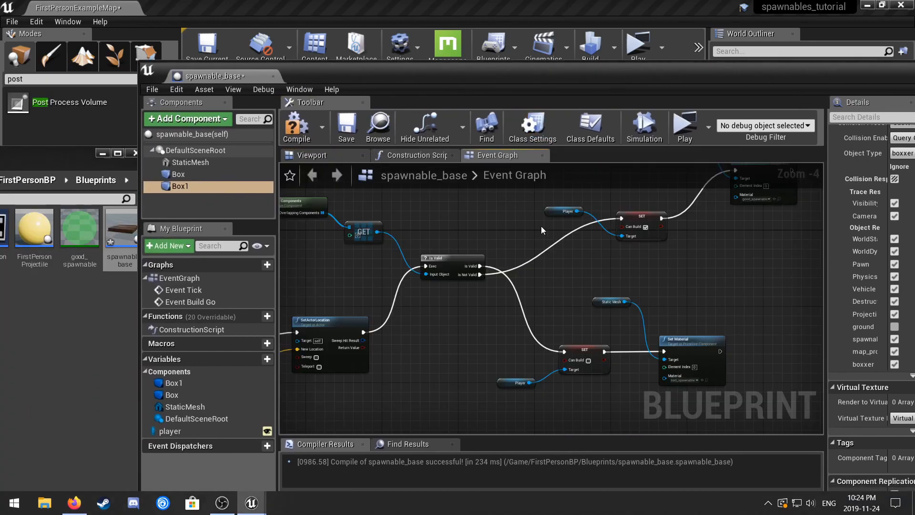
left_click_drag(655, 372, 656, 371)
left_click_drag(615, 302, 743, 226)
right_click_drag(504, 362, 522, 385)
- Add a Box1 reference, duplicate the Get Overlapping Components, GET and Is Valid nodes, and connect Box1 as the copied overlap node's target
left_click_drag(194, 184, 308, 277)
right_click_drag(312, 282, 455, 273)
left_click(333, 273)
left_click_drag(383, 272, 554, 371)
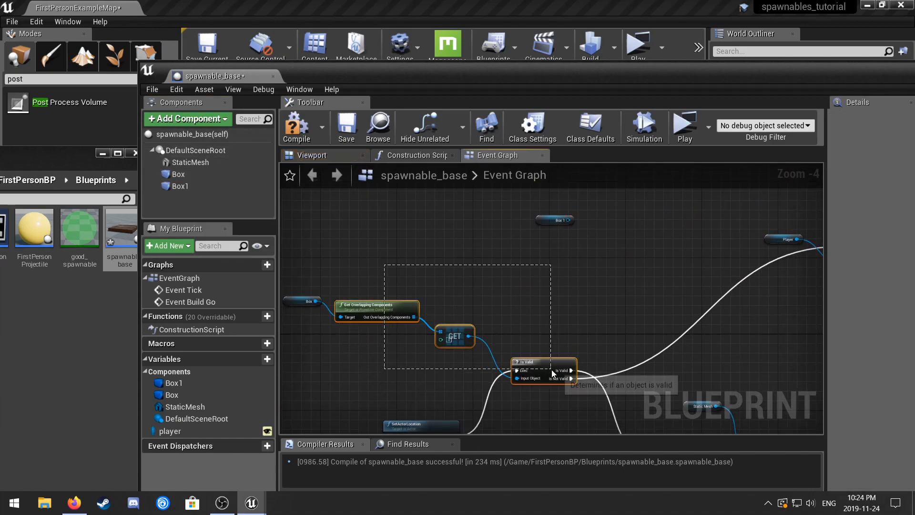
key("ctrl+c")
right_click_drag(646, 295, 481, 315)
key("ctrl+v")
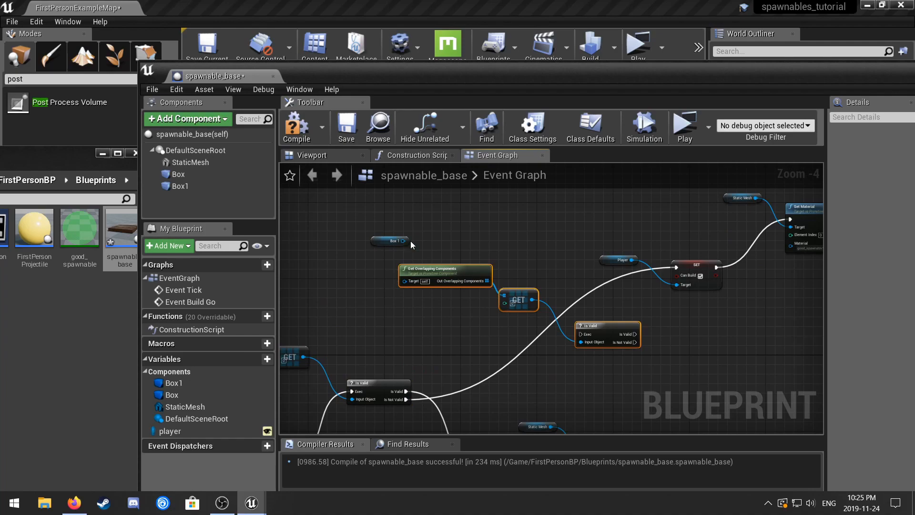
left_click_drag(404, 241, 405, 282)
- Route the first check's Is Not Valid output into the copied Is Valid node, and its Is Valid output into the enabled Can Build SET
right_click_drag(440, 343, 328, 314)
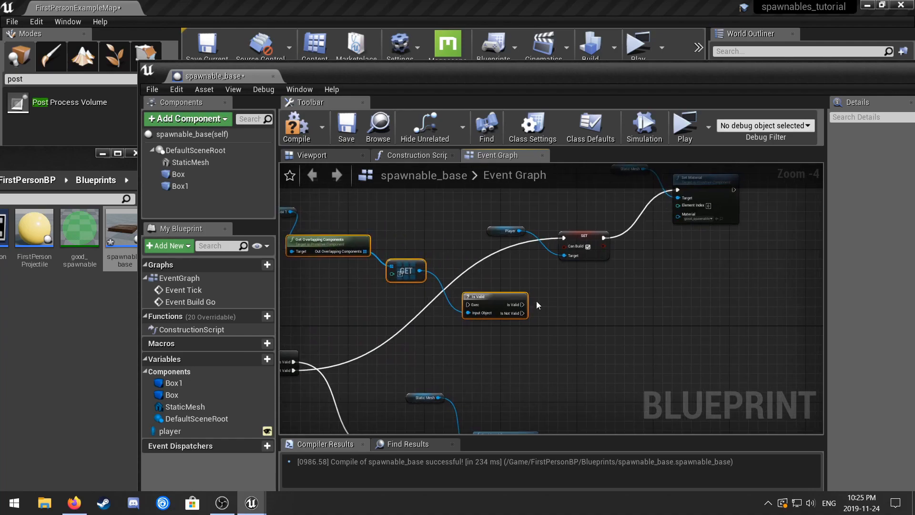
left_click_drag(567, 242, 467, 304, "ctrl")
right_click_drag(468, 304, 560, 304)
left_click_drag(532, 307, 575, 254)
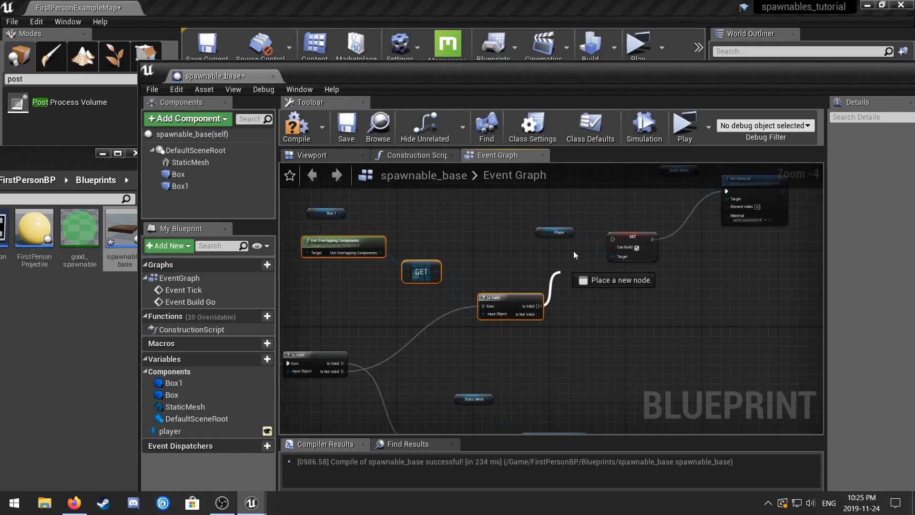
- Add a custom event named inmvalid and connect it to the SET node that turns Can Build off
right_click_drag(626, 314, 640, 220)
right_click_drag(436, 323, 469, 251)
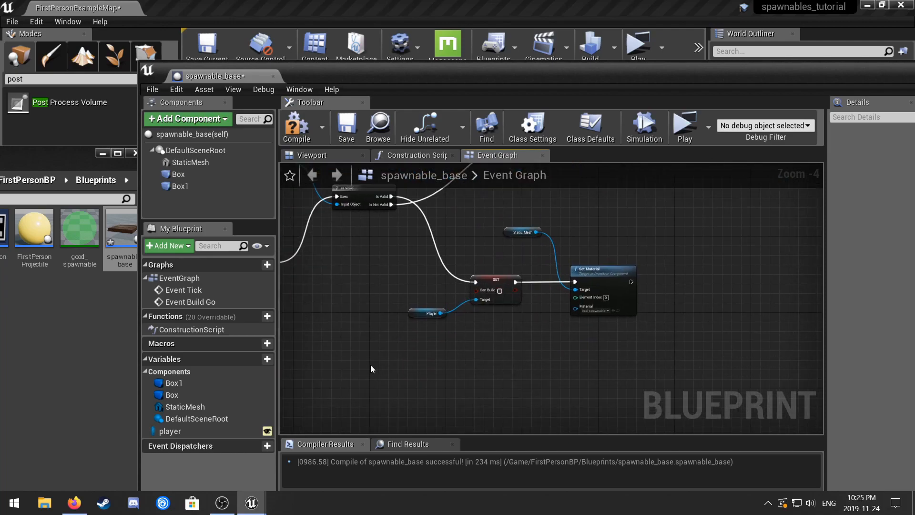
right_click(370, 364)
type("customev")
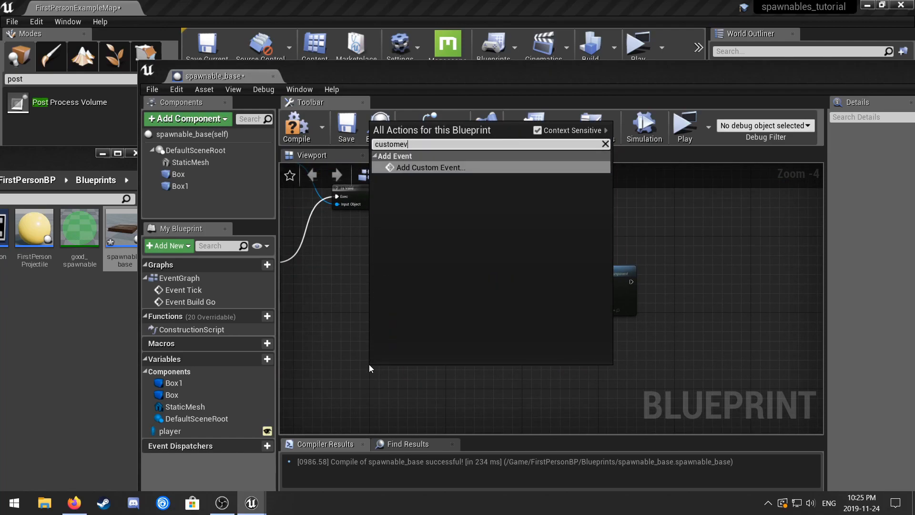
left_click(390, 168)
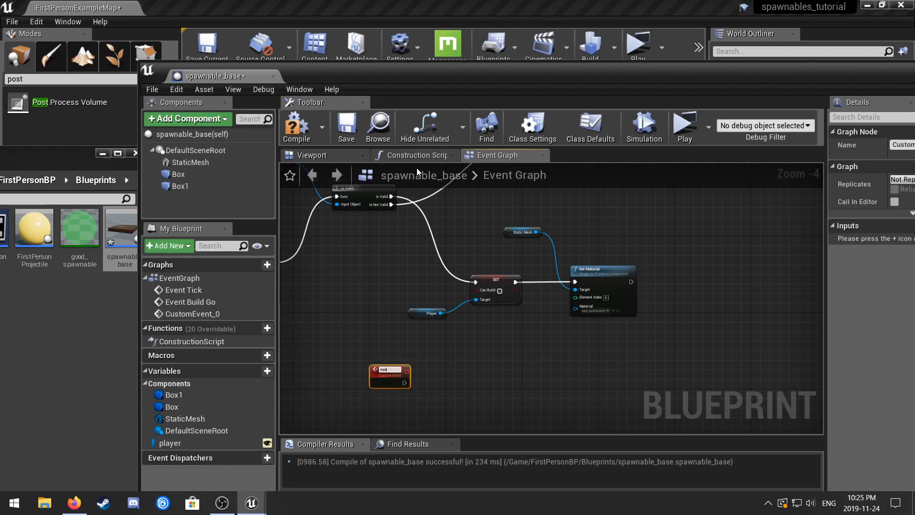
left_click_drag(405, 382, 476, 283)
right_click_drag(607, 214, 470, 345)
right_click_drag(534, 293, 563, 288)
left_click_drag(485, 270, 534, 288)
type("invalid")
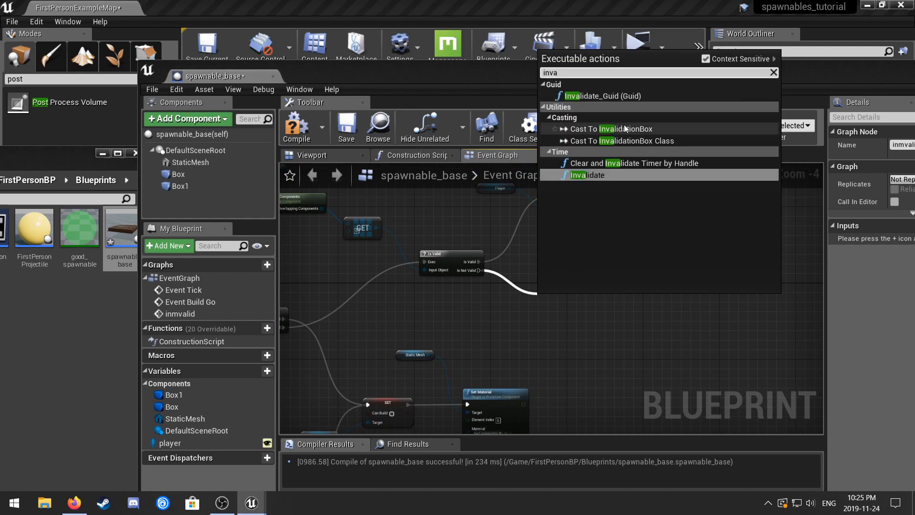
left_click(602, 174)
left_click_drag(572, 304, 567, 314)
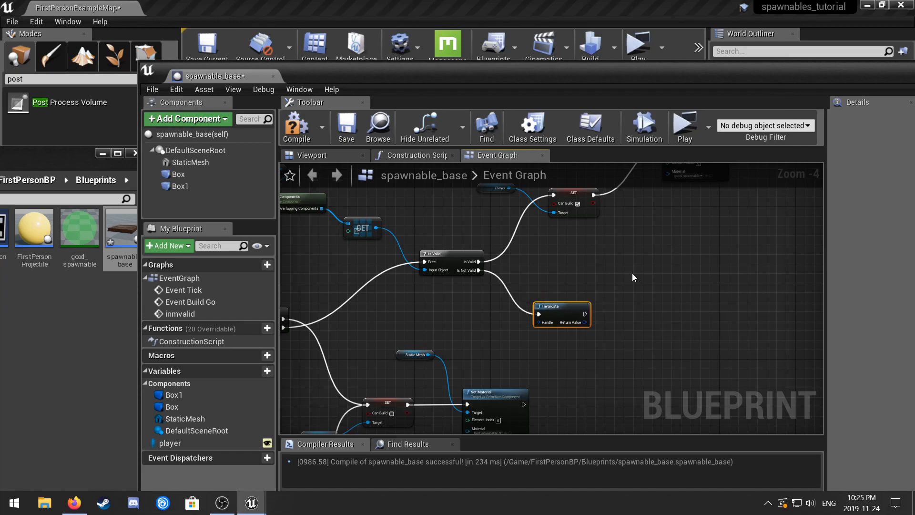
scroll(608, 310, "up", 1)
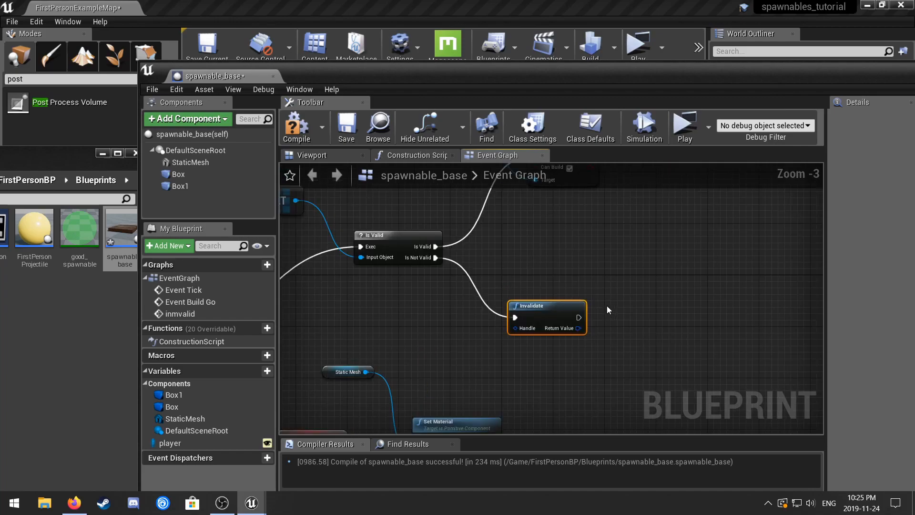
right_click_drag(514, 381, 558, 294)
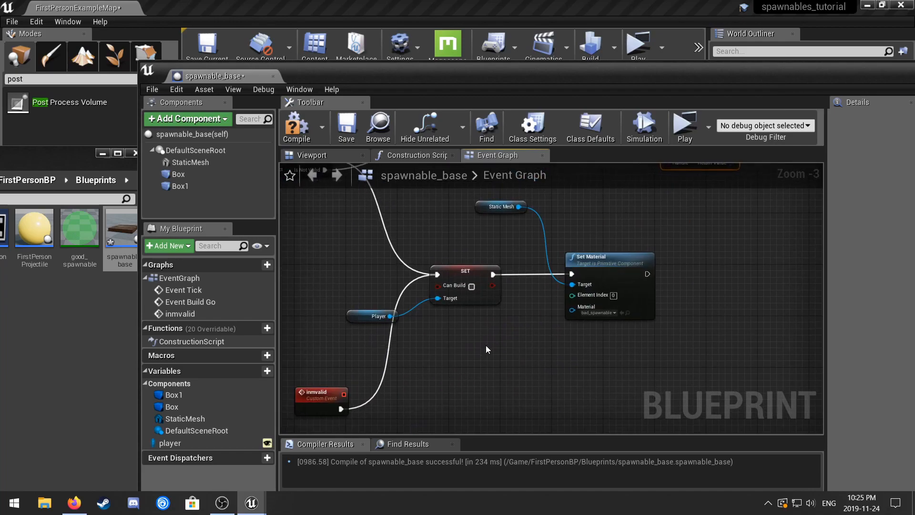
right_click_drag(486, 349, 568, 289)
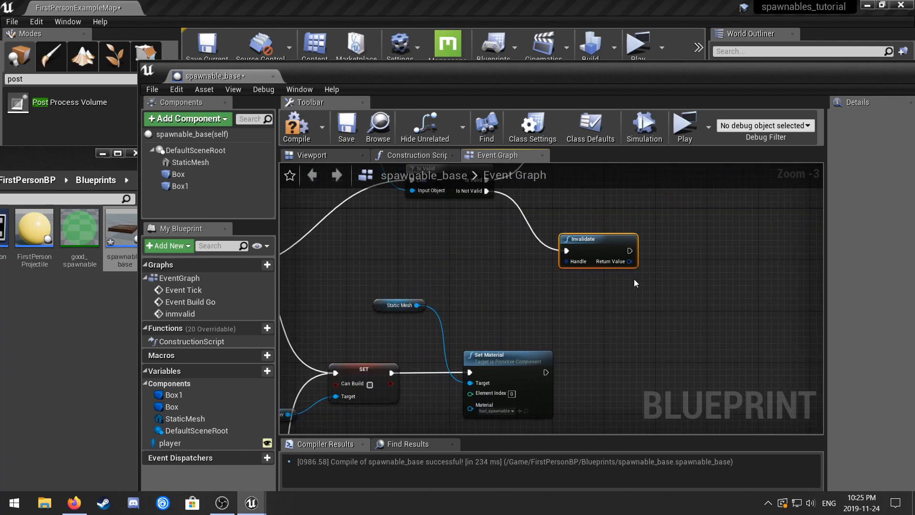
key("Delete")
left_click_drag(498, 228, 556, 268)
type("inva")
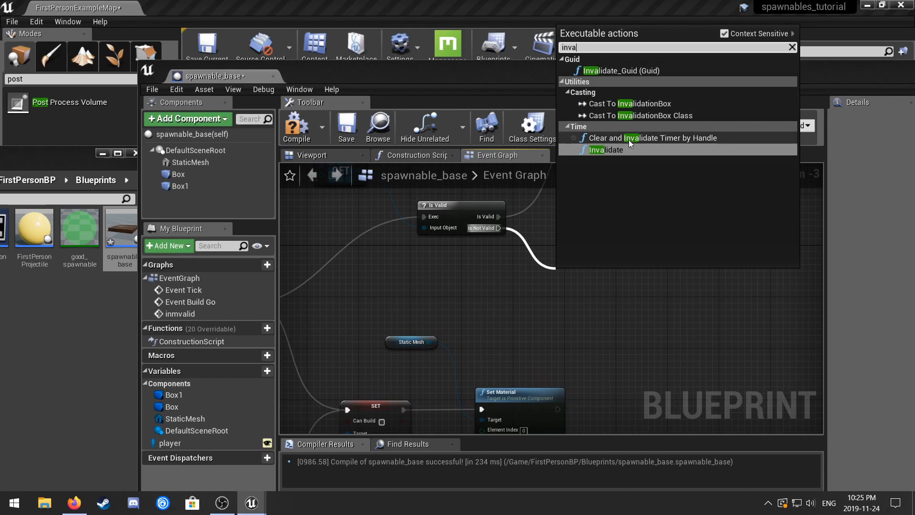
- Rename the custom event feeding the disabled Can Build SET as bad_build
right_click_drag(530, 321, 768, 116)
left_click(482, 328)
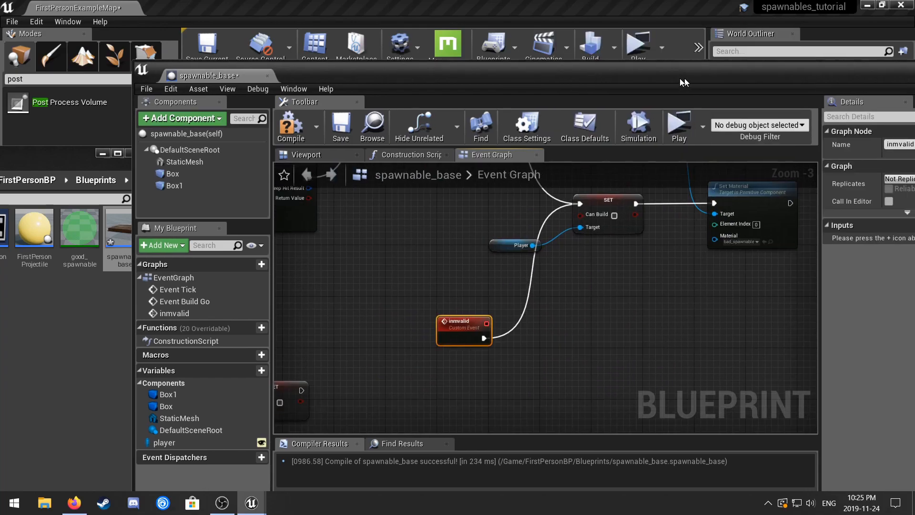
left_click_drag(680, 78, 611, 79)
type("bad_build")
key("Return")
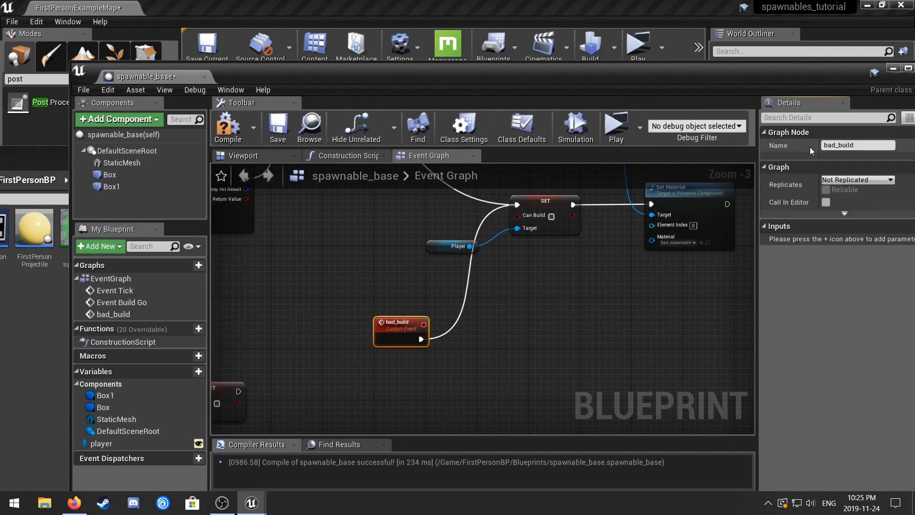
- Call the Bad Build event from the Is Not Valid output of the Box1 overlap check
right_click_drag(648, 295, 371, 432)
right_click_drag(513, 263, 479, 379)
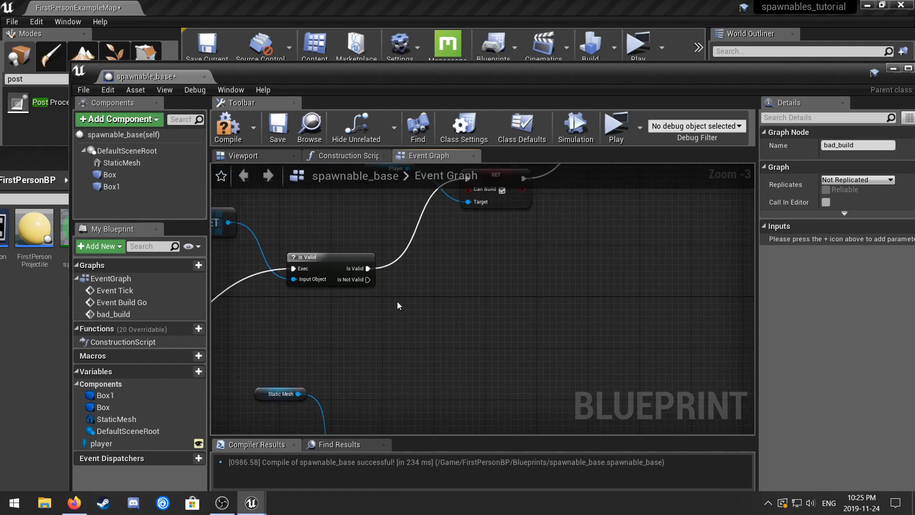
left_click_drag(370, 285, 417, 315)
type("bad")
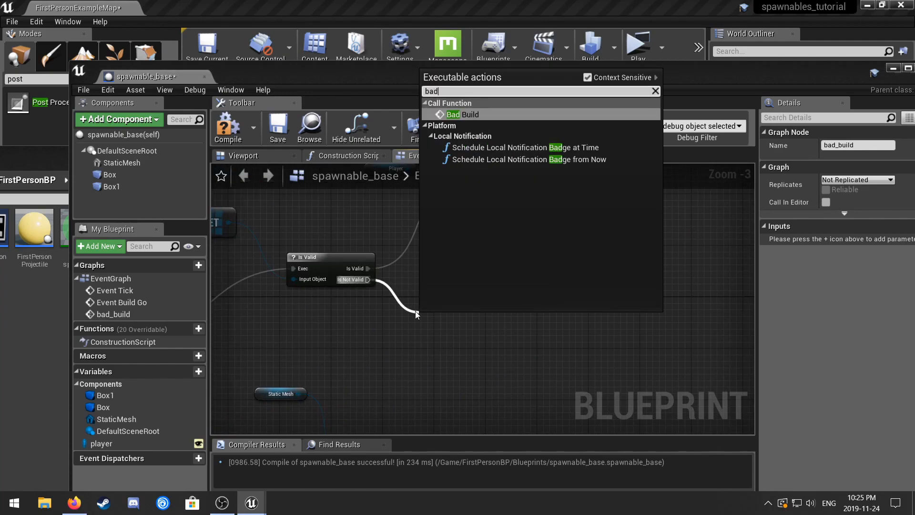
left_click(479, 114)
- Compile and save spawnable_base, then play the game to test the preview's colour on the floor and the wide white block
scroll(561, 251, "down", 3)
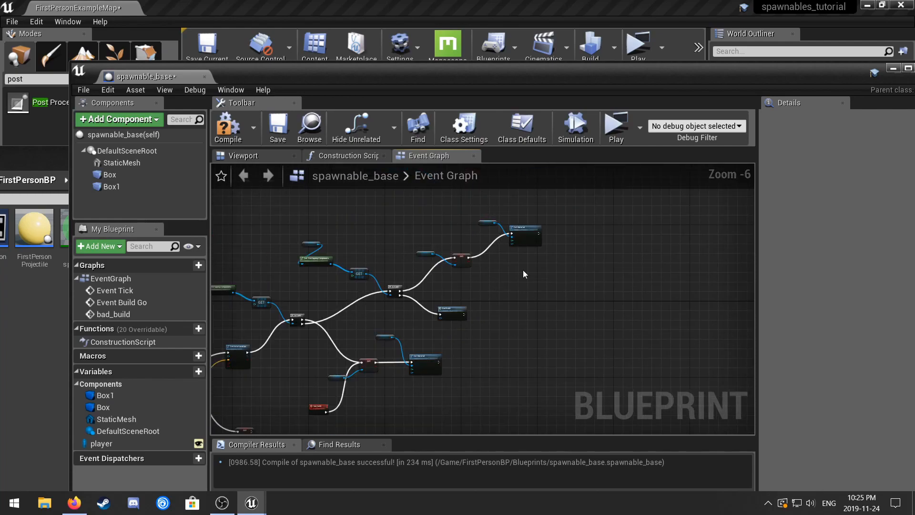
left_click(228, 128)
left_click(278, 126)
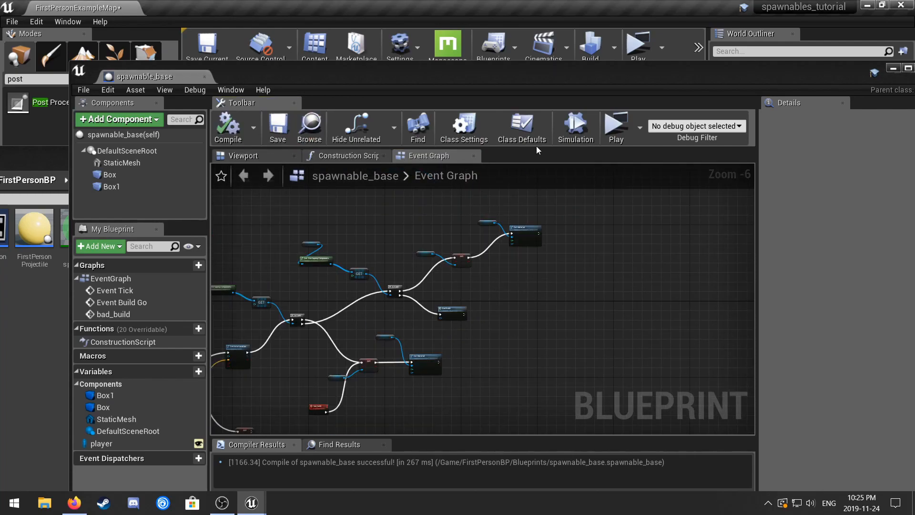
left_click(611, 141)
key("w")
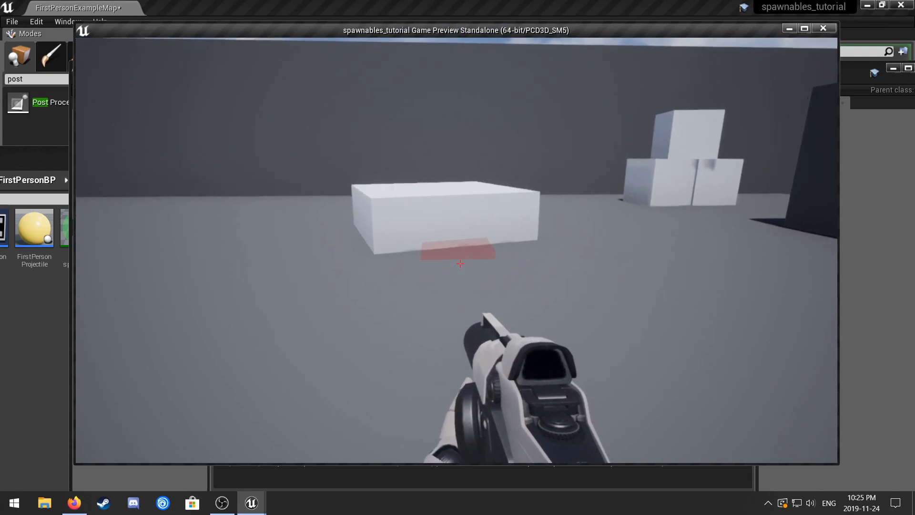
key("w")
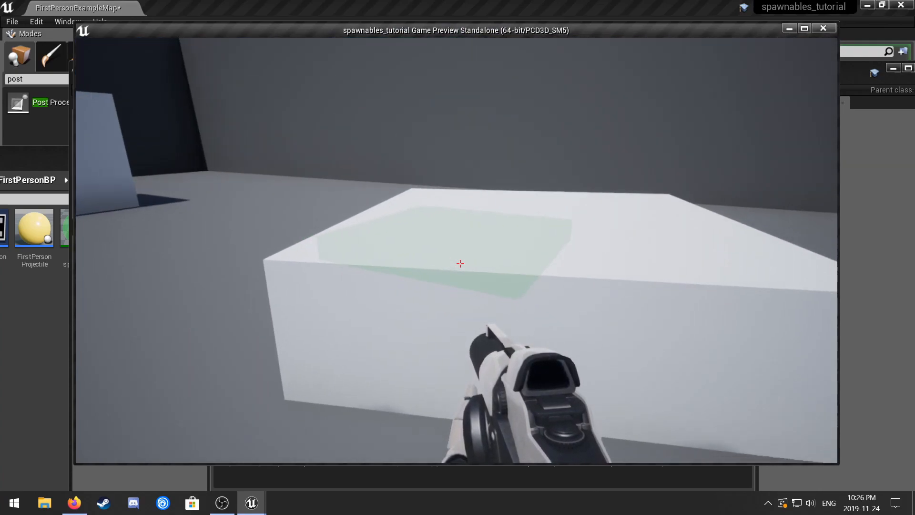
key("s")
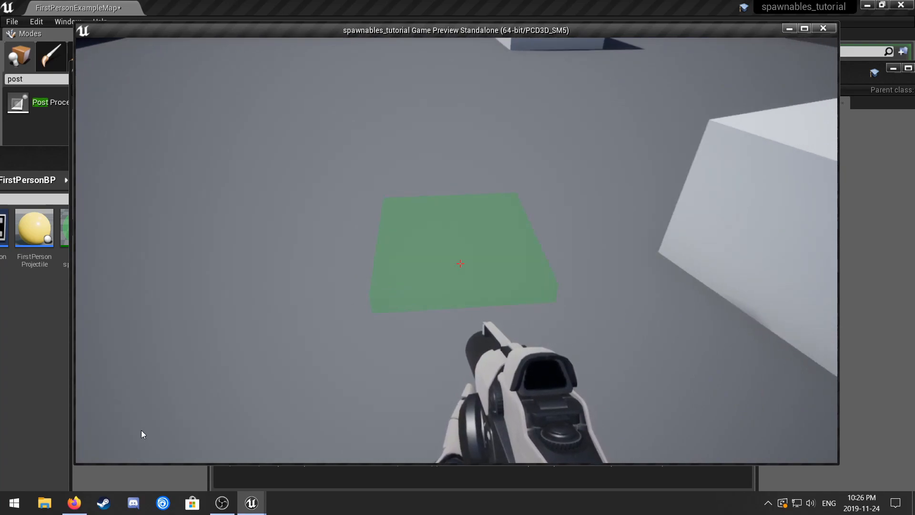
key("Escape")
- Shrink Box1 to a Y scale of about 0.207 and move it along Y to the edge of the wooden base
left_click(247, 156)
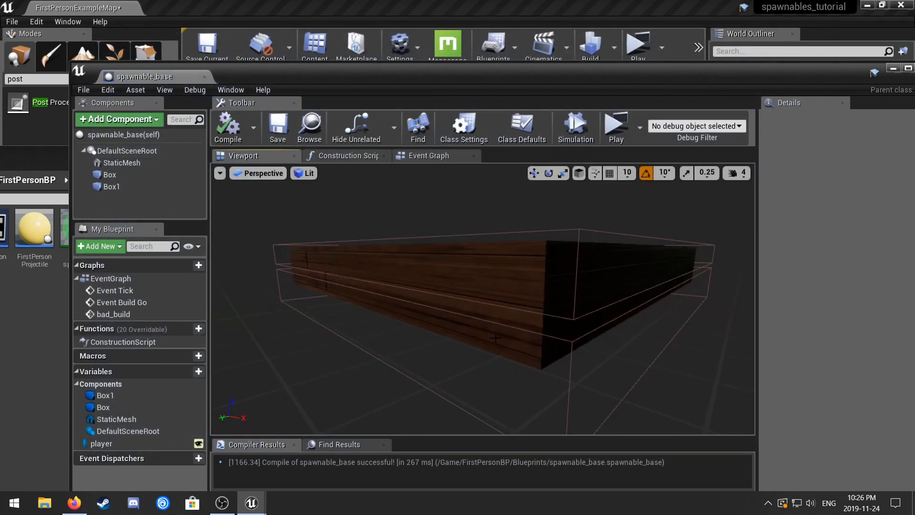
right_click_drag(363, 286, 262, 284)
left_click(142, 189)
key("r")
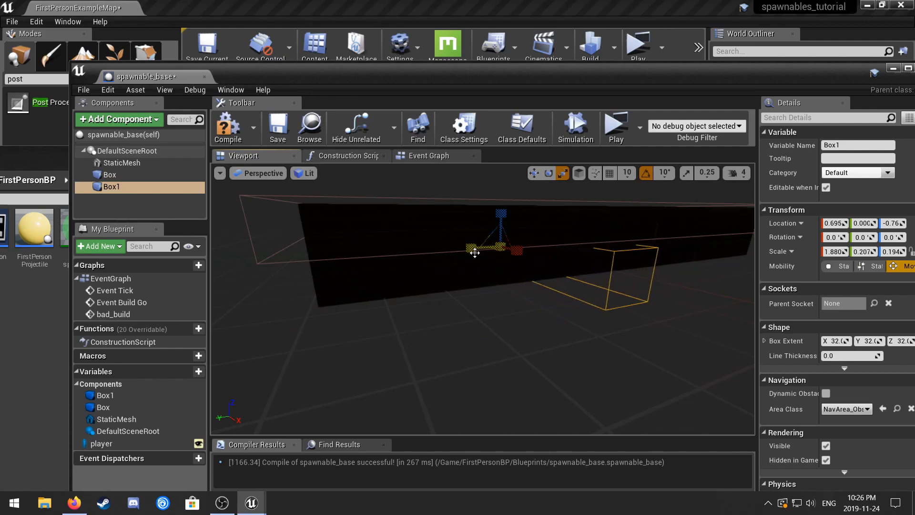
left_click_drag(473, 248, 287, 265)
- Shrink Box1 to an X scale of about 0.253 and move it under the base's corner at about X 51.45, Y 55.36
right_click_drag(364, 288, 472, 288)
key("r")
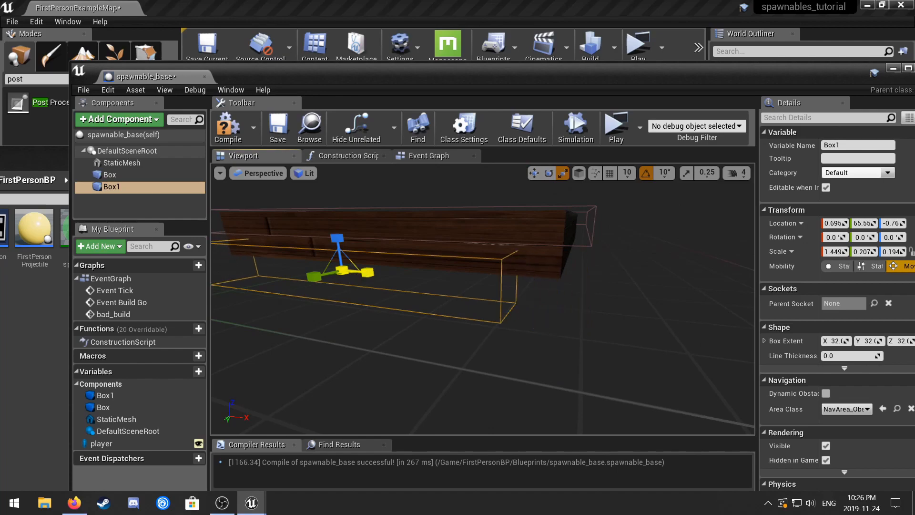
left_click_drag(372, 273, 588, 294)
right_click_drag(590, 299, 389, 288)
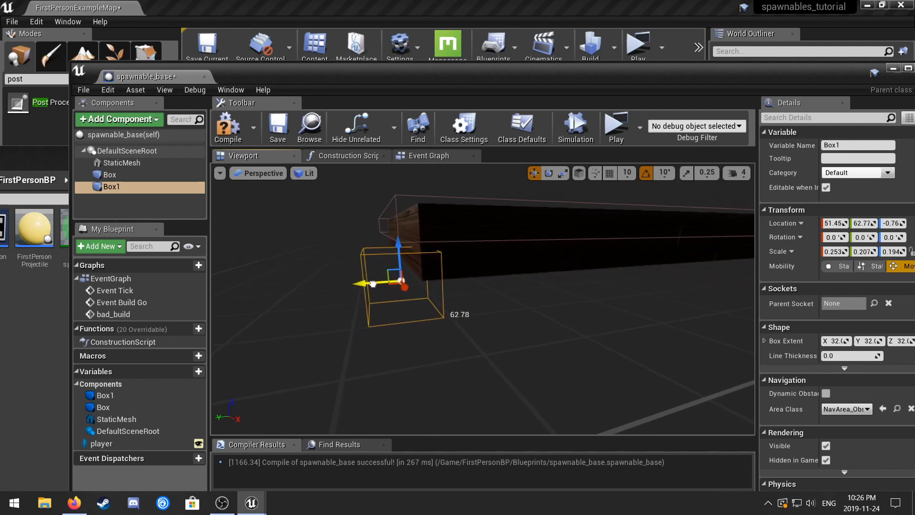
right_click_drag(413, 287, 388, 268)
key("d")
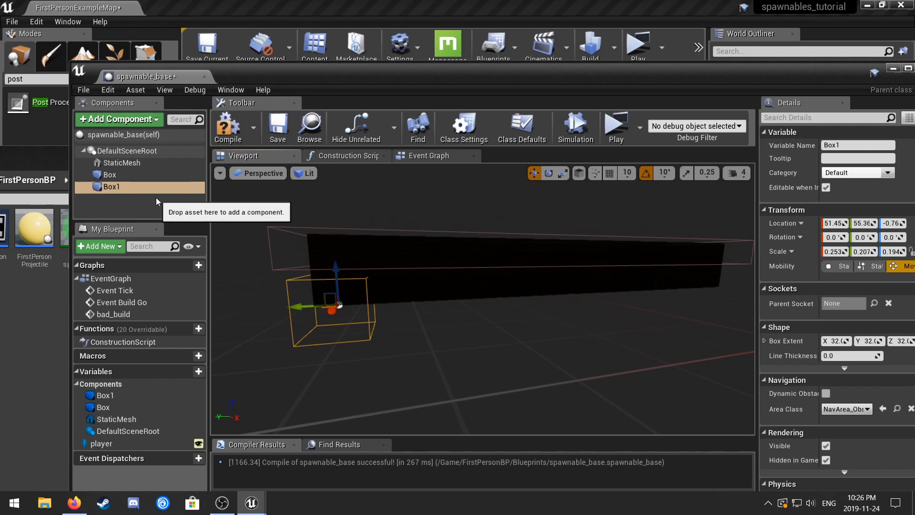
- Paste a copy of Box1 as Box2 under DefaultSceneRoot and move it along Y to the neighbouring corner, about -55.5
left_click(129, 151)
key("ctrl+v")
left_click_drag(304, 307, 552, 289)
key("d")
right_click_drag(552, 289, 524, 289)
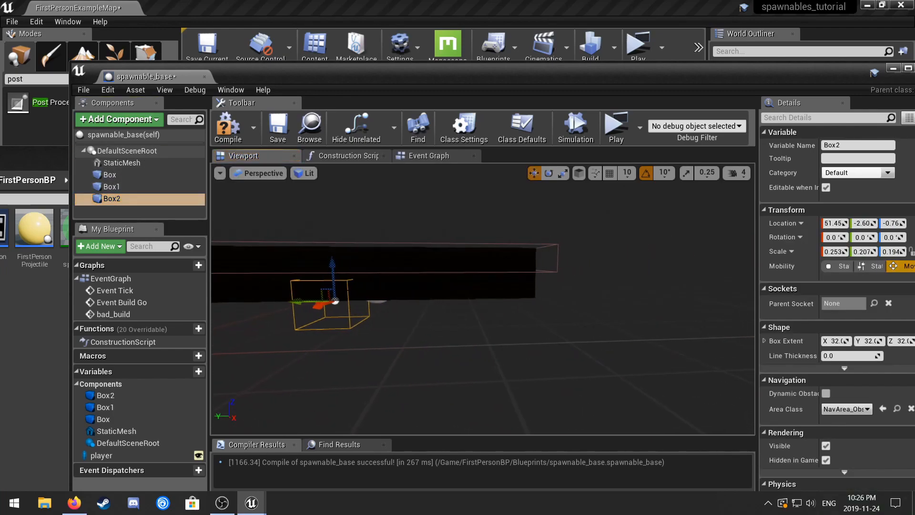
left_click_drag(291, 300, 447, 303)
right_click_drag(483, 308, 395, 307)
key("d")
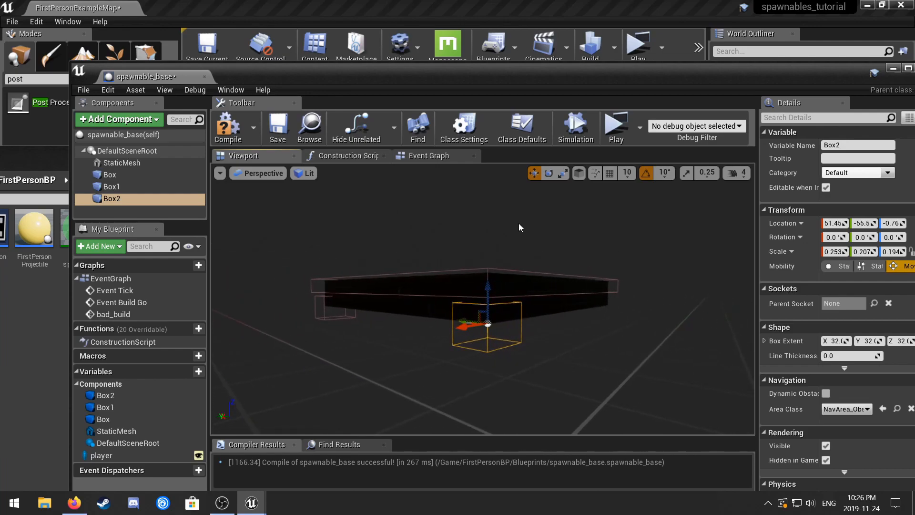
- Set Box2's collision responses to ignore everything except an overlap with ground, then compile and save the blueprint
left_click_drag(658, 72, 525, 16)
scroll(759, 244, "down", 6)
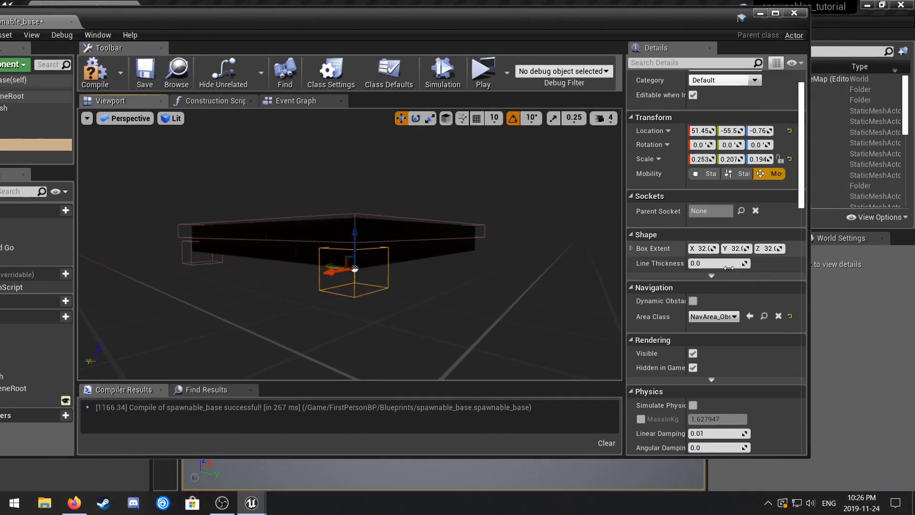
scroll(741, 276, "down", 10)
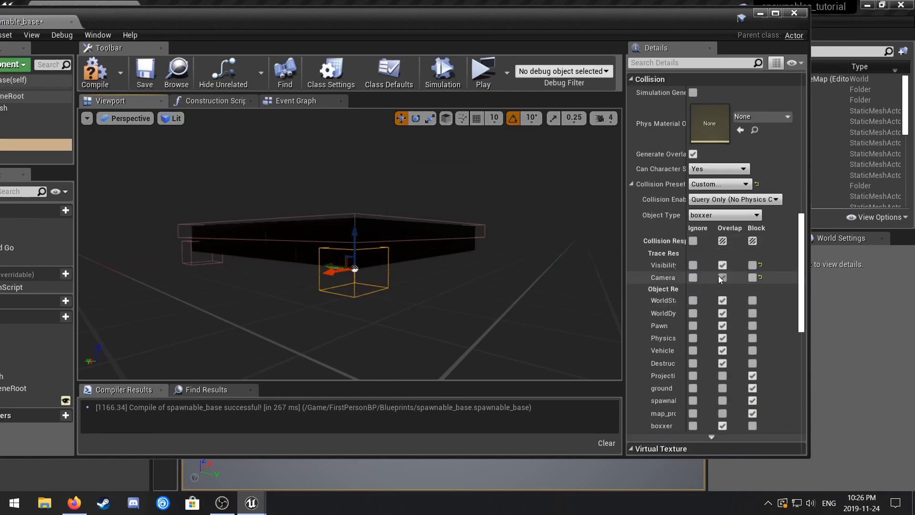
left_click(694, 241)
left_click(723, 388)
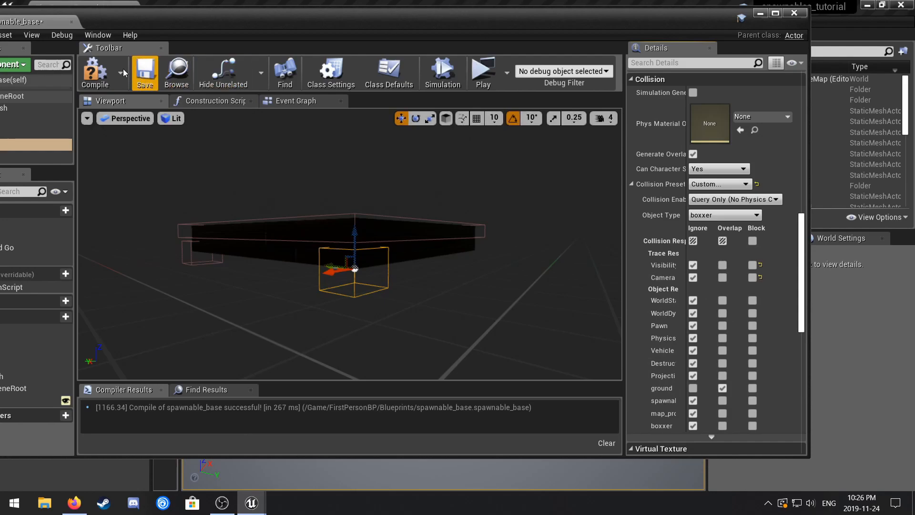
left_click(95, 73)
left_click(144, 72)
- Move the enabled Can Build SET node and its connected nodes away from the Box1 overlap check to make room in the Event Graph
left_click(296, 100)
scroll(226, 228, "up", 2)
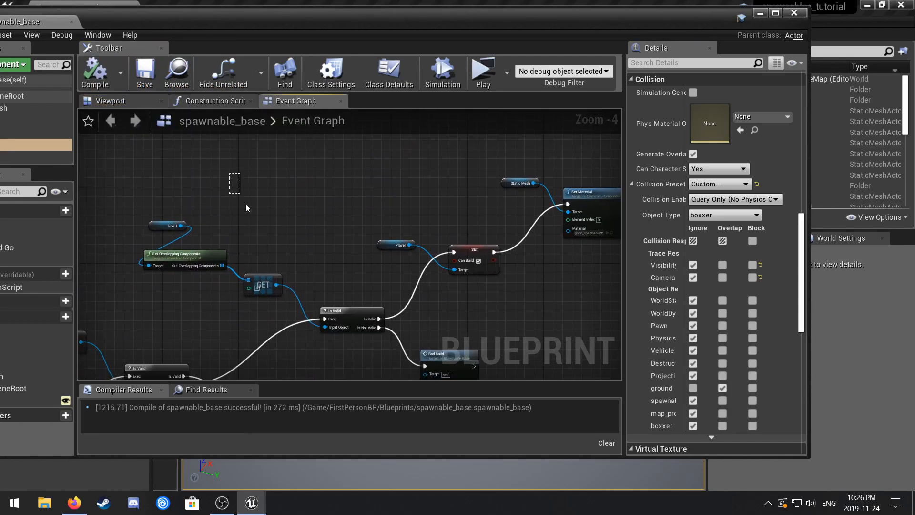
left_click_drag(289, 271, 336, 315)
right_click_drag(368, 230, 275, 279)
left_click_drag(295, 187, 503, 304)
left_click_drag(507, 252, 611, 149)
- Duplicate the Get Overlapping Components, GET, Is Valid and Bad Build nodes, placing the copies beside the enabled Can Build SET node
scroll(613, 152, "down", 2)
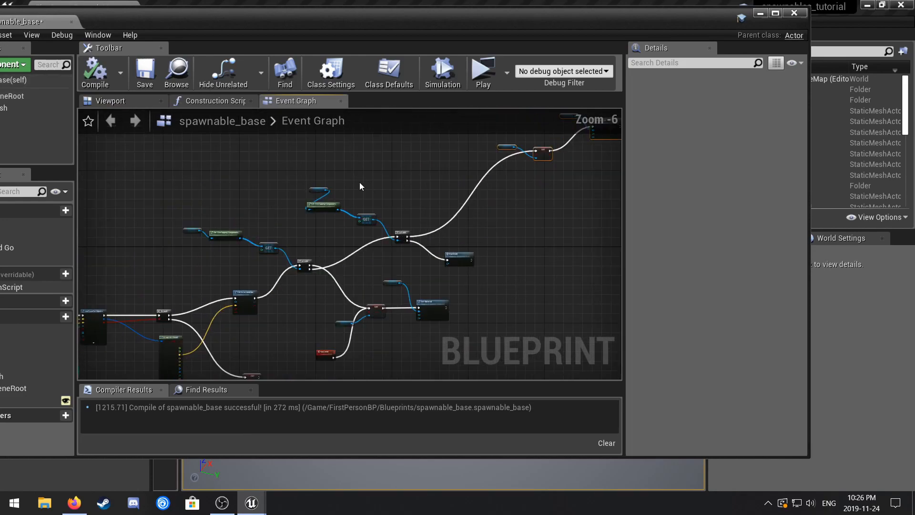
left_click_drag(460, 256, 462, 257)
right_click_drag(513, 196, 351, 210)
scroll(481, 256, "up", 2)
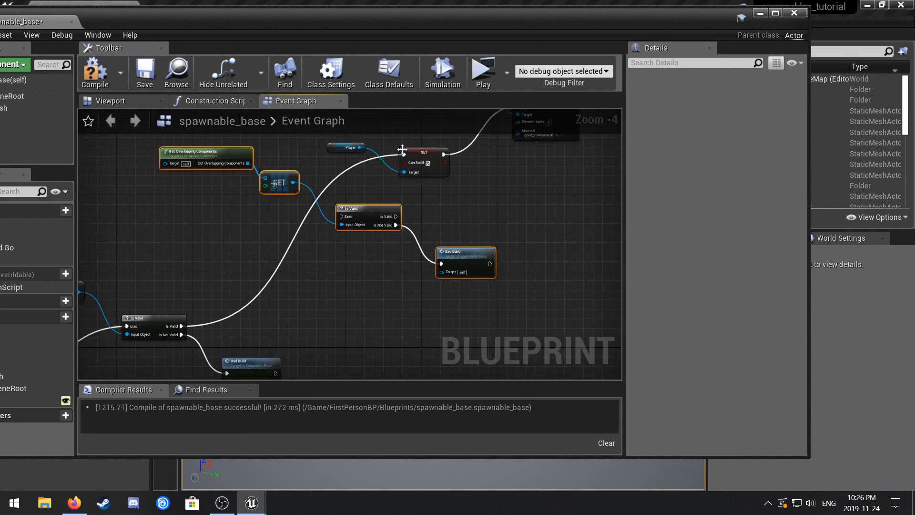
- Reroute the Box1 check's Is Valid output into the copied Is Valid node and connect that node's Is Valid output to the Can Build SET
left_click_drag(407, 153, 341, 222, "ctrl")
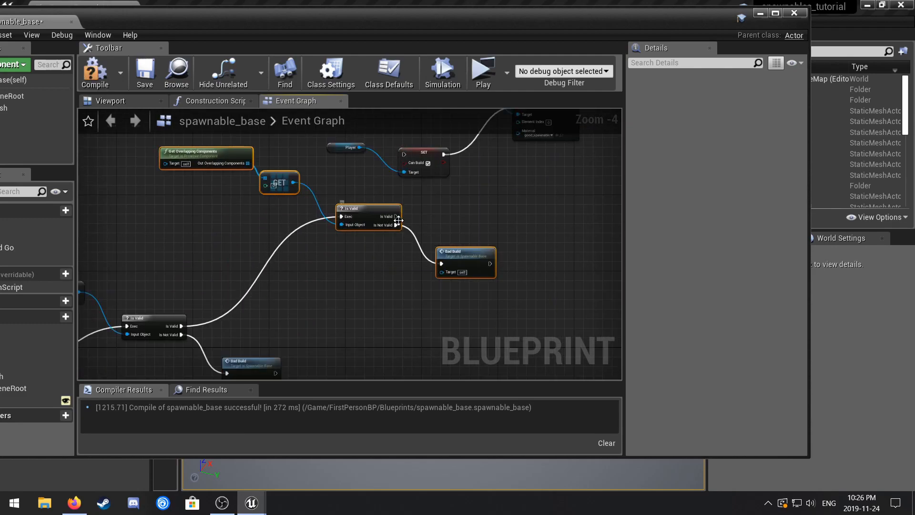
left_click_drag(408, 153, 404, 154)
right_click_drag(336, 196, 472, 263)
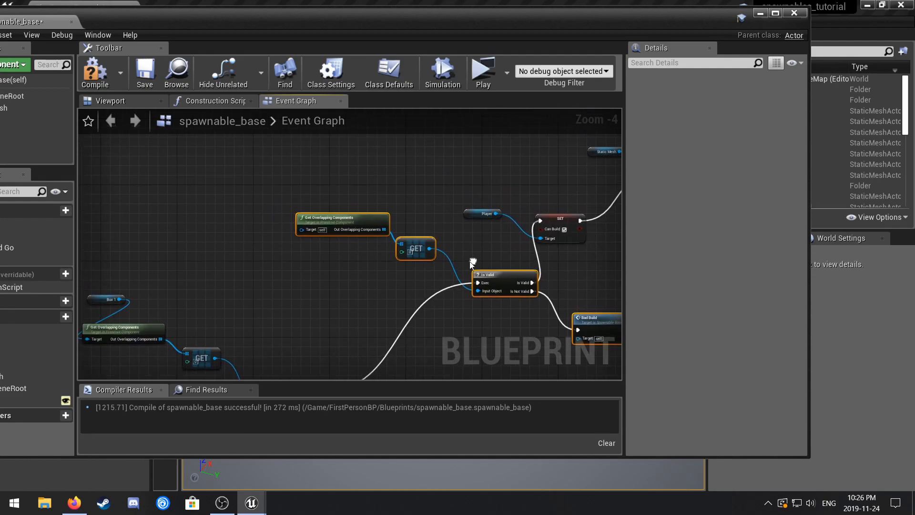
- Connect a Box2 reference to the copied Get Overlapping Components target, tidy the Bad Build node, and compile and save the blueprint
left_click_drag(223, 17, 385, 42)
left_click_drag(151, 170, 470, 257)
right_click_drag(470, 270, 345, 271)
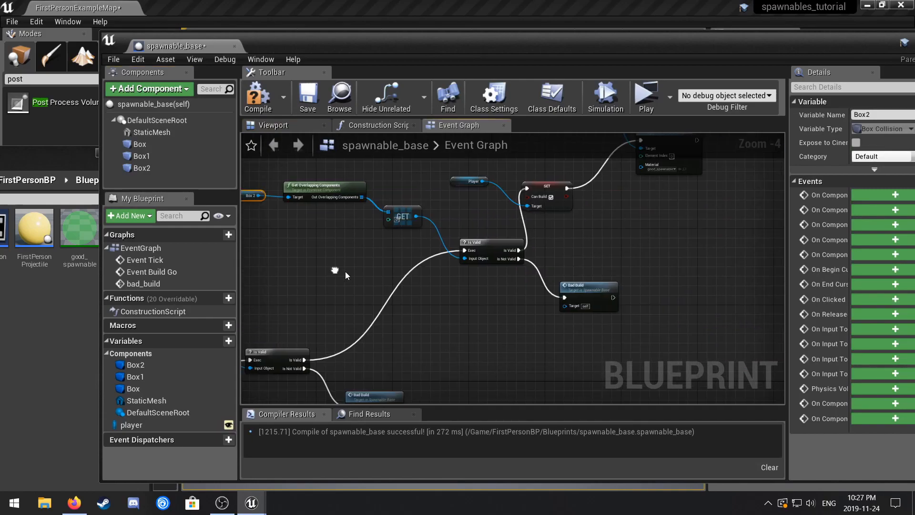
left_click_drag(567, 301, 577, 315)
left_click(258, 95)
left_click(308, 95)
- Play the game to test the preview's colour on top of the wide white block and over its edges
left_click(646, 100)
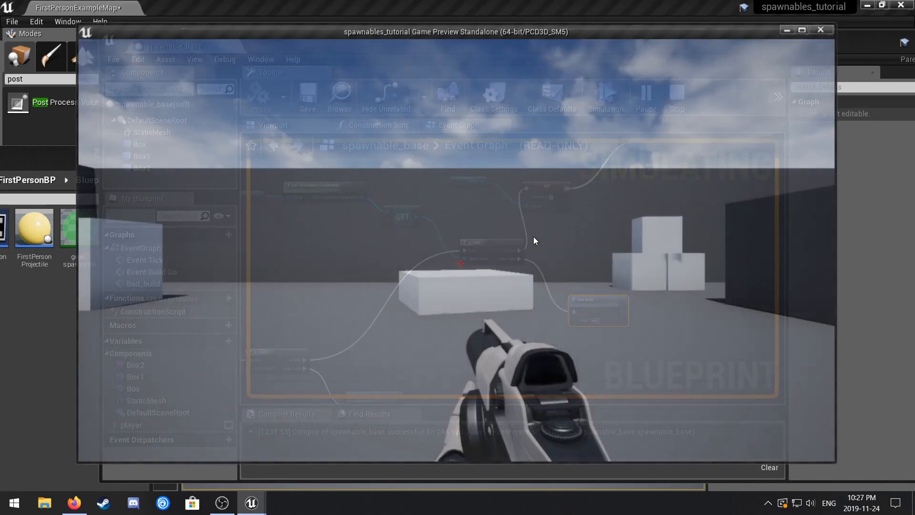
key("w")
key("w")
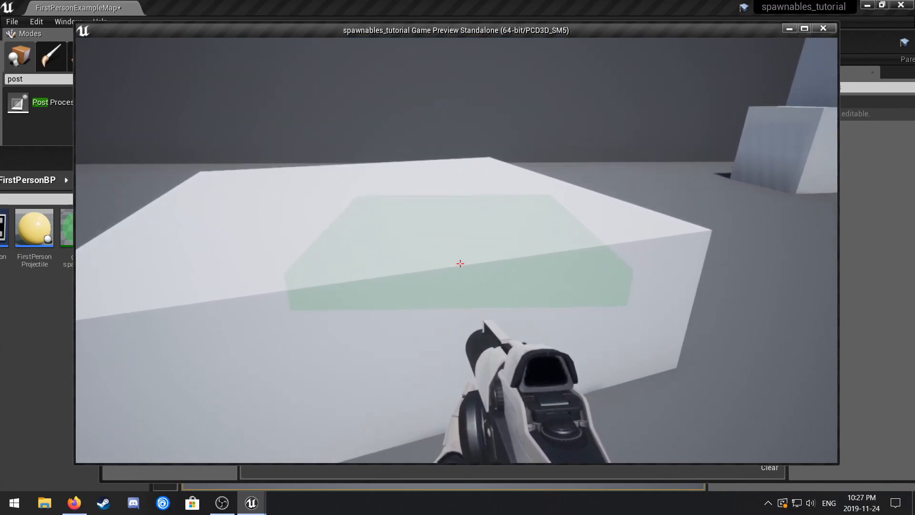
key("w")
key("w")
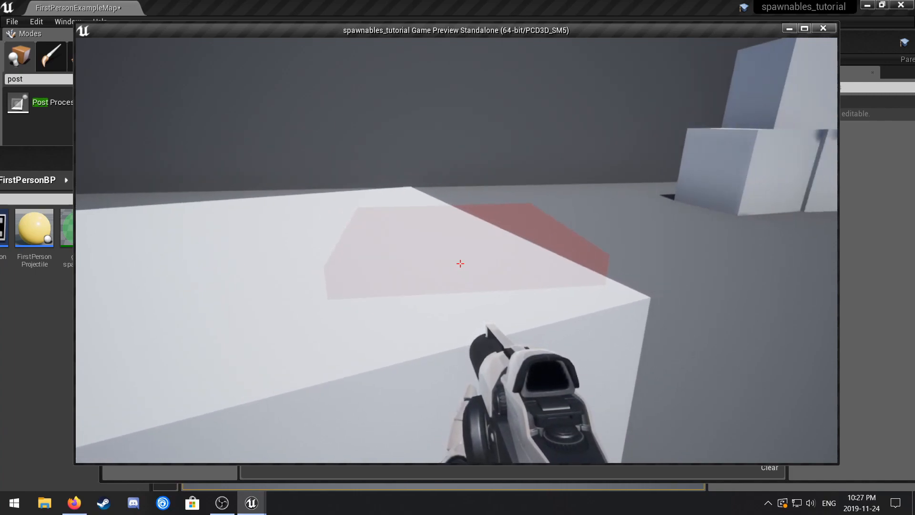
key("d")
key("d")
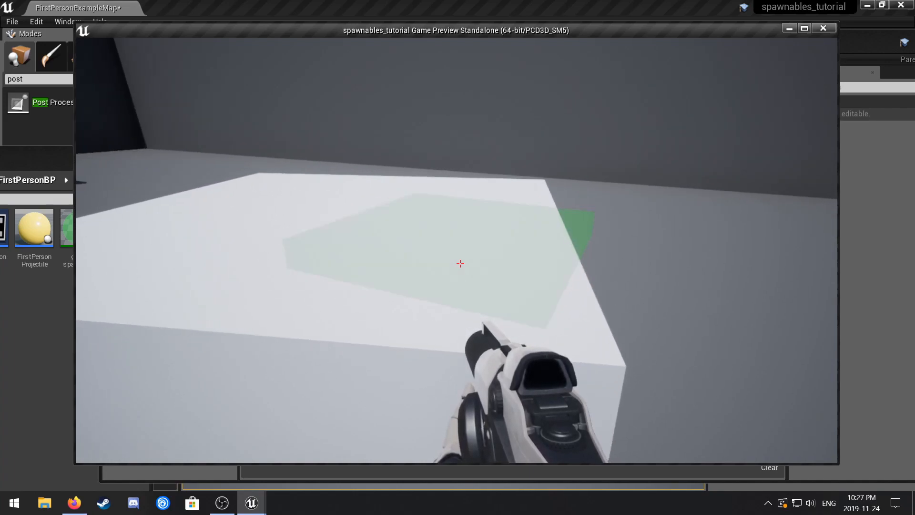
key("s")
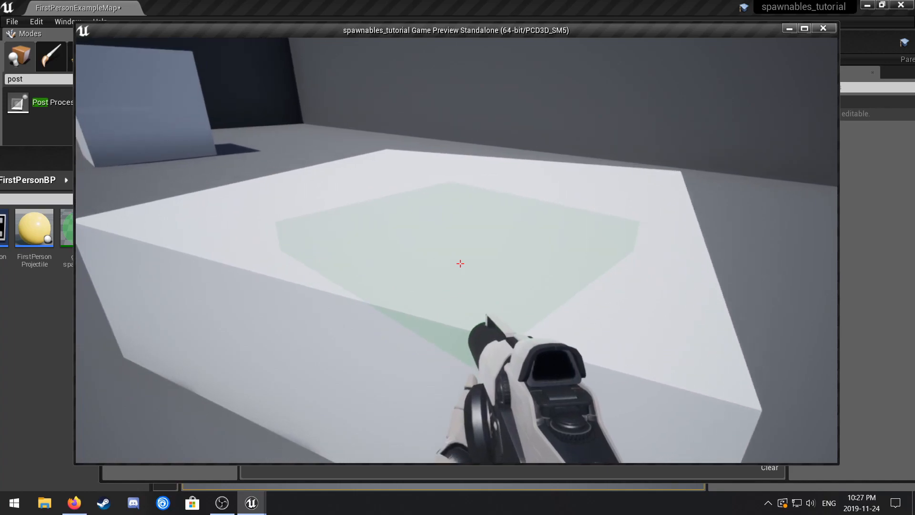
key("a")
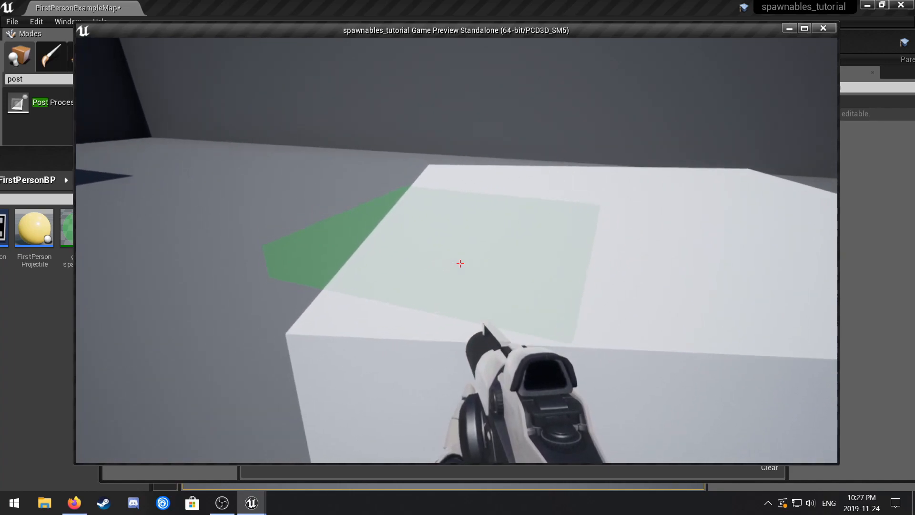
key("d")
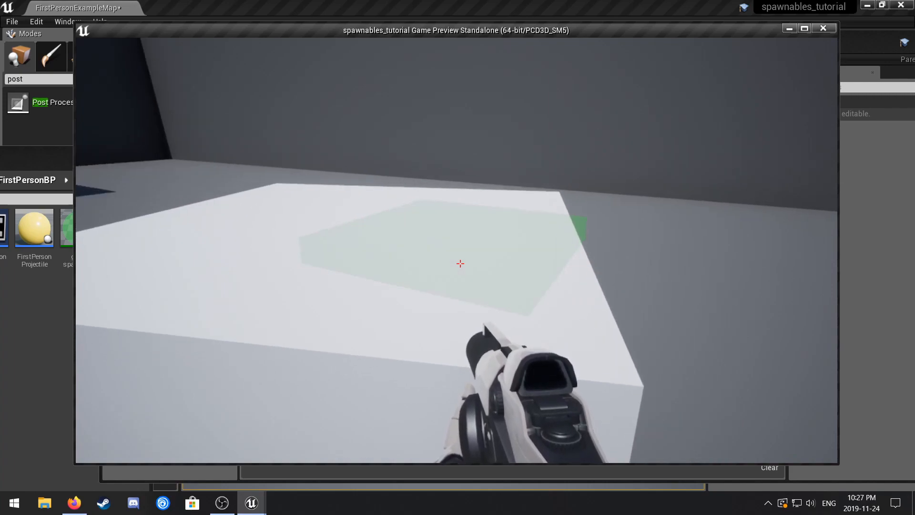
key("Escape")
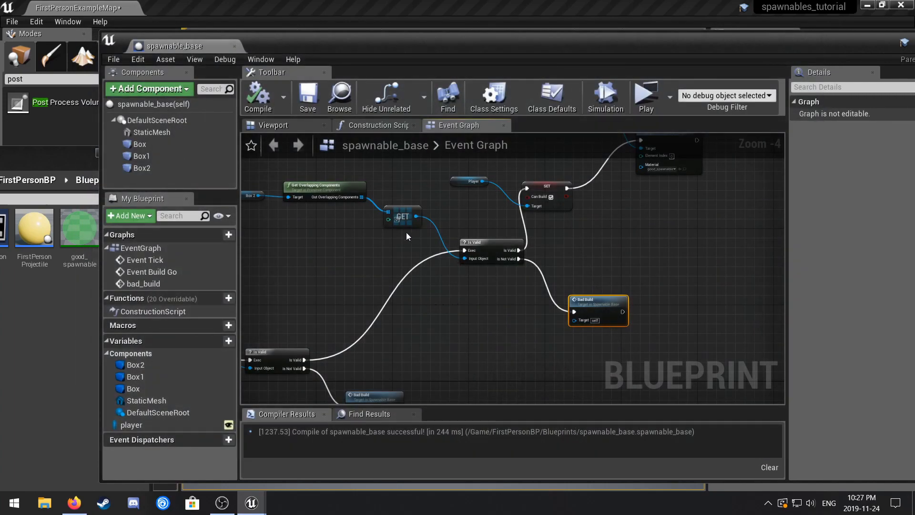
left_click(290, 124)
right_click_drag(560, 344, 515, 344)
key("d")
right_click_drag(602, 308, 615, 305)
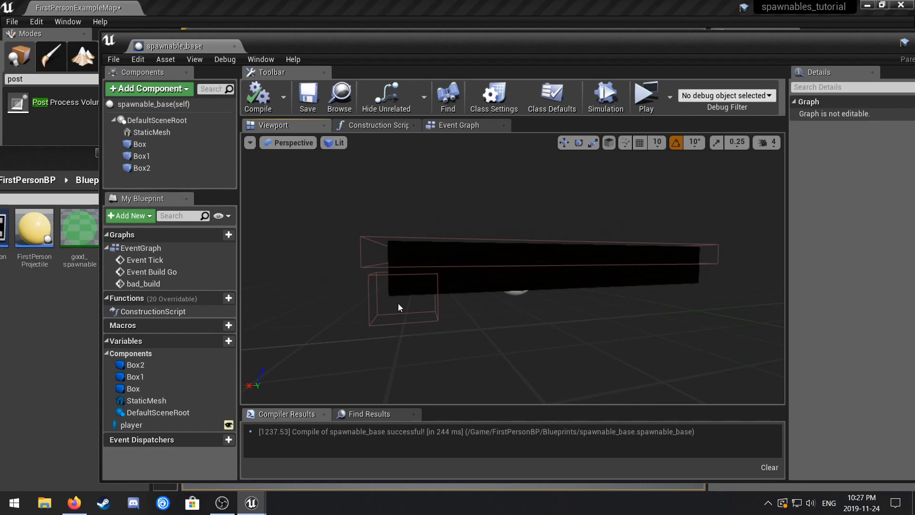
- Open the FirstPersonCharacter blueprint from the Blueprints folder
left_click_drag(468, 48, 483, 377)
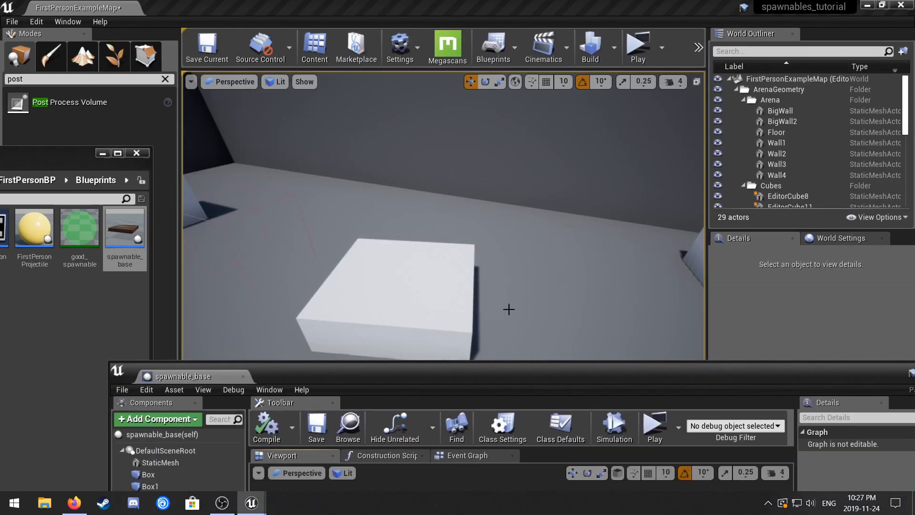
left_click_drag(57, 149, 622, 4)
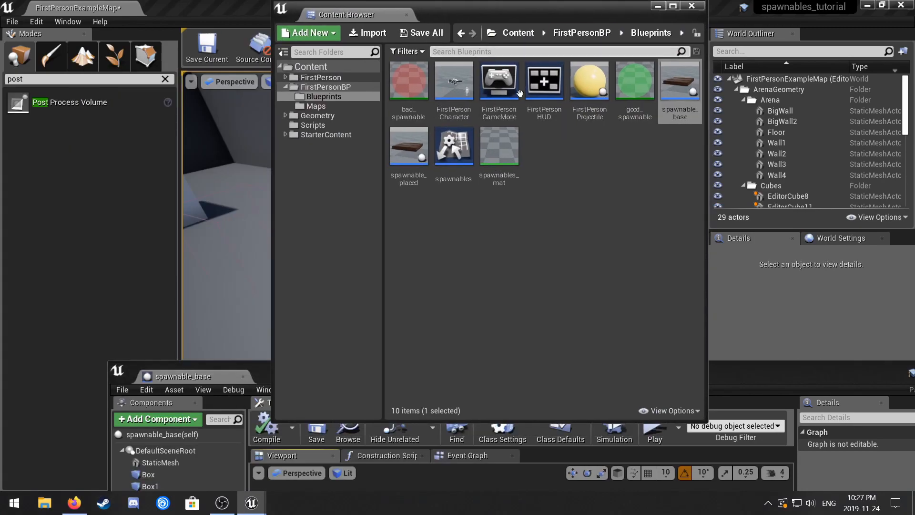
left_click_drag(521, 11, 517, 55)
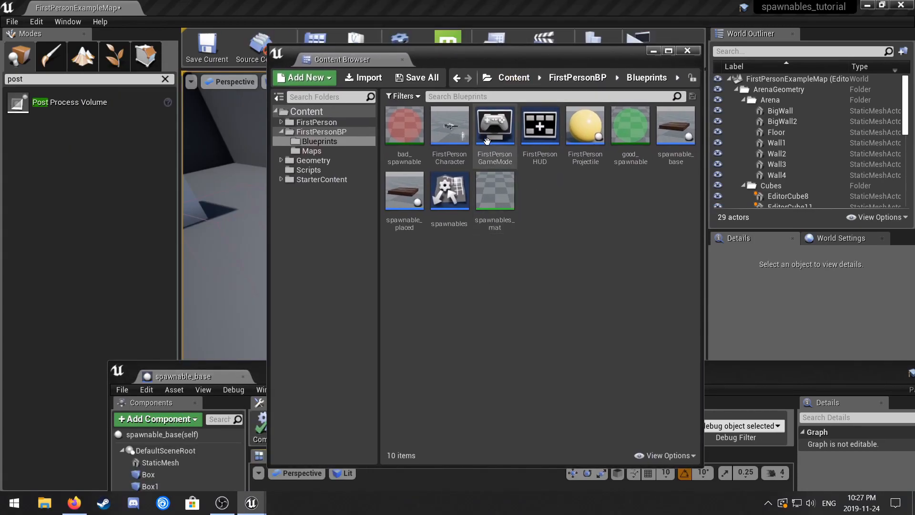
double_click(451, 126)
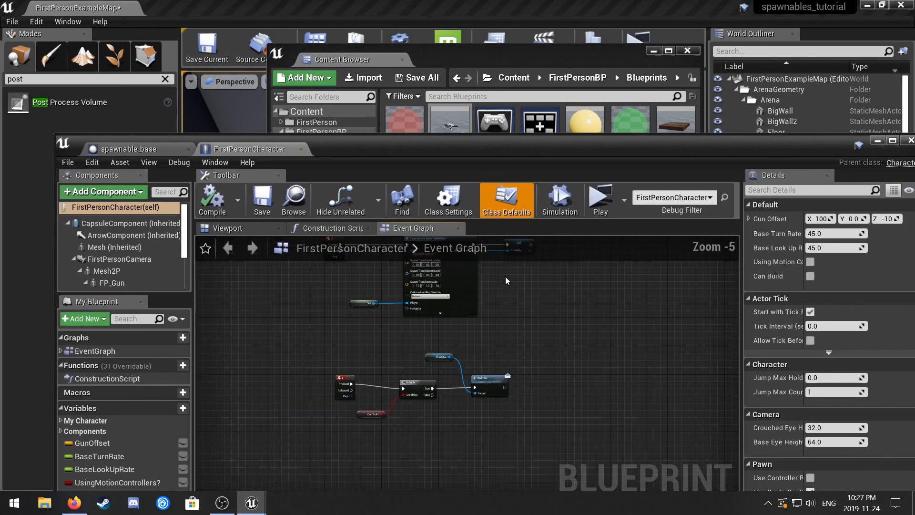
- Add a Mouse Wheel Down event in an empty area of the FirstPersonCharacter Event Graph
scroll(506, 279, "down", 2)
right_click_drag(556, 339, 502, 367)
right_click(502, 368)
type("mouse")
scroll(588, 244, "up", 3)
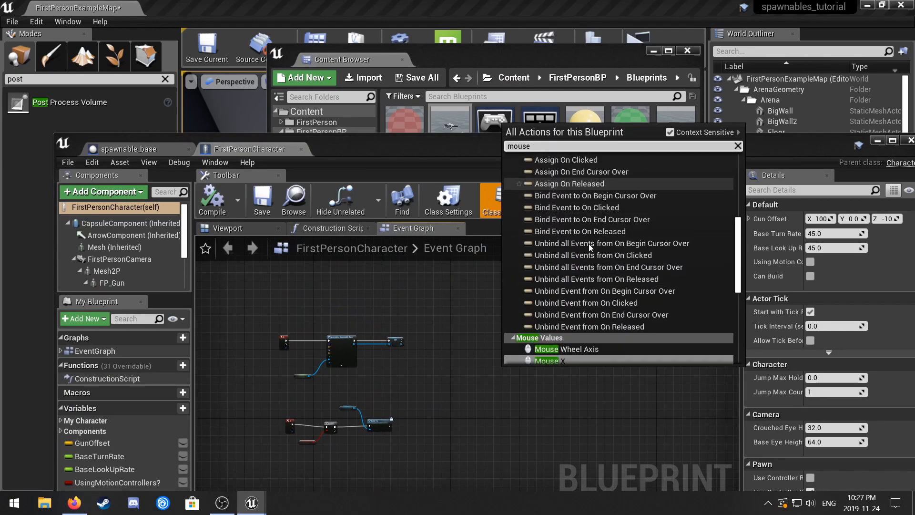
scroll(588, 244, "up", 3)
left_click(604, 261)
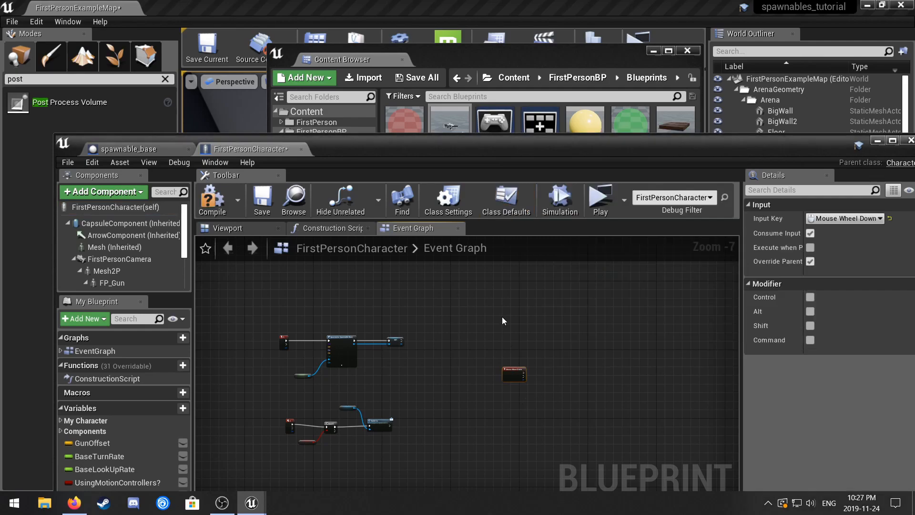
- Add a Mouse Wheel Up event above the Mouse Wheel Down event
right_click(503, 316)
type("mousew")
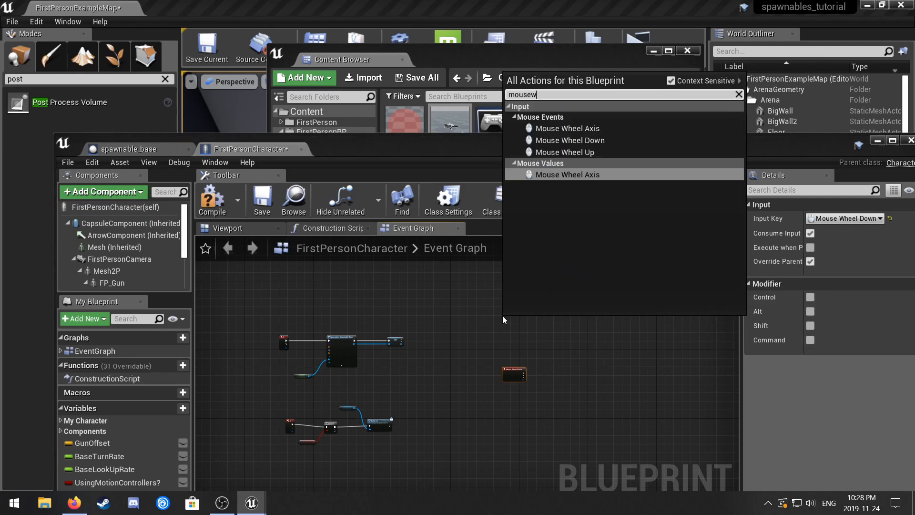
left_click(587, 151)
scroll(522, 375, "up", 4)
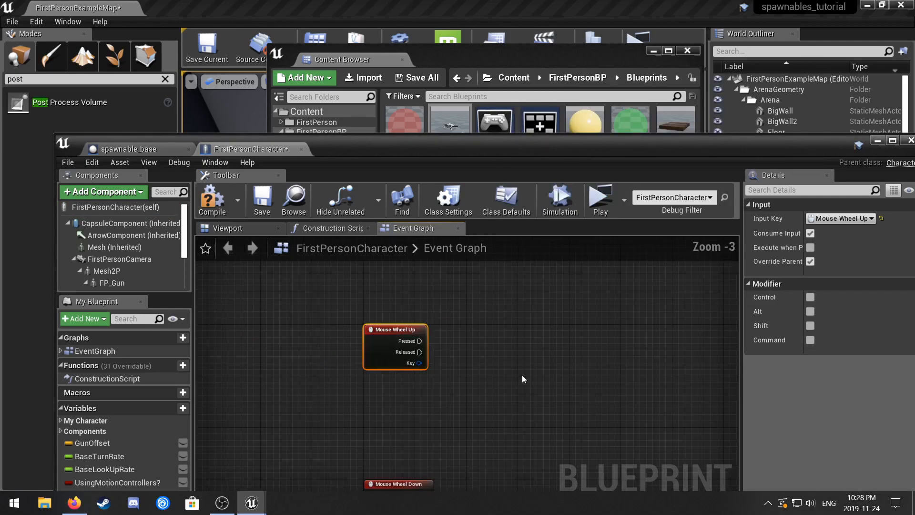
- Place a getter for the buildable variable between the Mouse Wheel Up and Mouse Wheel Down events
left_click_drag(480, 156, 510, 58)
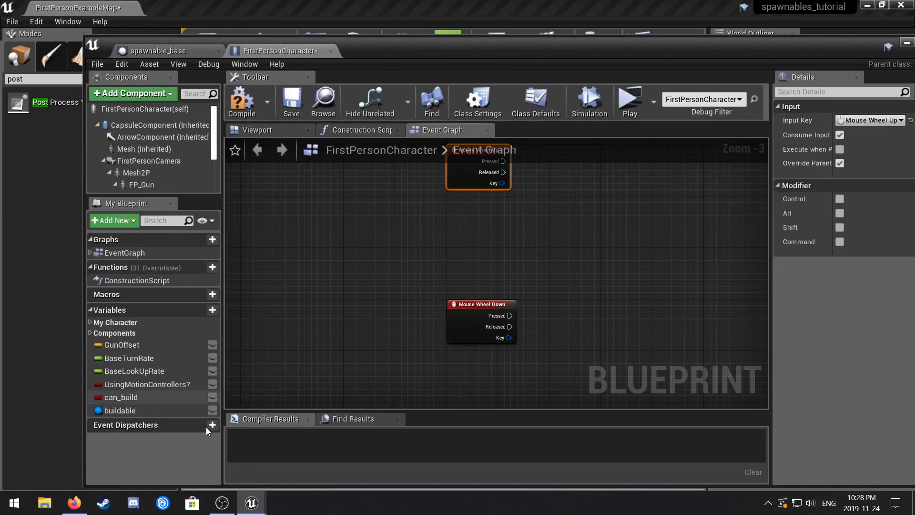
left_click_drag(166, 413, 537, 278)
right_click_drag(558, 216, 538, 251)
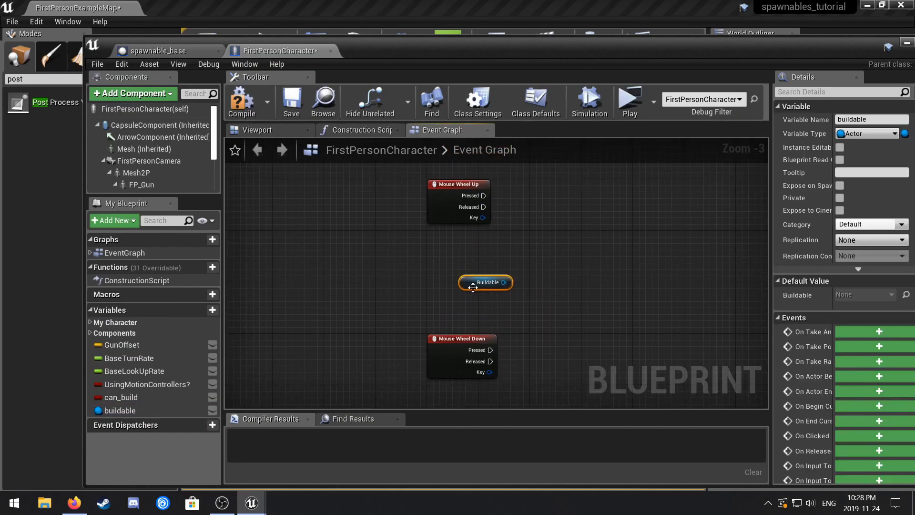
- Add GetActorRotation and SetActorRotation nodes that both target the buildable reference
right_click_drag(488, 279, 419, 323)
left_click_drag(384, 330, 429, 333)
type("getact")
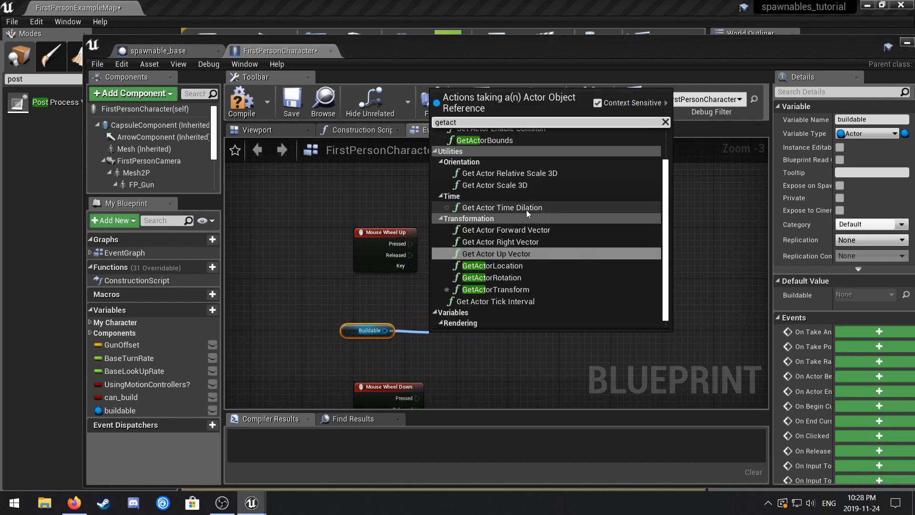
left_click(492, 277)
left_click_drag(390, 329, 507, 285)
type("setact")
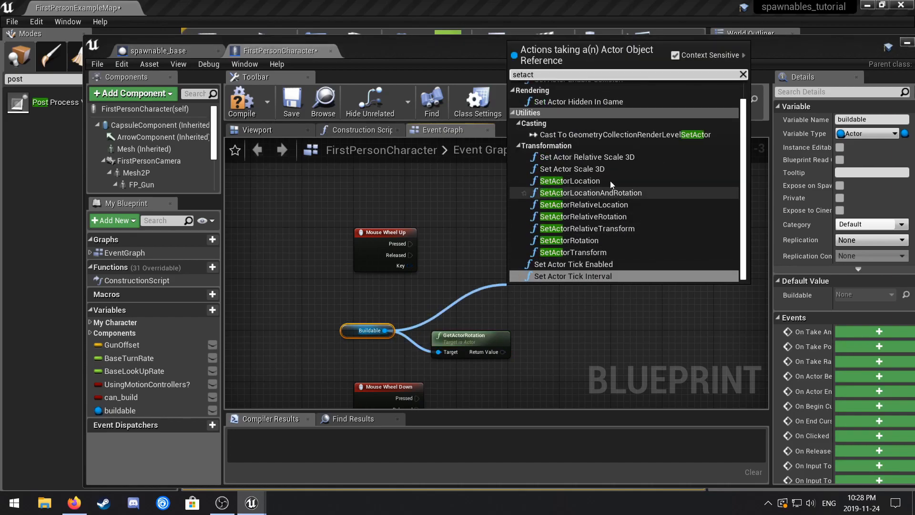
left_click(591, 241)
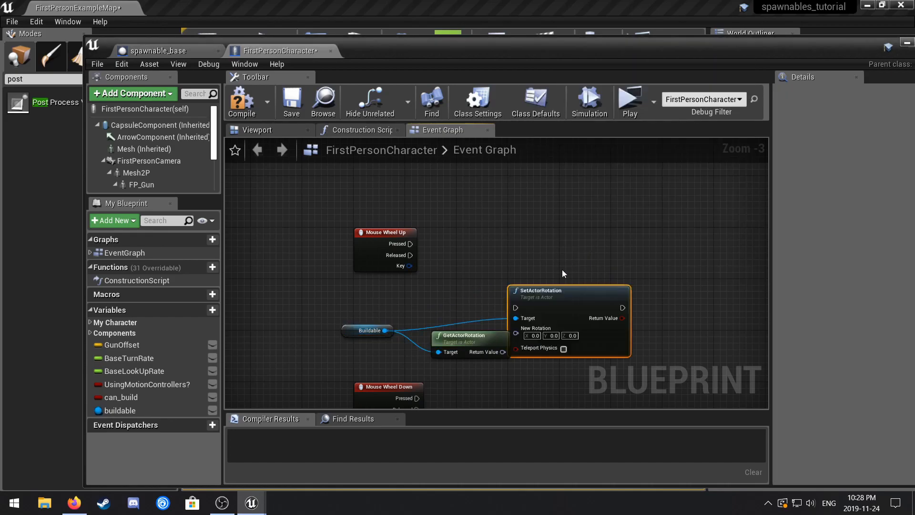
- Split the rotation pins on GetActorRotation and SetActorRotation, and connect Roll and Pitch directly between the two nodes
right_click(503, 352)
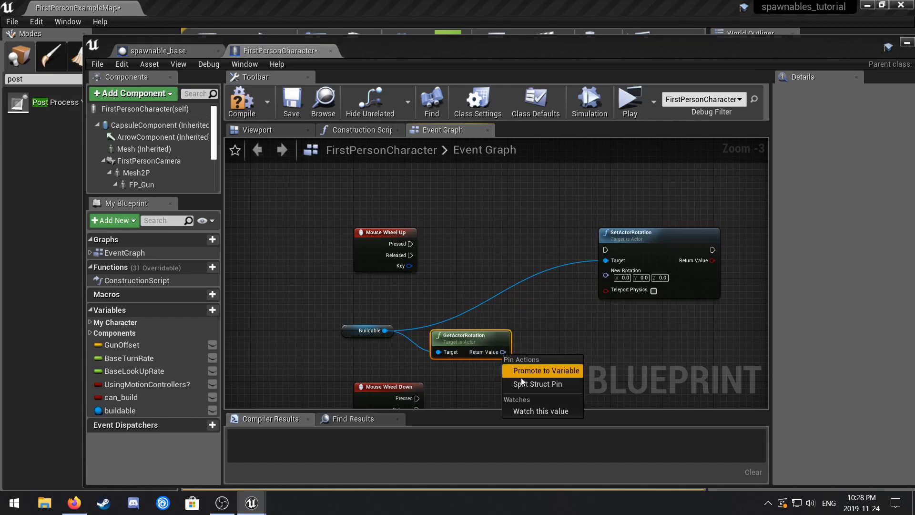
left_click(529, 382)
right_click(607, 275)
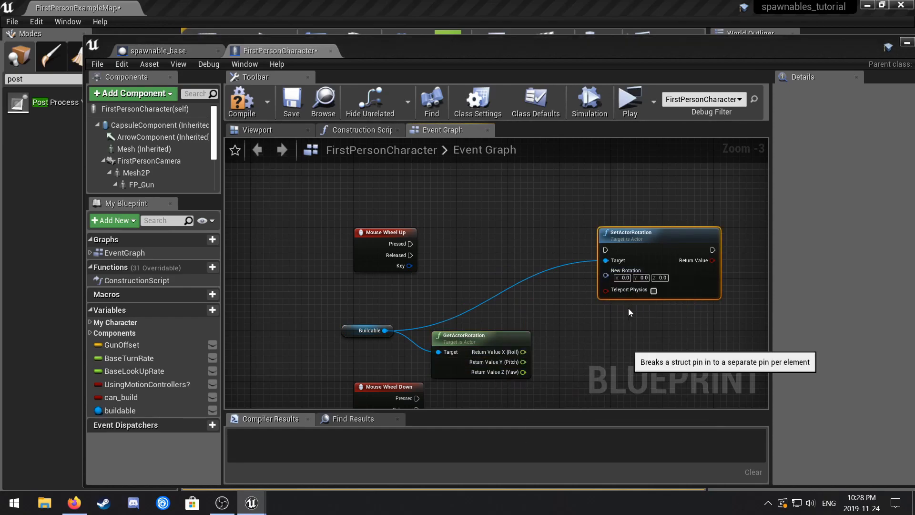
left_click(634, 303)
left_click_drag(611, 273, 610, 273)
- Add 15.0 to the actor's Yaw with a float + float node and connect the sum to New Rotation Z (Yaw)
left_click_drag(522, 364, 568, 369)
type("+")
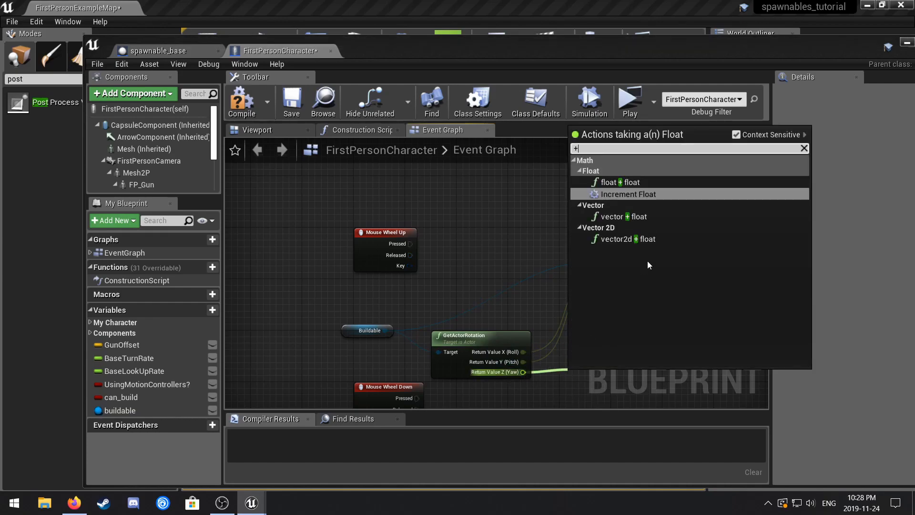
left_click(633, 182)
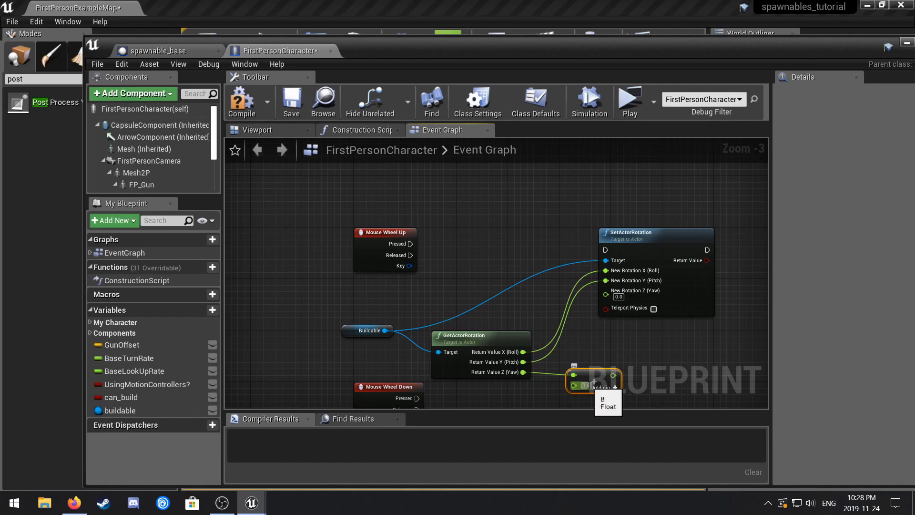
left_click_drag(614, 376, 615, 309)
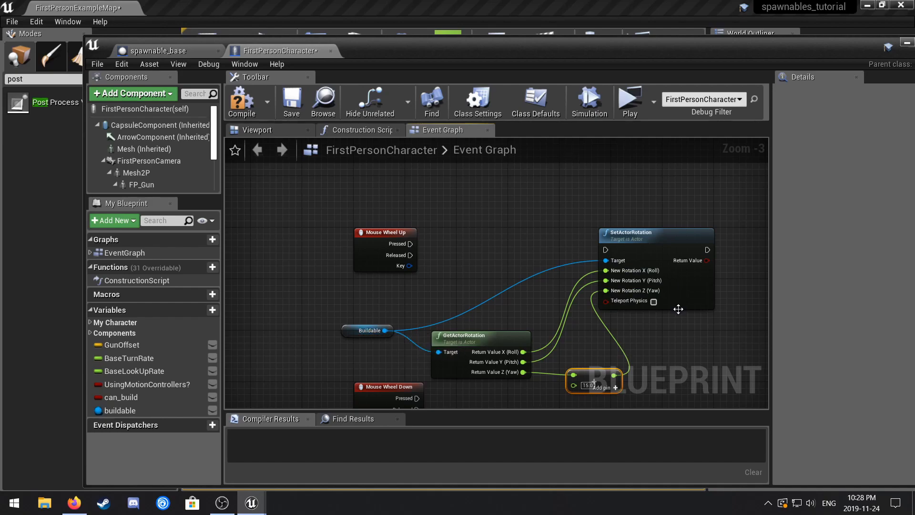
- Connect Mouse Wheel Up's Pressed output to SetActorRotation and tidy the node layout, moving Mouse Wheel Down farther below
right_click_drag(679, 309, 571, 297)
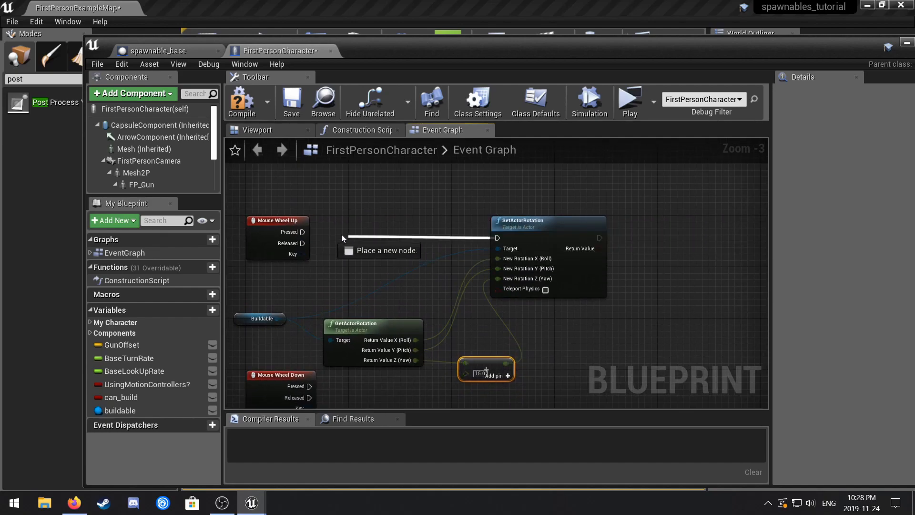
left_click_drag(536, 242, 580, 236)
right_click_drag(493, 313, 530, 311)
left_click_drag(509, 368, 508, 347)
mouse_move(443, 328)
left_mouse_down()
mouse_move(443, 317)
mouse_move(442, 329)
left_mouse_up()
left_click_drag(283, 319, 277, 287)
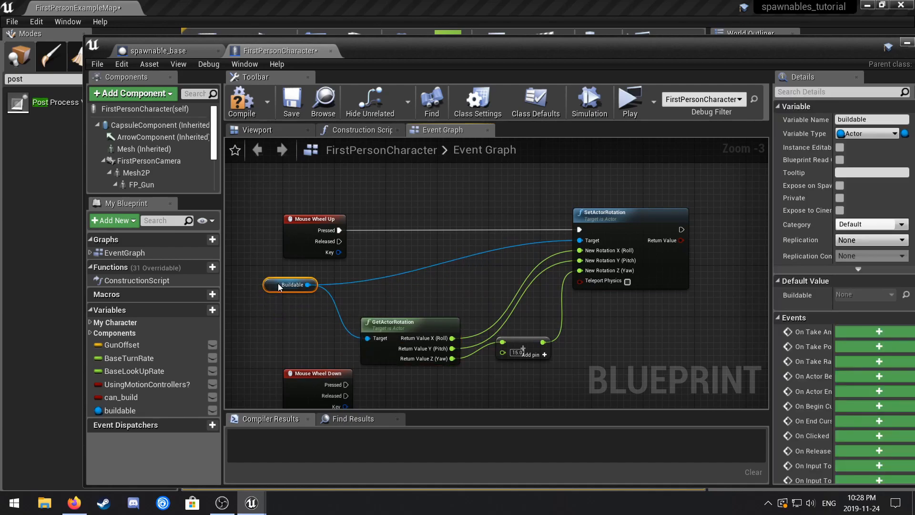
right_click_drag(300, 341, 309, 255)
left_click_drag(309, 300, 308, 345)
right_click_drag(512, 280, 448, 329)
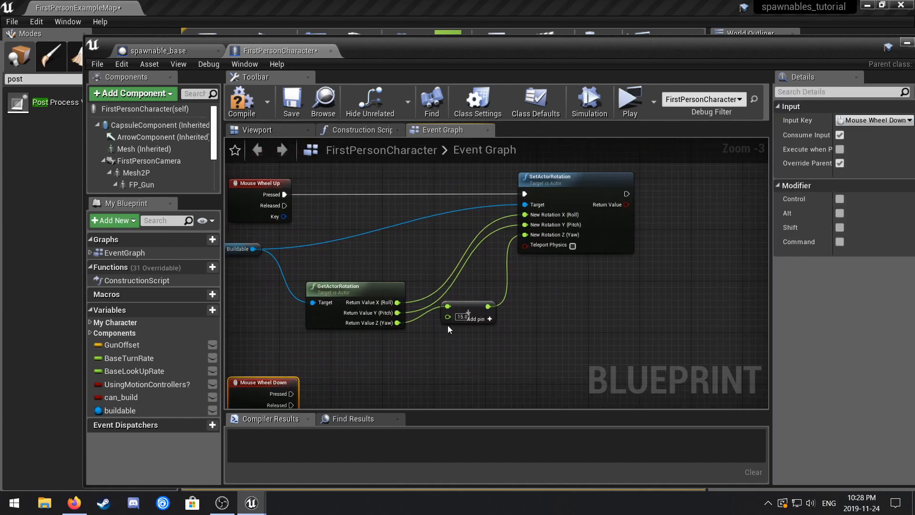
left_click_drag(474, 310, 485, 323)
- Compile FirstPersonCharacter, start the game preview and bring the buildable preview onto the low white block
left_click(237, 109)
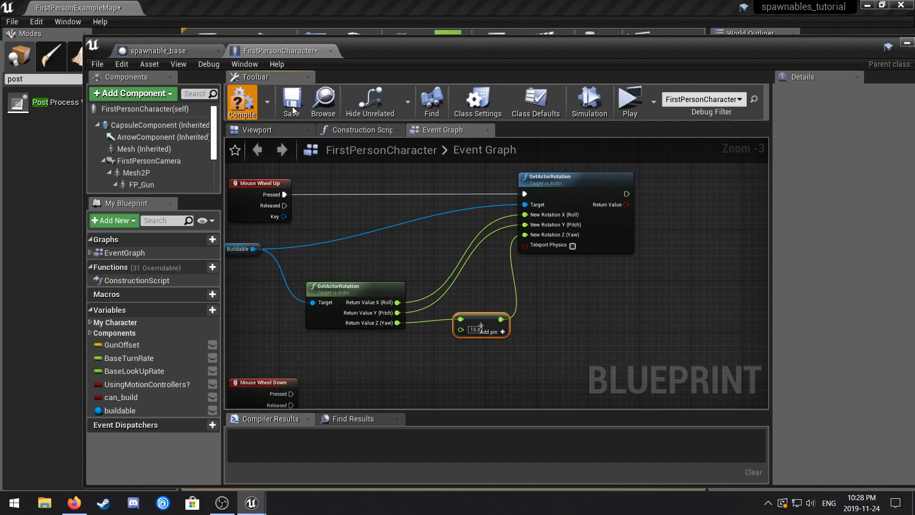
left_click(635, 104)
key("w")
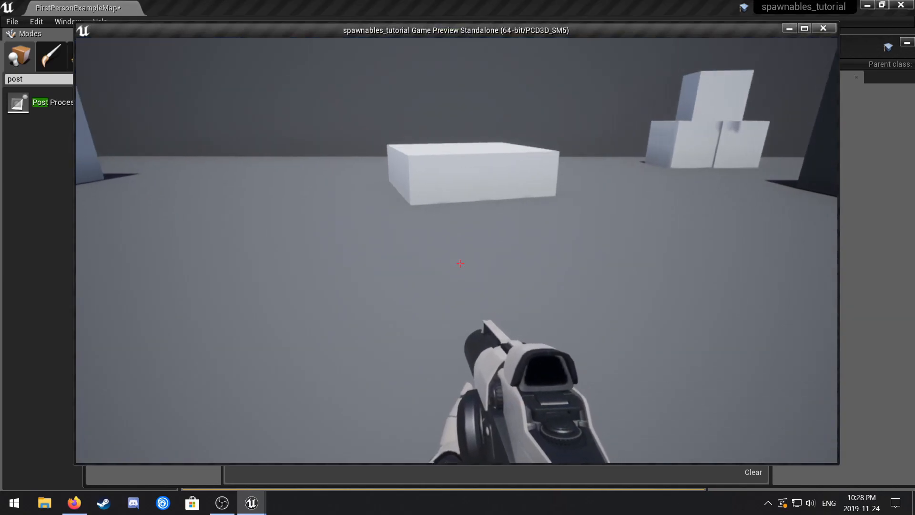
key("w")
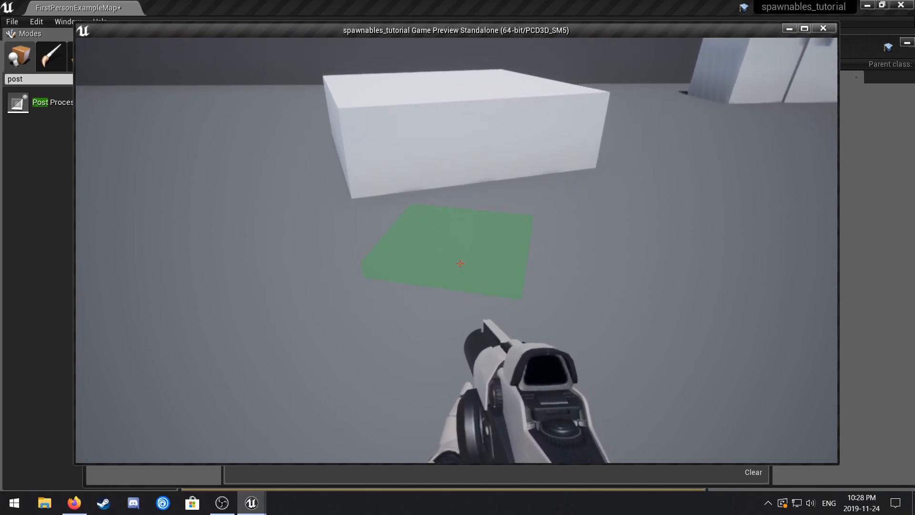
key("d")
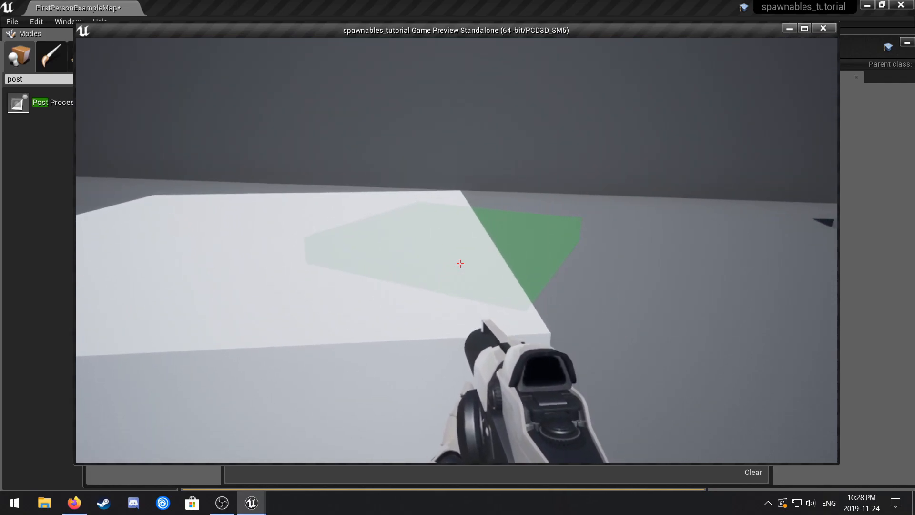
- Test rotating the buildable with the mouse wheel at the white block's edge, place it and end the game preview
scroll(460, 264, "up", 5)
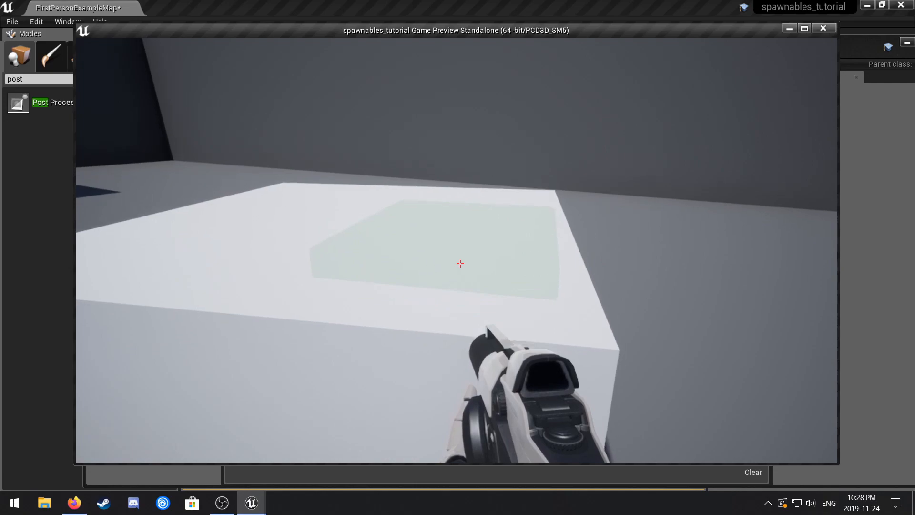
scroll(460, 263, "up", 6)
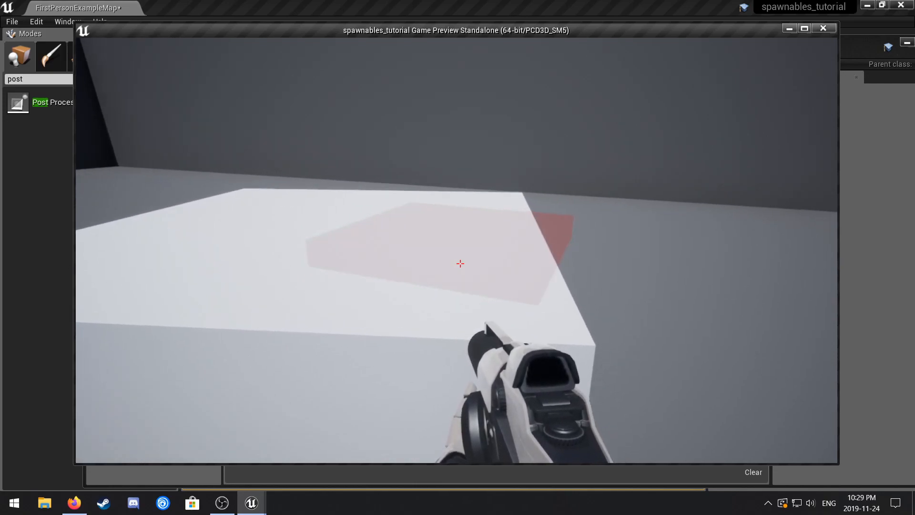
scroll(460, 264, "up", 6)
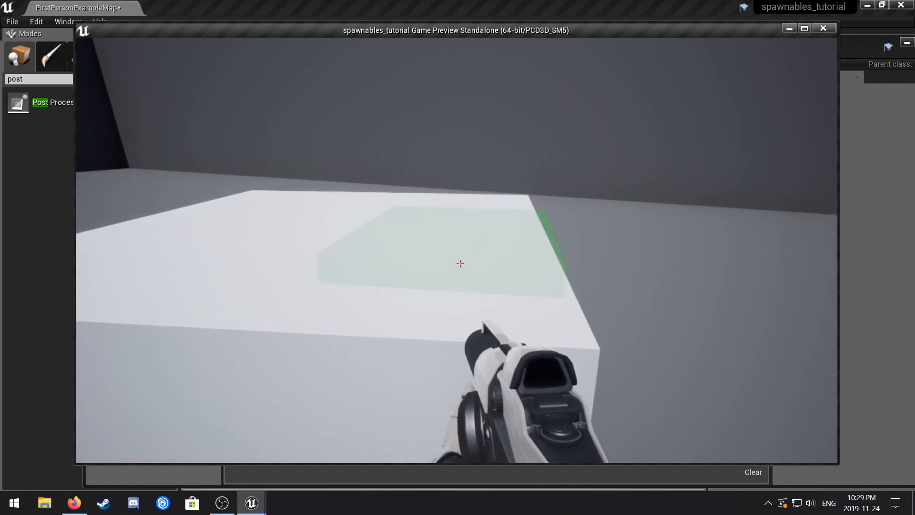
scroll(460, 263, "up", 3)
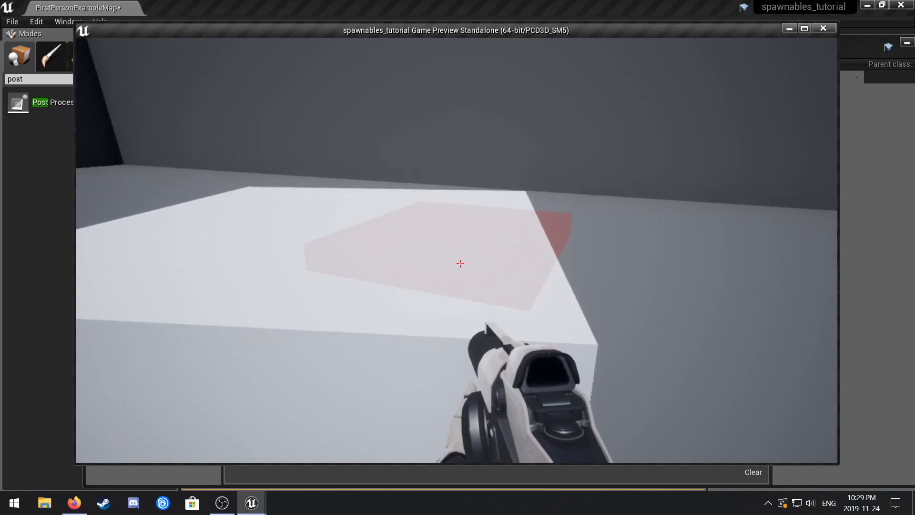
scroll(460, 264, "up", 5)
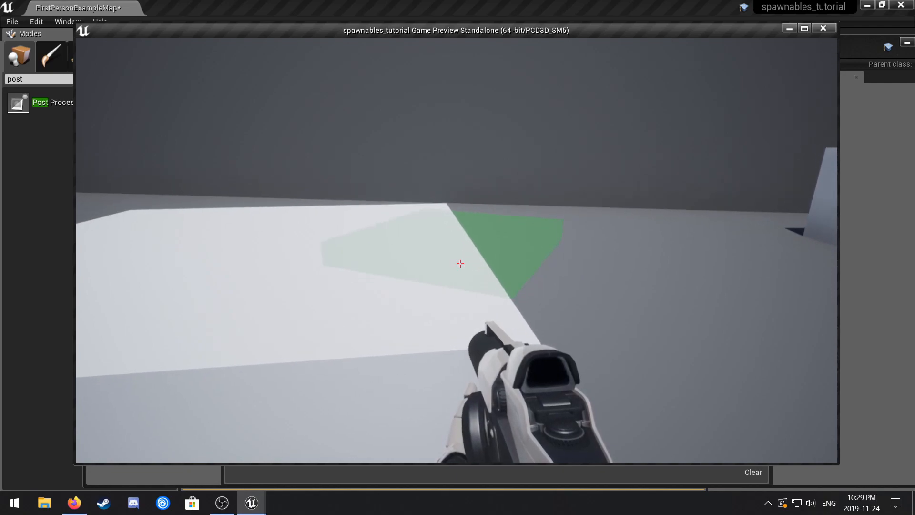
scroll(460, 263, "up", 2)
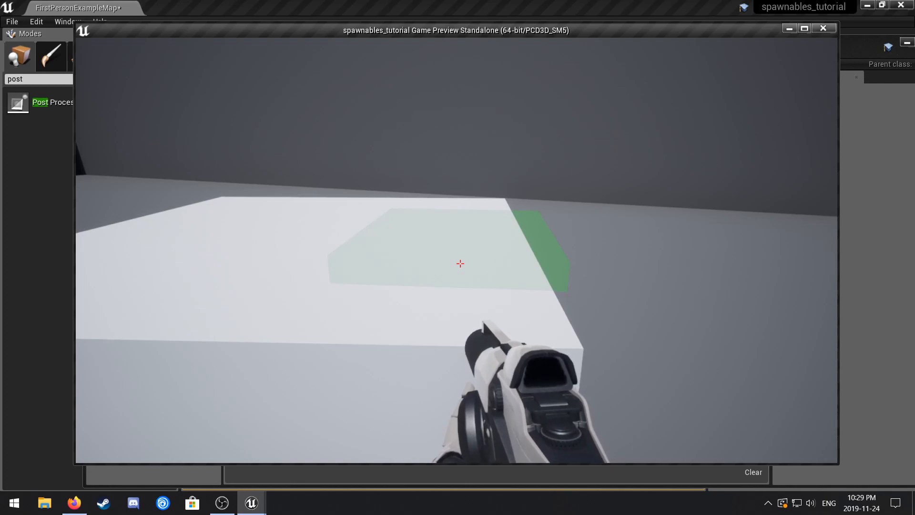
left_click(460, 263)
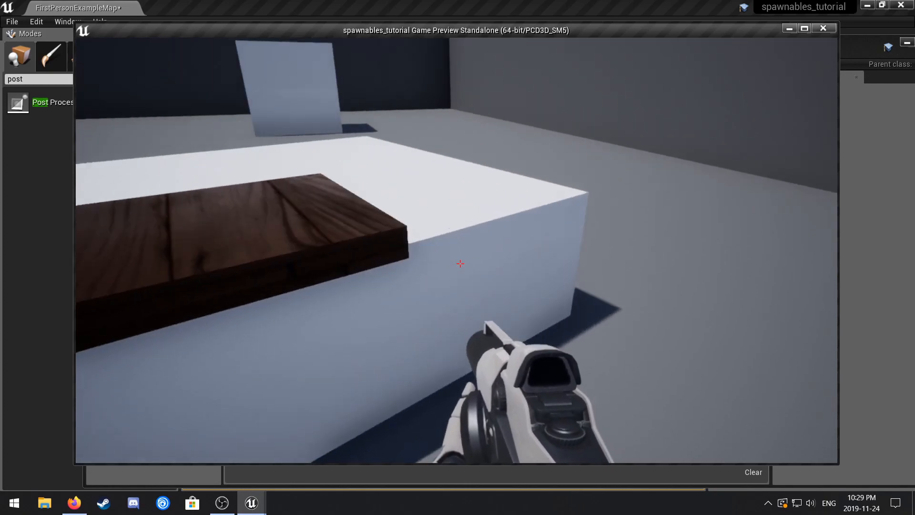
key("Escape")
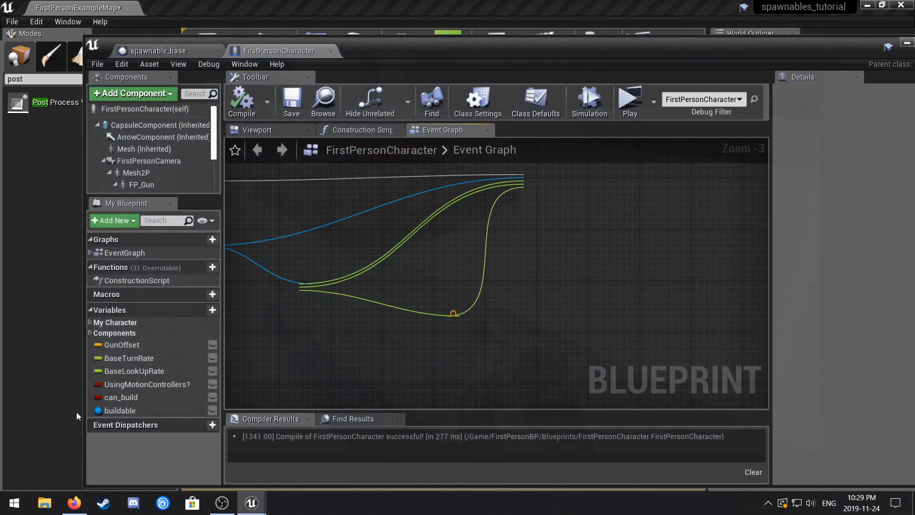
- In spawnable_base, shrink the Box2 collision box to an X scale of about 0.163 and move it to about X 49.76
left_click(254, 130)
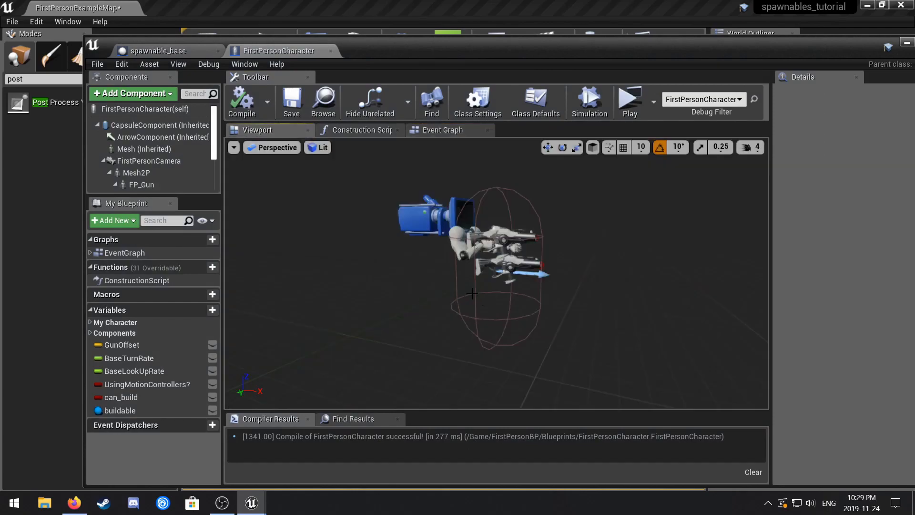
left_click(153, 52)
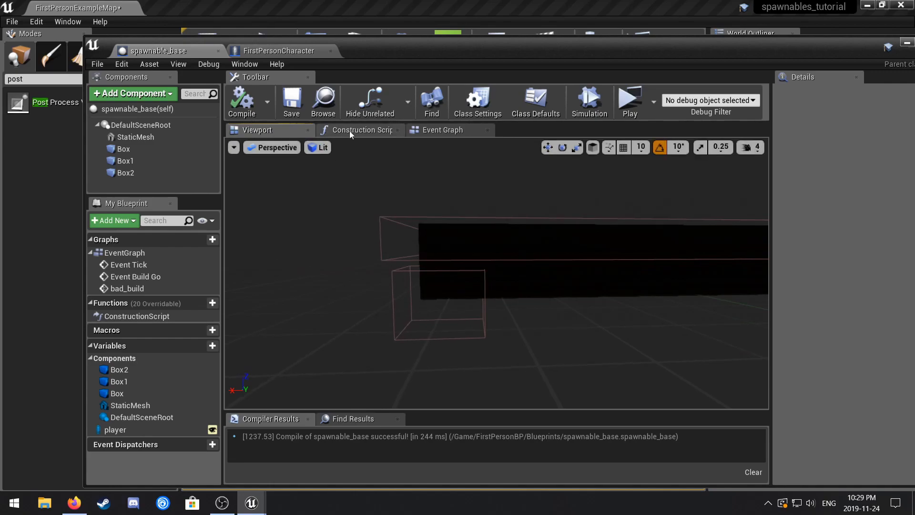
left_click(145, 171)
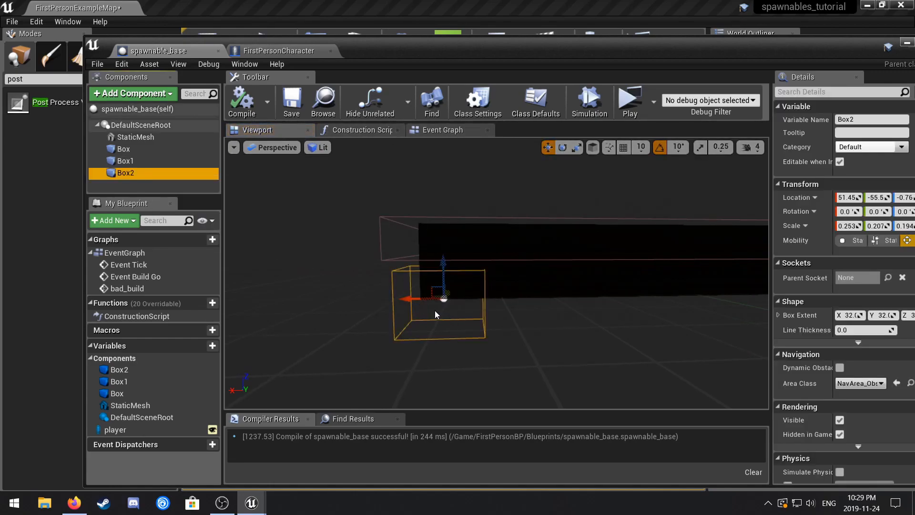
left_click(575, 149)
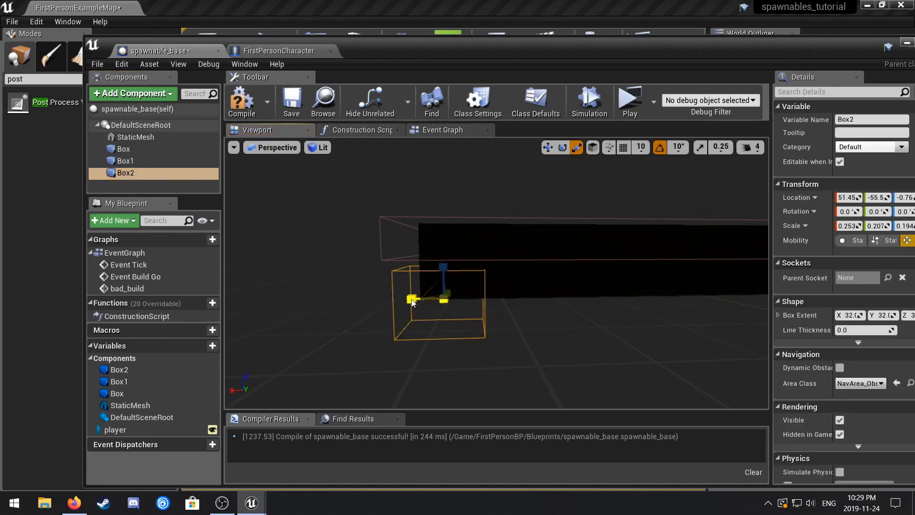
left_click_drag(413, 302, 429, 303)
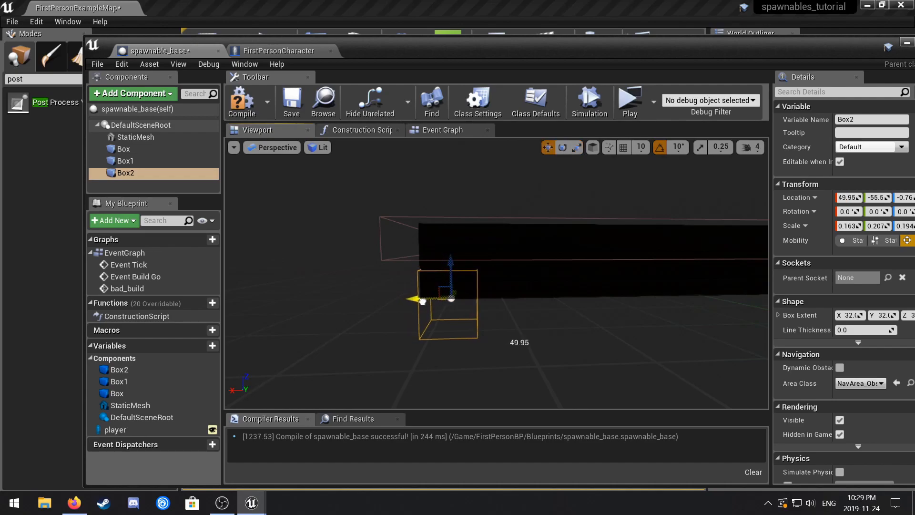
key("w")
right_click_drag(403, 286, 407, 287)
key("a")
key("w")
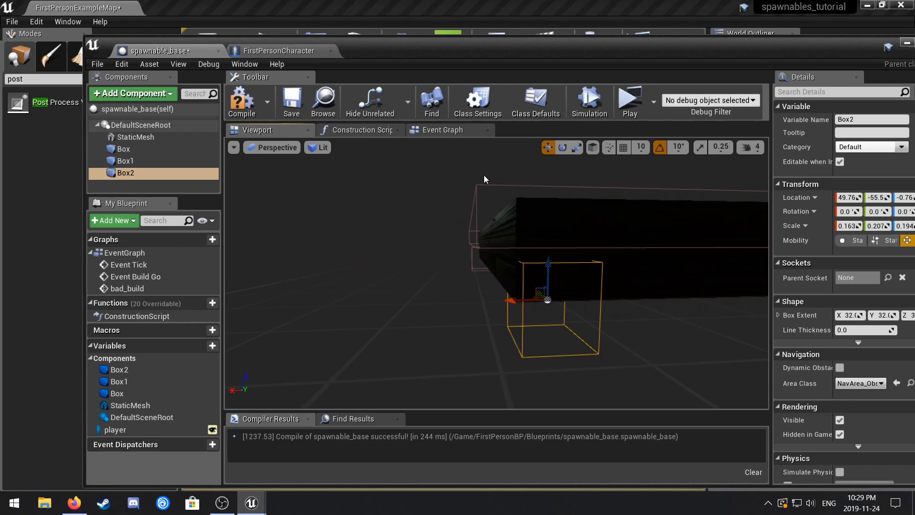
- Run the game preview, test rotating the buildable over the white block's edge and place it there
left_click(624, 114)
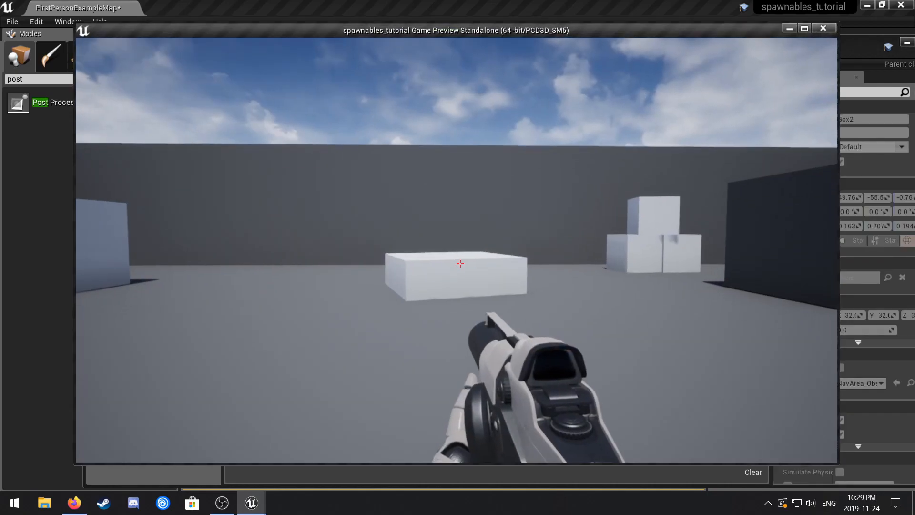
key("w")
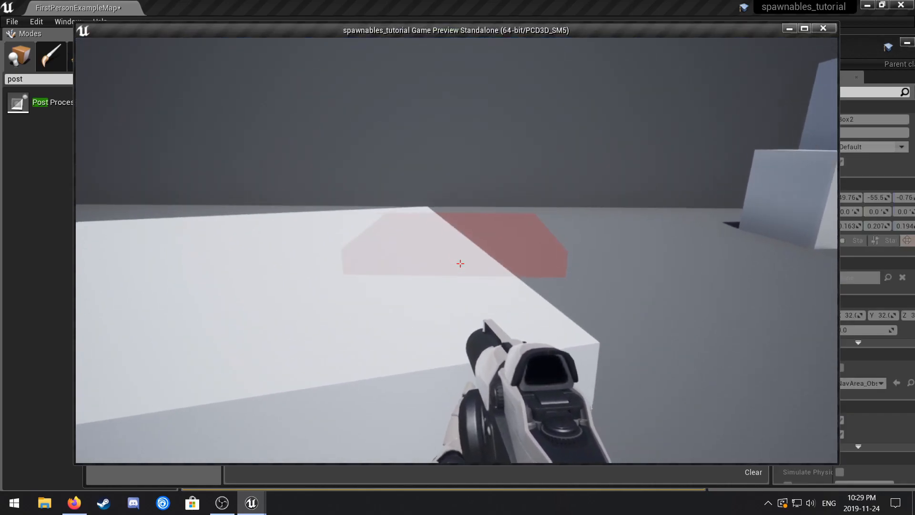
scroll(460, 263, "up", 2)
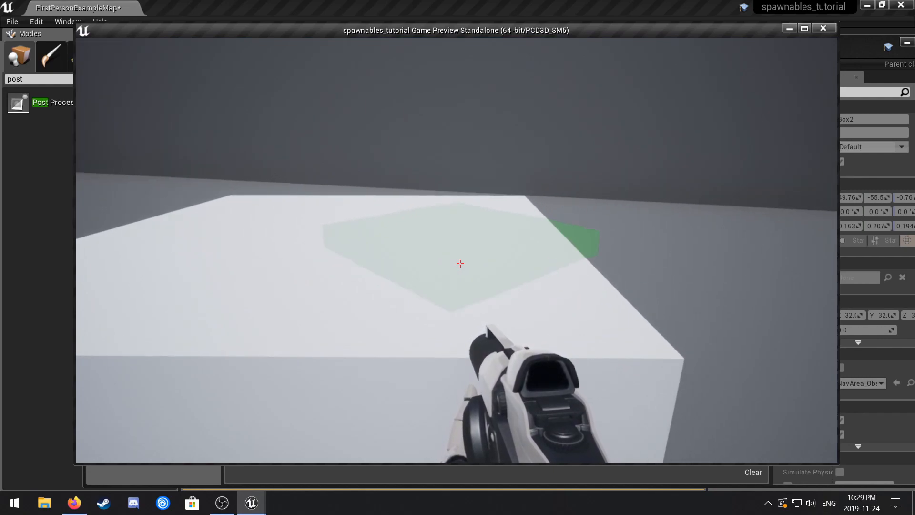
scroll(460, 264, "down", 3)
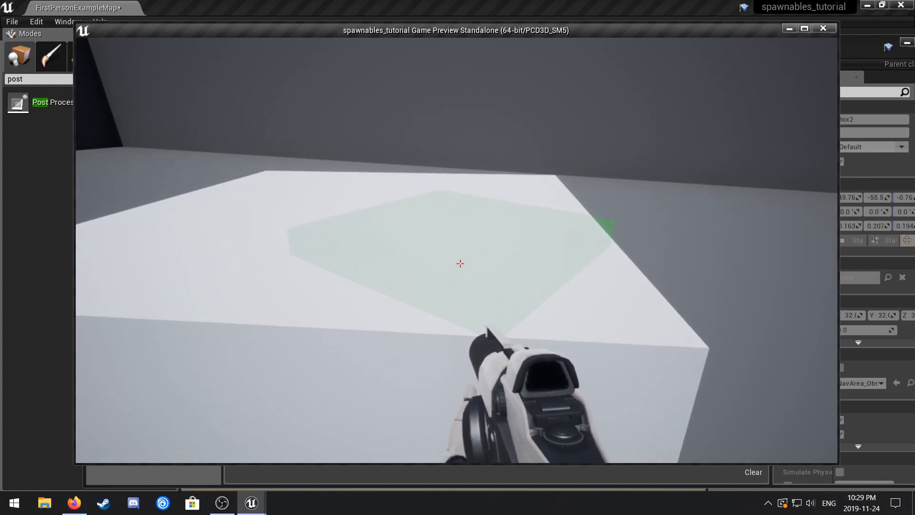
left_click(460, 264)
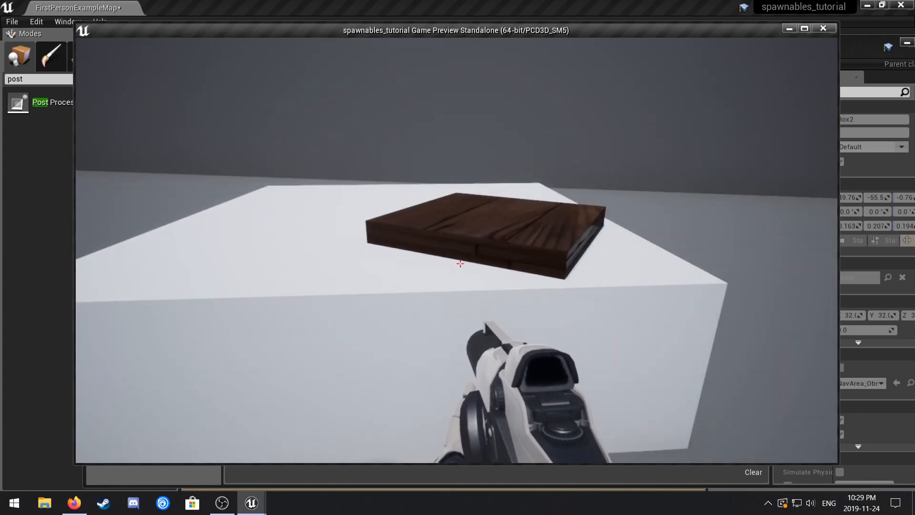
- Test placing a second buildable next to the first on the white block and end the game preview
key("a")
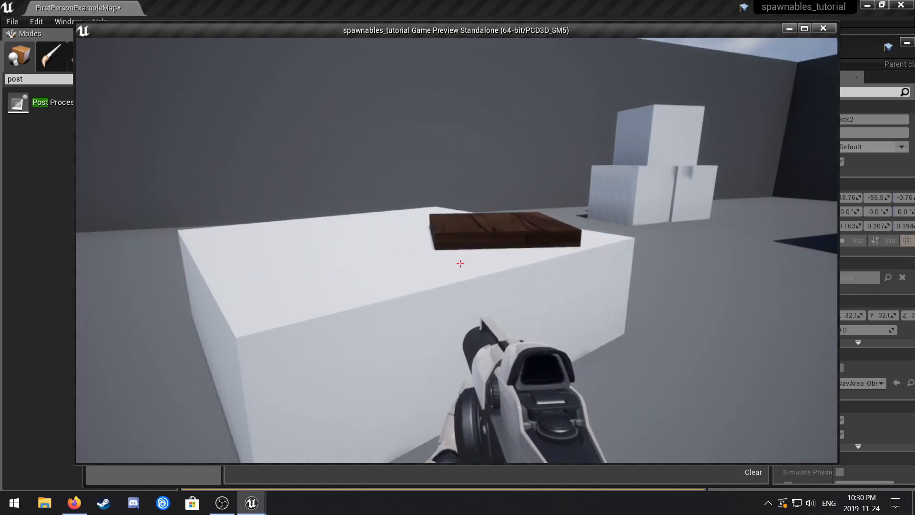
key("d")
key("w")
key("e")
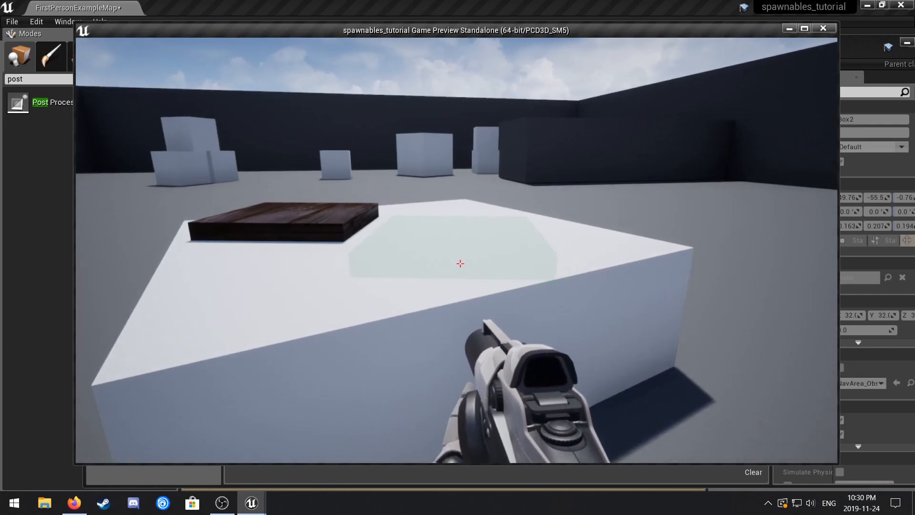
left_click(460, 263)
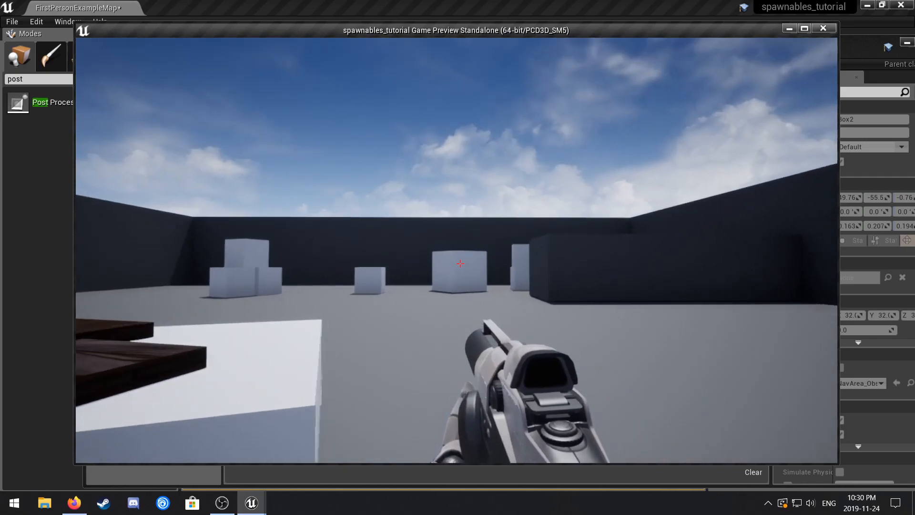
key("Escape")
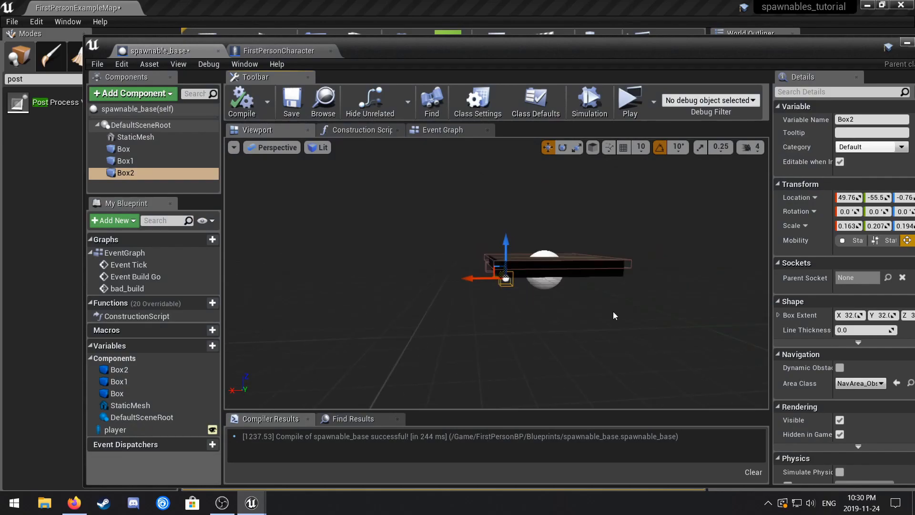
right_click_drag(506, 315, 539, 314)
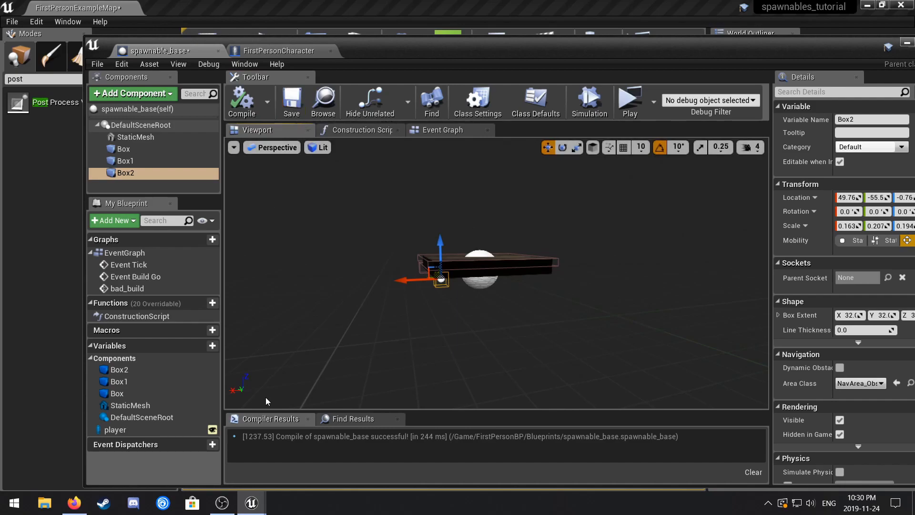
left_click(223, 504)
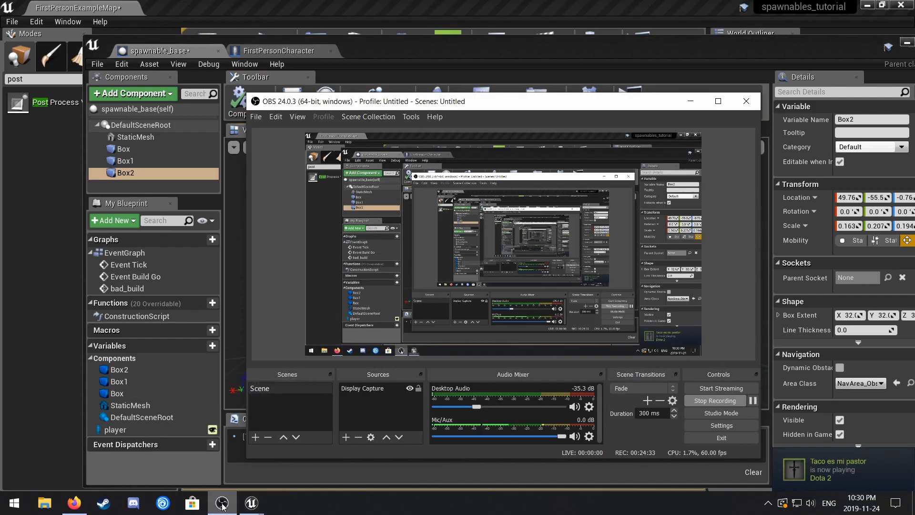